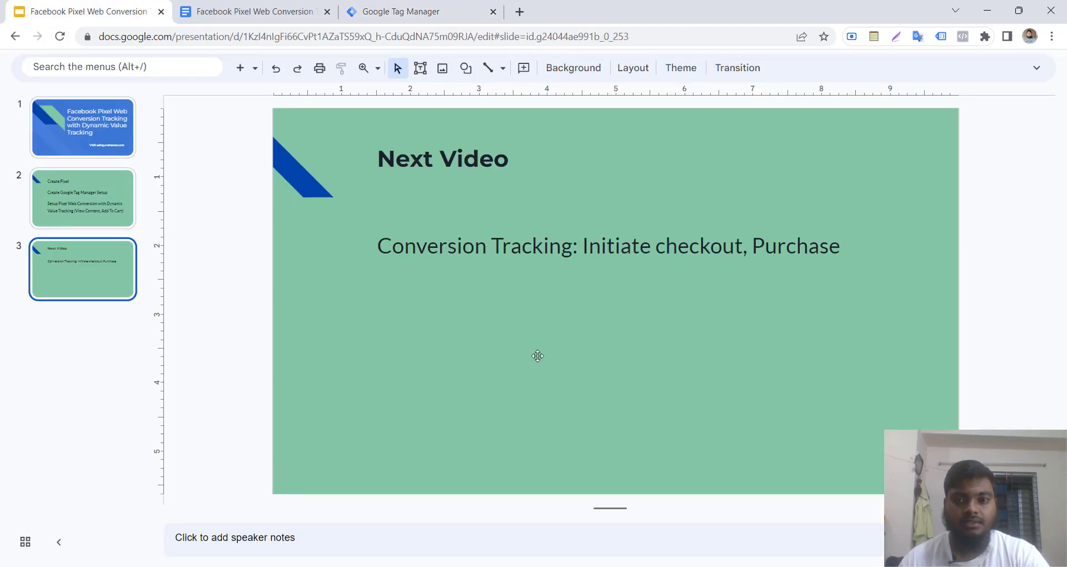
Switch to Google Tag Manager and start a new account with the account name Web Learnings
key(Up)
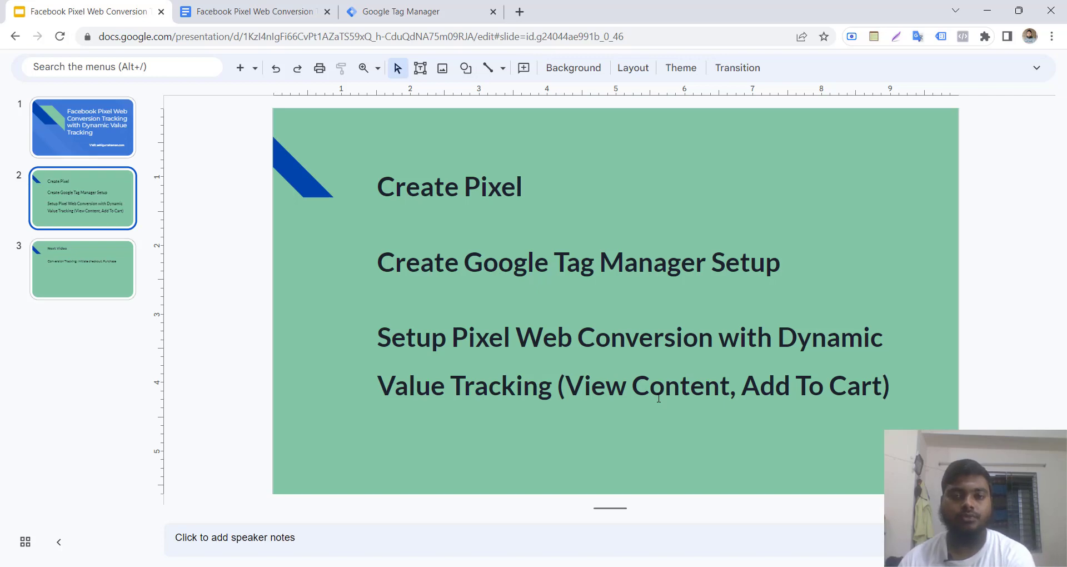
click(456, 4)
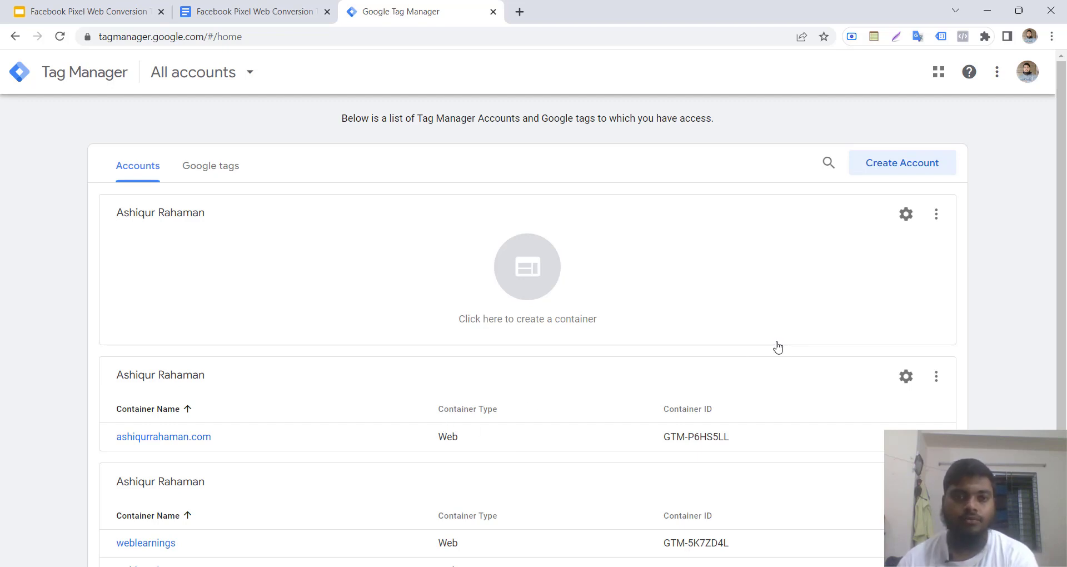
click(877, 170)
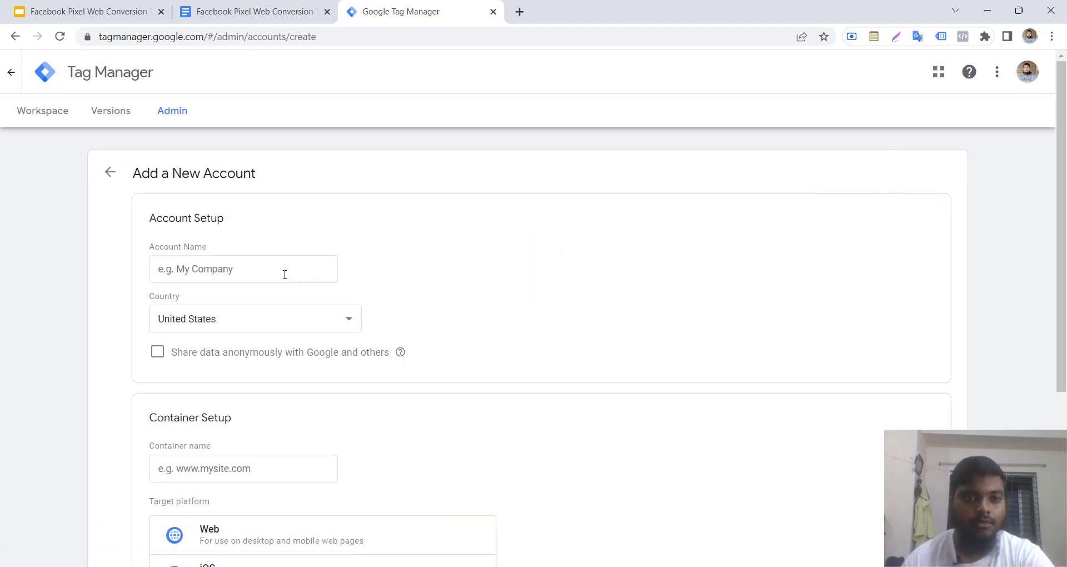
click(254, 268)
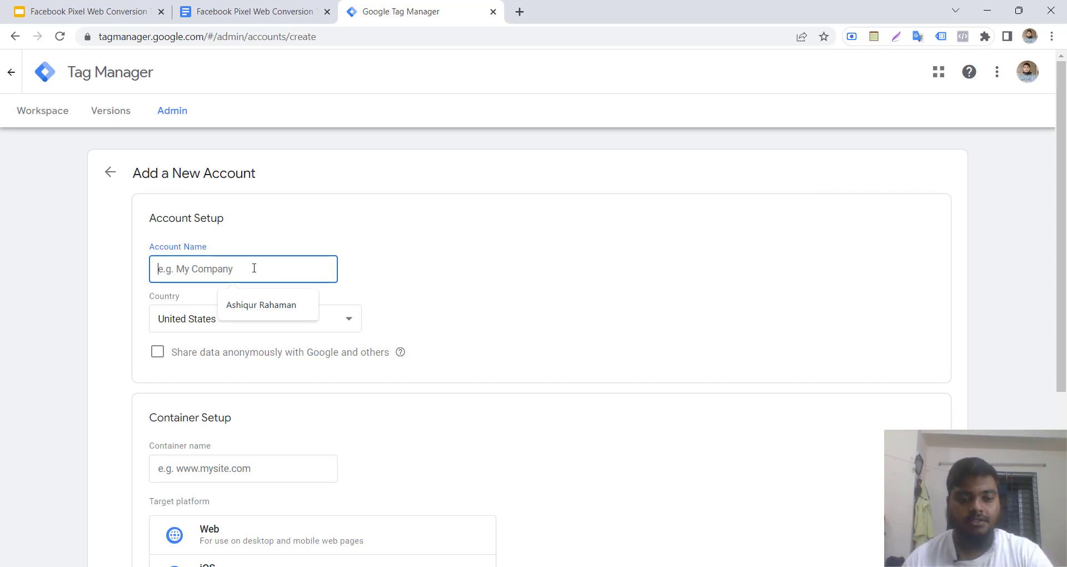
text(Web)
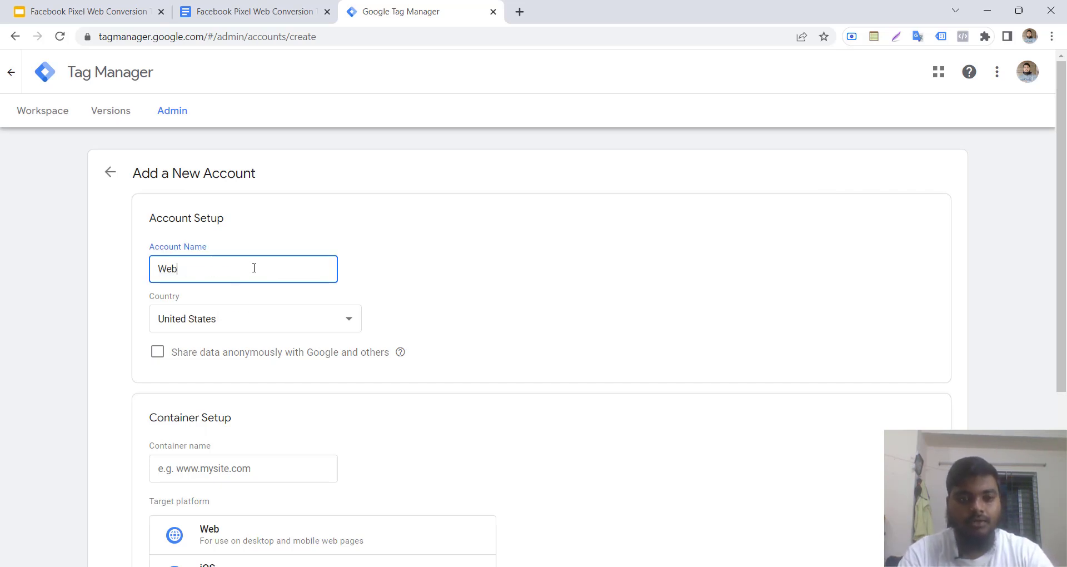
text( Learnings)
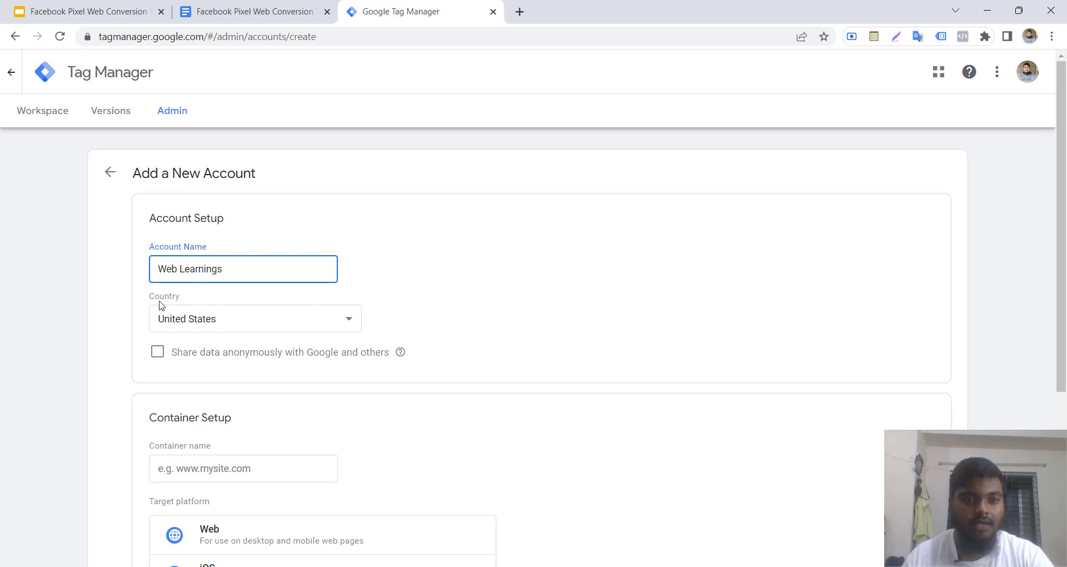
click(182, 320)
scroll(276, 257, up, 20)
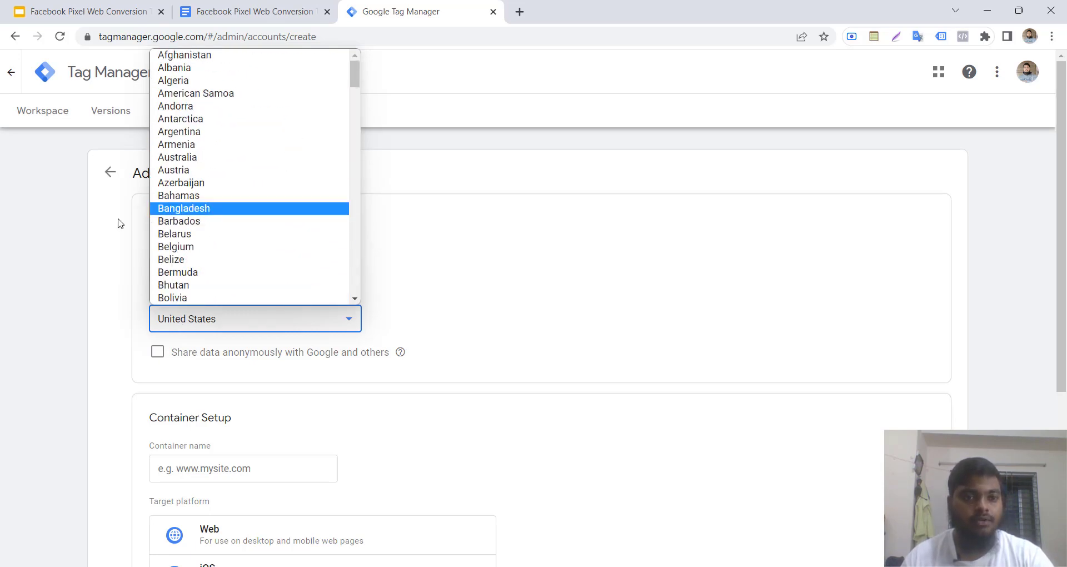
click(110, 319)
scroll(298, 315, down, 2)
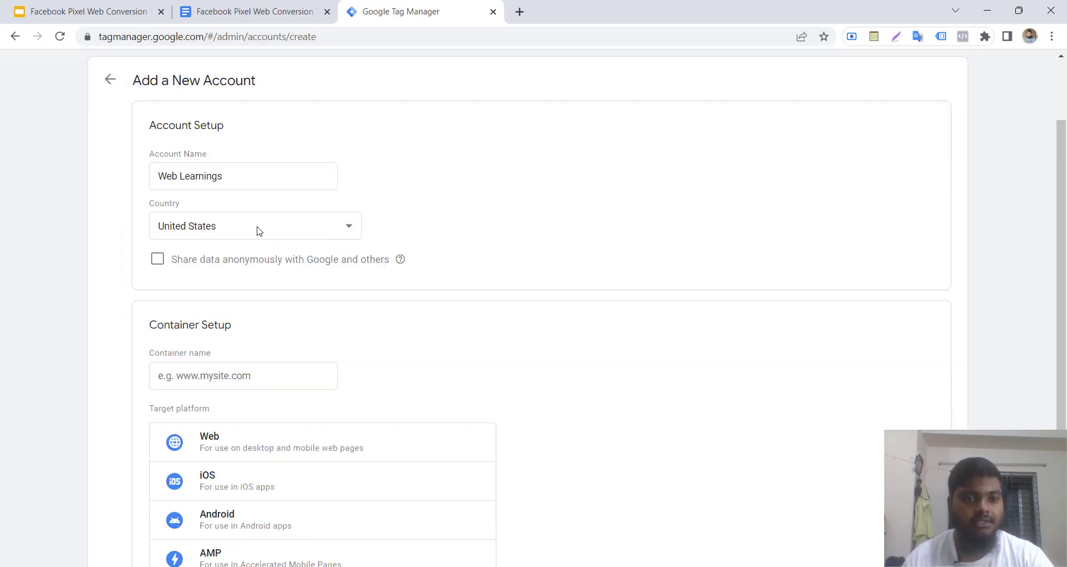
scroll(309, 317, down, 2)
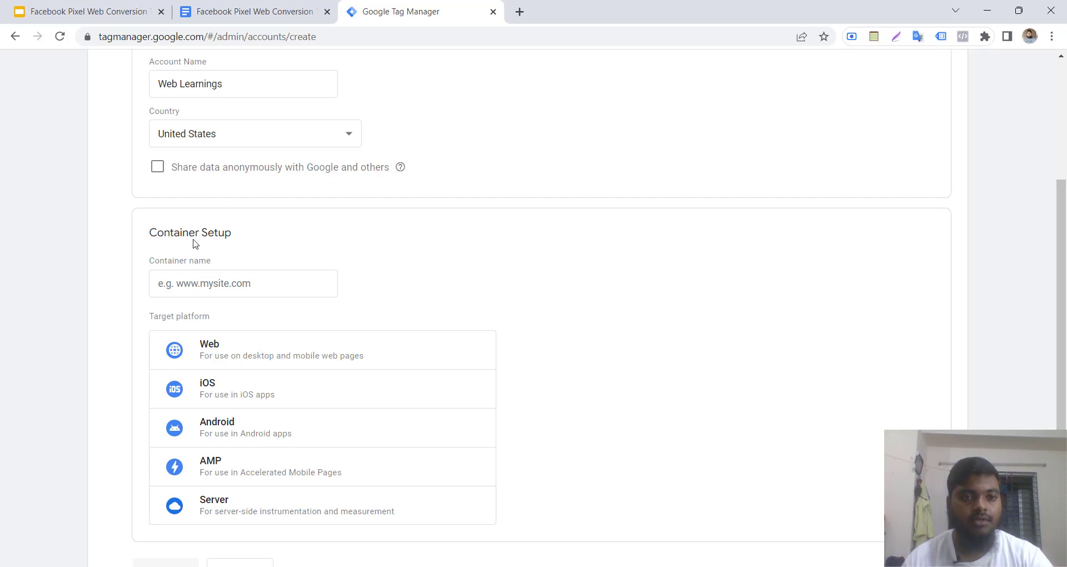
scroll(209, 259, up, 4)
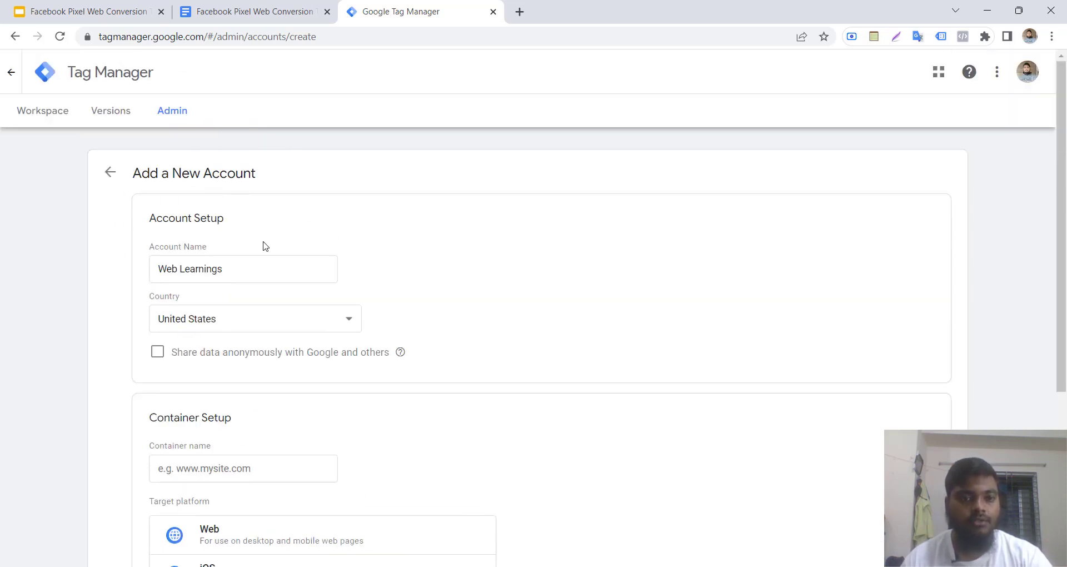
Name the container weblearnings.xyz and choose Web as its target platform
scroll(227, 211, down, 3)
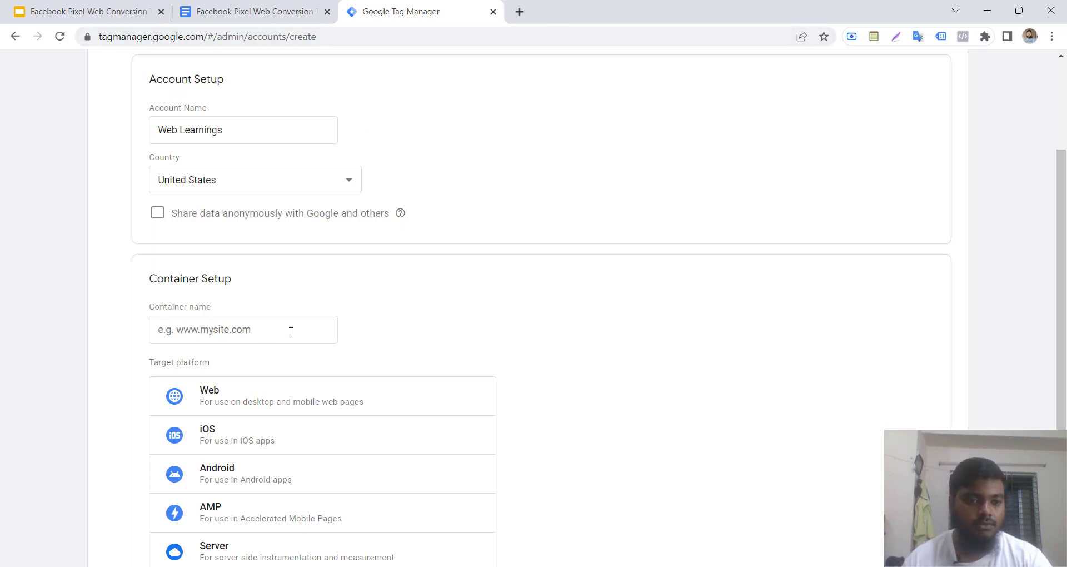
click(211, 332)
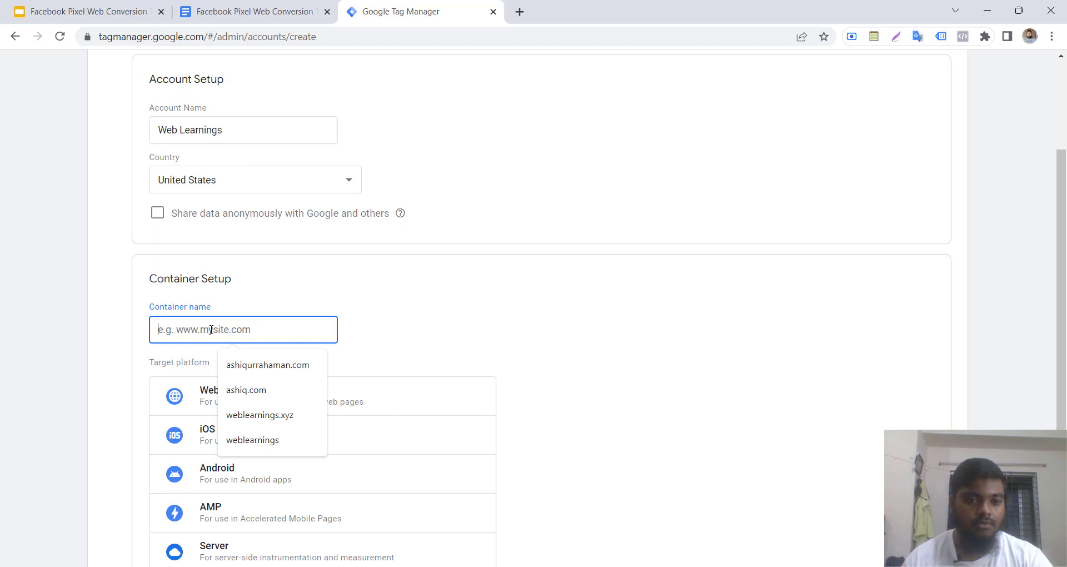
click(260, 415)
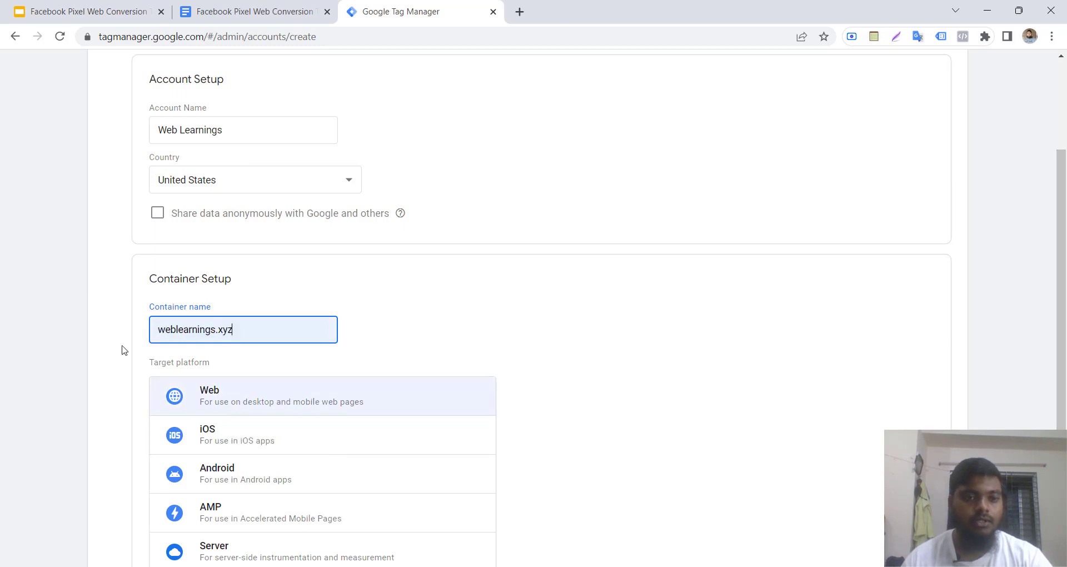
click(106, 306)
scroll(128, 327, down, 2)
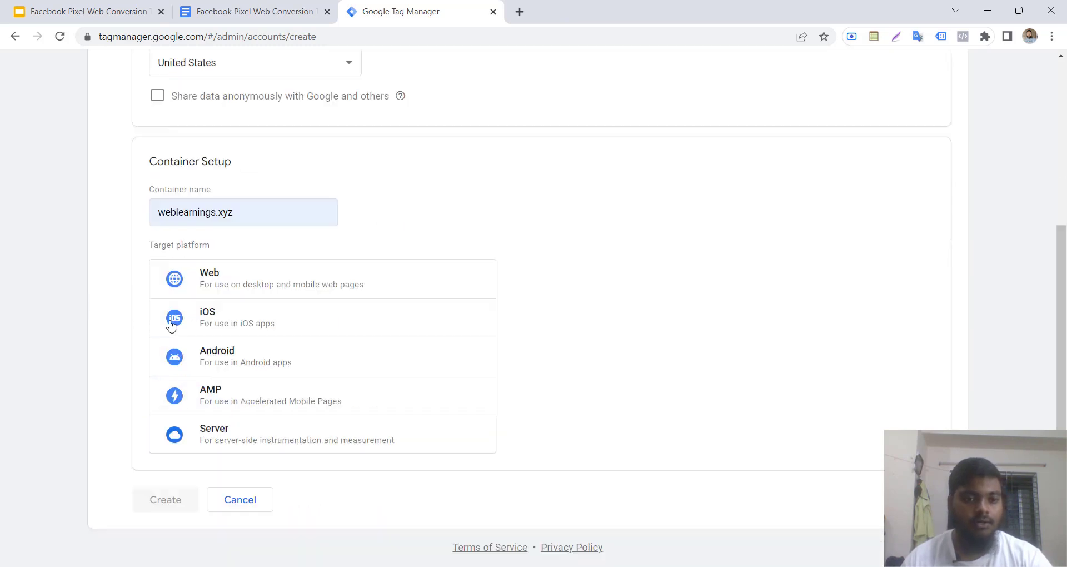
click(276, 284)
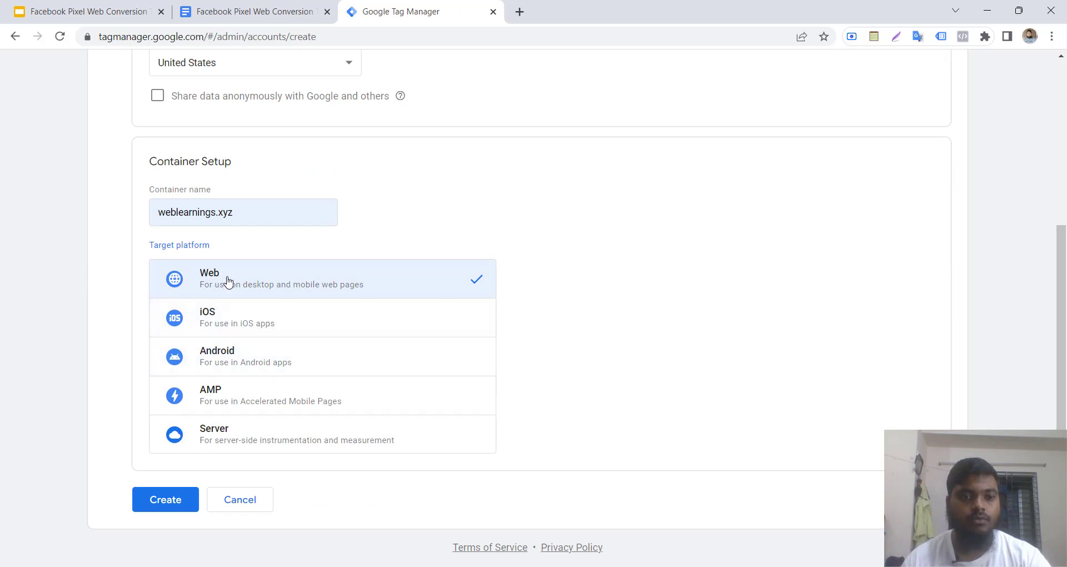
Create the account, accepting the GDPR Data Processing Terms and the Terms of Service Agreement
click(179, 501)
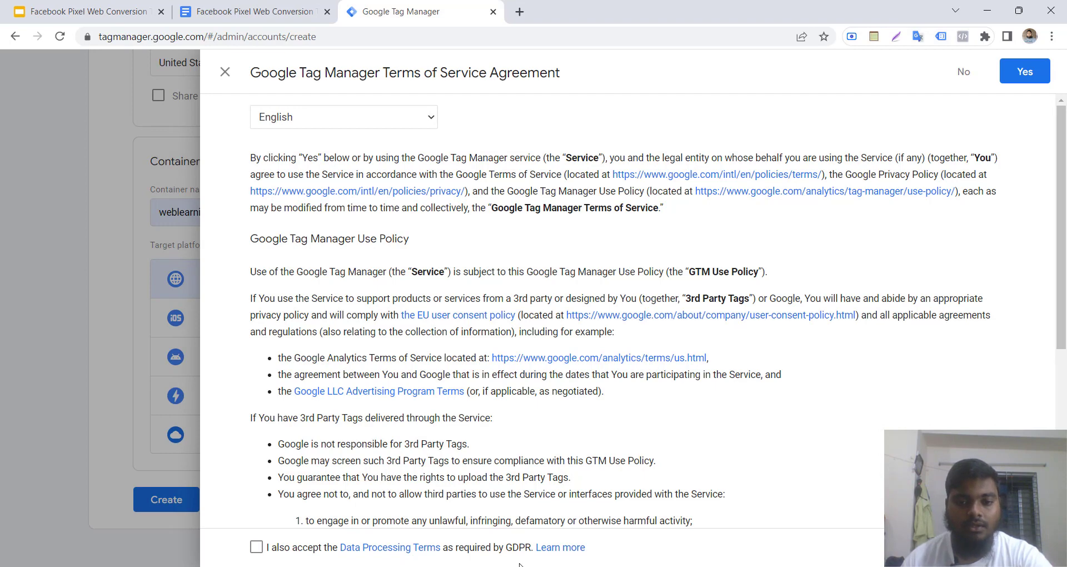
click(256, 551)
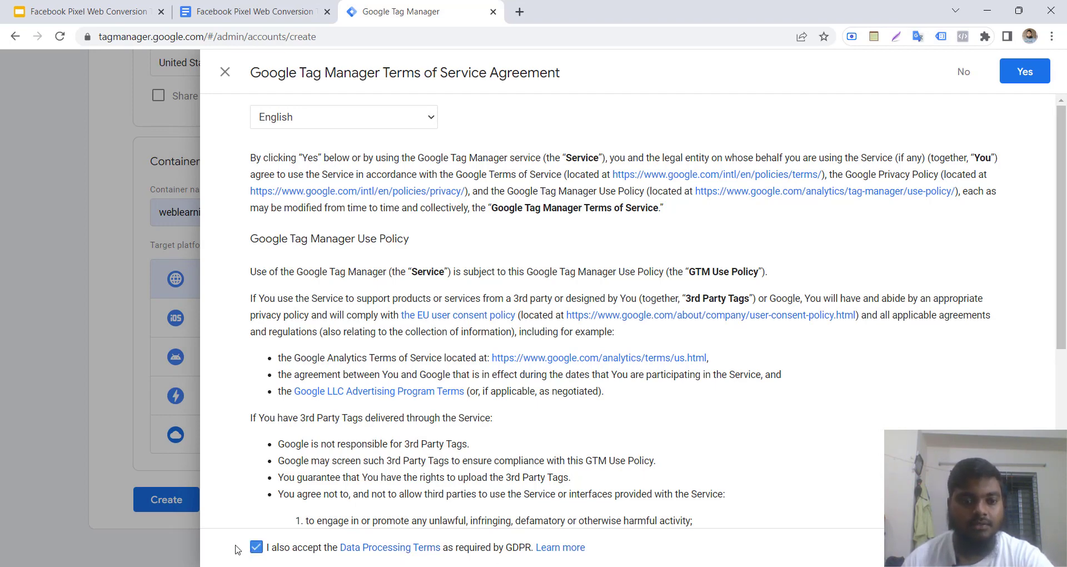
click(1024, 82)
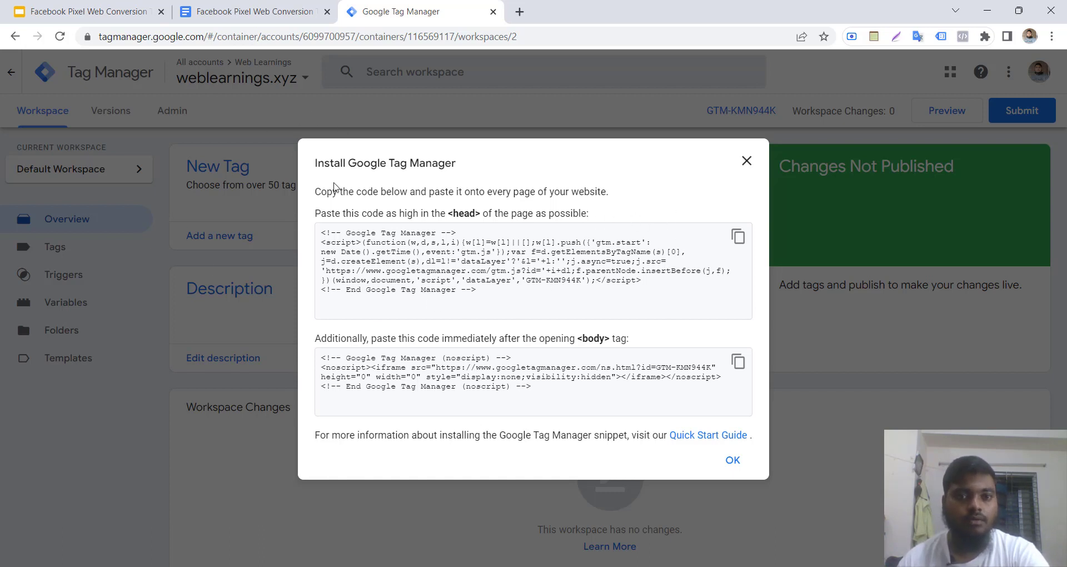
Look over the head code snippet for installing Google Tag Manager and dismiss the installation instructions
drag(321, 233, 546, 305)
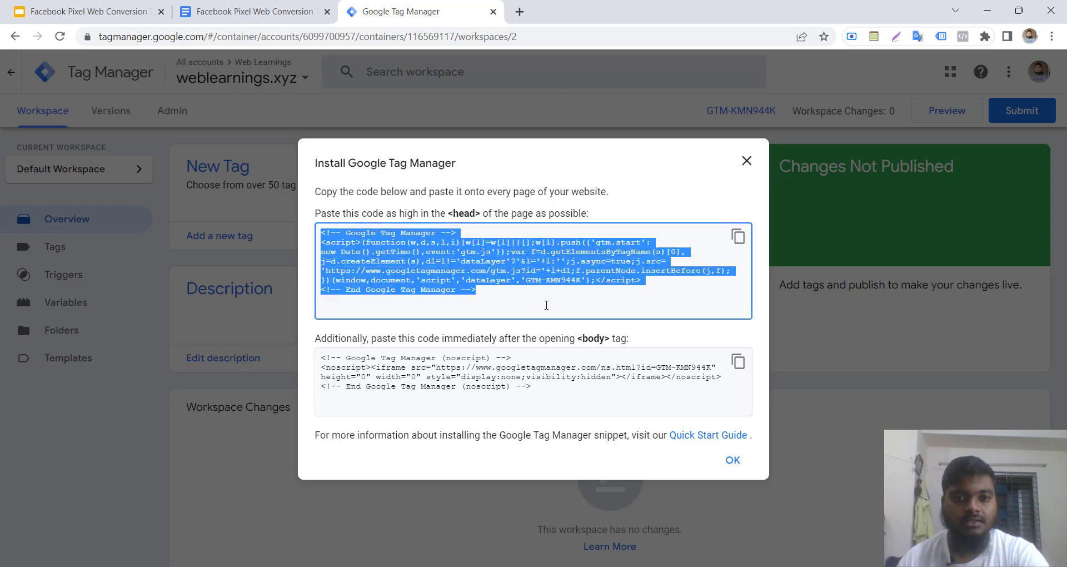
drag(446, 214, 482, 214)
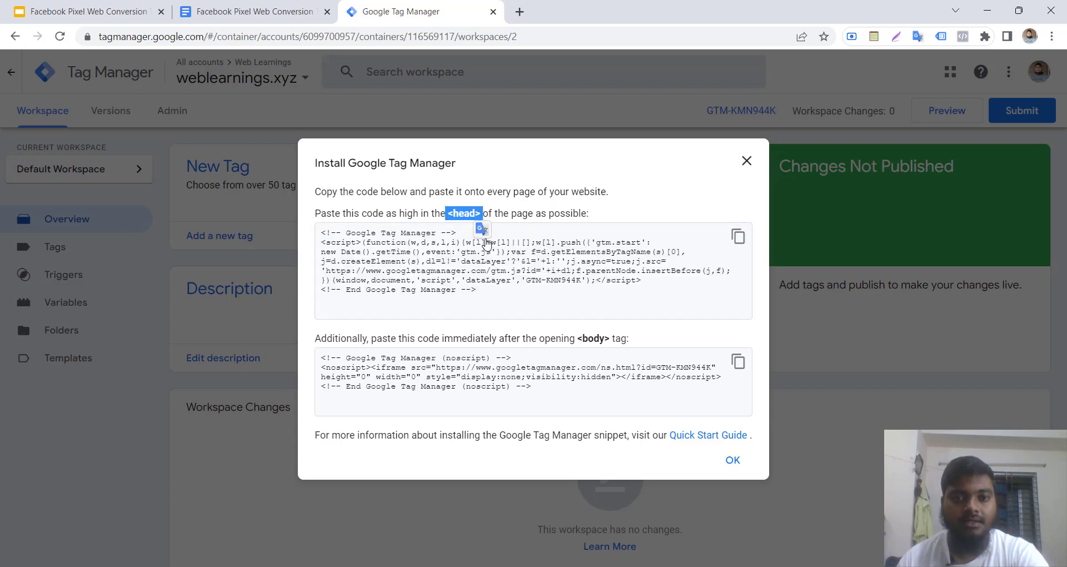
click(474, 284)
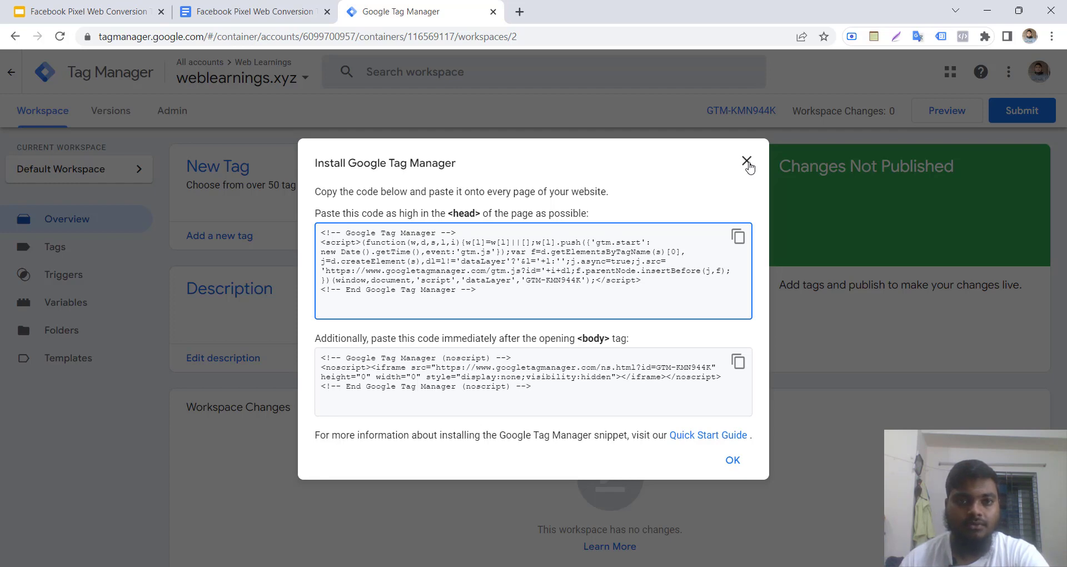
click(746, 161)
Open the WordPress dashboard at weblearnings.xyz/wp-admin/ in a new browser tab and place that tab before Tag Manager
key(ctrl+t)
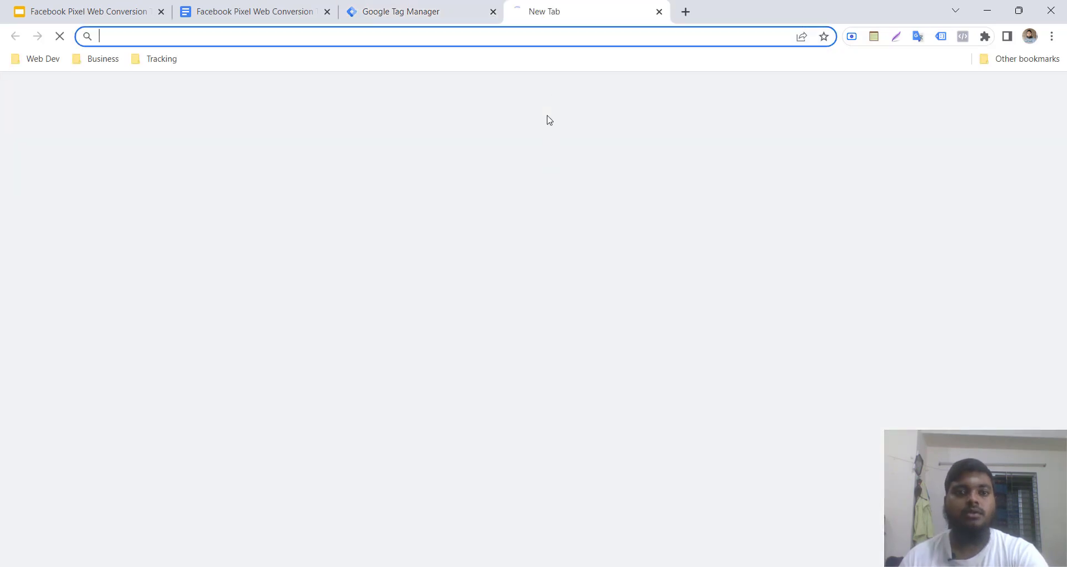
text(weblearnings.xyz)
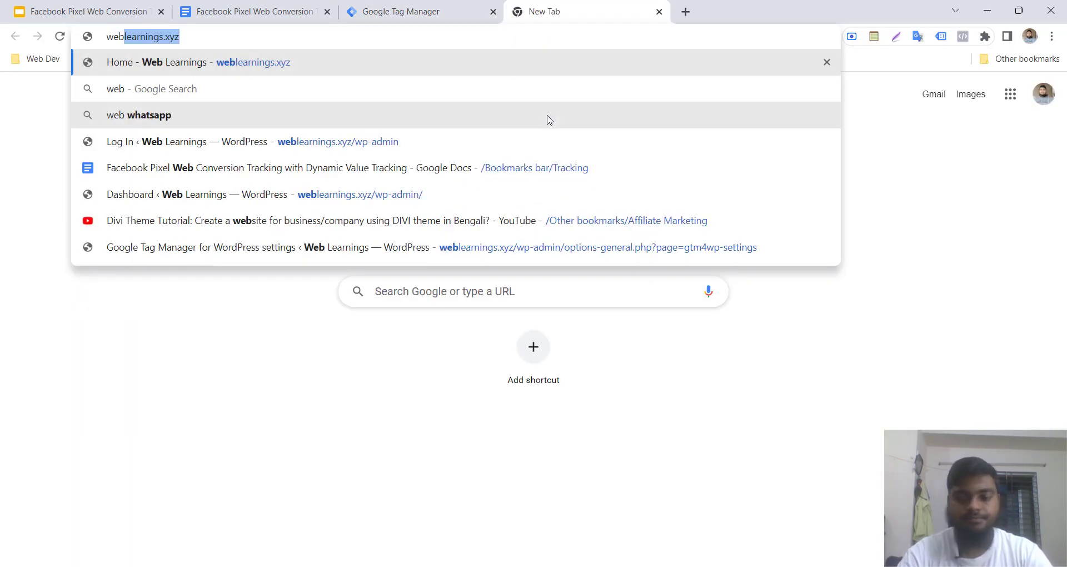
key(Right)
text(/wp)
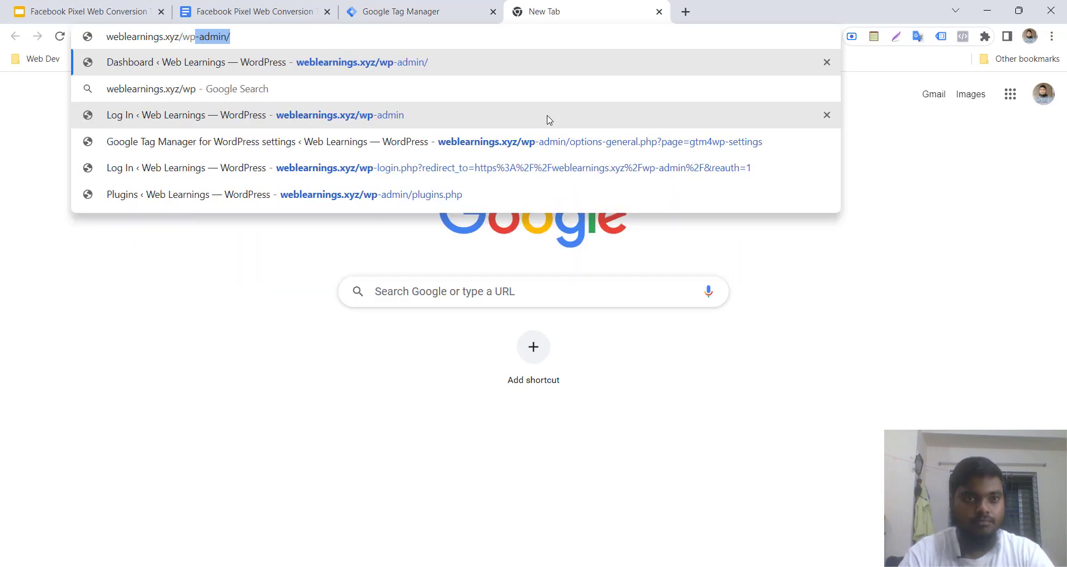
key(Return)
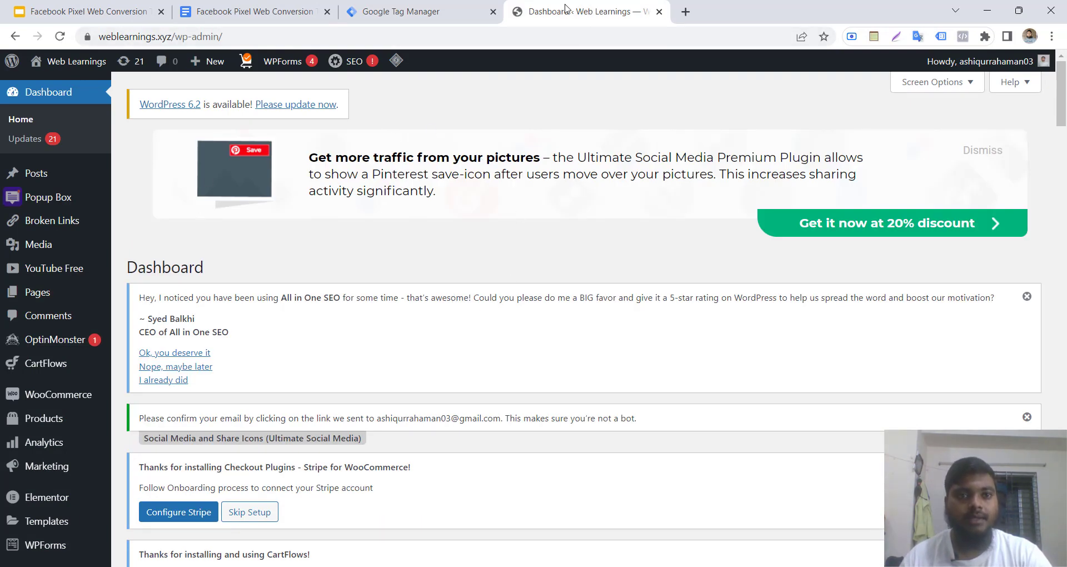
drag(564, 8, 439, 5)
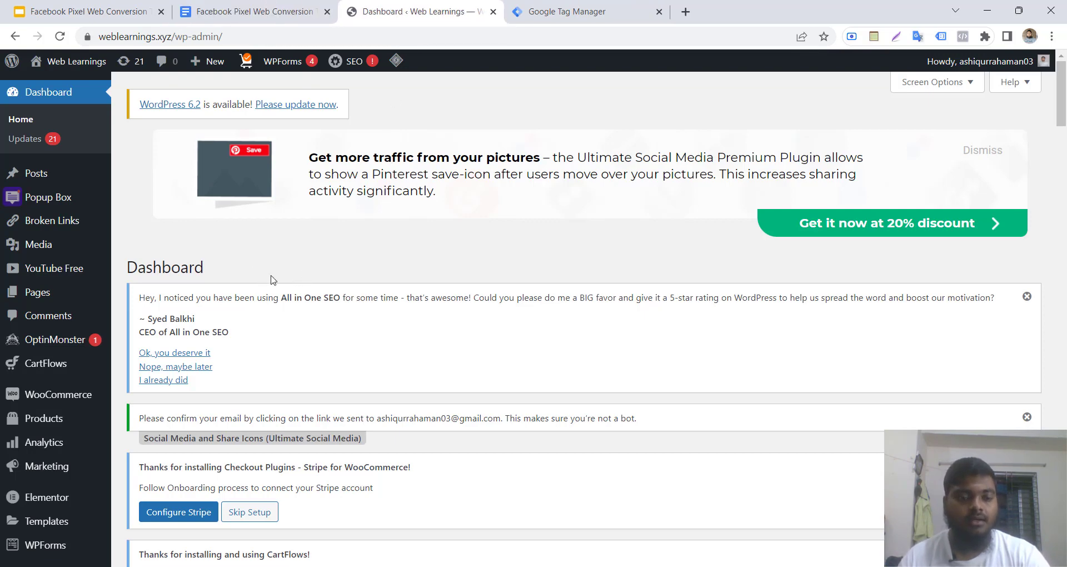
Search for GTM among the WordPress plugins that can be added and activate the GTM4WP plugin
scroll(256, 323, down, 2)
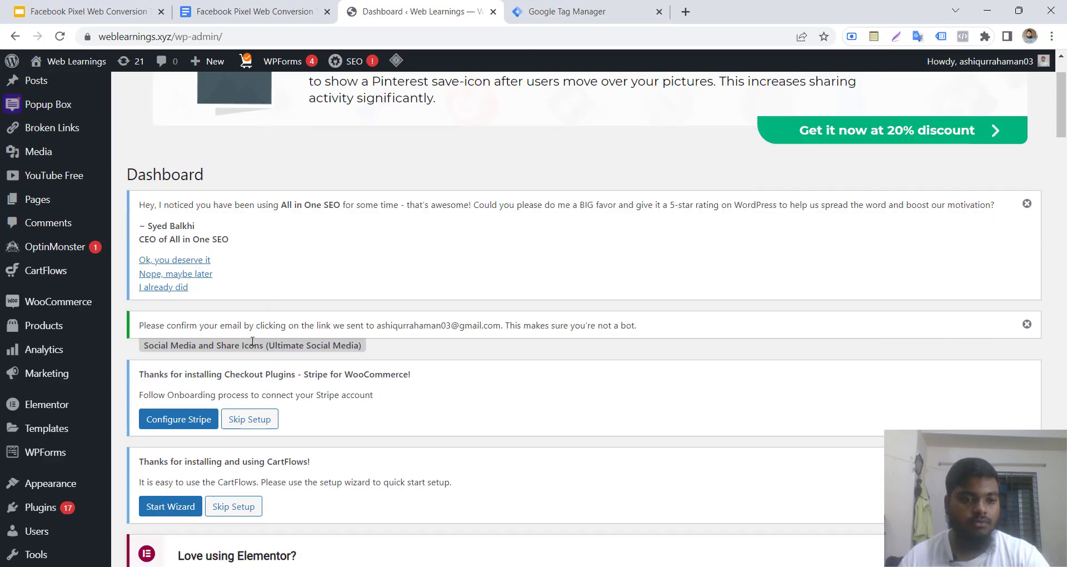
mouse_move(63, 523)
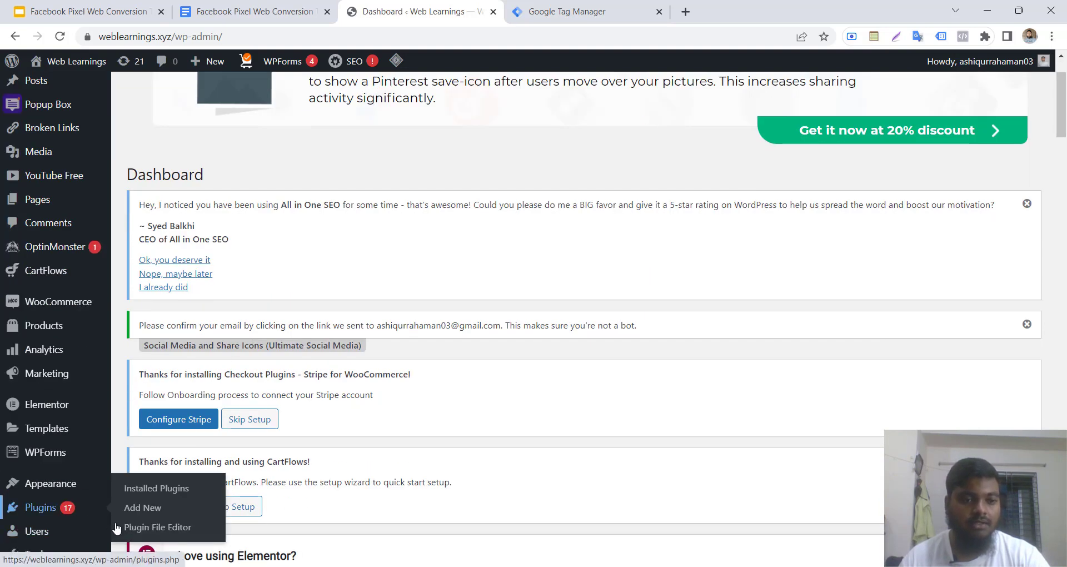
click(138, 508)
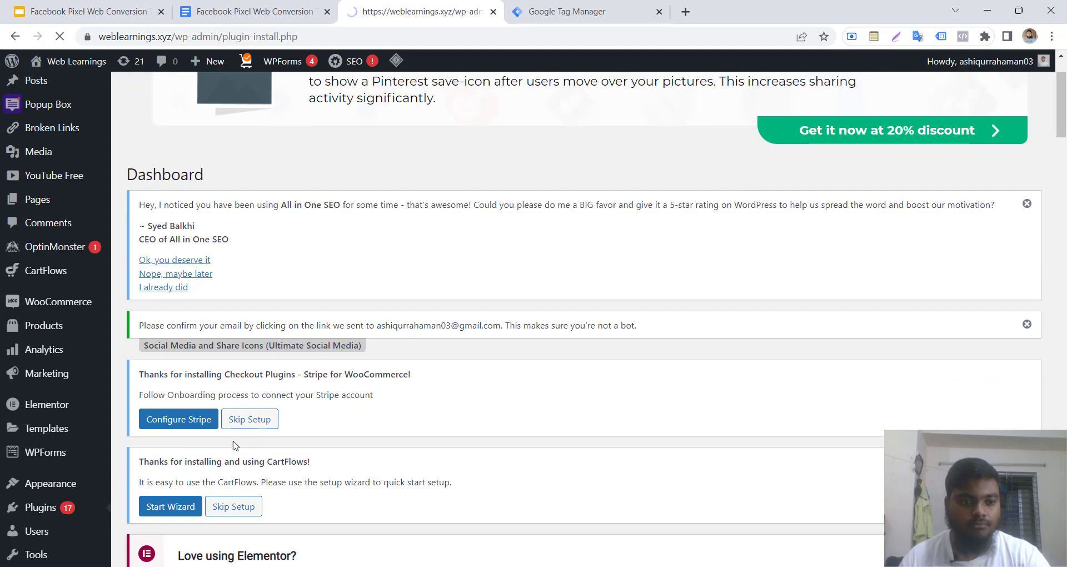
scroll(424, 422, down, 5)
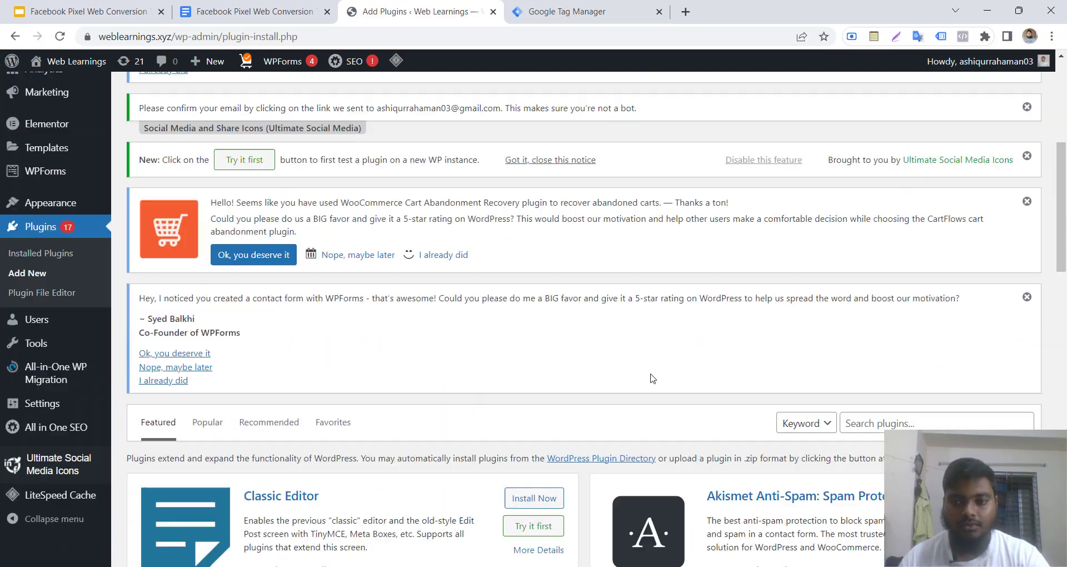
click(883, 422)
text(GTM)
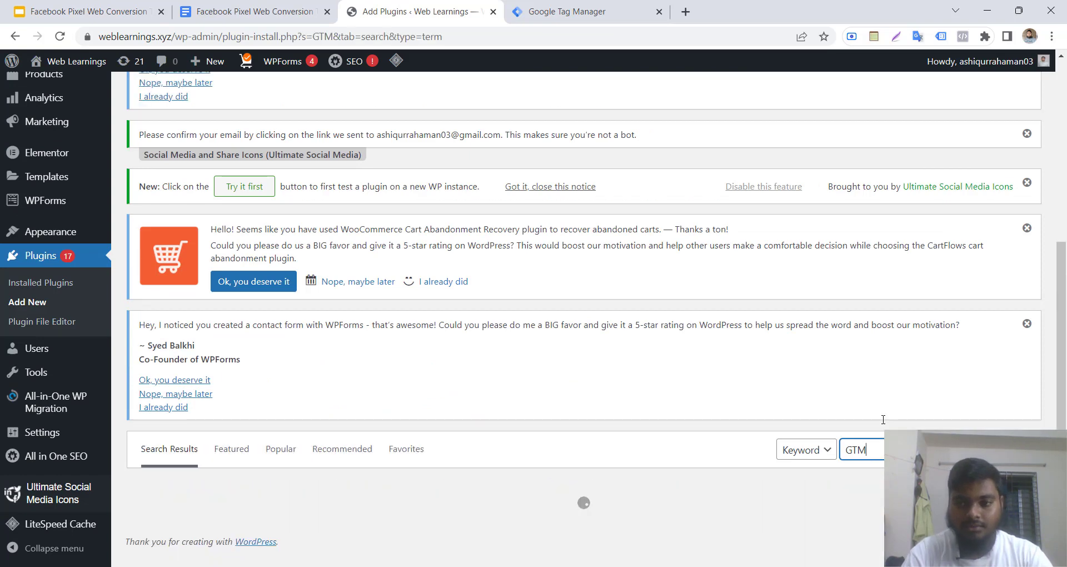
scroll(798, 378, down, 2)
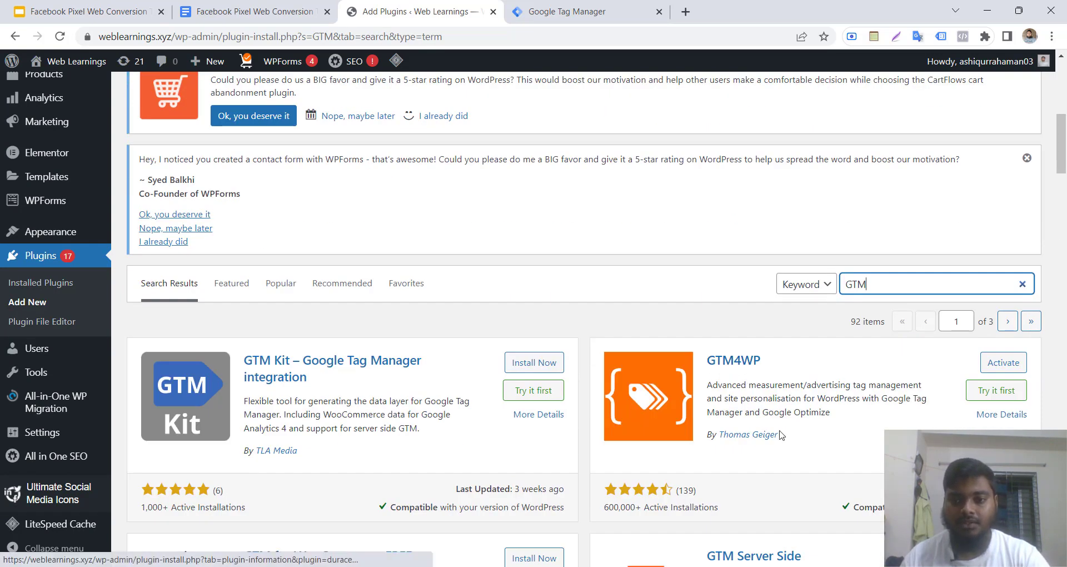
click(992, 371)
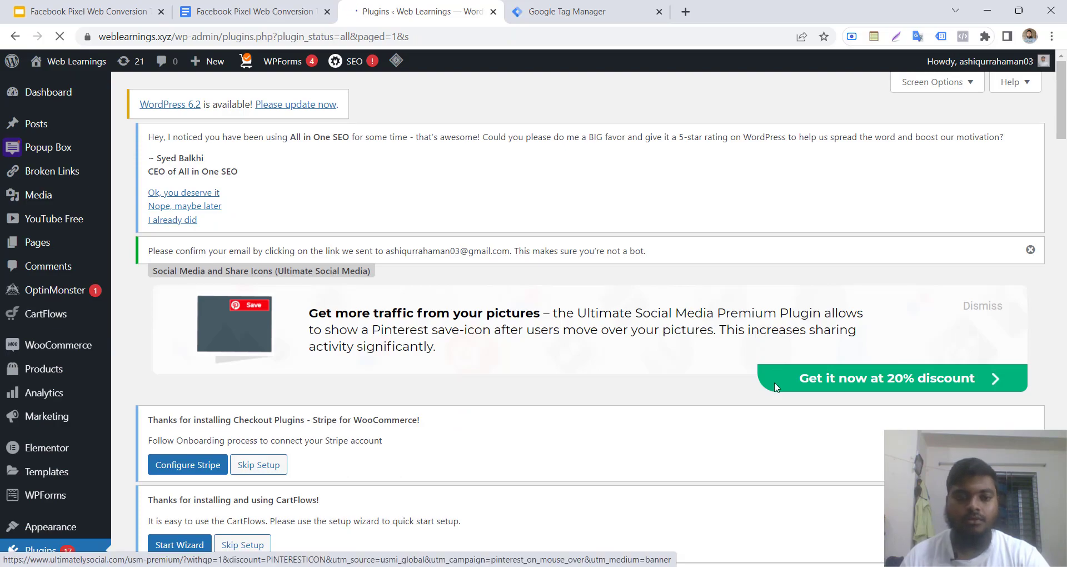
Check the installed plugins list and open the WordPress settings page for Google Tag Manager
scroll(646, 433, down, 8)
scroll(646, 432, down, 5)
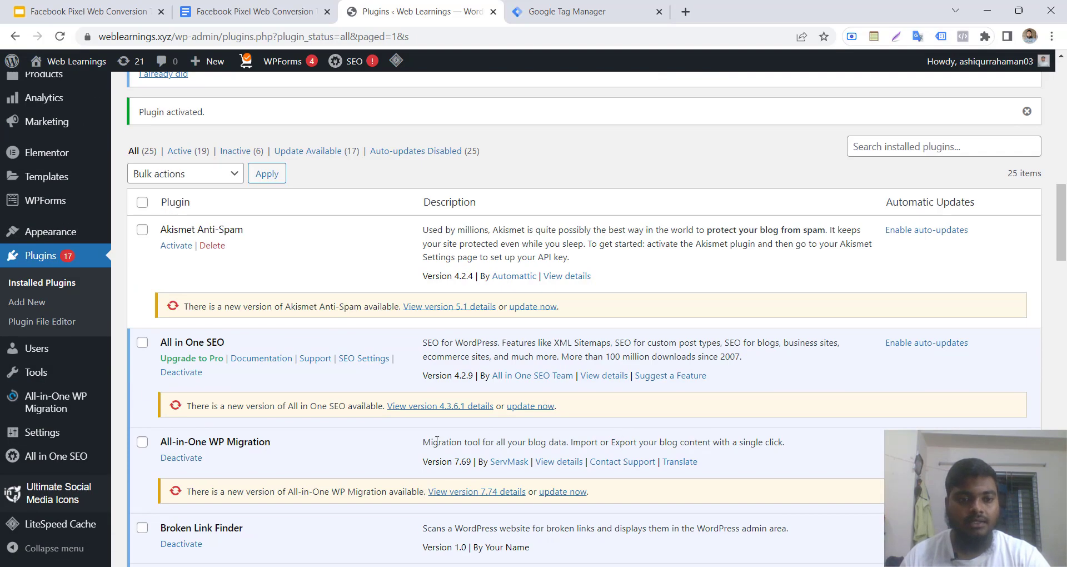
scroll(453, 433, down, 5)
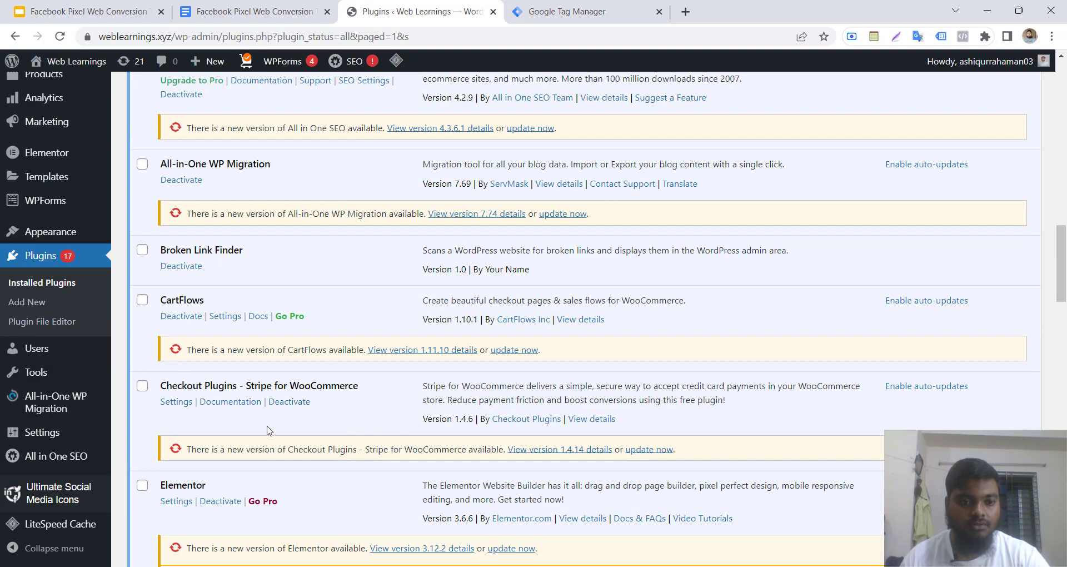
click(15, 36)
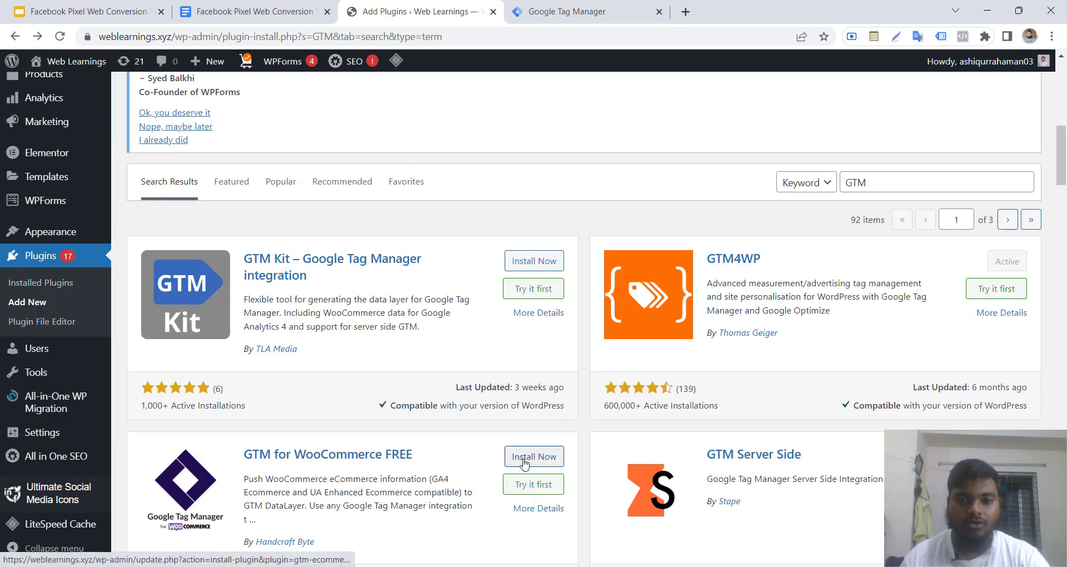
click(39, 110)
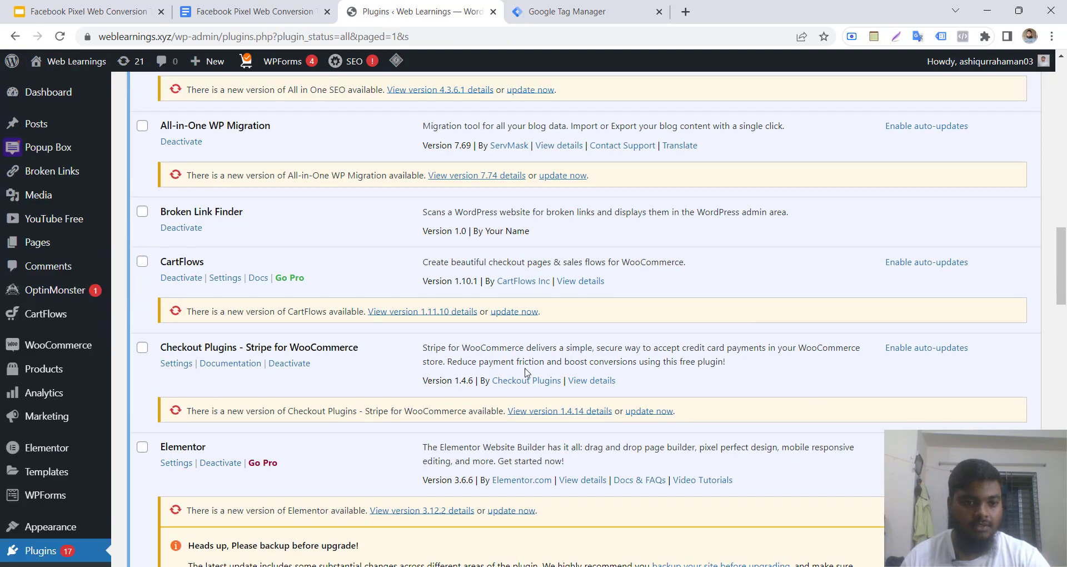
scroll(409, 378, down, 4)
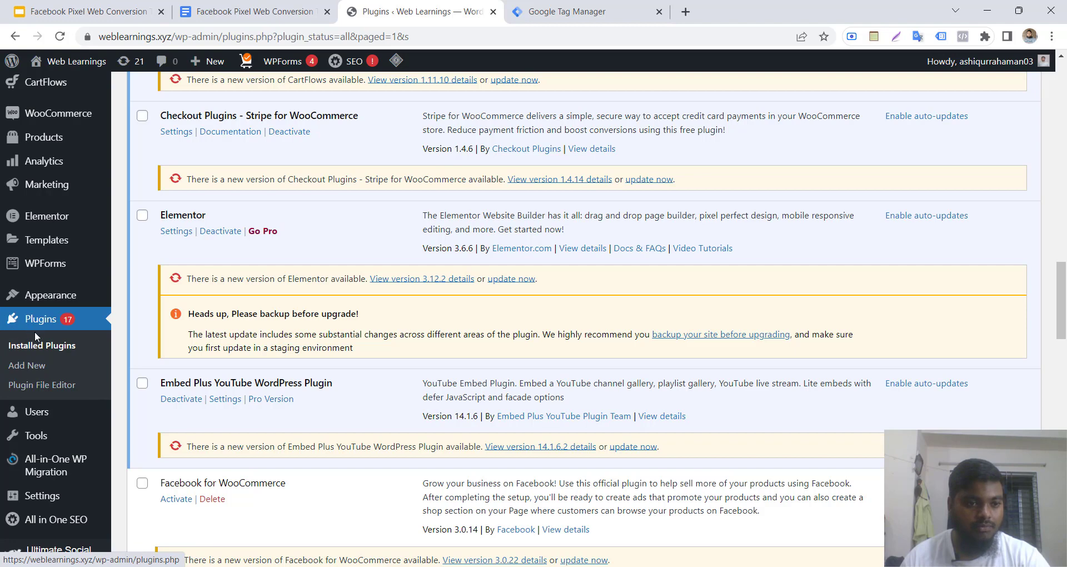
scroll(142, 371, down, 2)
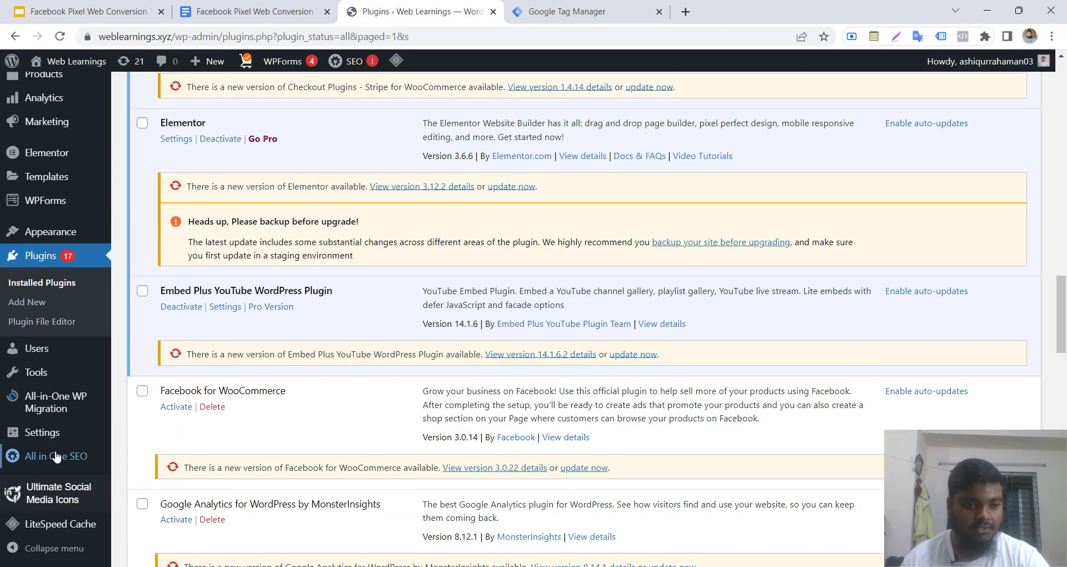
mouse_move(54, 433)
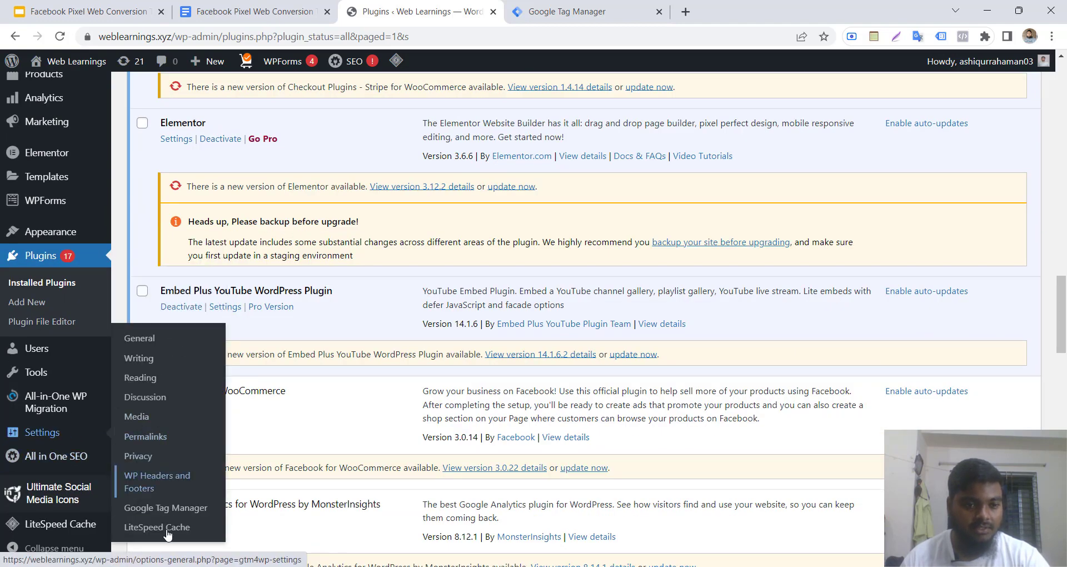
click(167, 507)
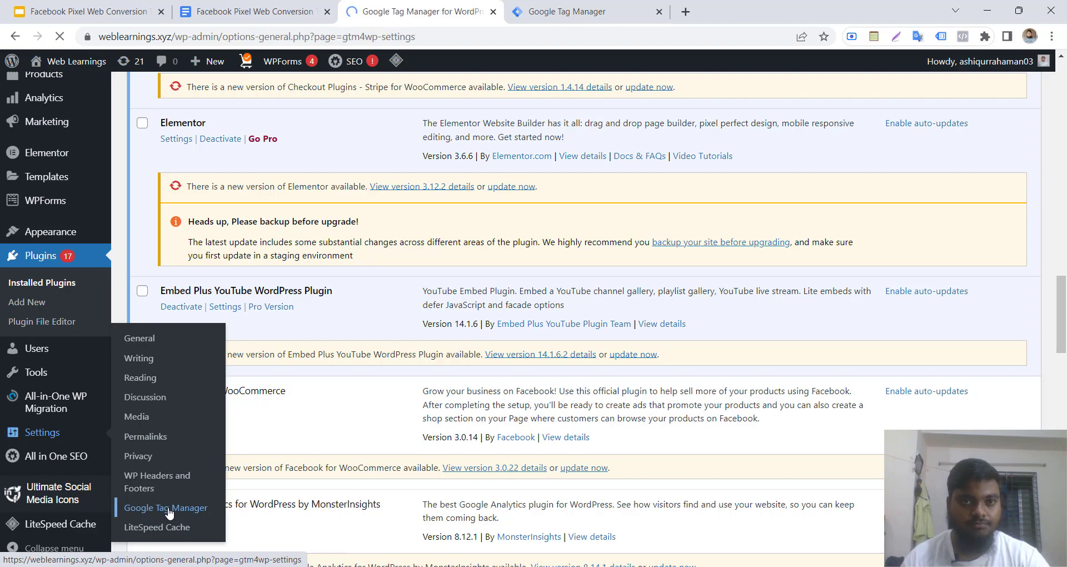
scroll(169, 514, down, 8)
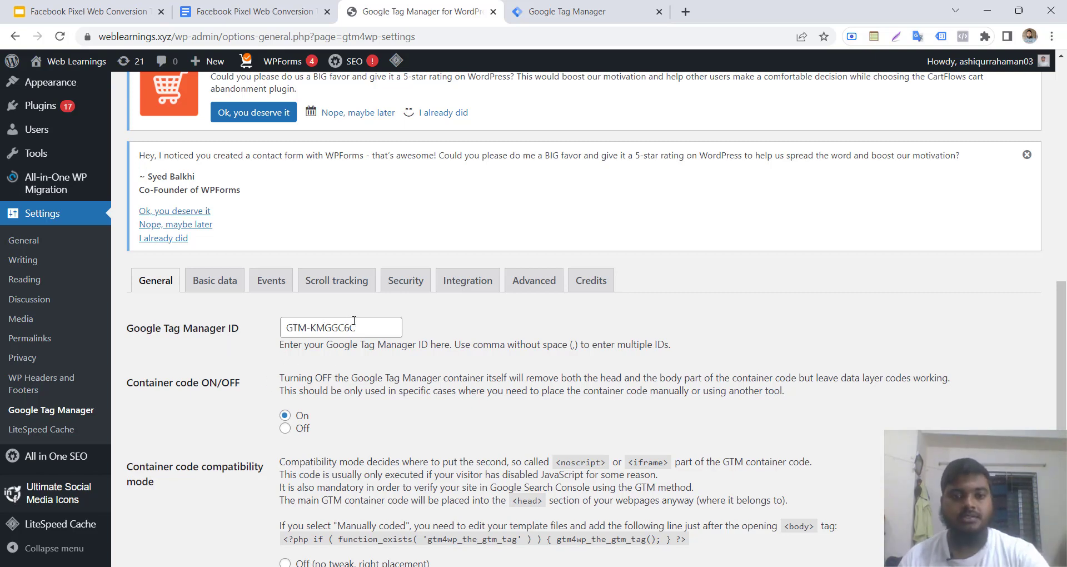
Clear the existing container ID from the plugin's Google Tag Manager ID setting
click(333, 327)
key(ctrl+a)
key(BackSpace)
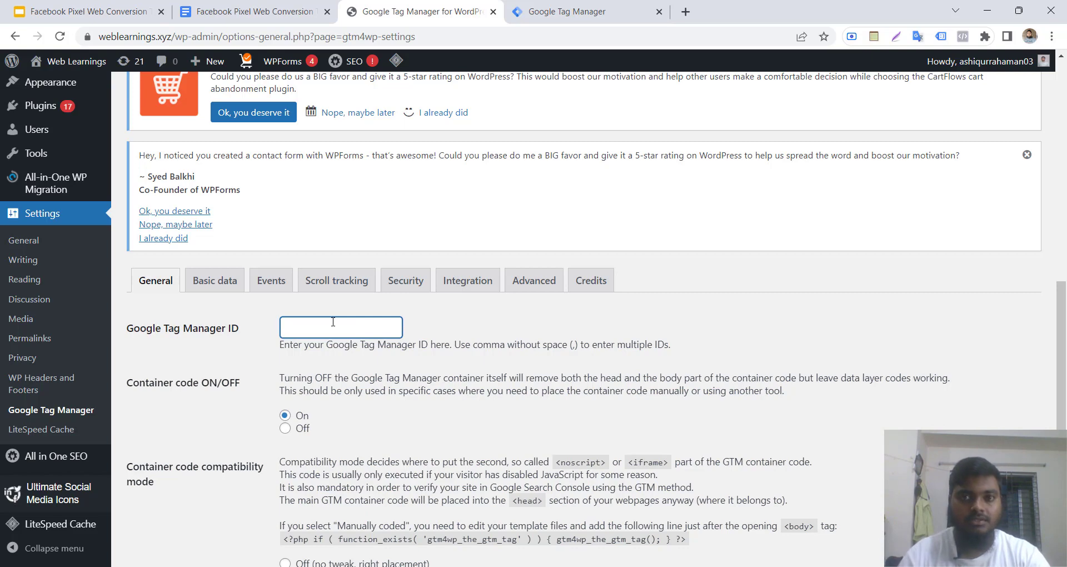
View the weblearnings.xyz container's installation code in Tag Manager, highlight the head snippet, and dismiss the instructions
click(588, 6)
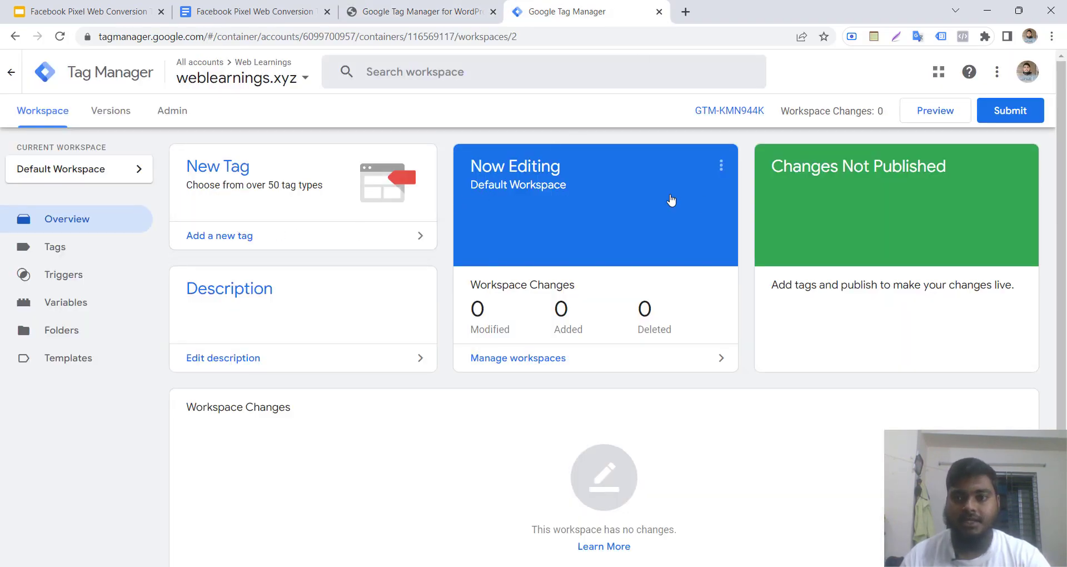
click(725, 111)
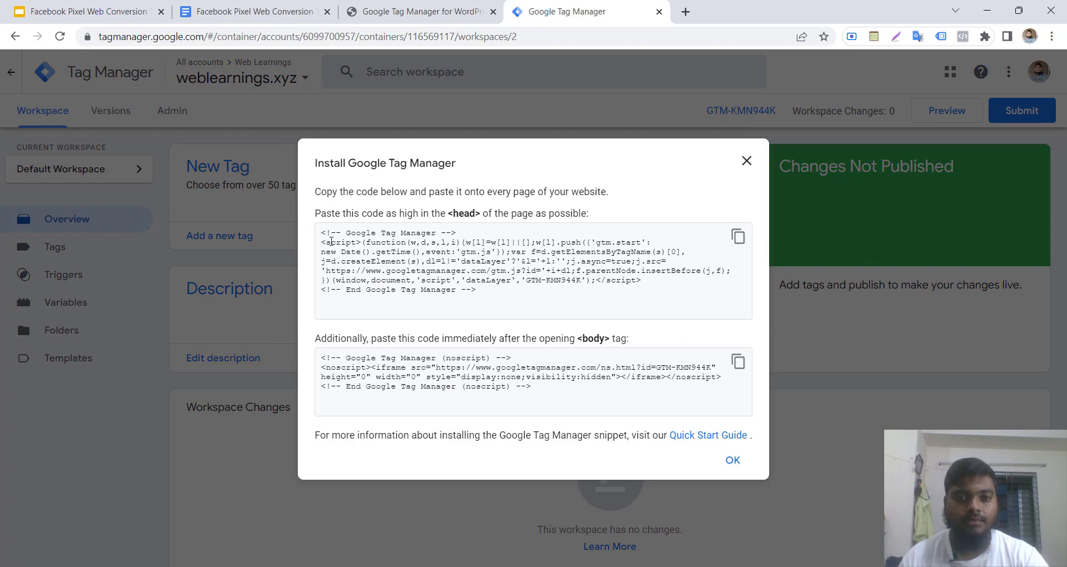
drag(322, 232, 477, 291)
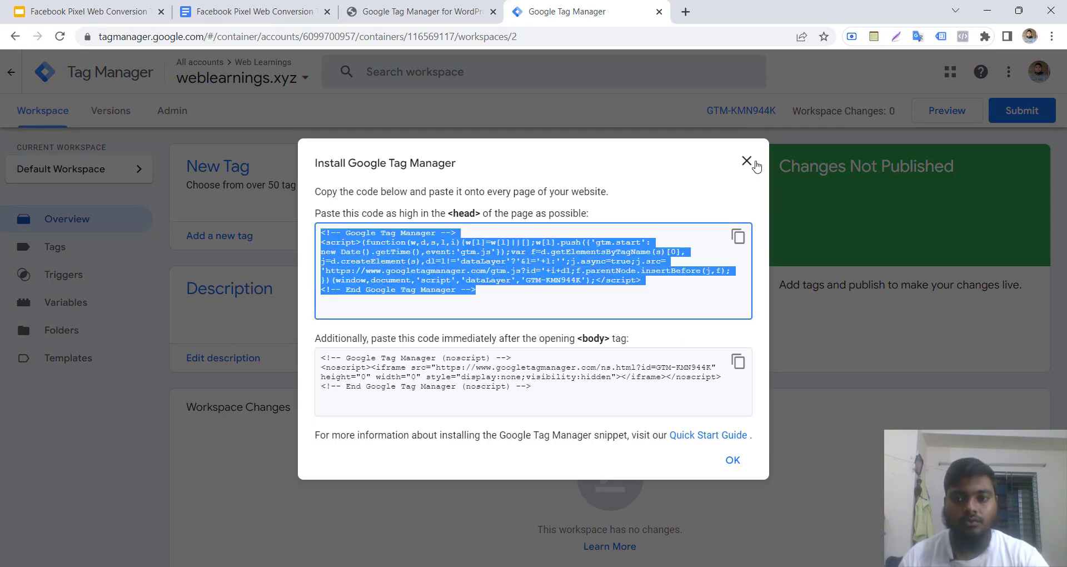
click(747, 161)
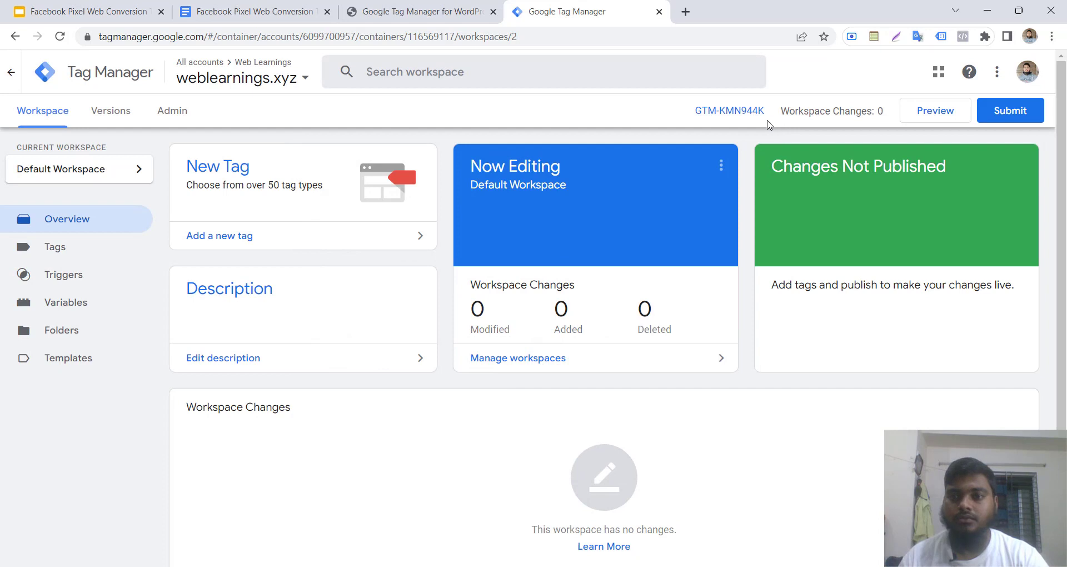
drag(768, 120, 693, 120)
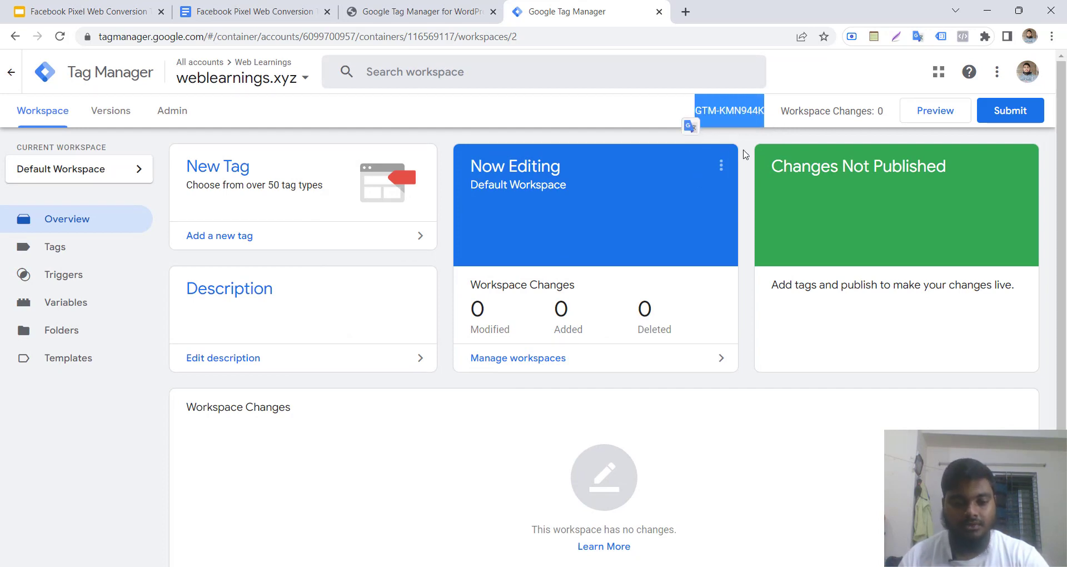
click(728, 120)
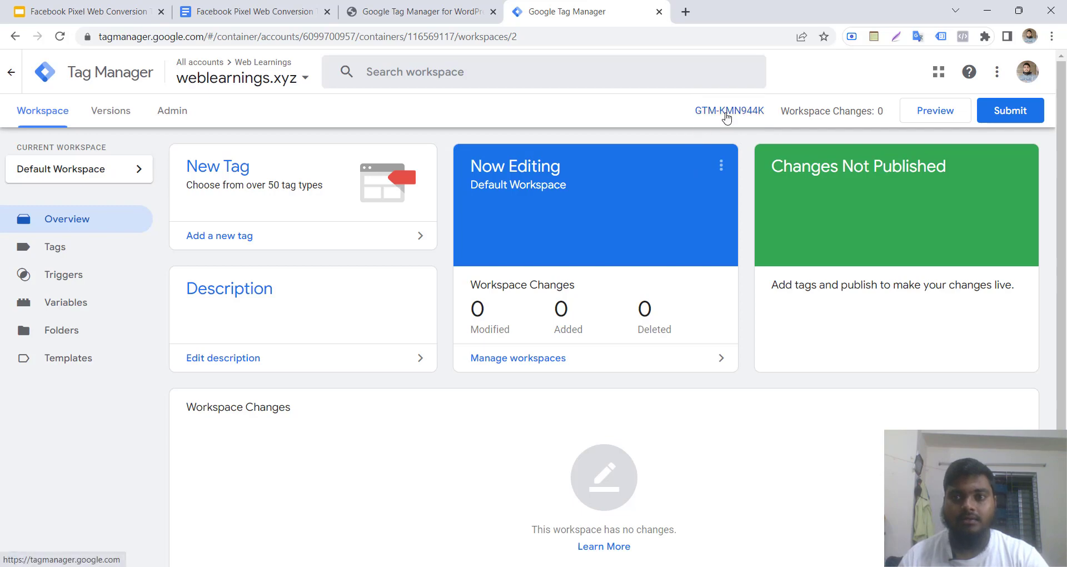
click(726, 112)
click(366, 10)
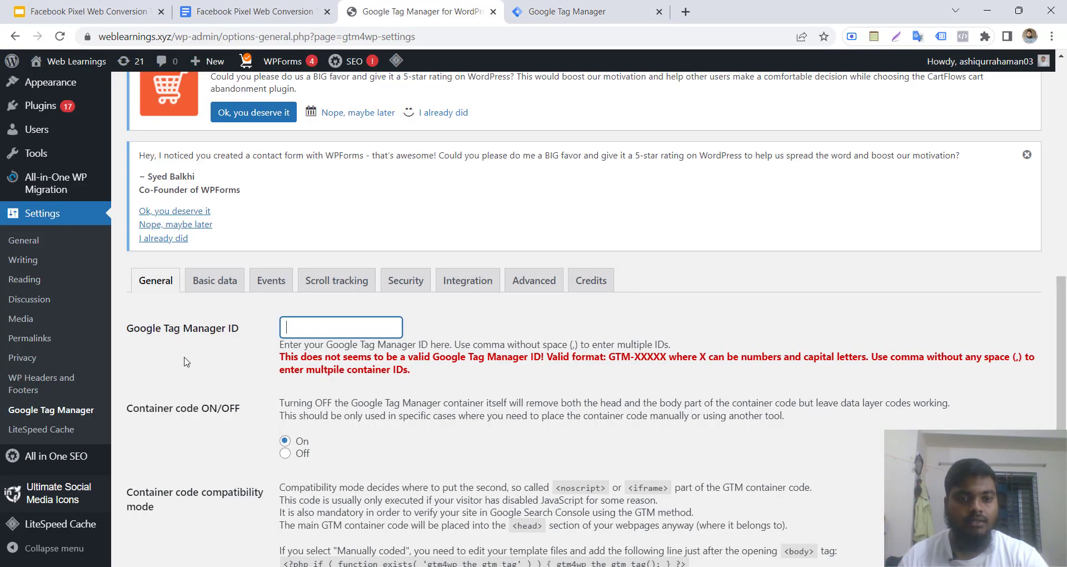
click(614, 8)
click(747, 160)
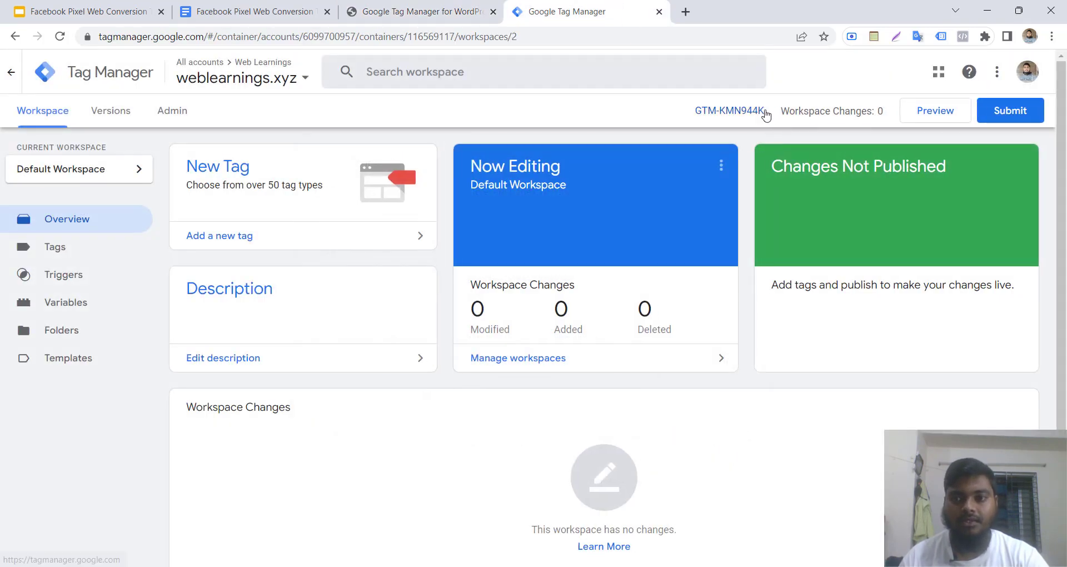
Copy the container ID GTM-KMN944K from Tag Manager into the WordPress plugin's Google Tag Manager ID setting and save the changes
drag(762, 109, 693, 118)
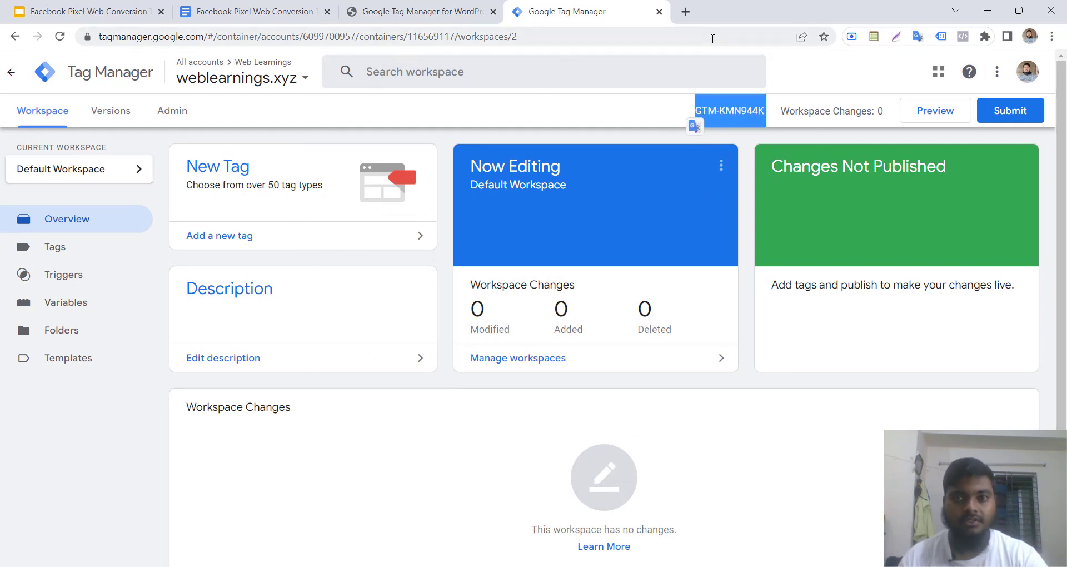
right_click(714, 98)
click(739, 109)
click(400, 10)
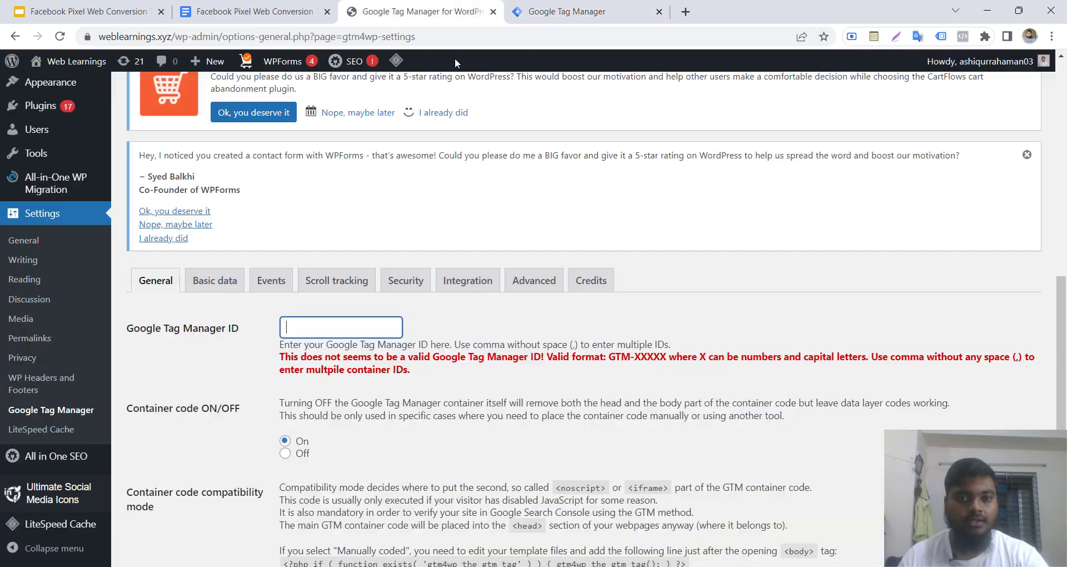
key(ctrl+v)
scroll(225, 325, down, 2)
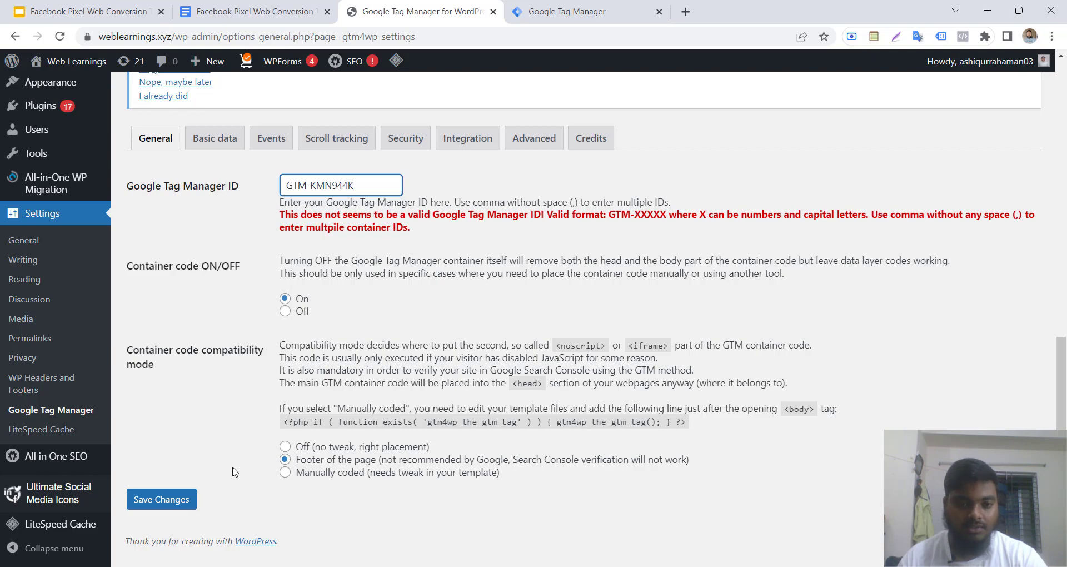
click(194, 500)
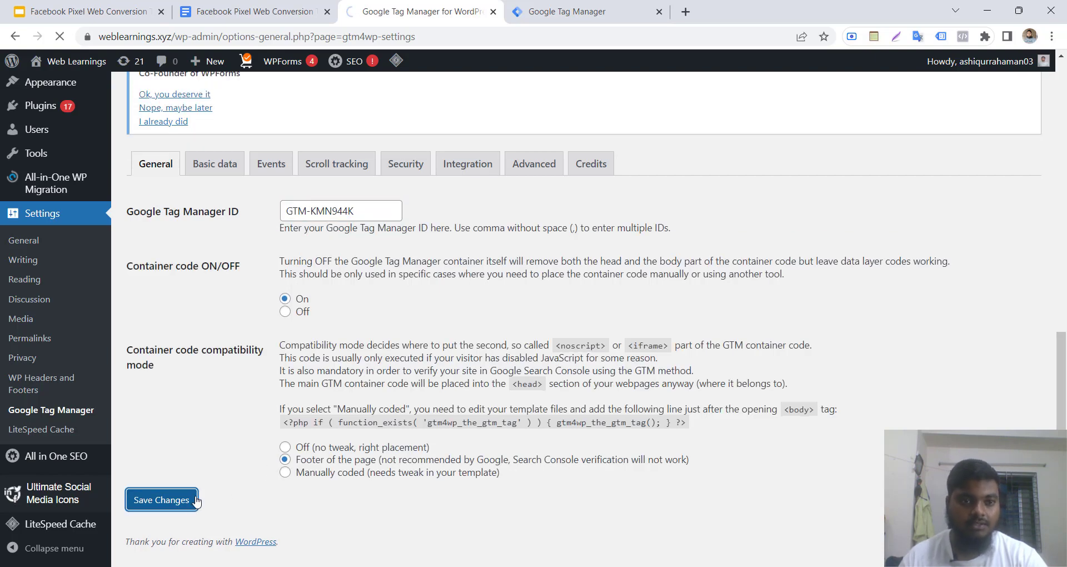
scroll(464, 336, down, 8)
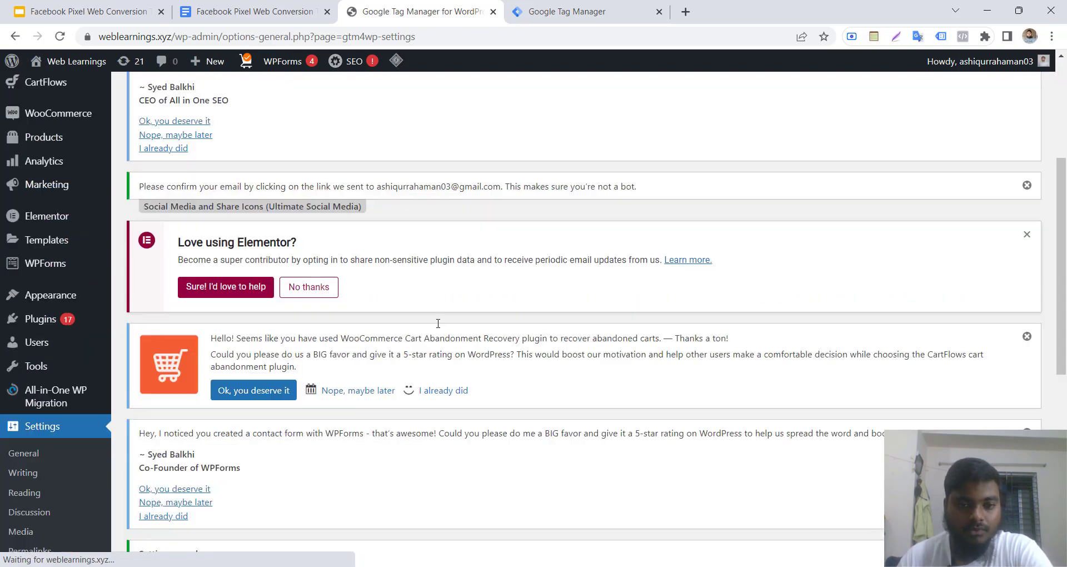
scroll(461, 363, down, 3)
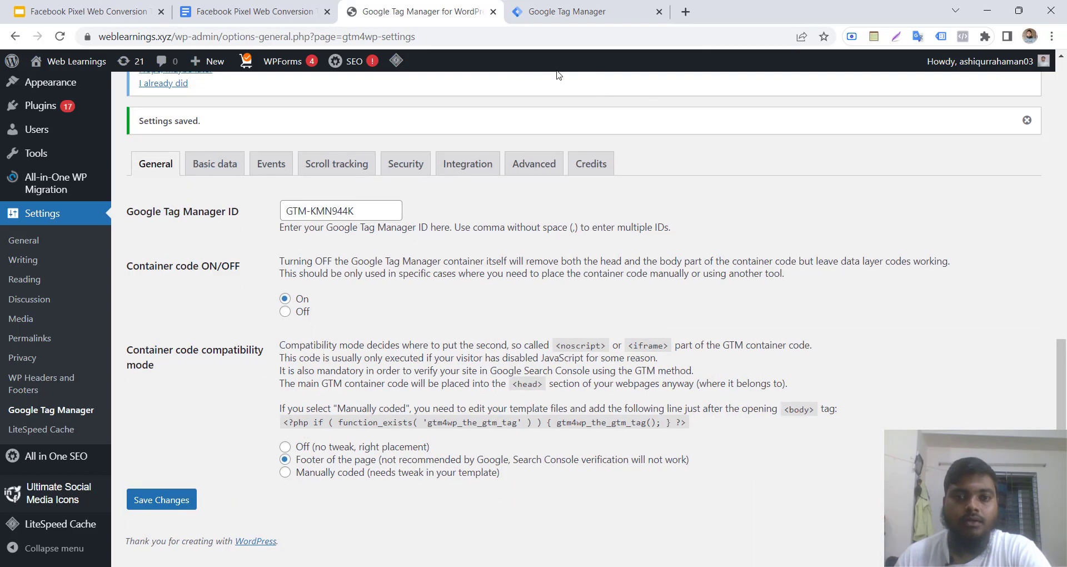
Open the live weblearnings.xyz site from the WordPress dashboard in a new browser tab
click(584, 13)
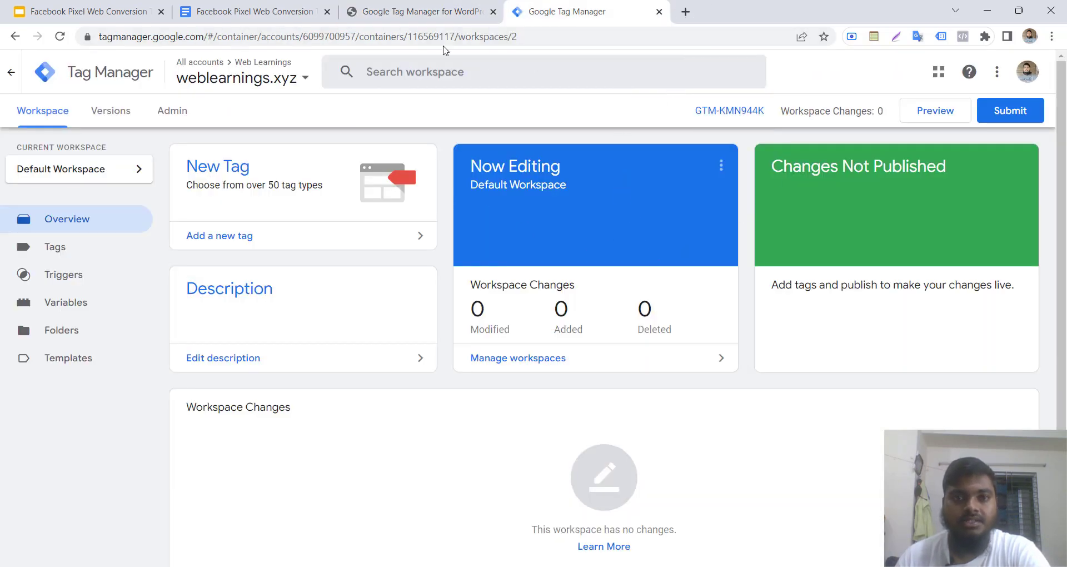
click(404, 7)
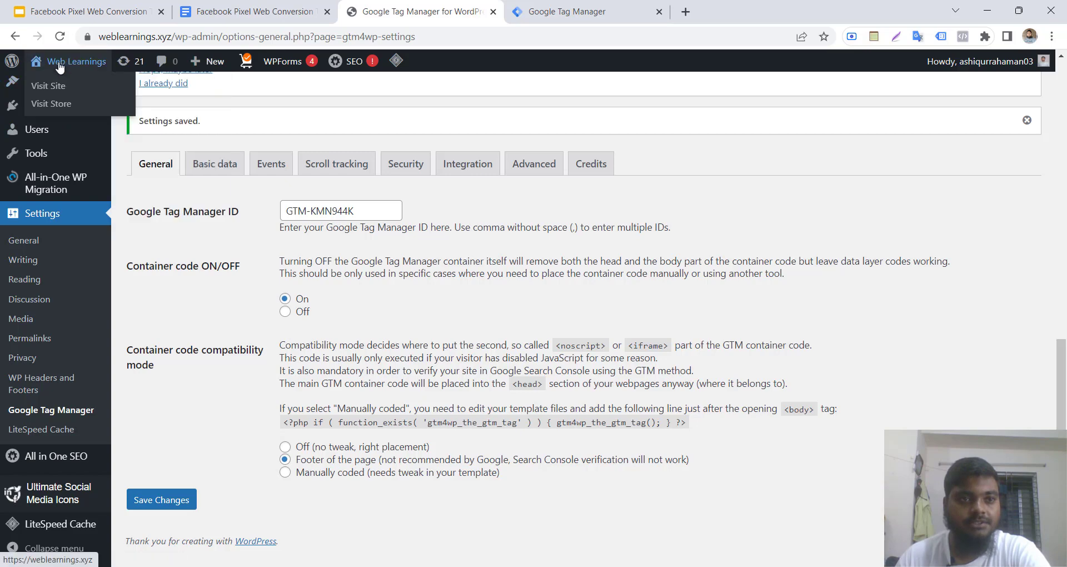
click(60, 85)
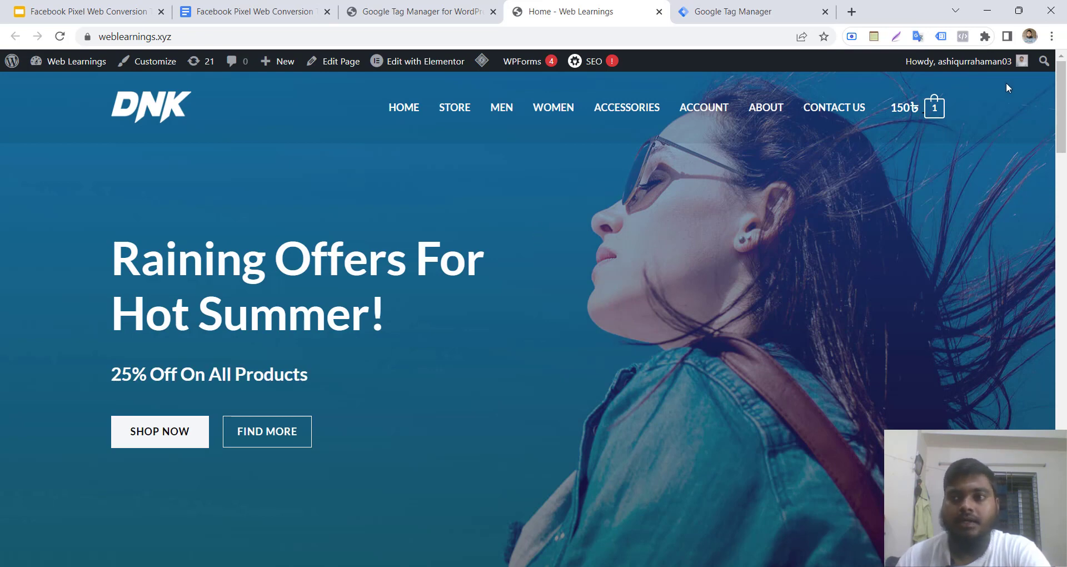
Enable Tag Assistant Legacy on the weblearnings.xyz home page and reload the page
click(941, 36)
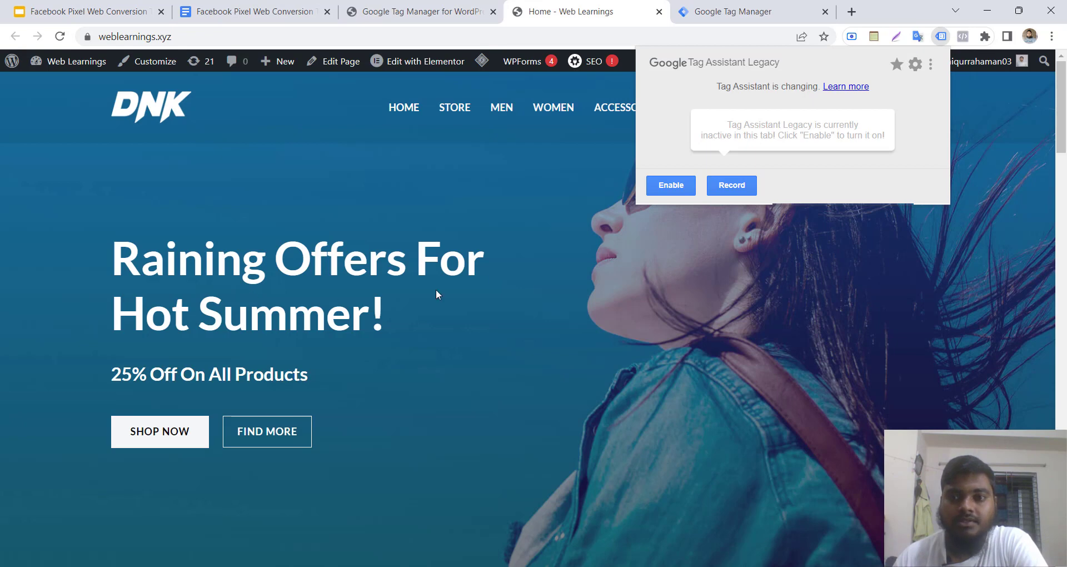
click(658, 189)
click(580, 309)
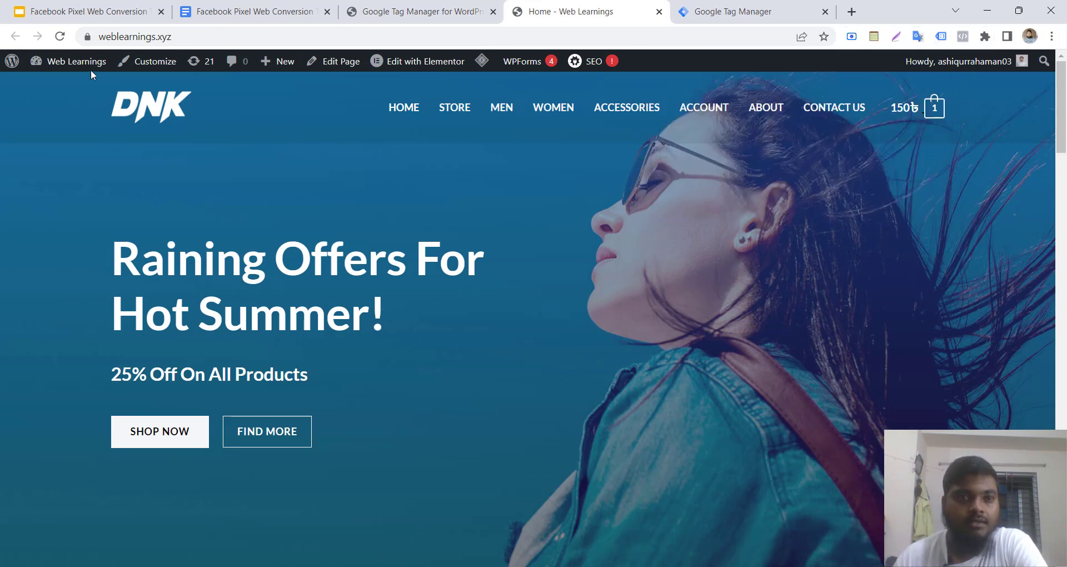
click(59, 36)
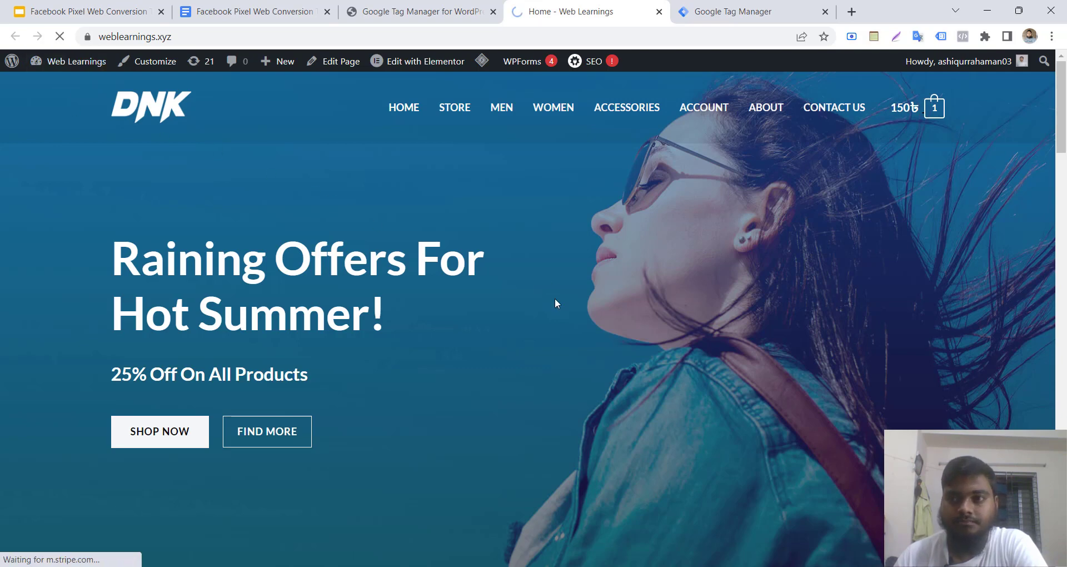
Compare the tag detected by Tag Assistant with the container ID in Tag Manager and in the WordPress plugin settings
click(941, 37)
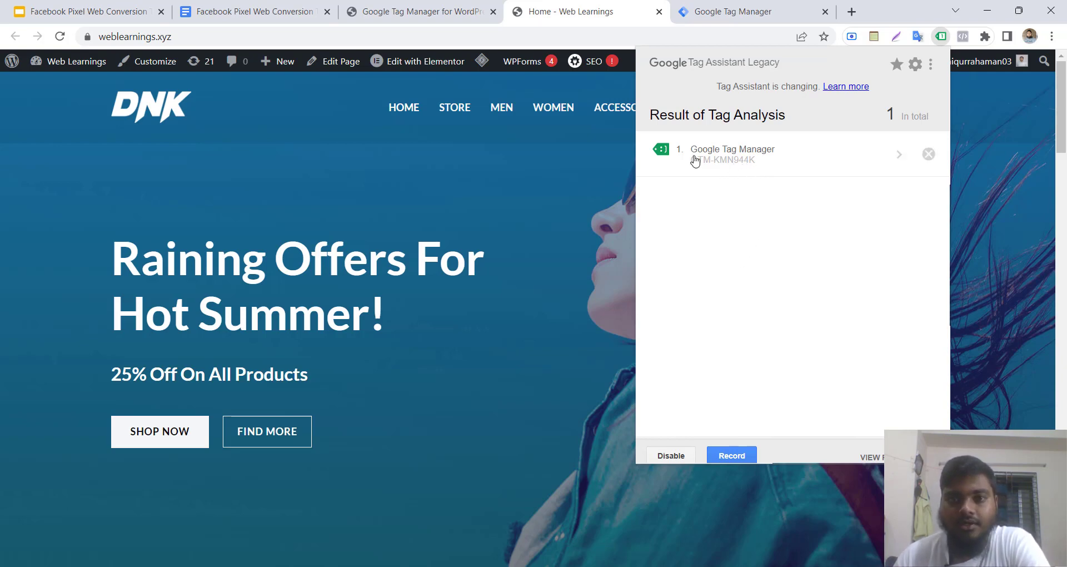
click(769, 8)
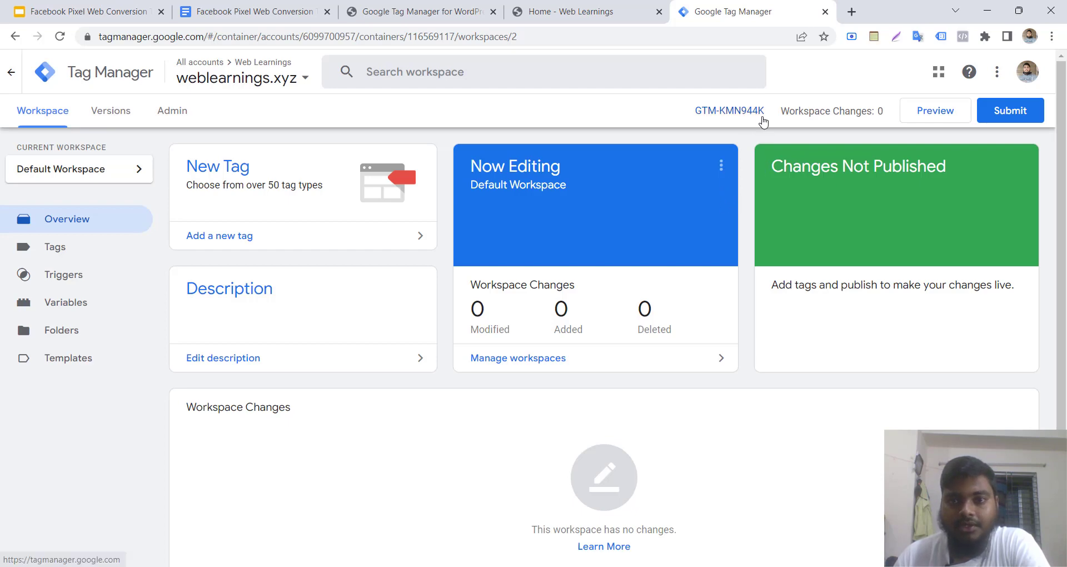
click(403, 6)
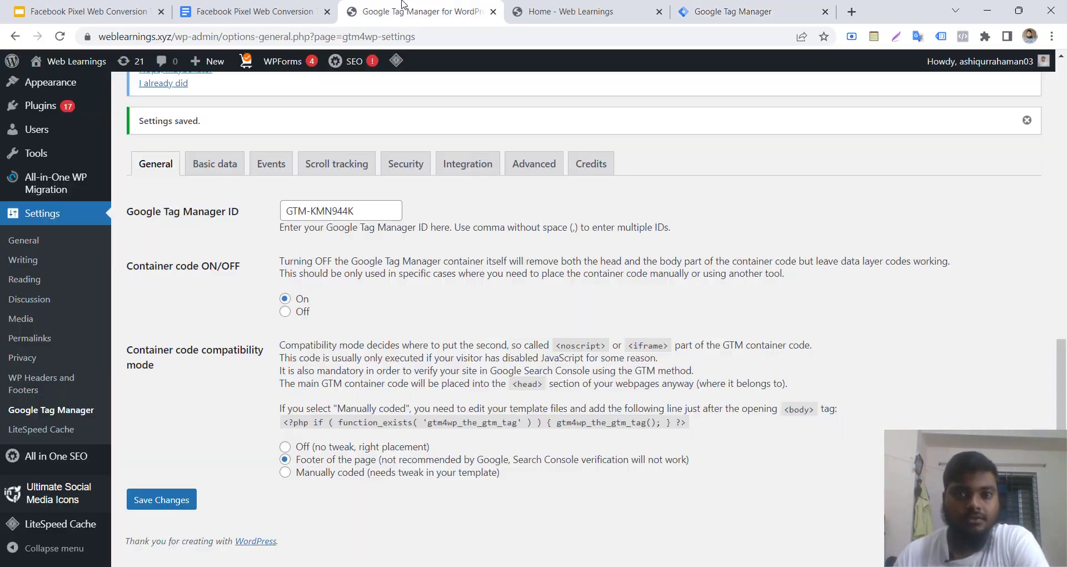
click(540, 8)
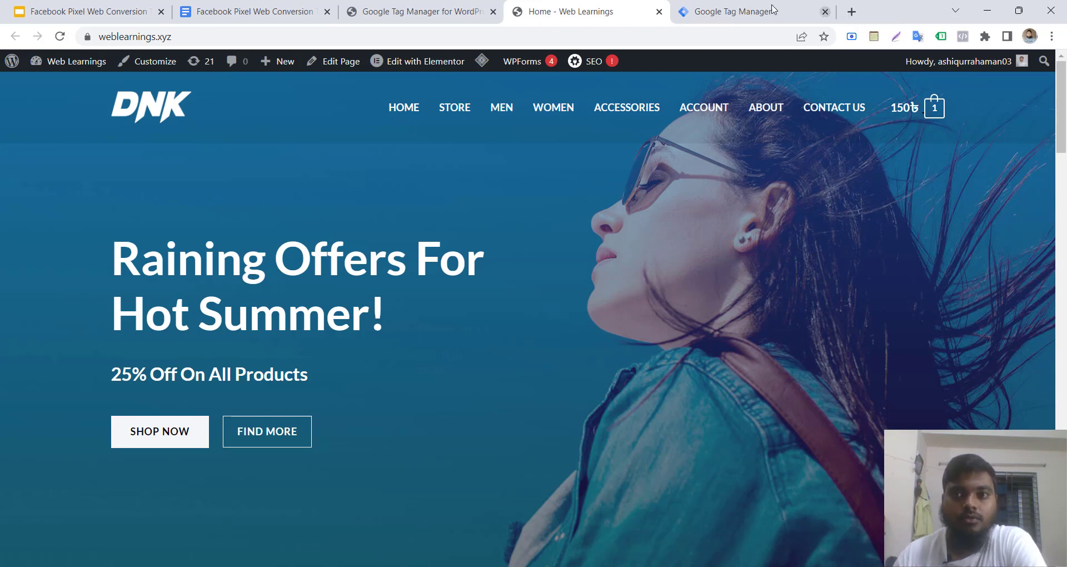
click(728, 10)
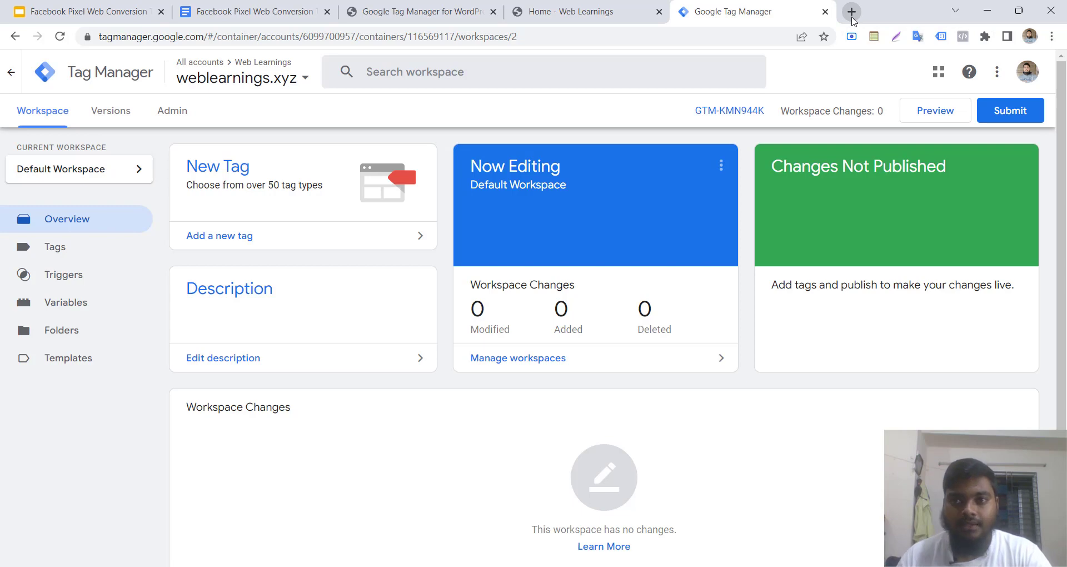
Open business.facebook.com in a new browser tab and go to the Pixels list in the Web Learnings business settings
click(852, 14)
text(business.facebook.com)
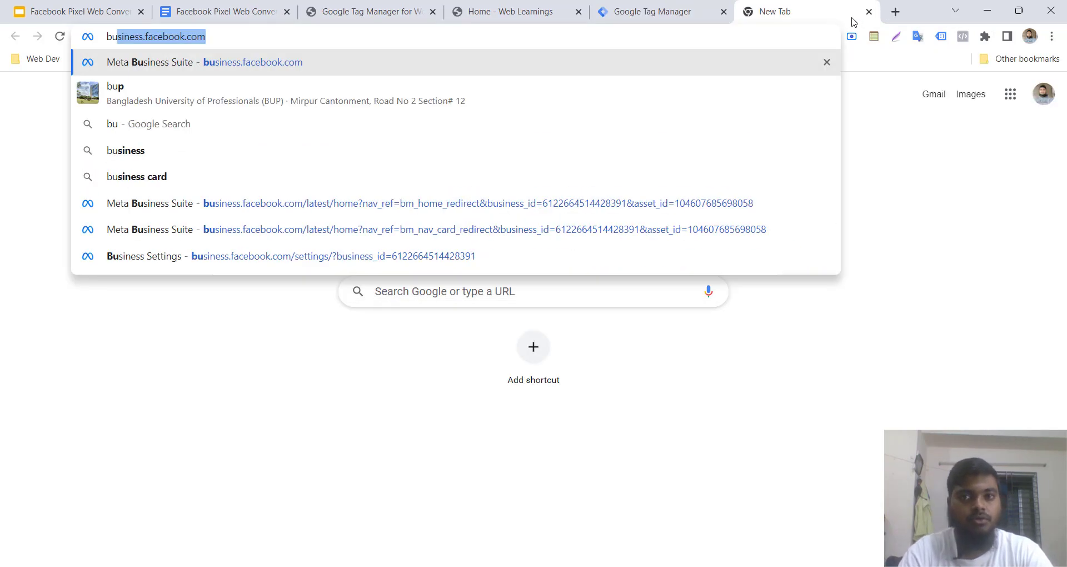
key(Return)
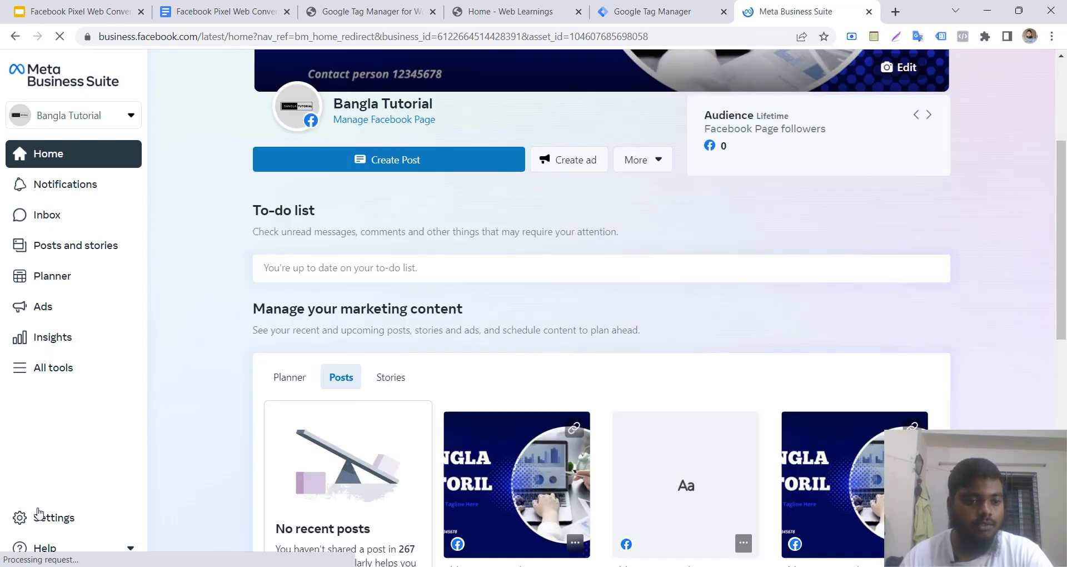
click(36, 517)
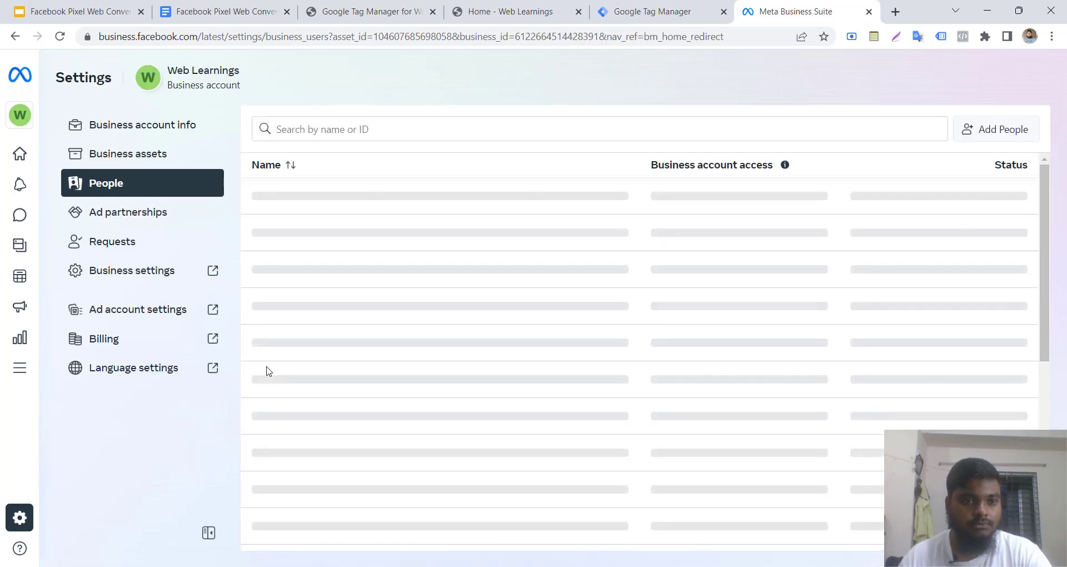
click(128, 276)
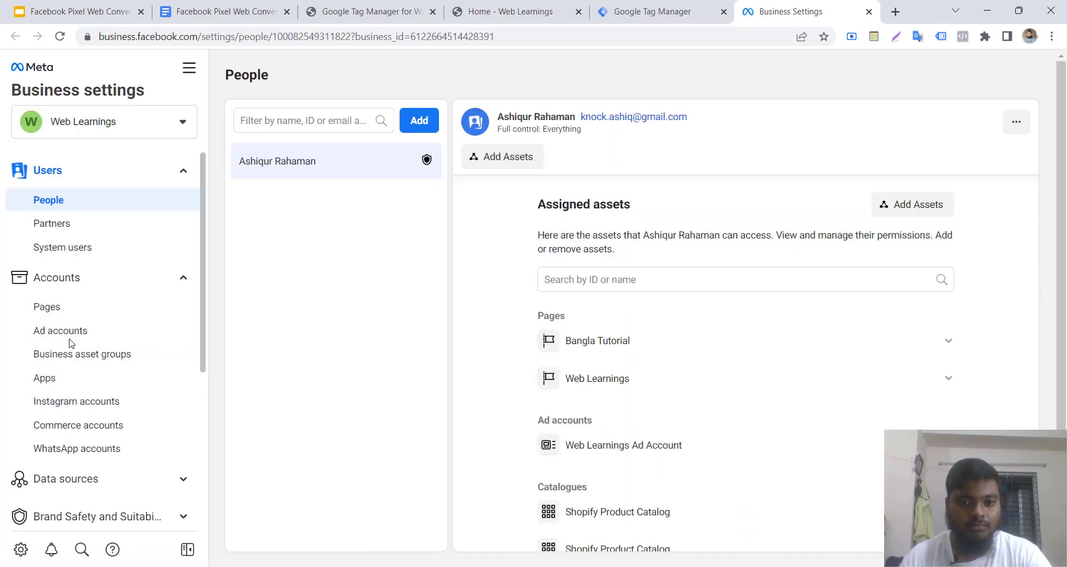
click(65, 479)
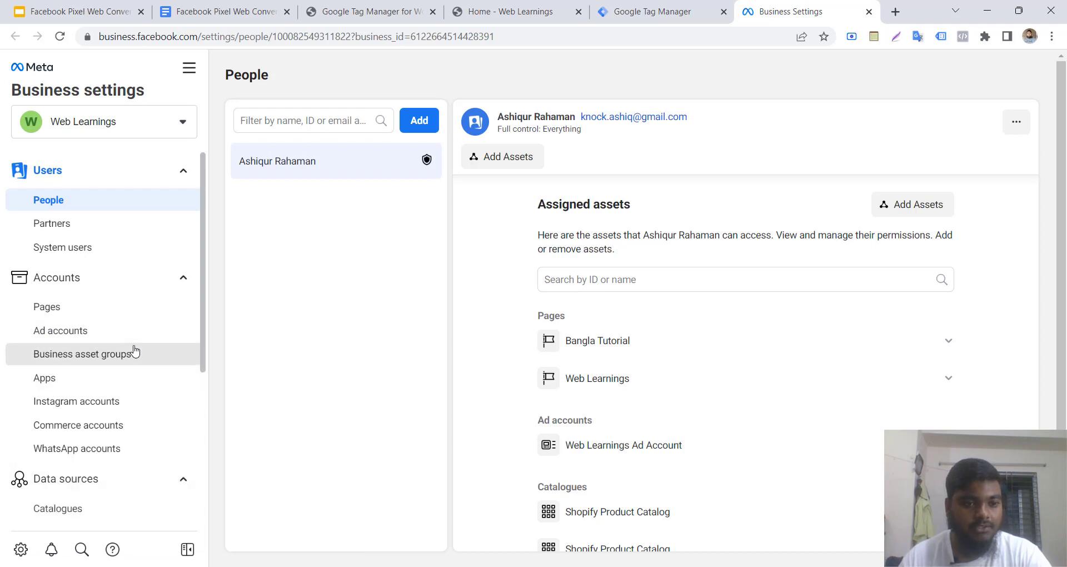
scroll(100, 350, down, 3)
click(74, 348)
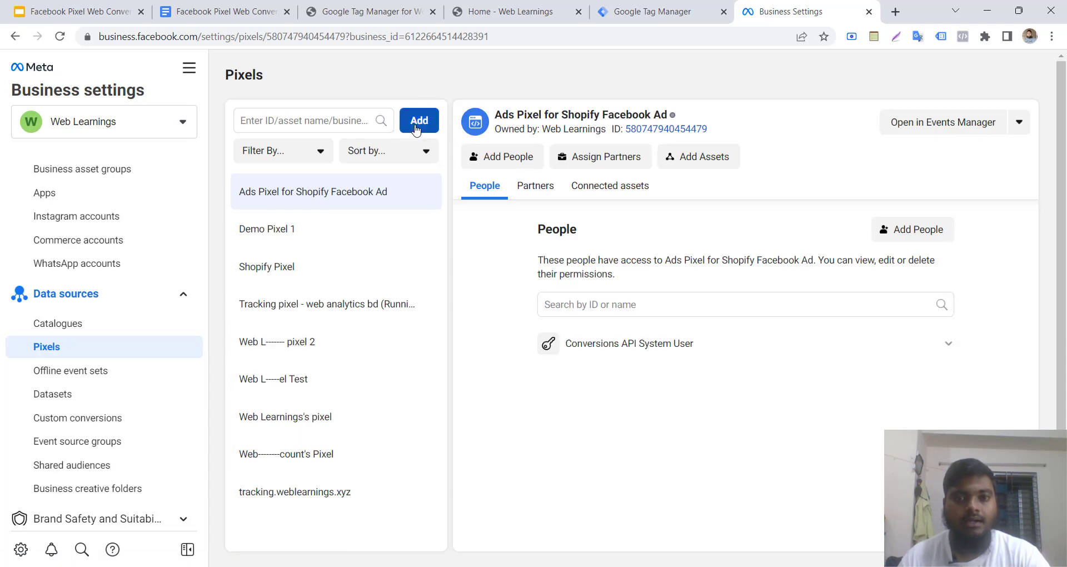
Start adding a new pixel and name it Web Learnings's pixel DEMO
click(422, 123)
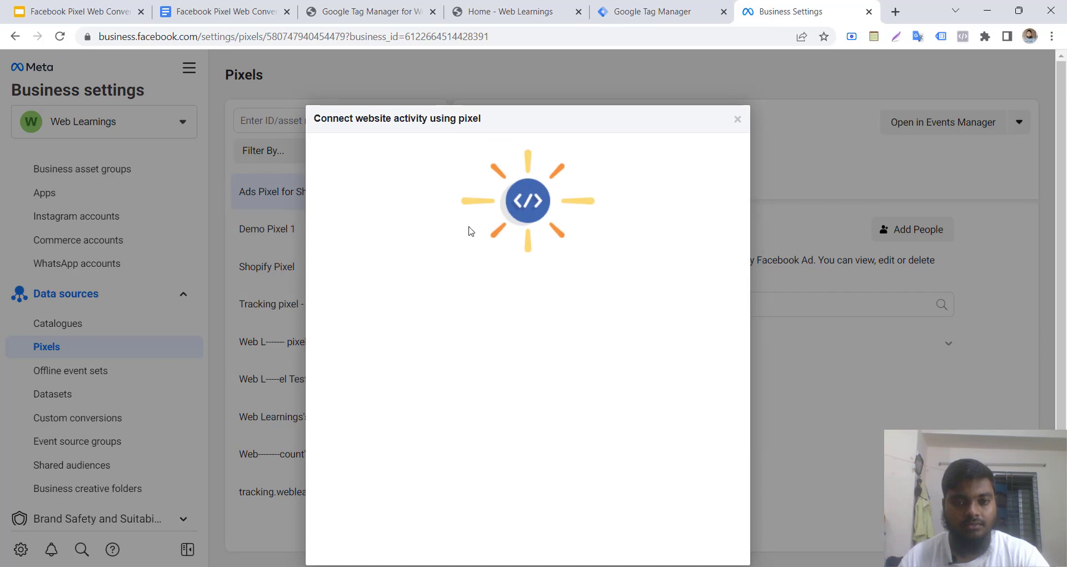
click(738, 121)
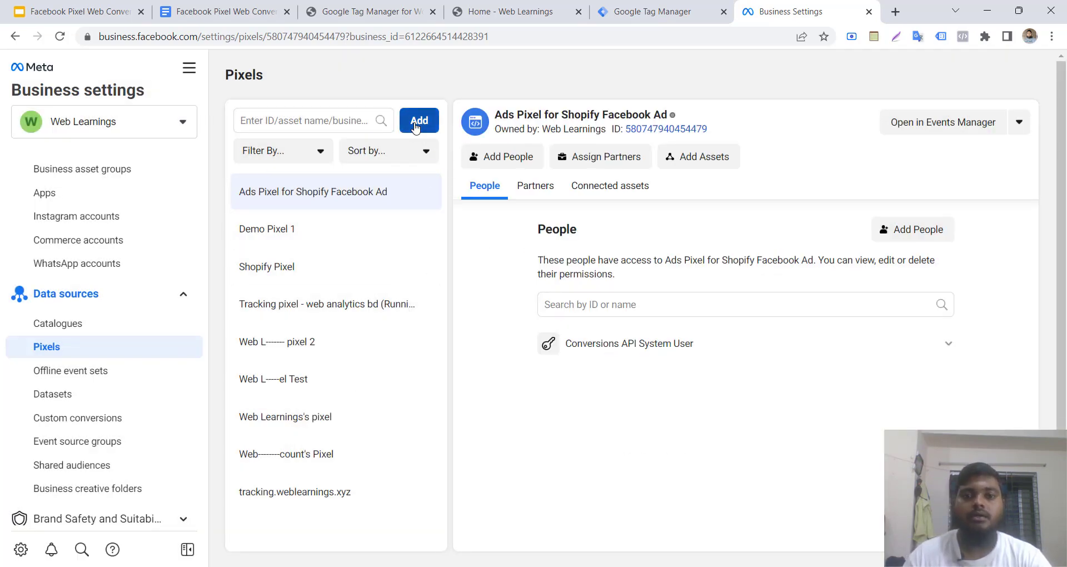
click(415, 127)
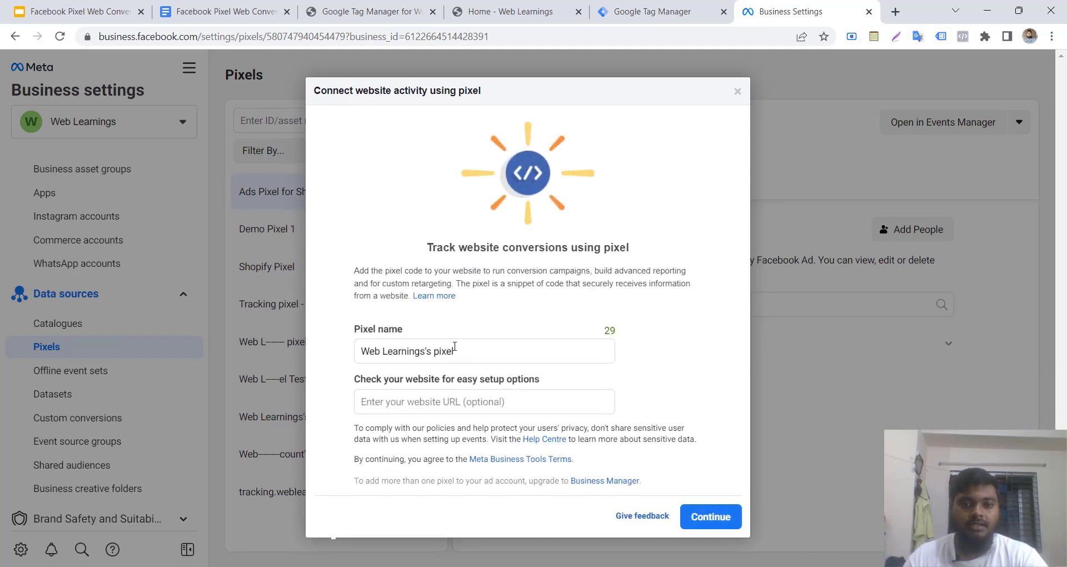
click(379, 351)
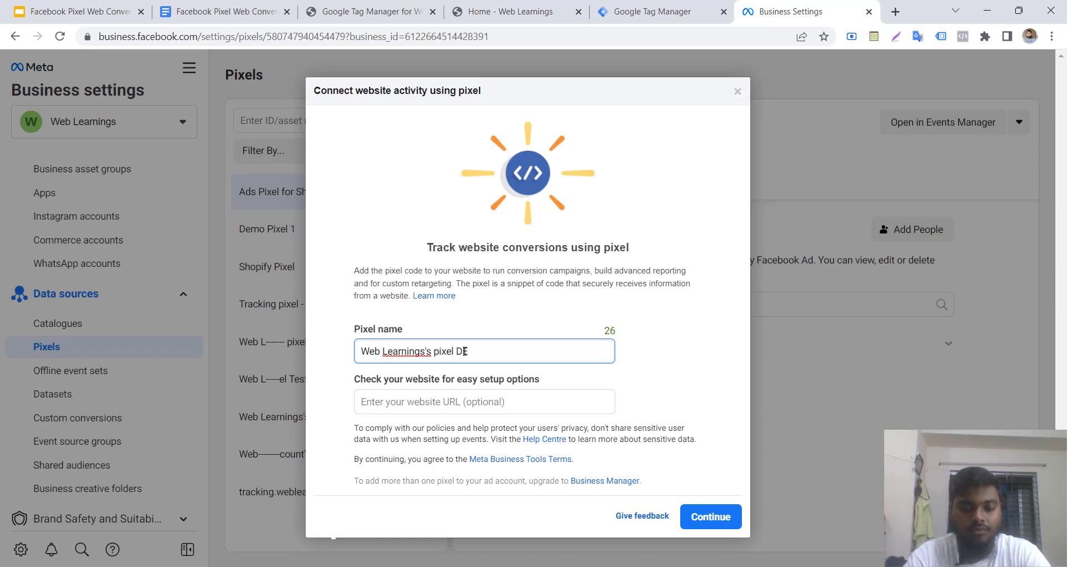
click(346, 273)
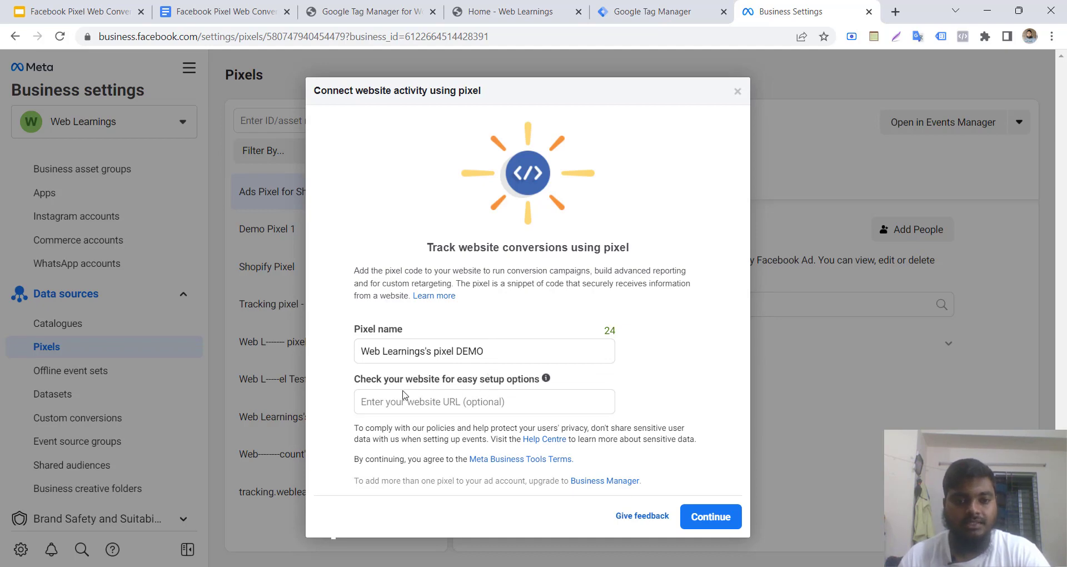
click(441, 411)
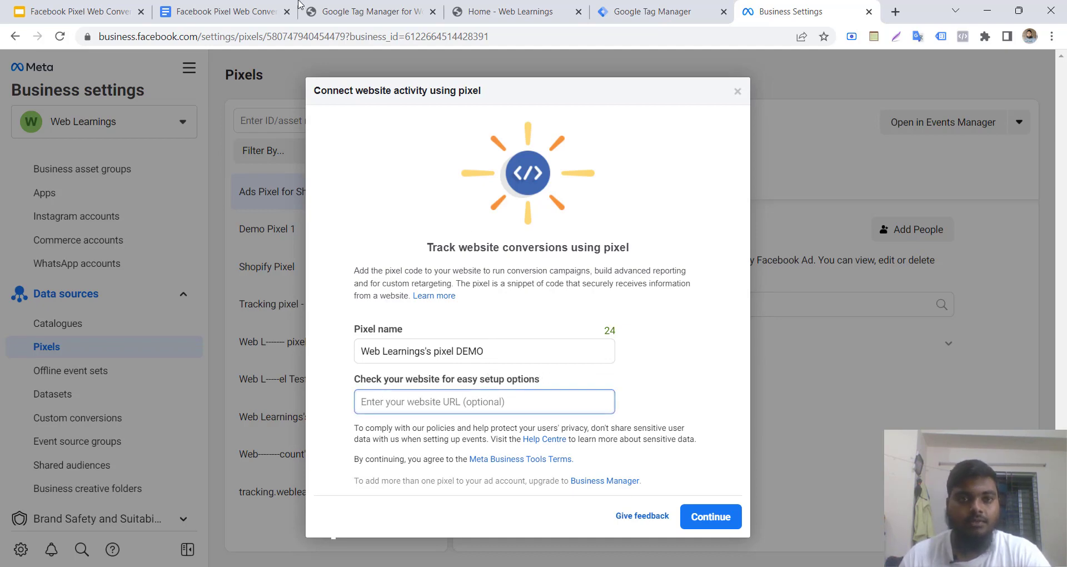
click(549, 5)
right_click(328, 30)
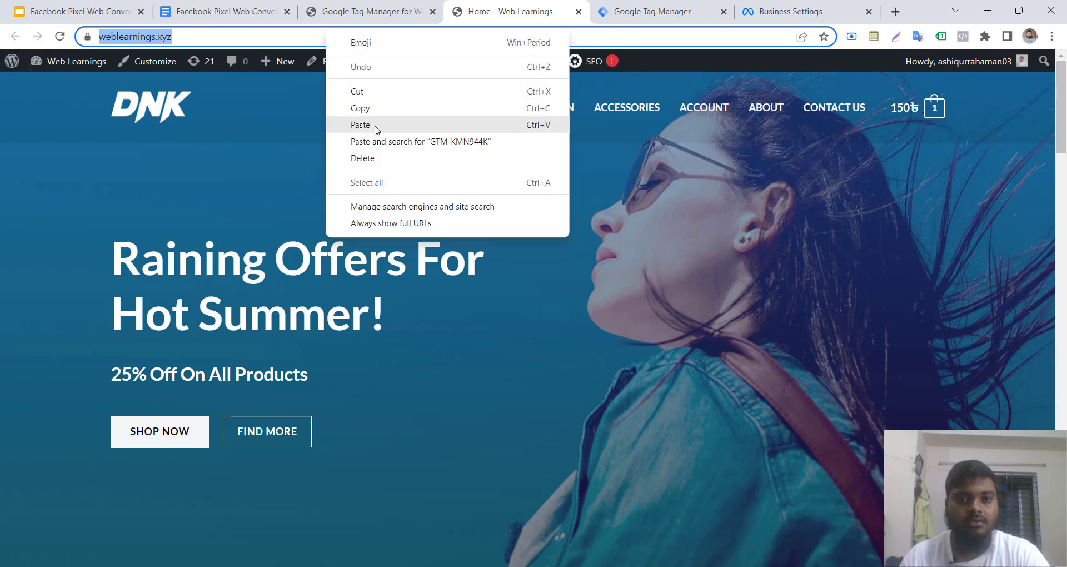
click(378, 109)
click(832, 5)
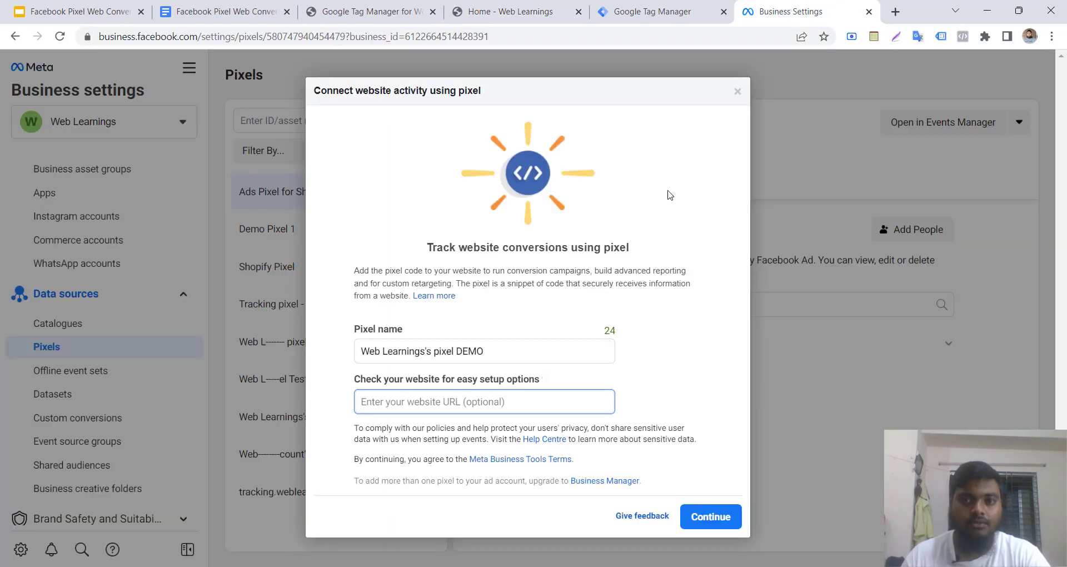
text(https://weblearnings.xyz/)
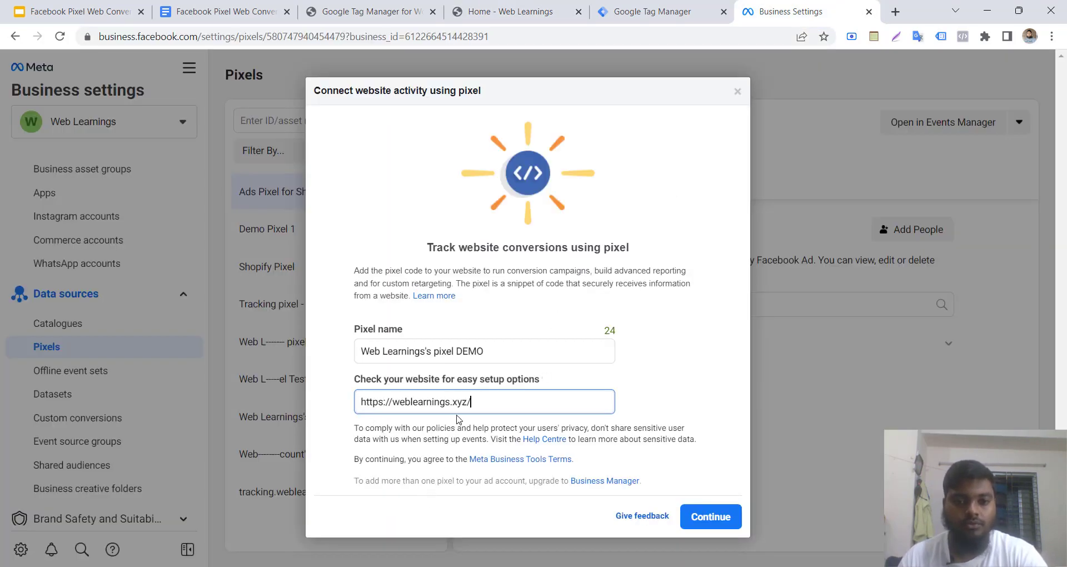
click(476, 440)
click(703, 517)
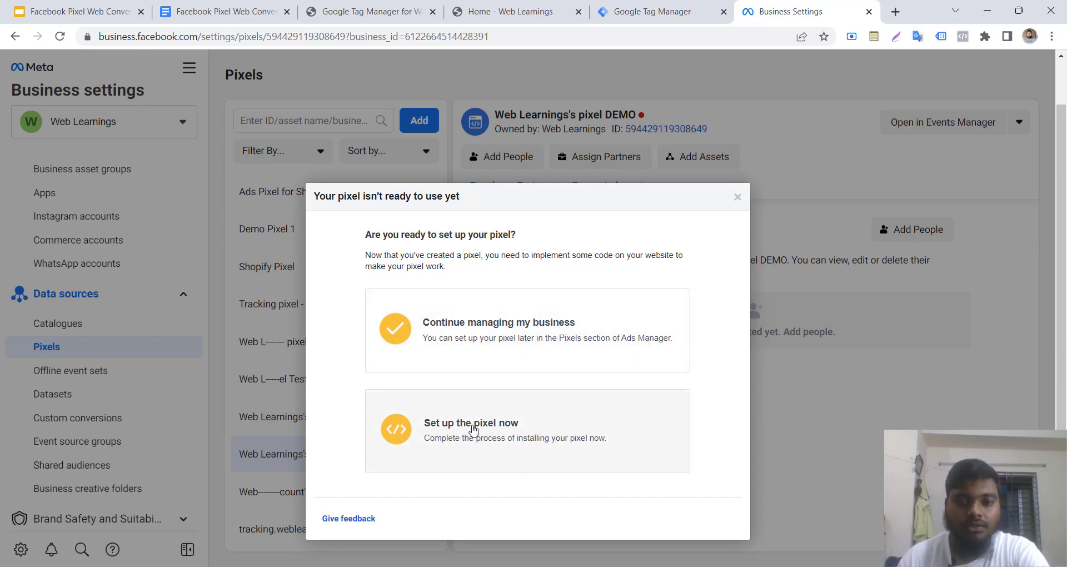
Choose to set up the pixel now with manual installation and copy the Meta Pixel base code to the clipboard
click(471, 428)
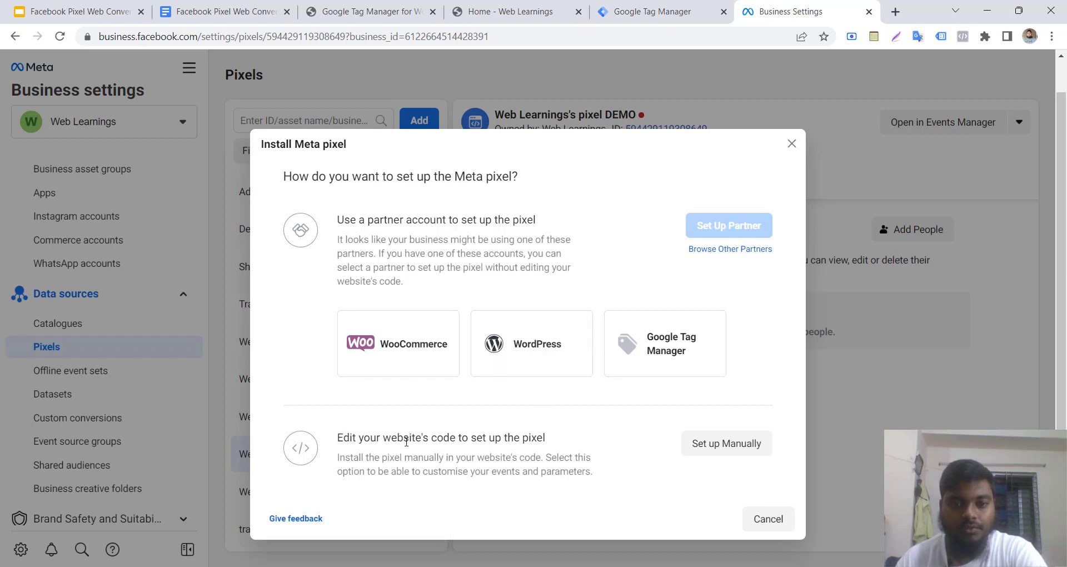
click(740, 456)
scroll(555, 436, down, 3)
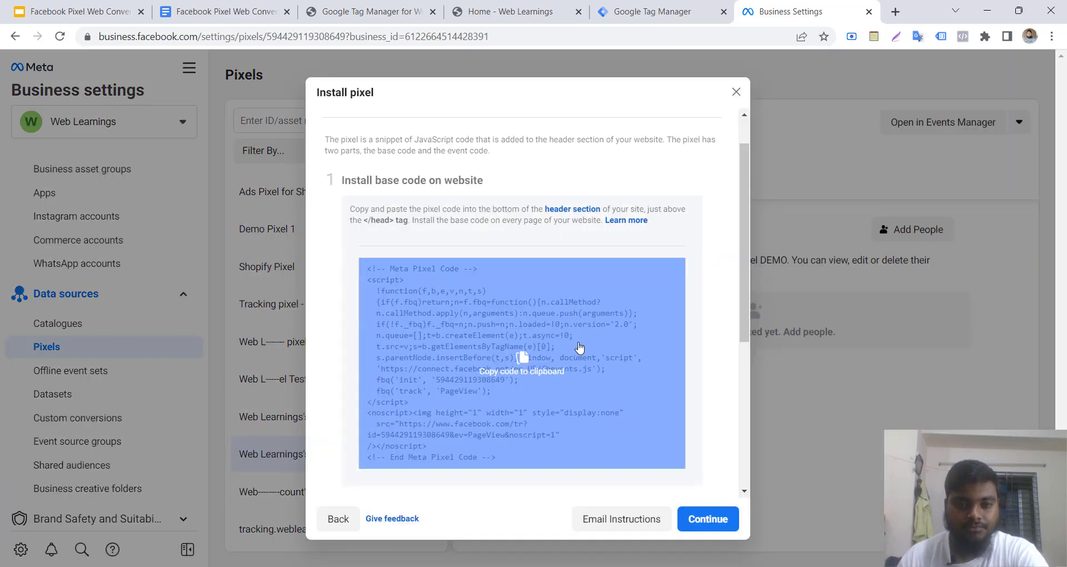
scroll(560, 321, up, 2)
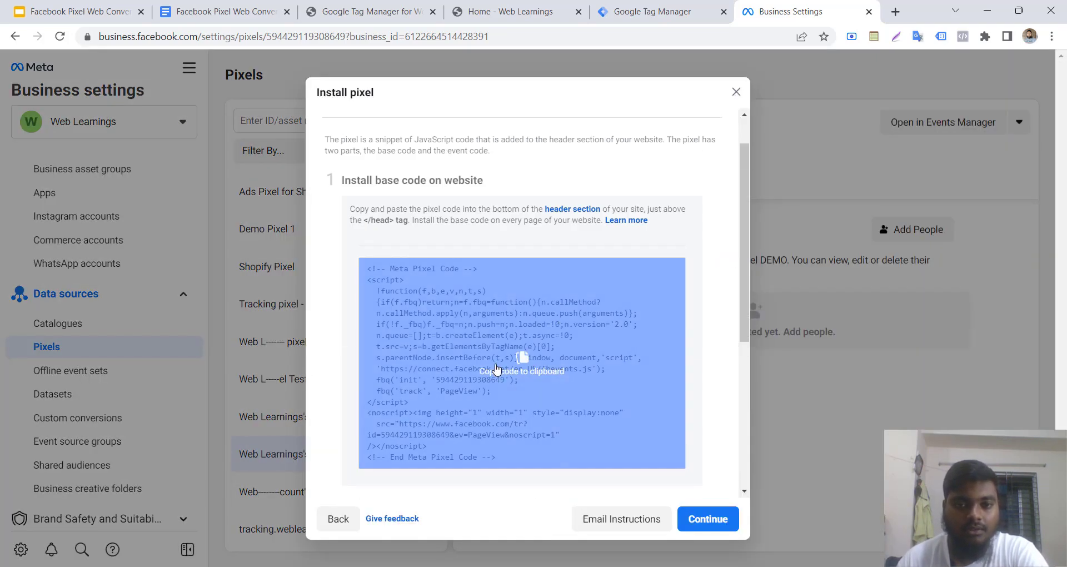
scroll(500, 368, down, 2)
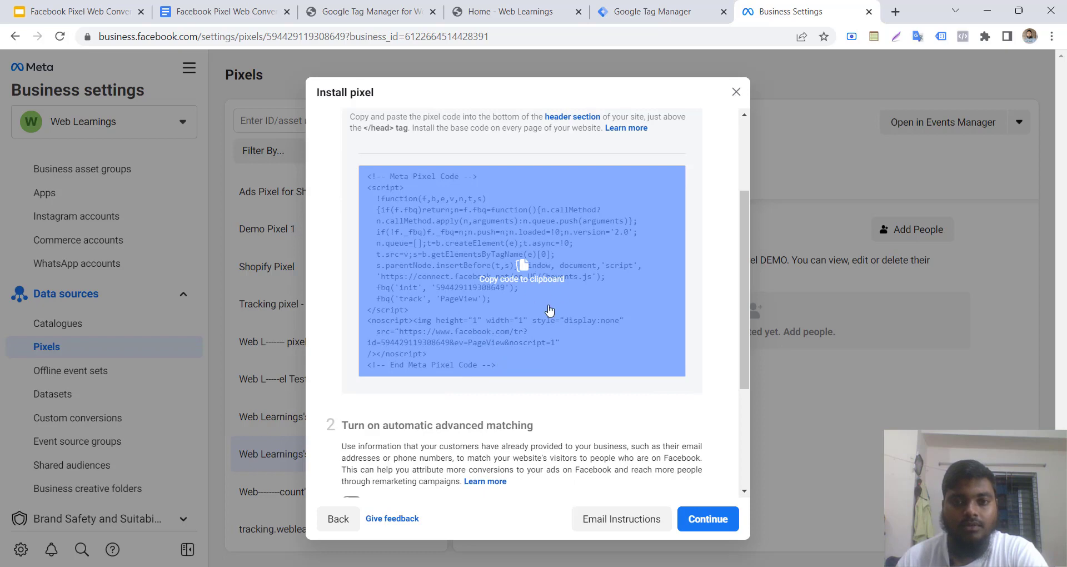
scroll(503, 280, up, 1)
scroll(500, 311, down, 3)
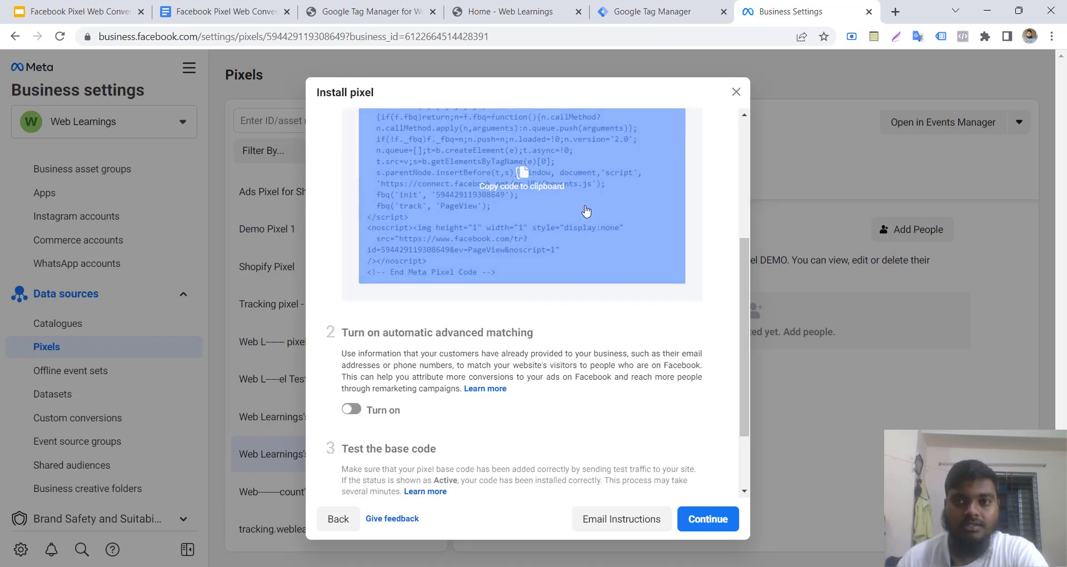
scroll(579, 344, up, 1)
mouse_move(506, 275)
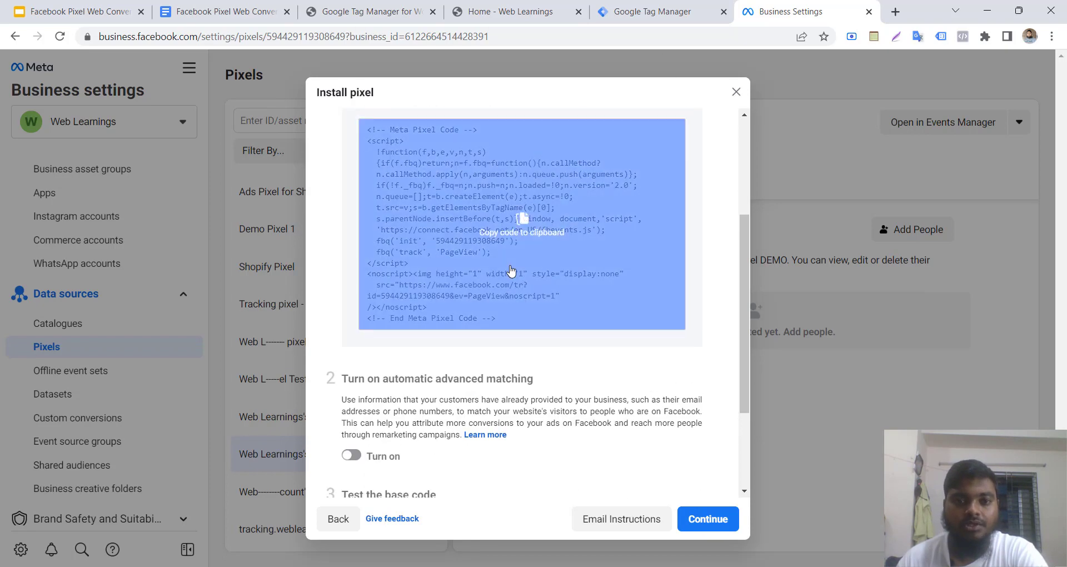
click(482, 225)
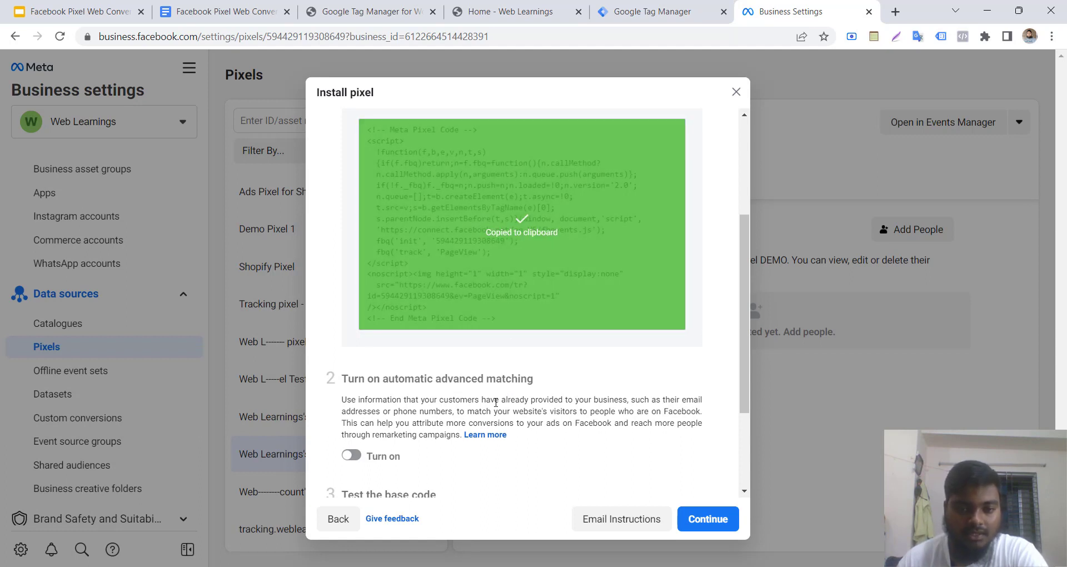
Switch to Notepad, paste the Meta Pixel base code into an untitled document and highlight the pixel ID in the fbq init line
click(427, 566)
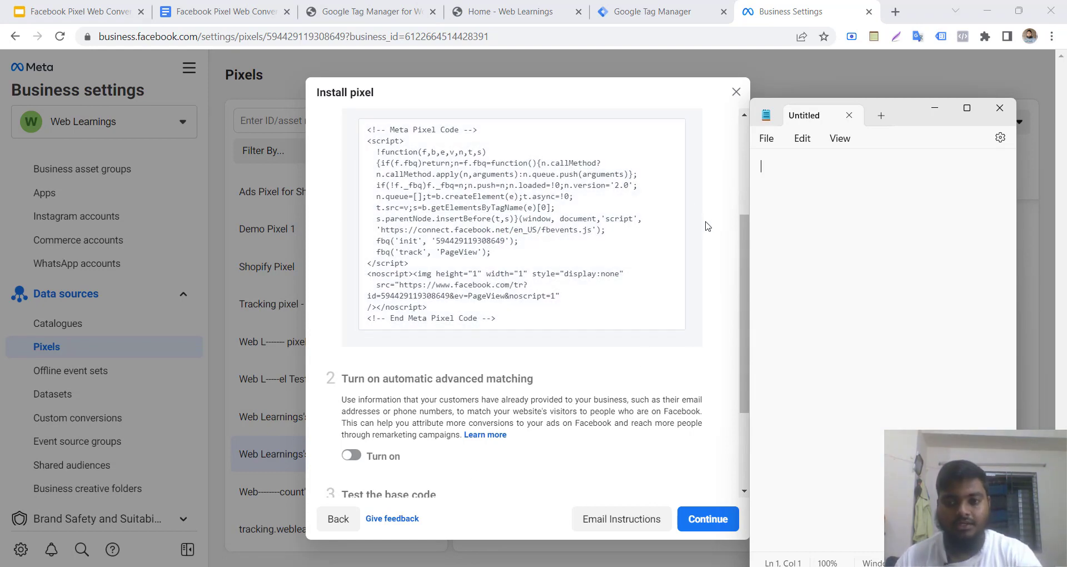
key(ctrl+v)
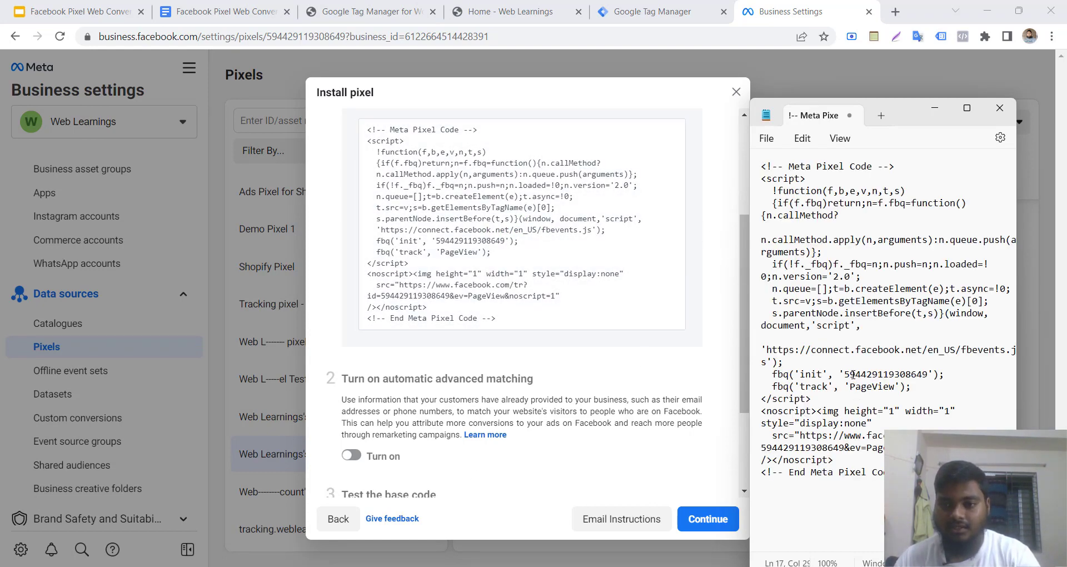
click(967, 108)
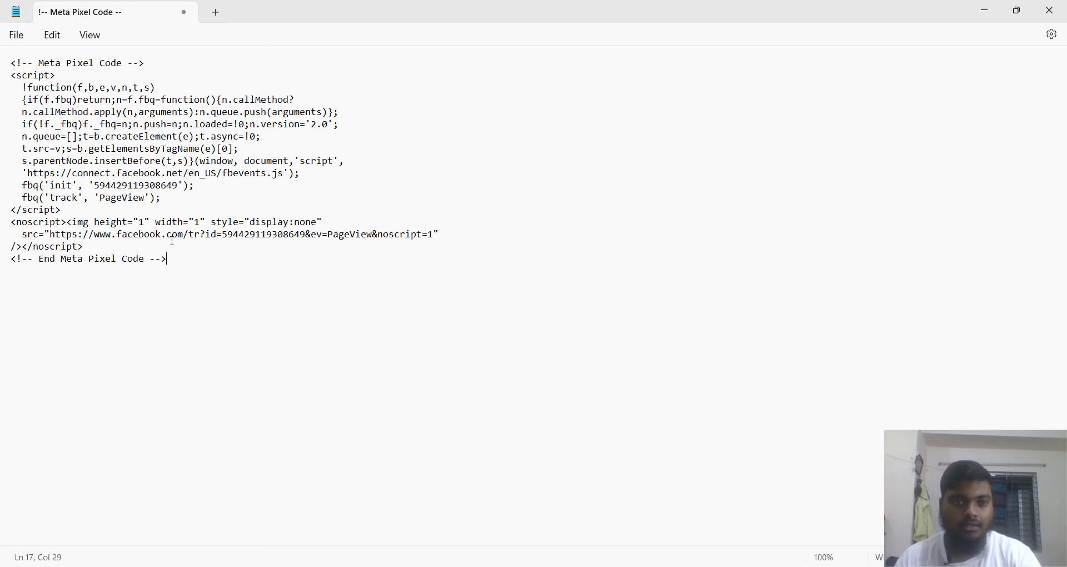
double_click(144, 187)
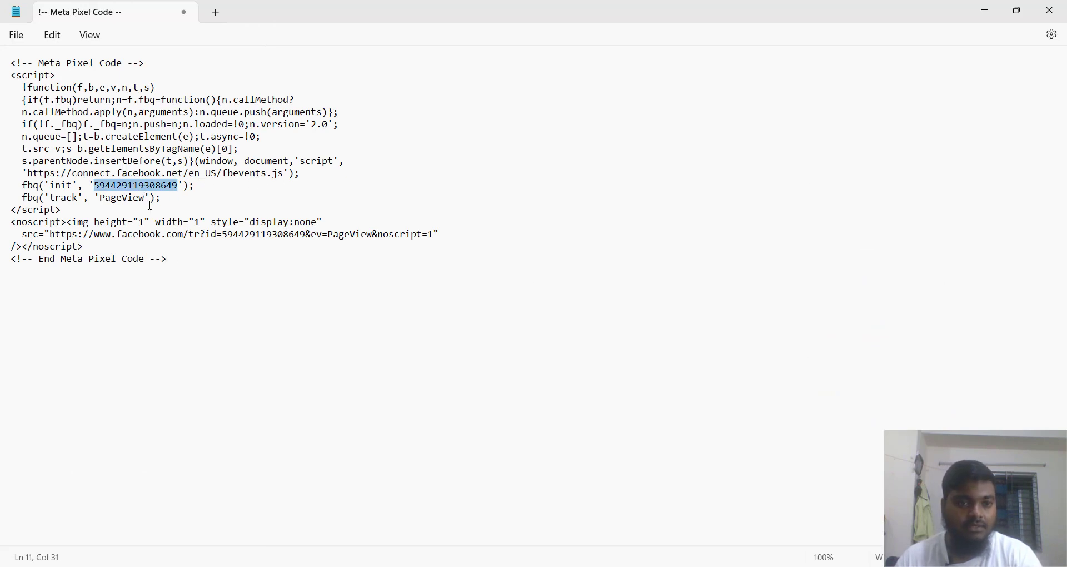
click(984, 10)
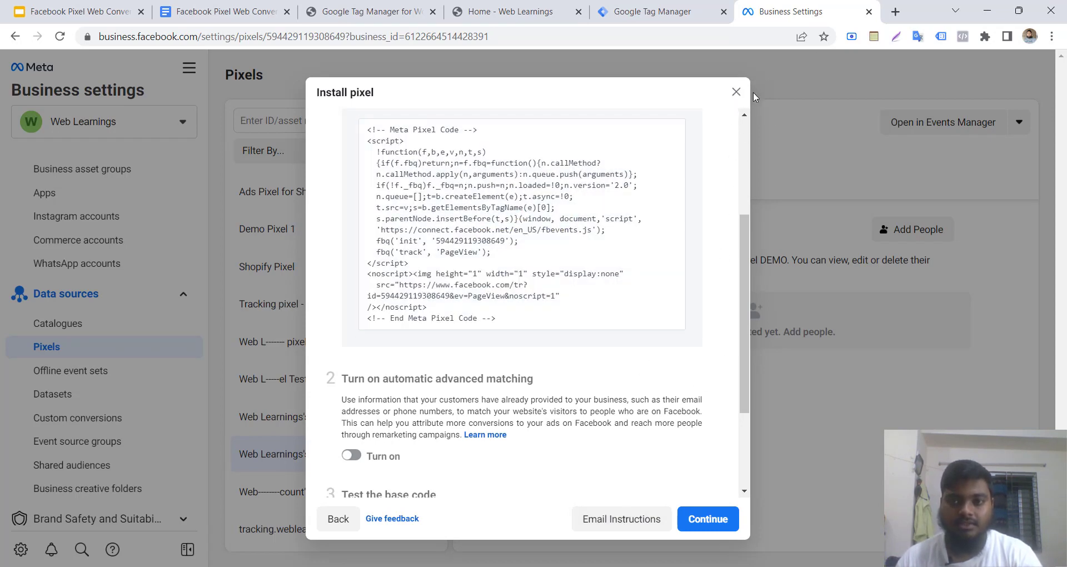
Close the pixel installation dialog and open the settings of Web Learnings's pixel DEMO in Events Manager to view its pixel ID
click(737, 93)
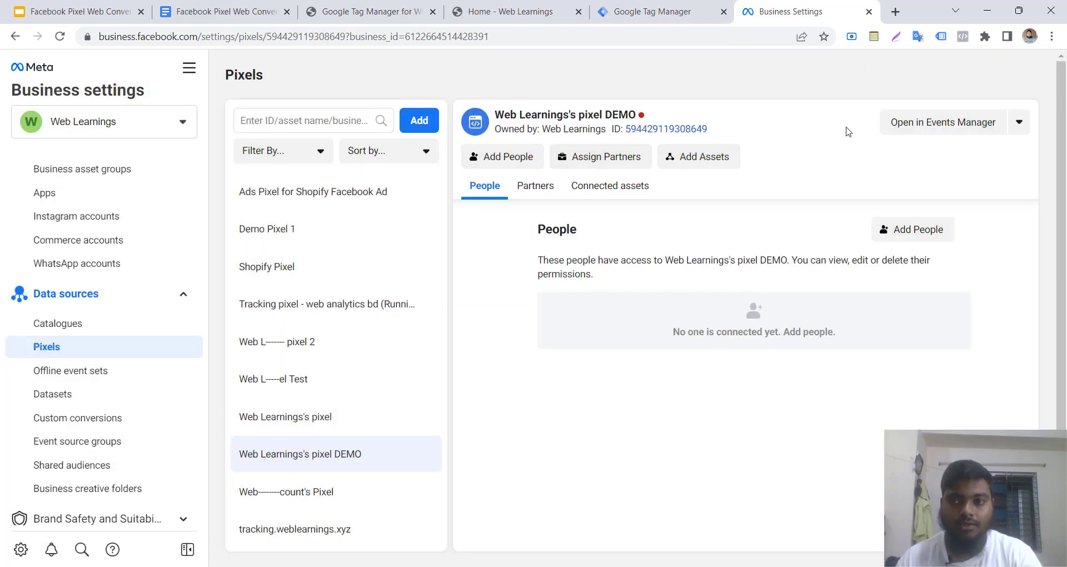
click(931, 126)
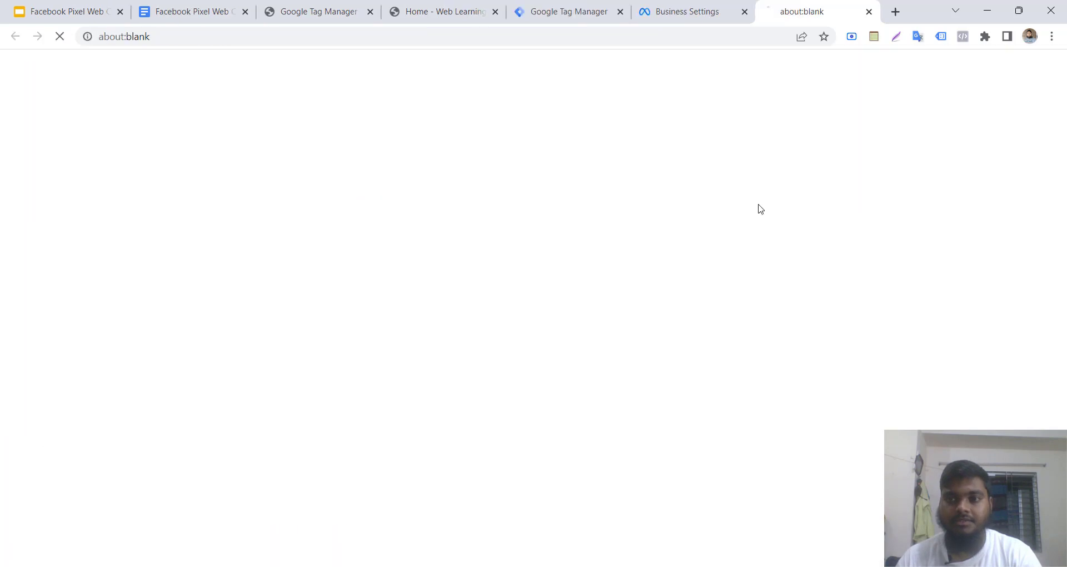
click(681, 8)
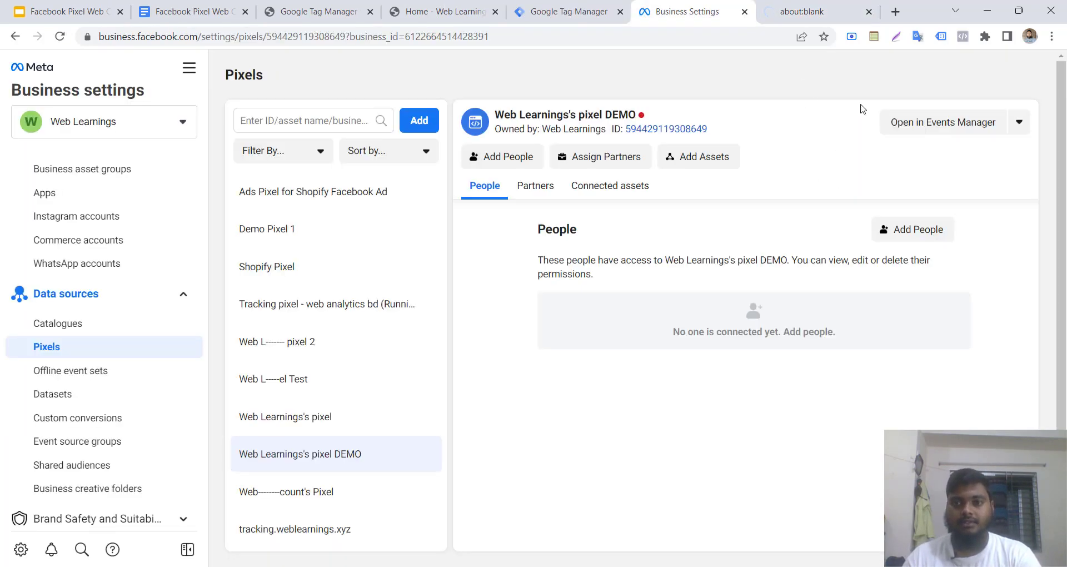
click(784, 9)
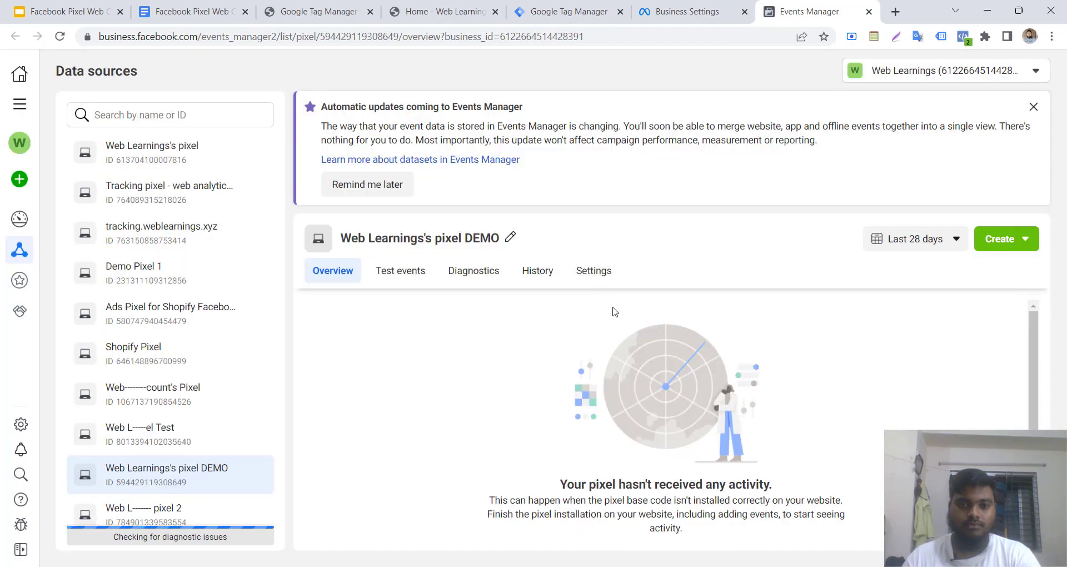
click(601, 282)
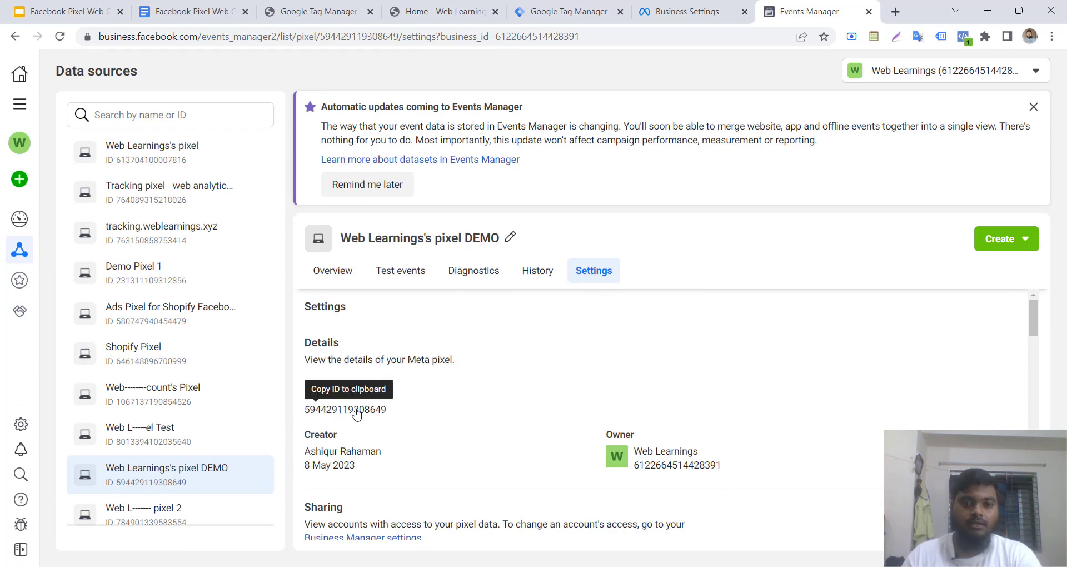
click(657, 8)
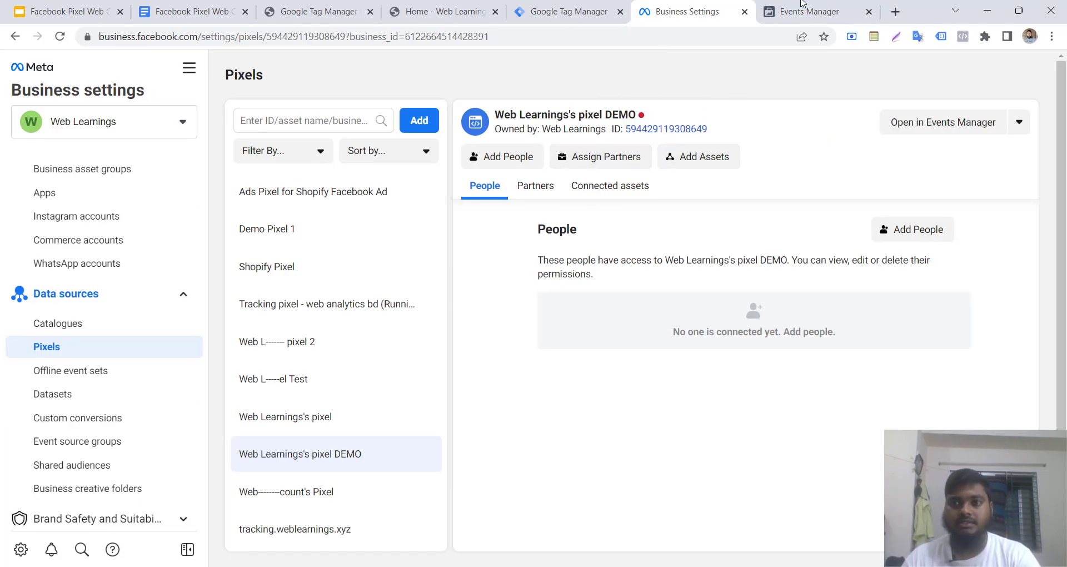
click(802, 8)
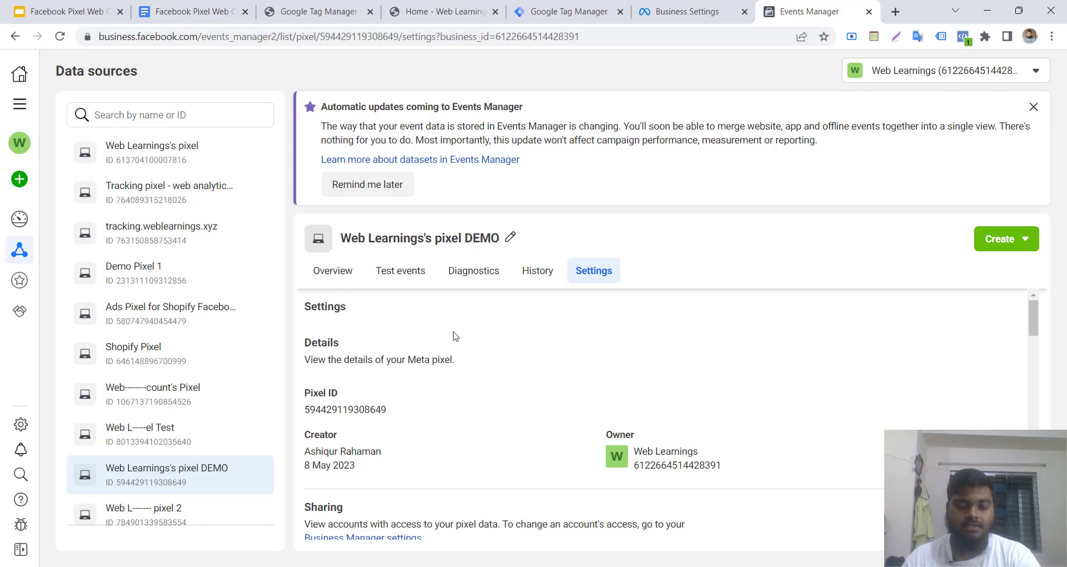
Copy the pixel ID of Web Learnings's pixel DEMO, then switch to Google Tag Manager and start a new tag in the weblearnings.xyz container
click(319, 414)
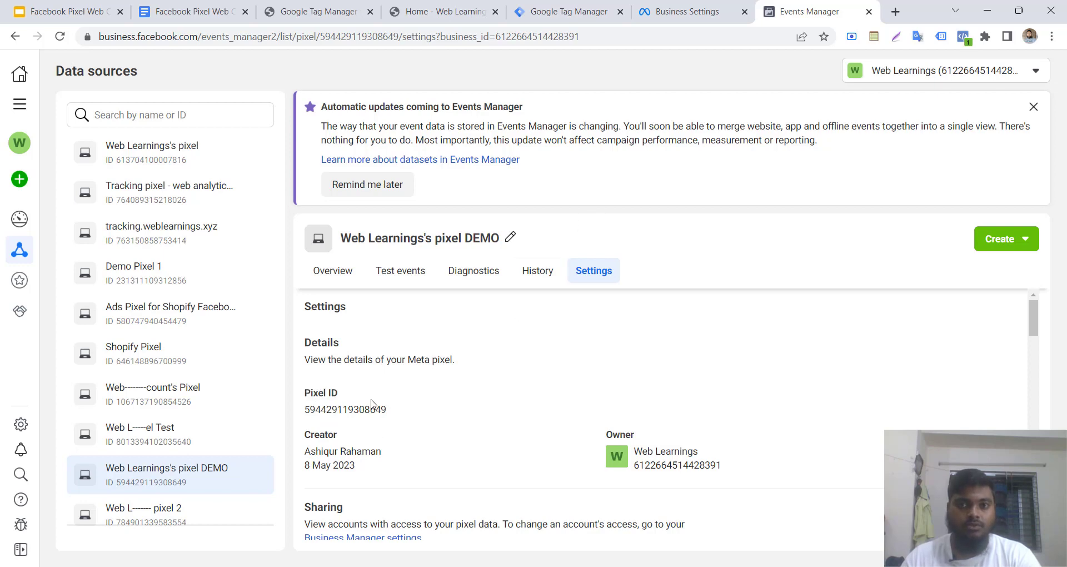
click(562, 5)
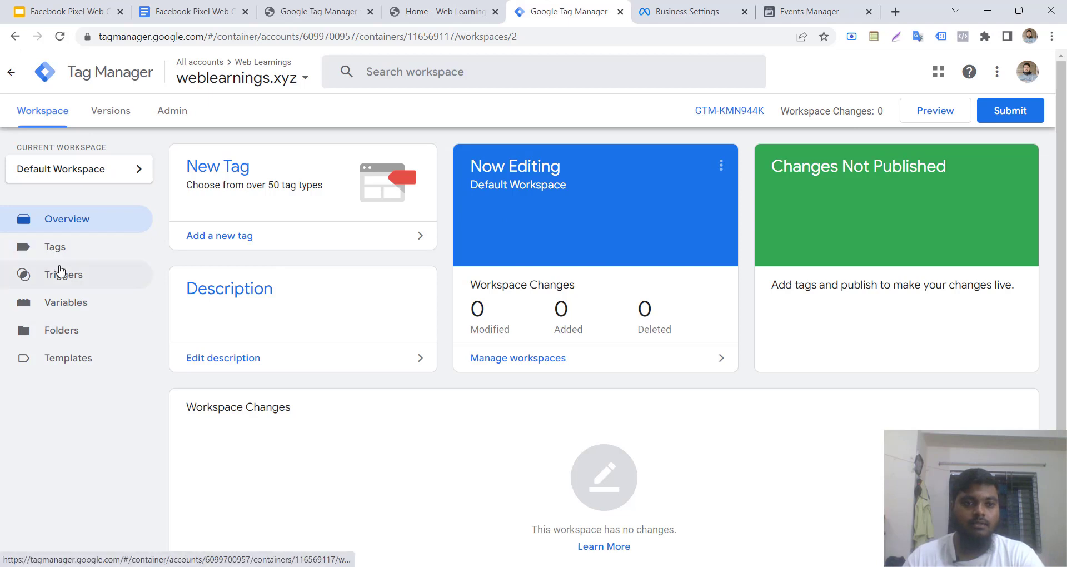
click(63, 250)
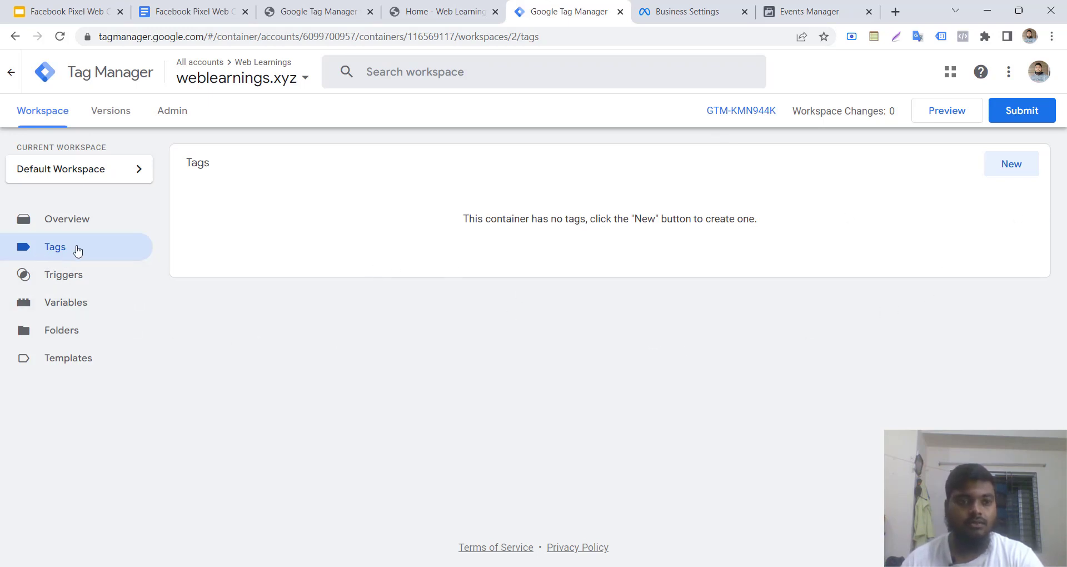
click(1025, 166)
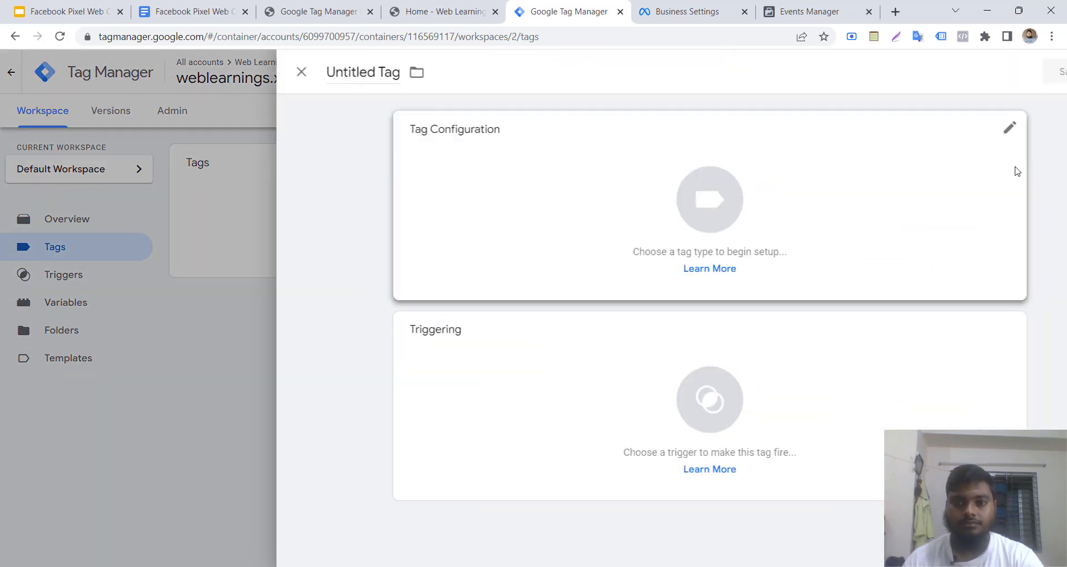
Name the new tag "FB - Page View - Tag"
double_click(287, 75)
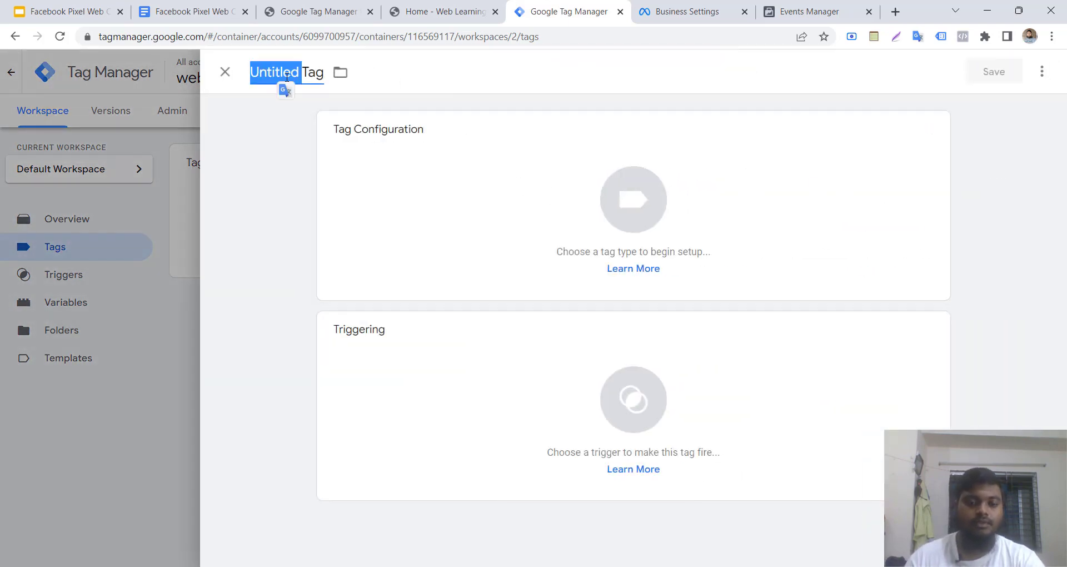
text(F)
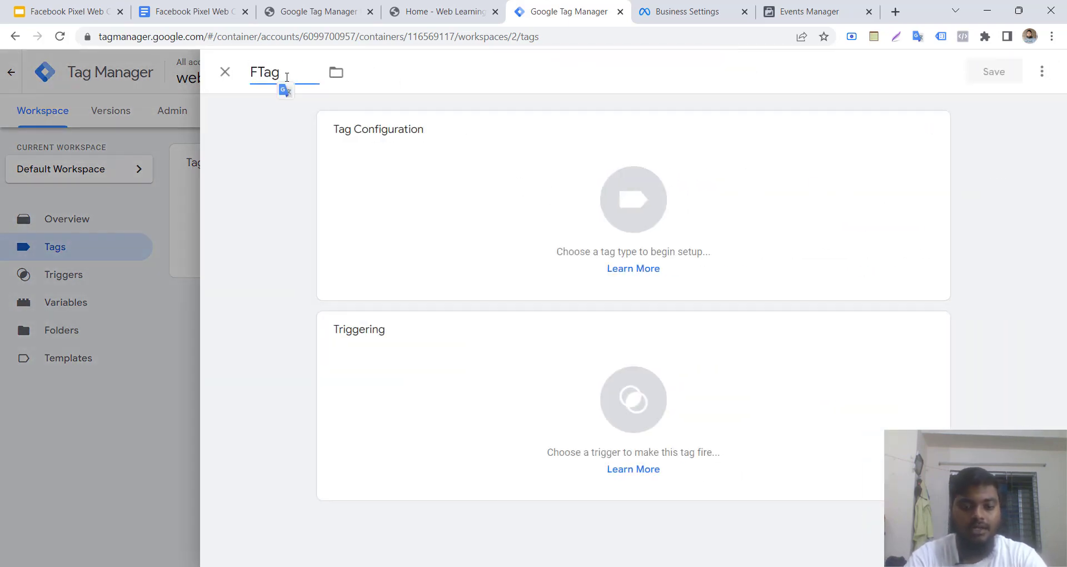
text(B )
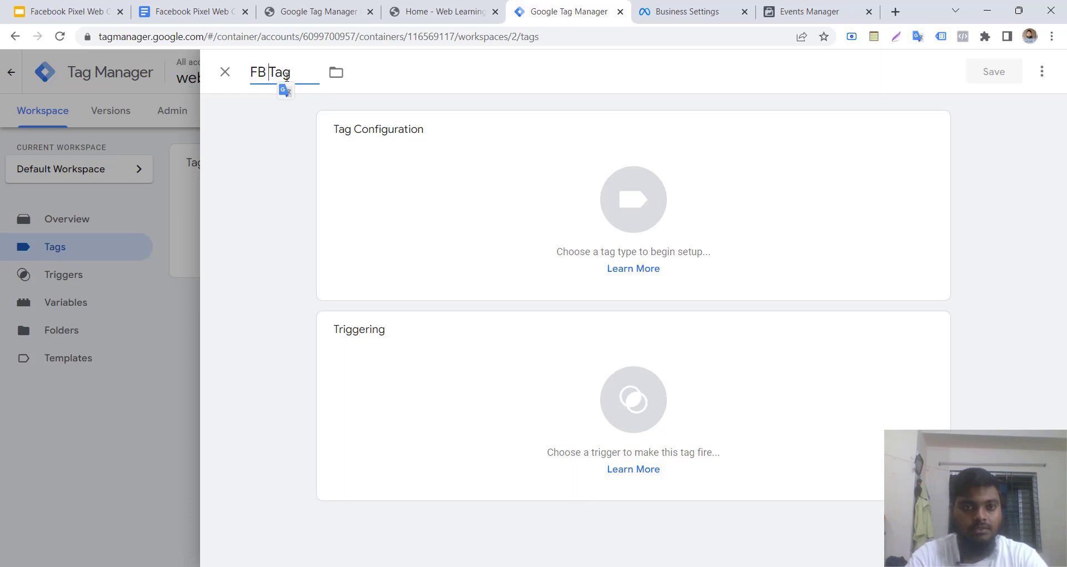
text(ALL)
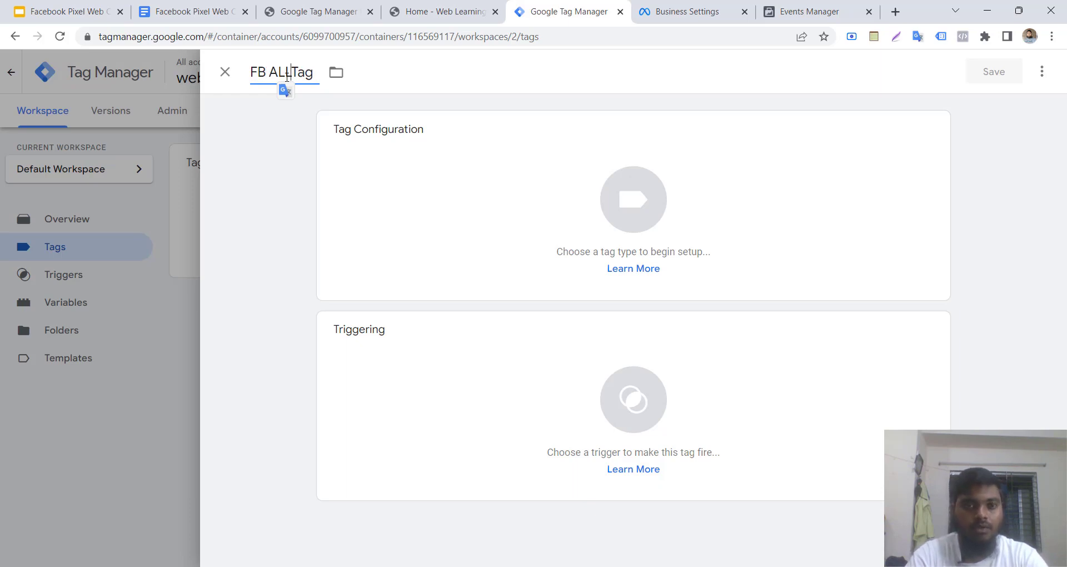
key(BackSpace)
key(BackSpace)
text(Page V)
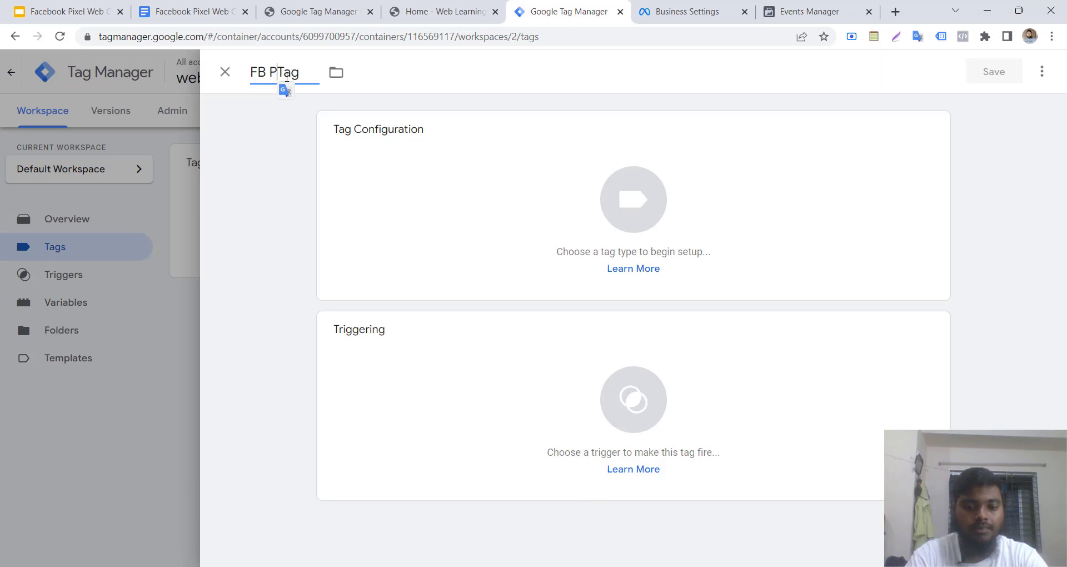
text(iew -)
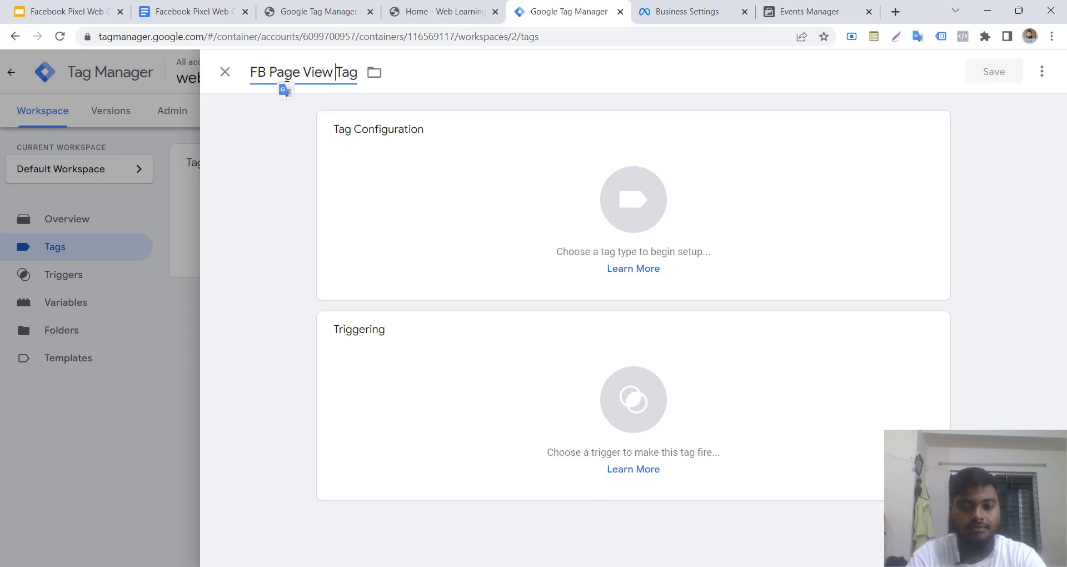
key(Left)
key(Left)
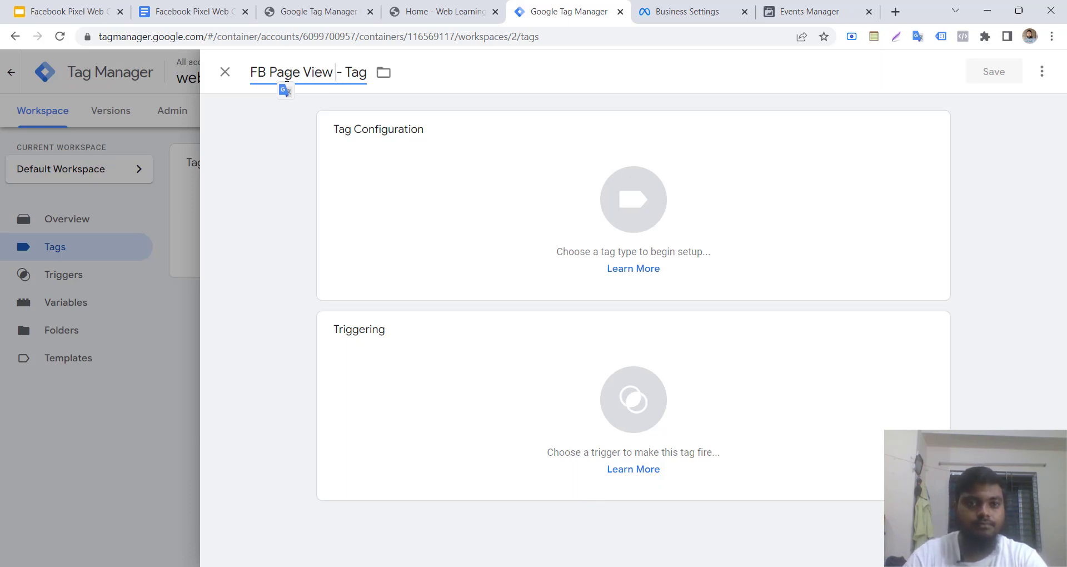
text(-)
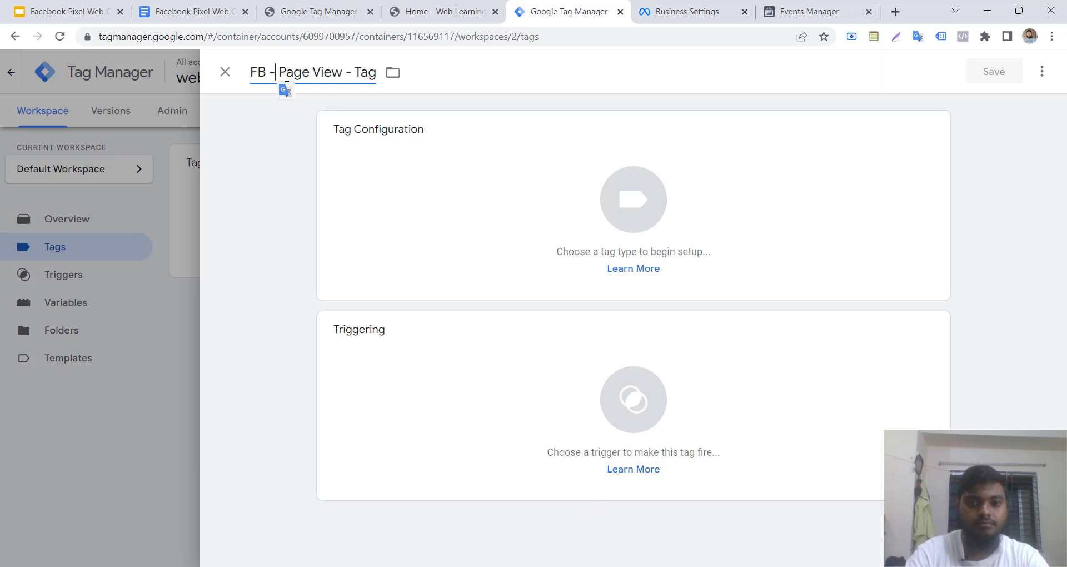
click(303, 198)
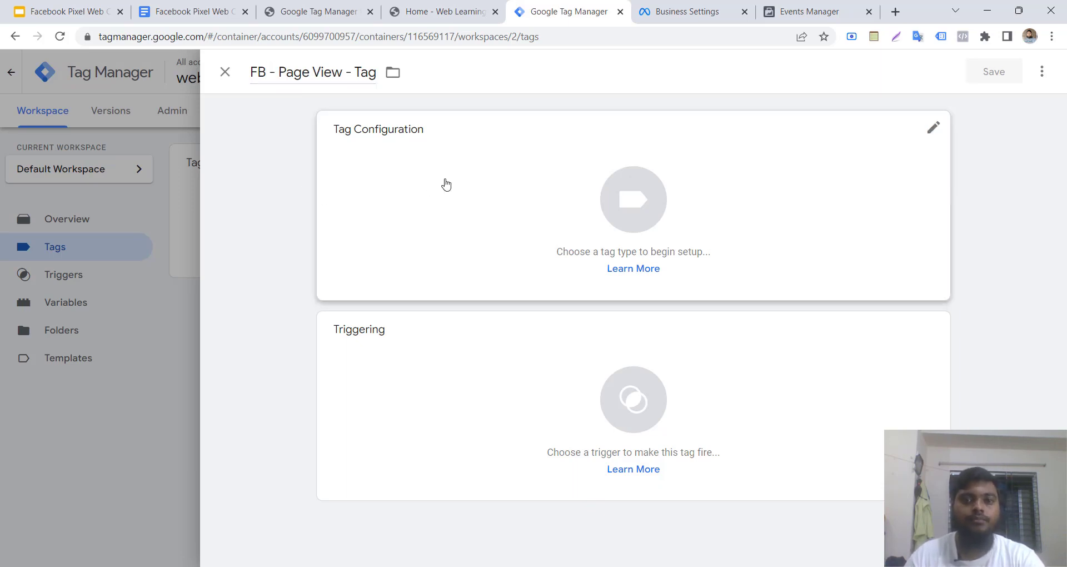
Search the Community Template Gallery for "facebook" and add the Facebook Pixel template by facebookarchive as the tag type
click(425, 197)
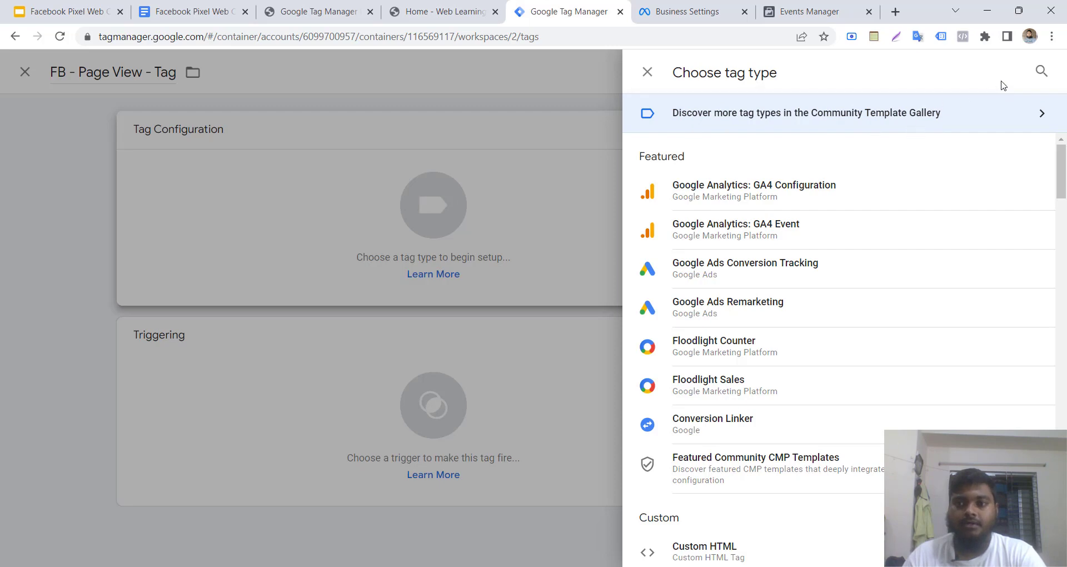
click(1038, 71)
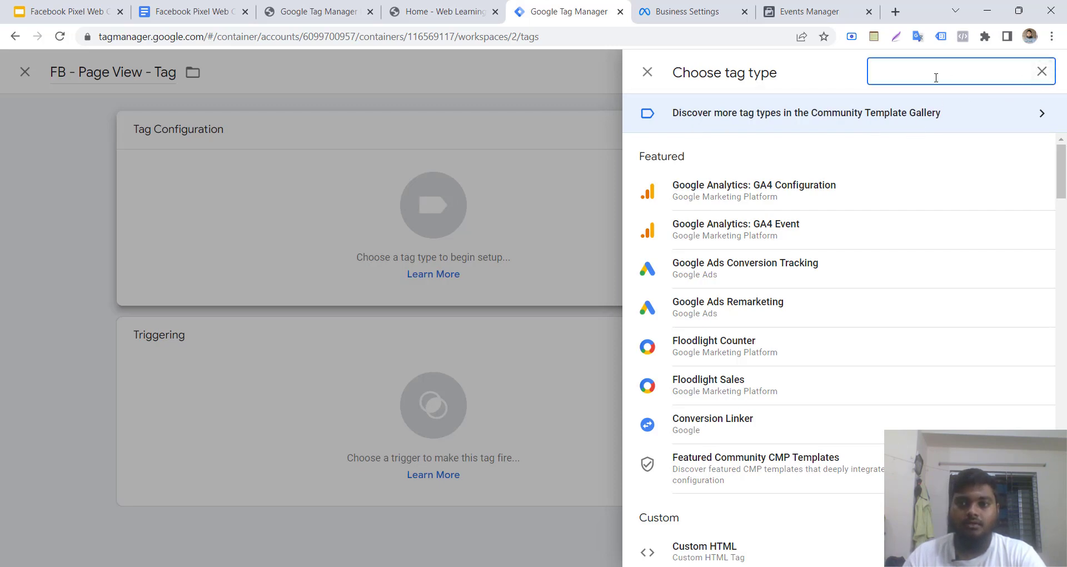
click(738, 122)
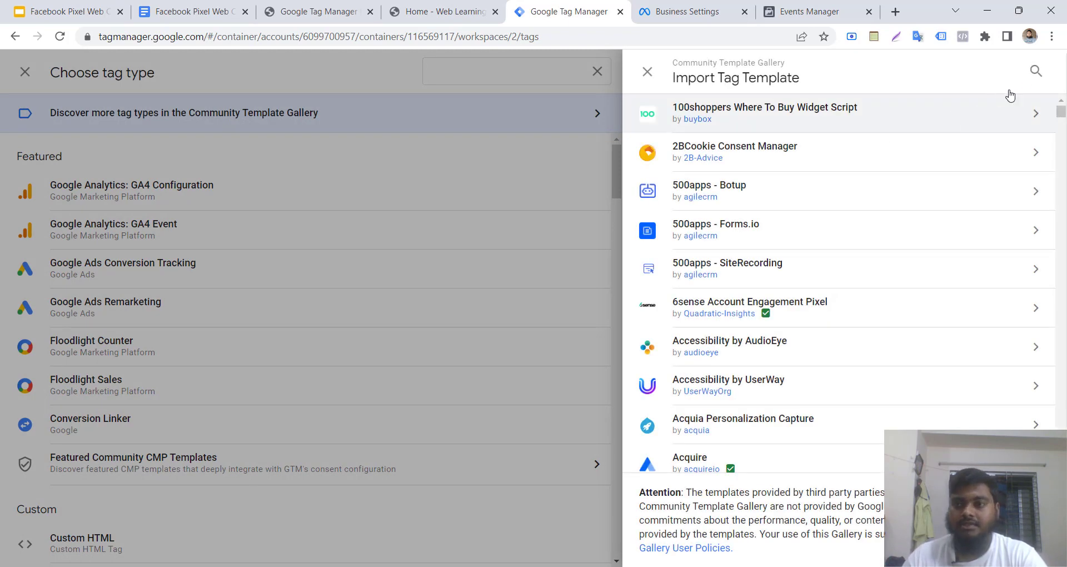
click(1035, 72)
text(facebook)
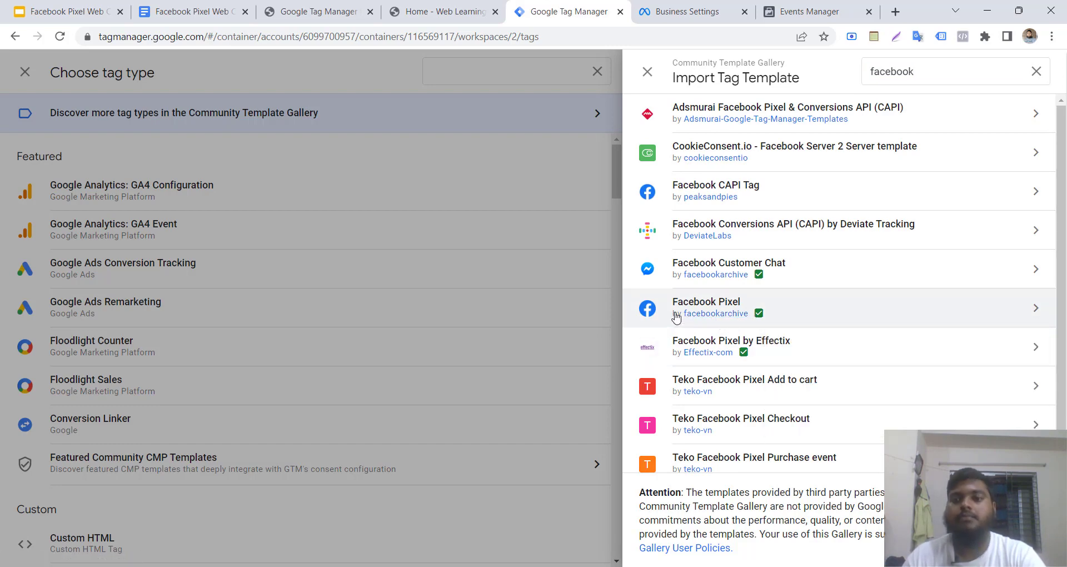
click(835, 310)
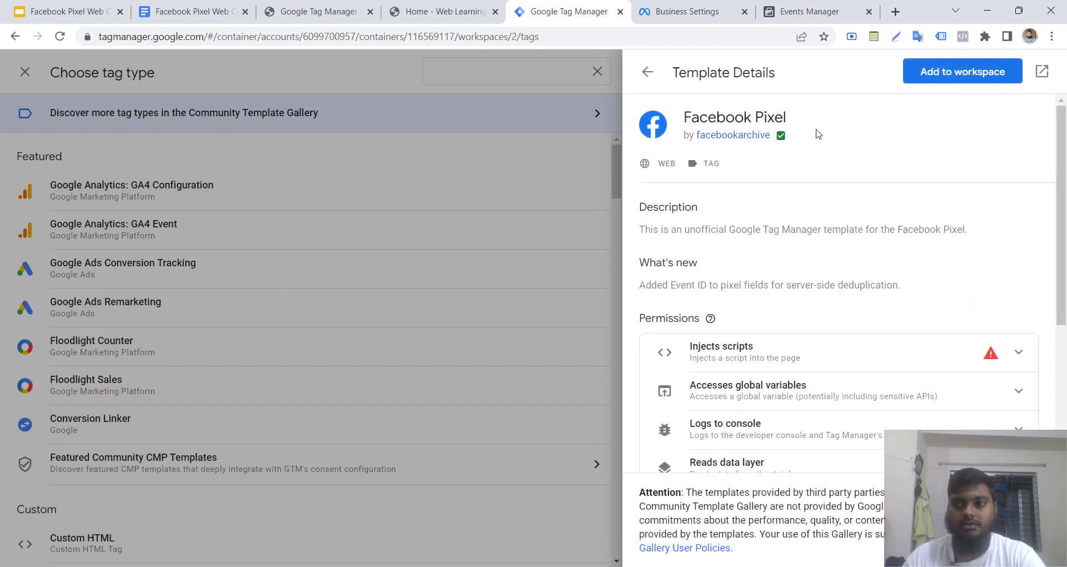
click(919, 73)
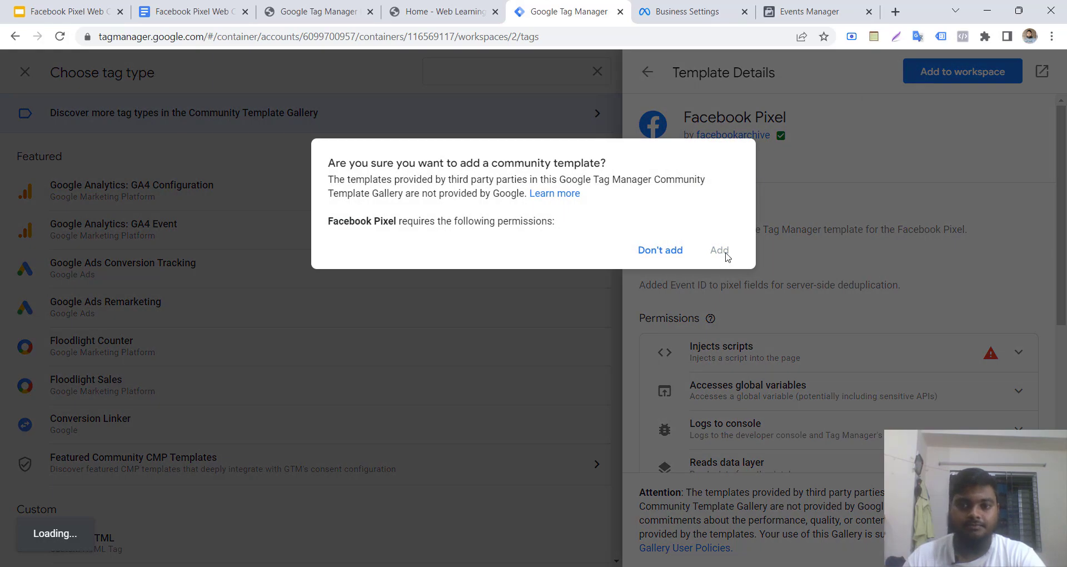
click(721, 406)
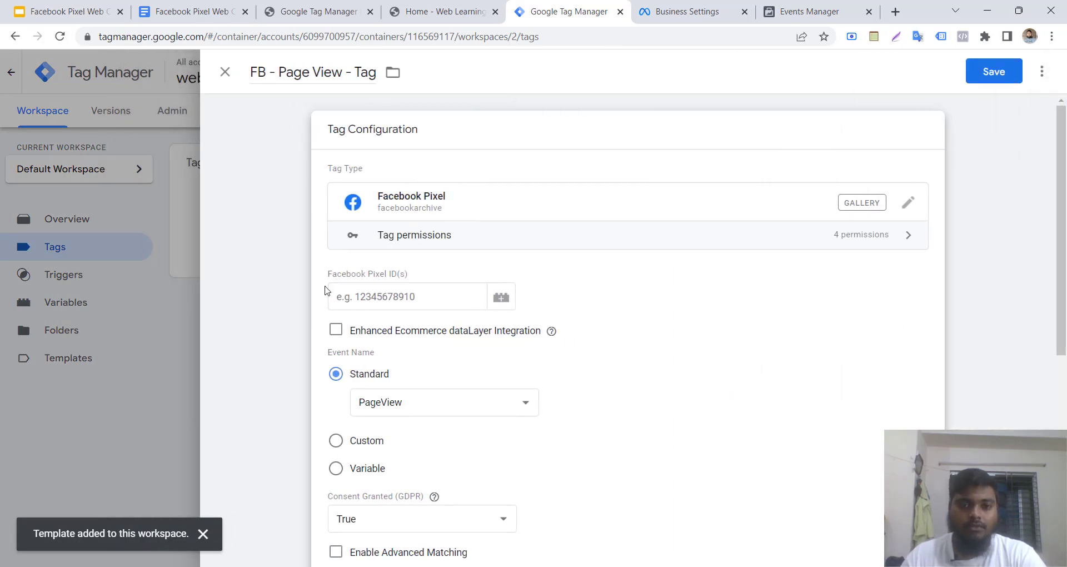
Paste the copied pixel ID into the Facebook Pixel ID(s) setting of the page view tag
click(808, 6)
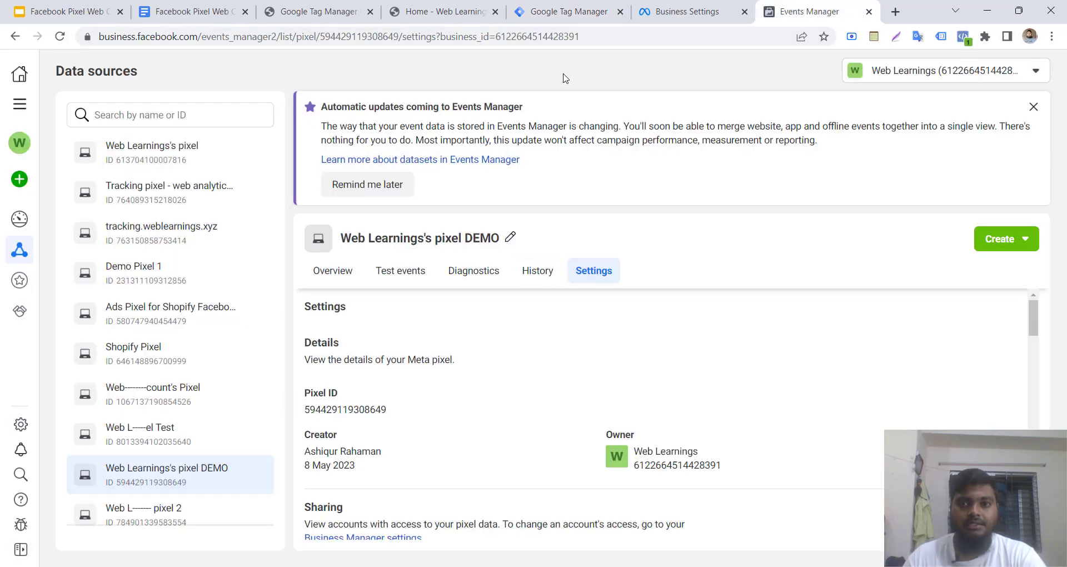
click(581, 21)
click(433, 298)
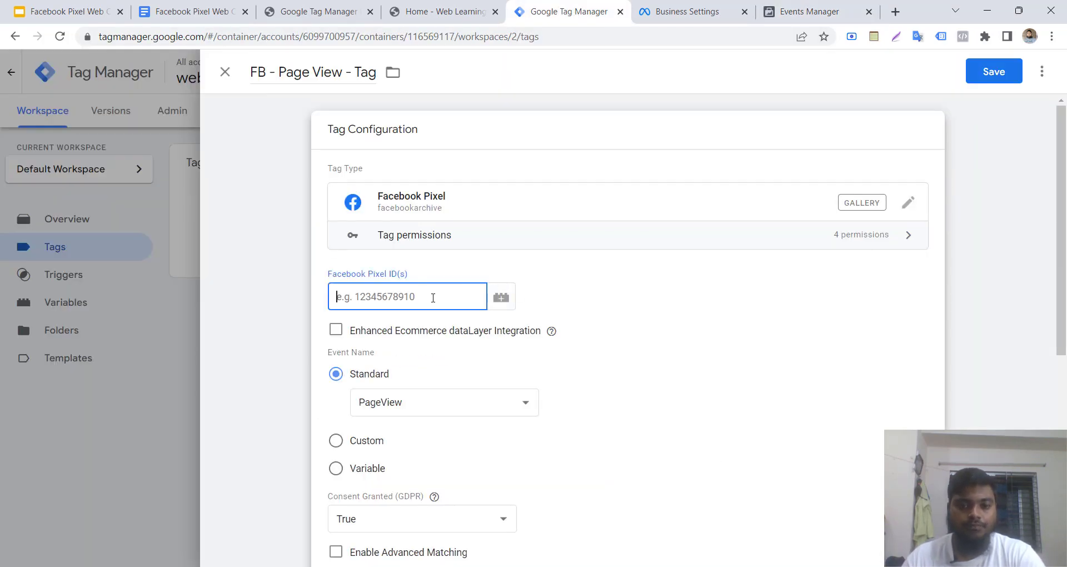
key(ctrl+v)
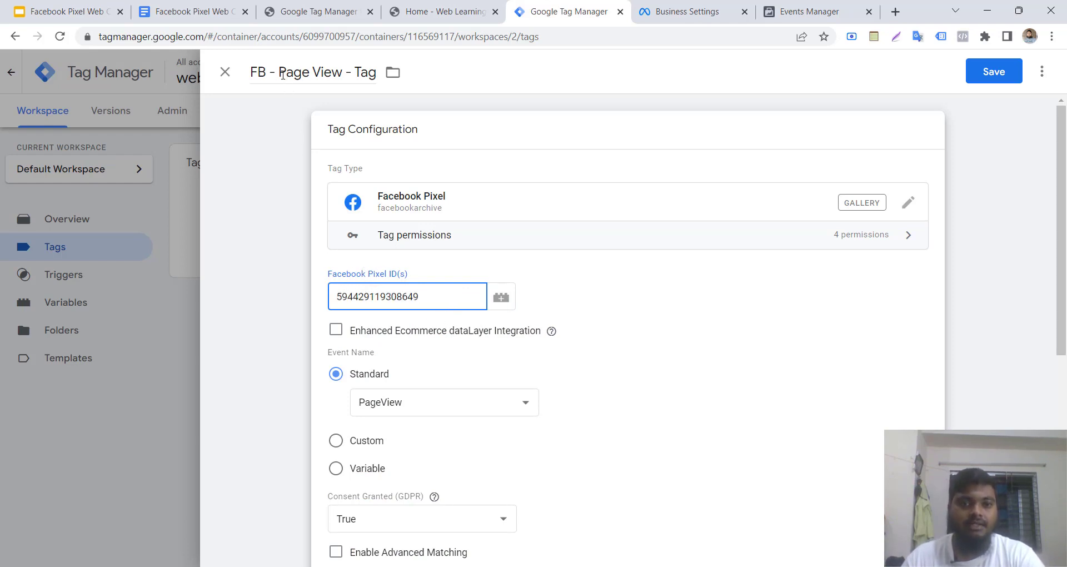
Highlight "Page View" in the tag name and look over the Featured Products on the weblearnings.xyz home page
drag(280, 73, 342, 73)
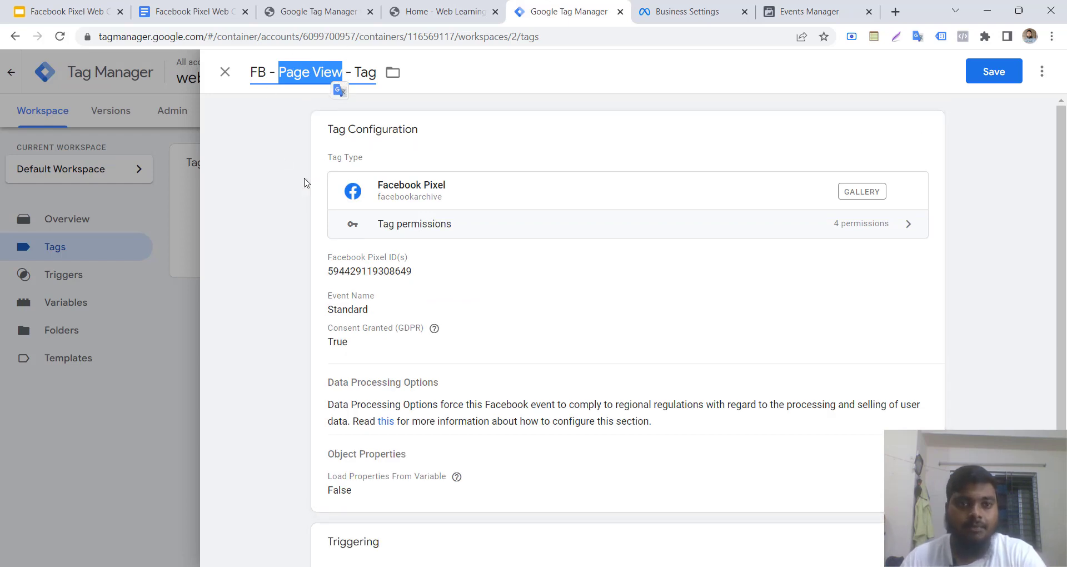
click(281, 223)
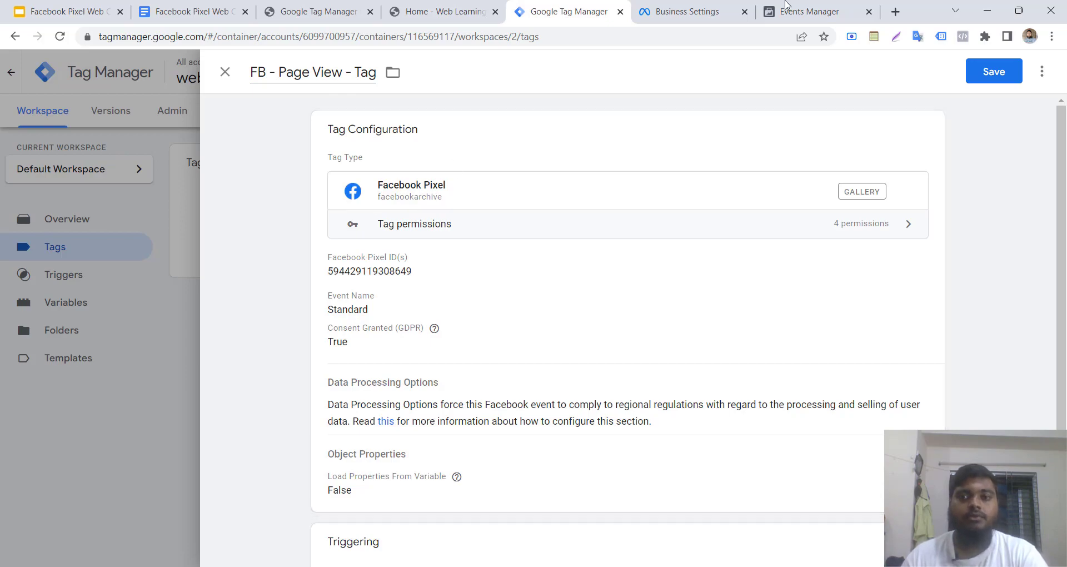
scroll(421, 204, down, 15)
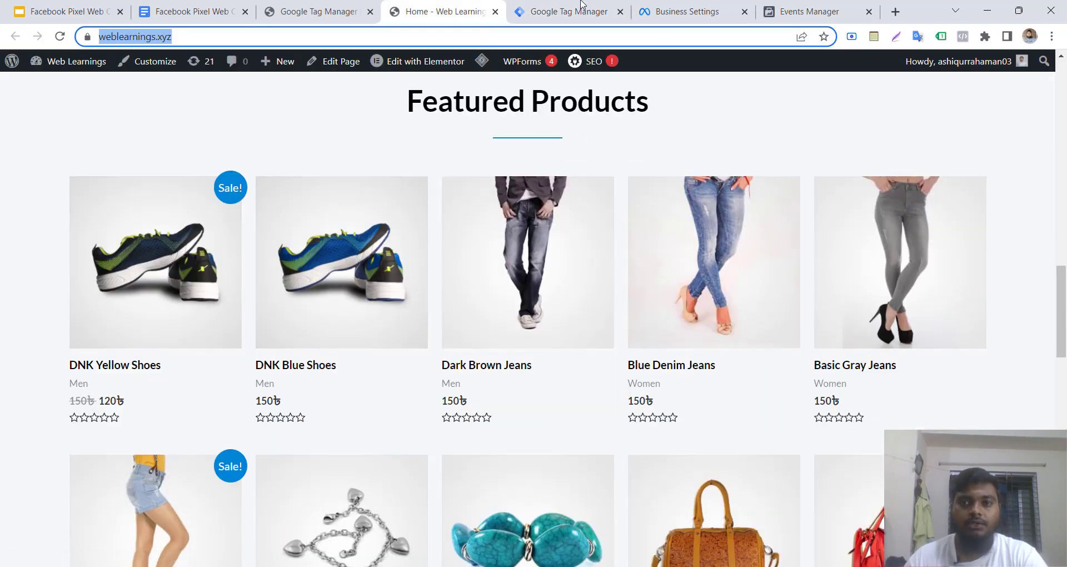
click(578, 11)
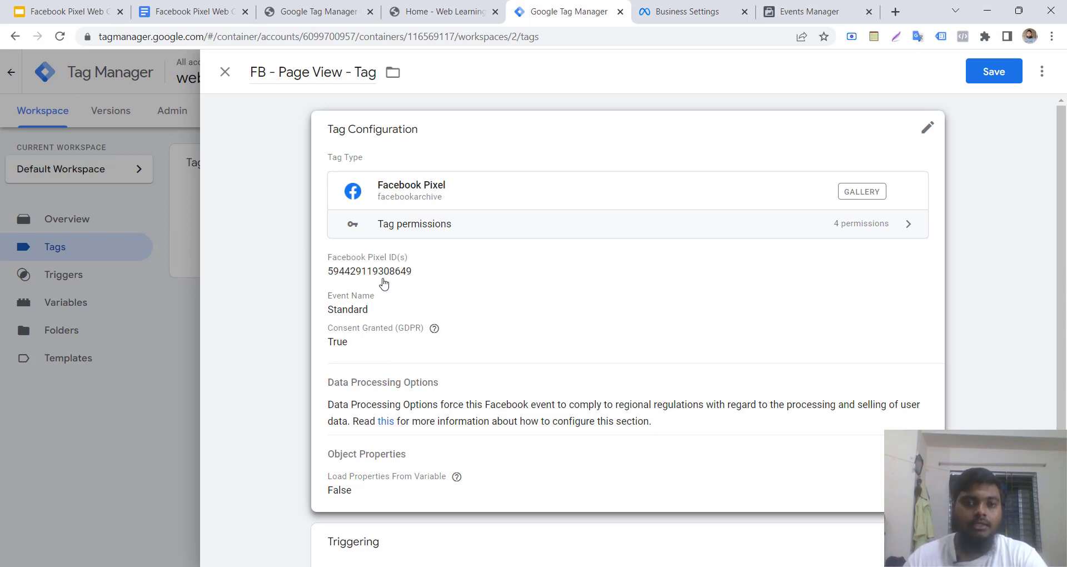
Set the page view tag to fire on the All Pages trigger and save the tag
scroll(380, 297, down, 3)
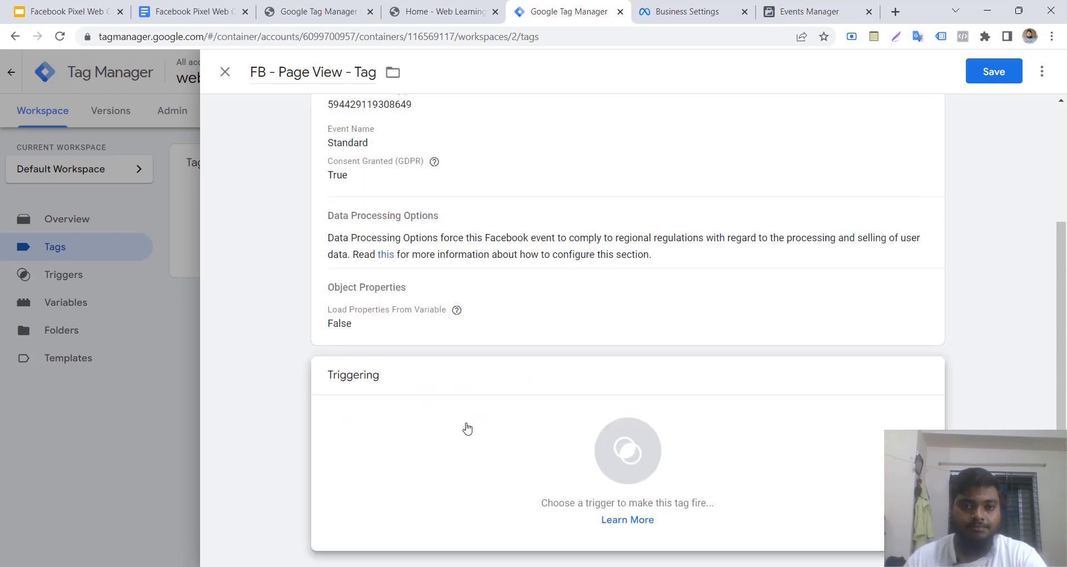
click(467, 428)
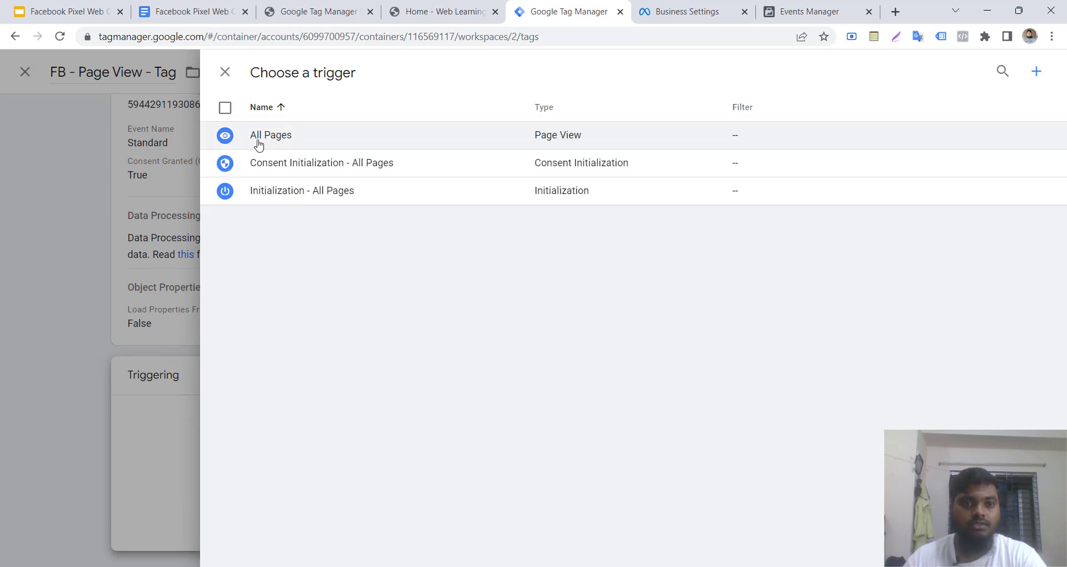
click(310, 145)
scroll(746, 363, up, 3)
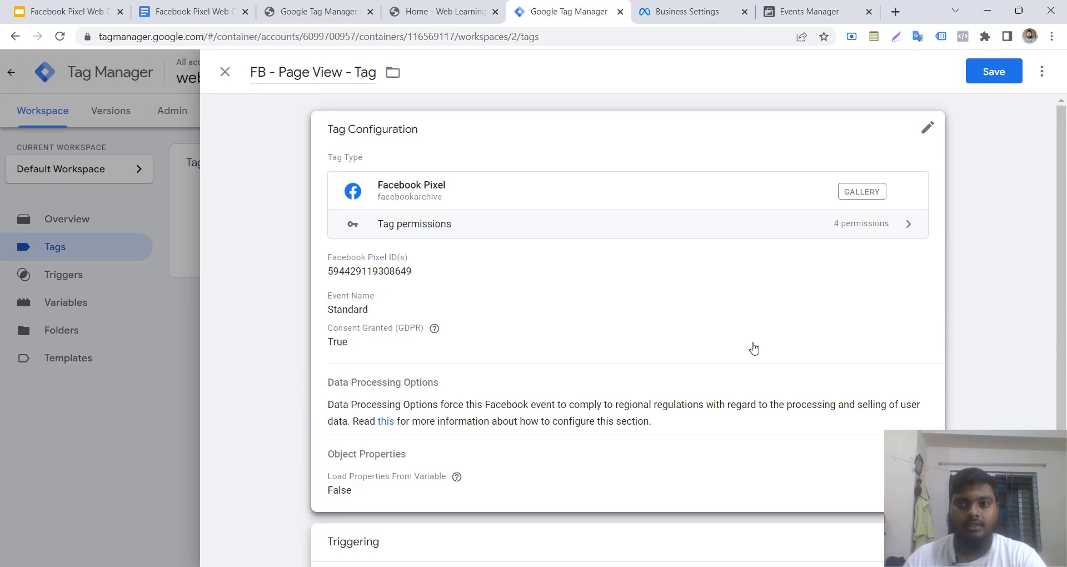
click(994, 71)
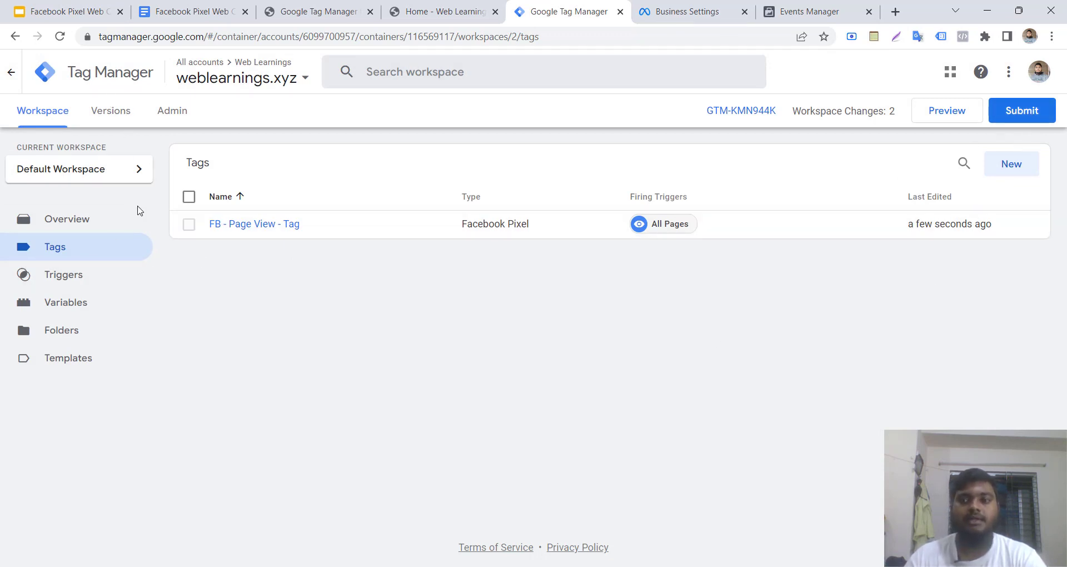
Publish the workspace changes to the Live environment as version "Pixel Setup" and return to the workspace overview
click(1021, 111)
click(465, 228)
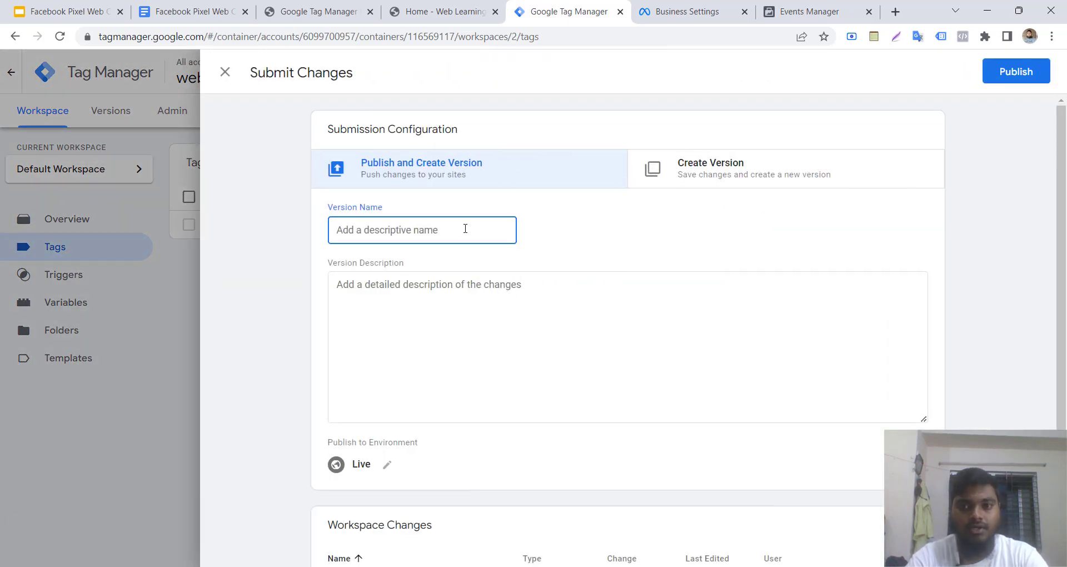
text(Pixel Setup)
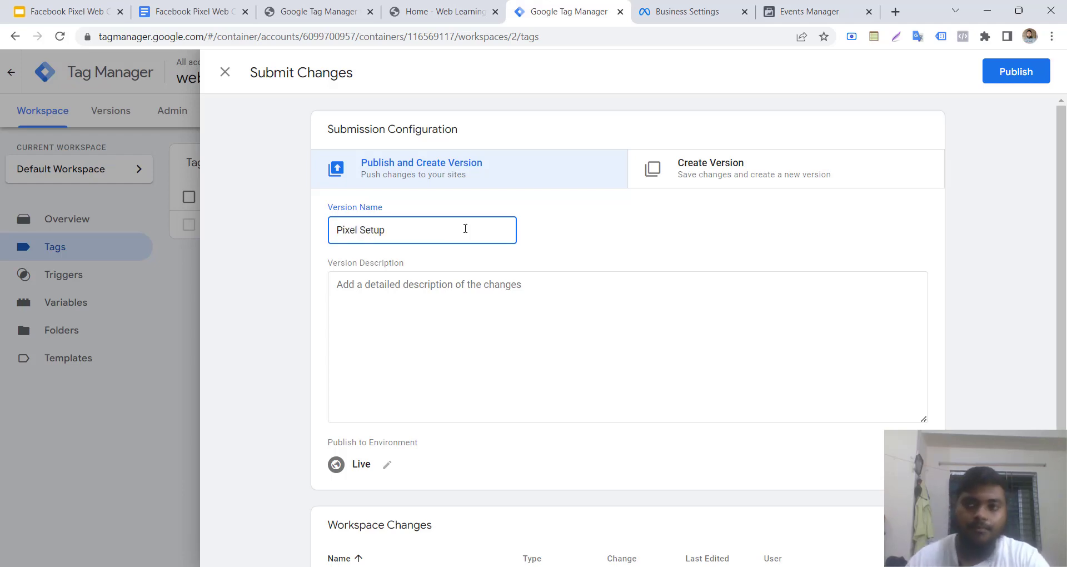
click(1010, 75)
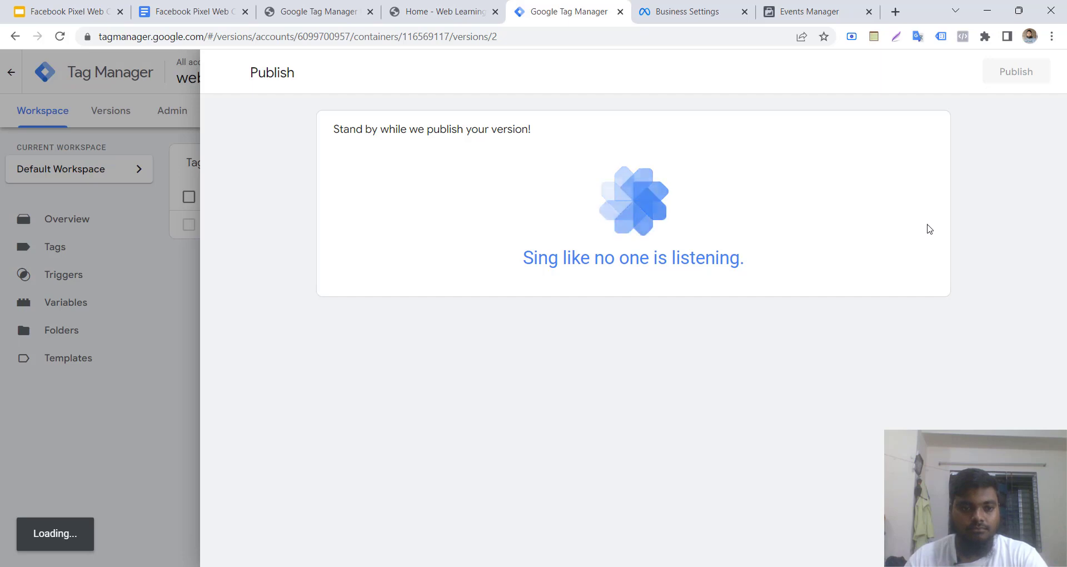
click(62, 224)
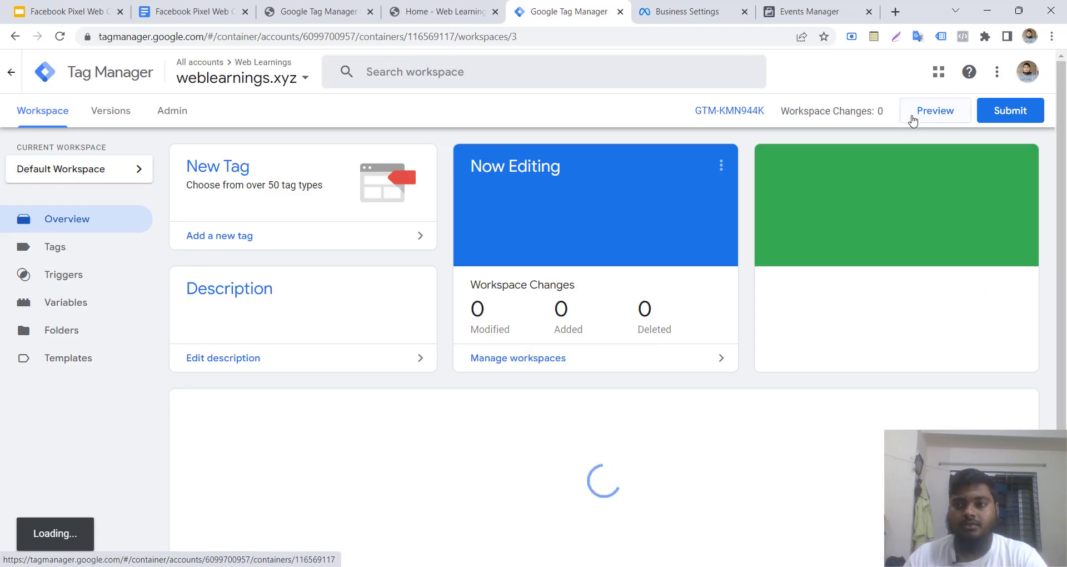
click(920, 123)
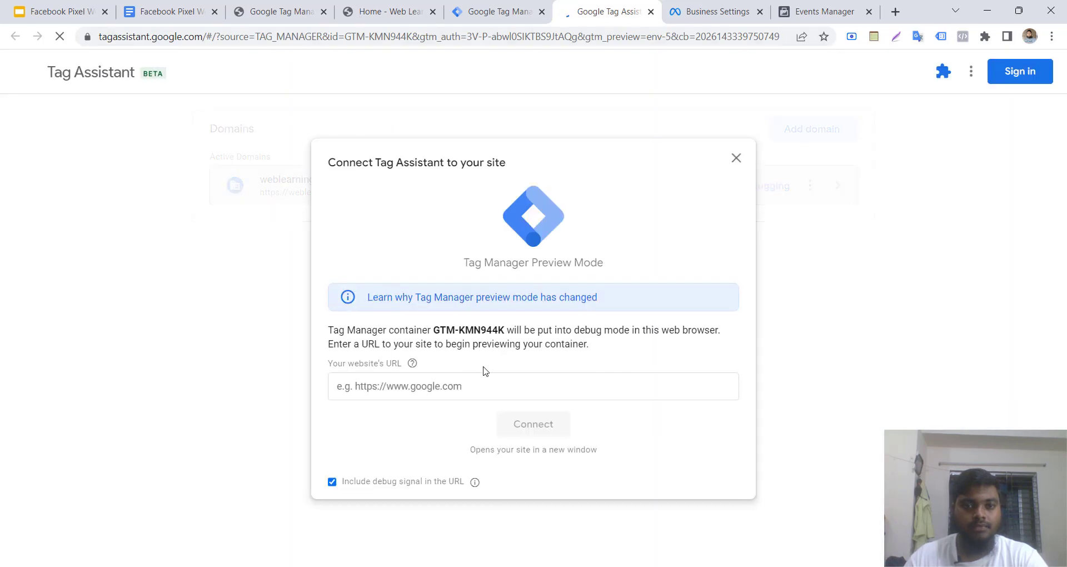
click(456, 386)
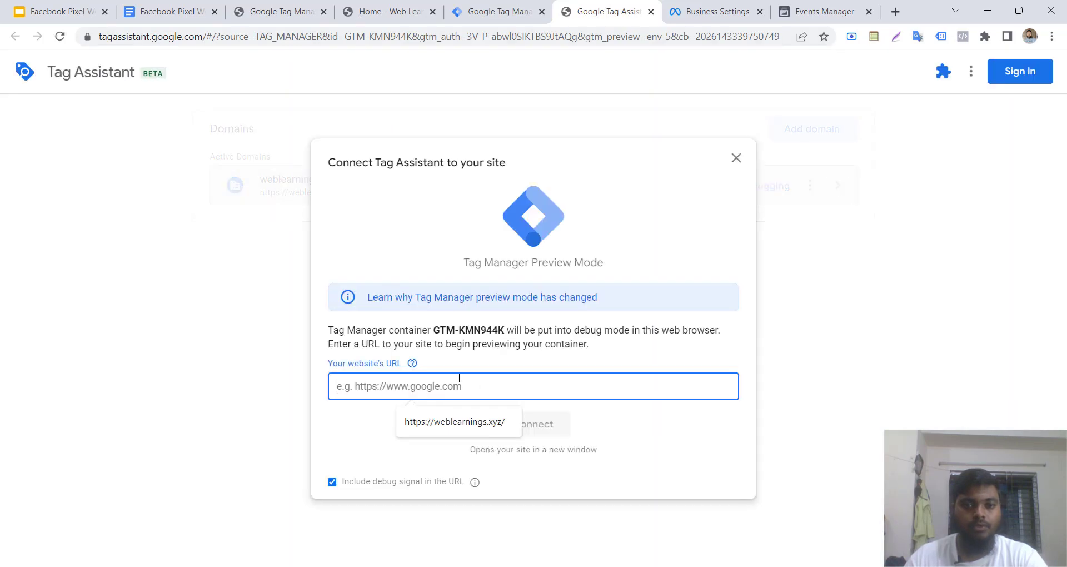
click(463, 423)
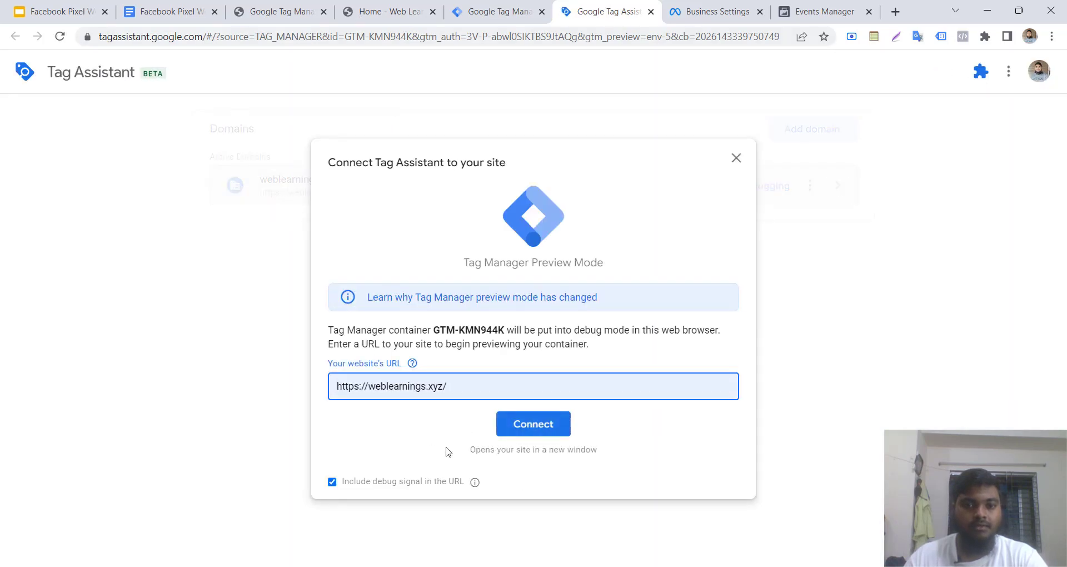
click(547, 429)
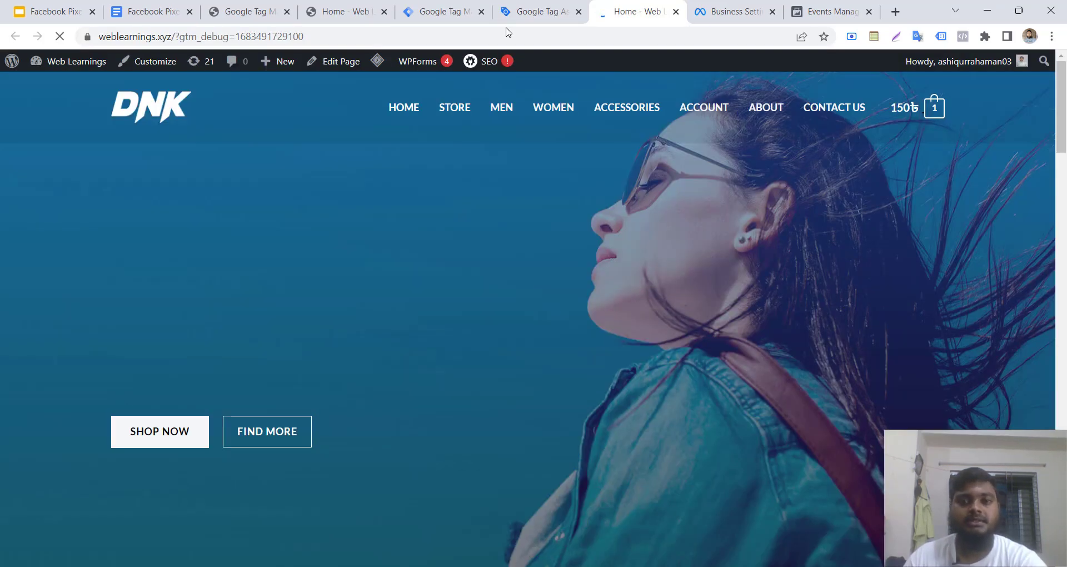
click(543, 9)
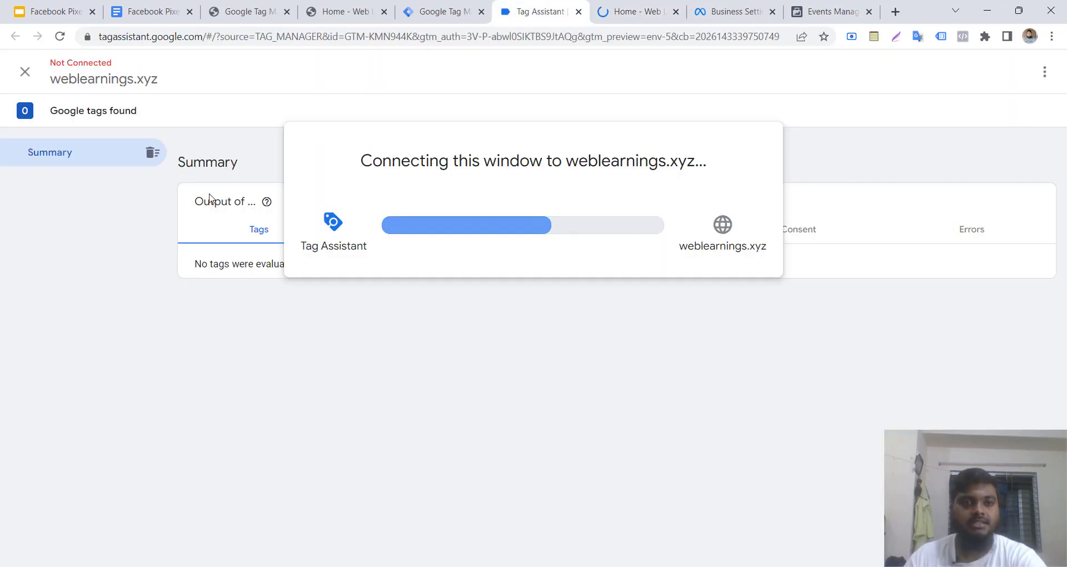
click(545, 312)
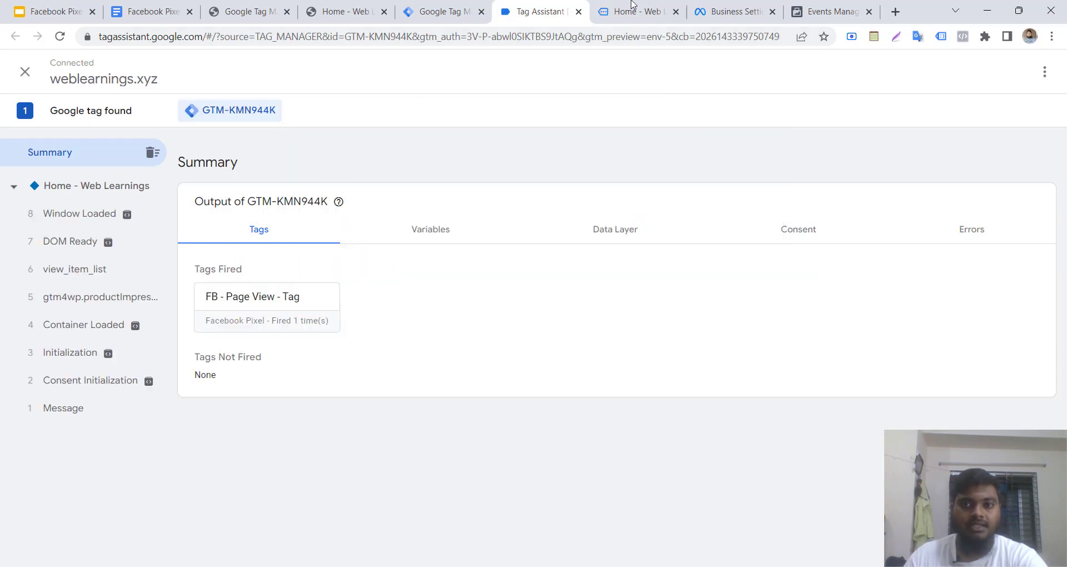
Browse the debugged home page and check the Tags Fired section of the Tag Assistant summary
scroll(471, 307, down, 20)
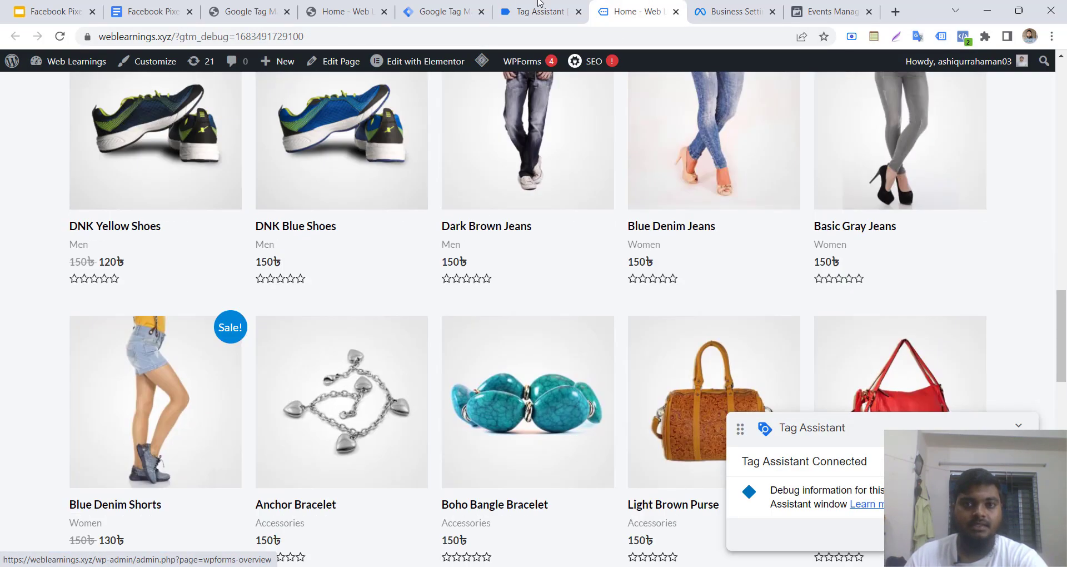
click(538, 5)
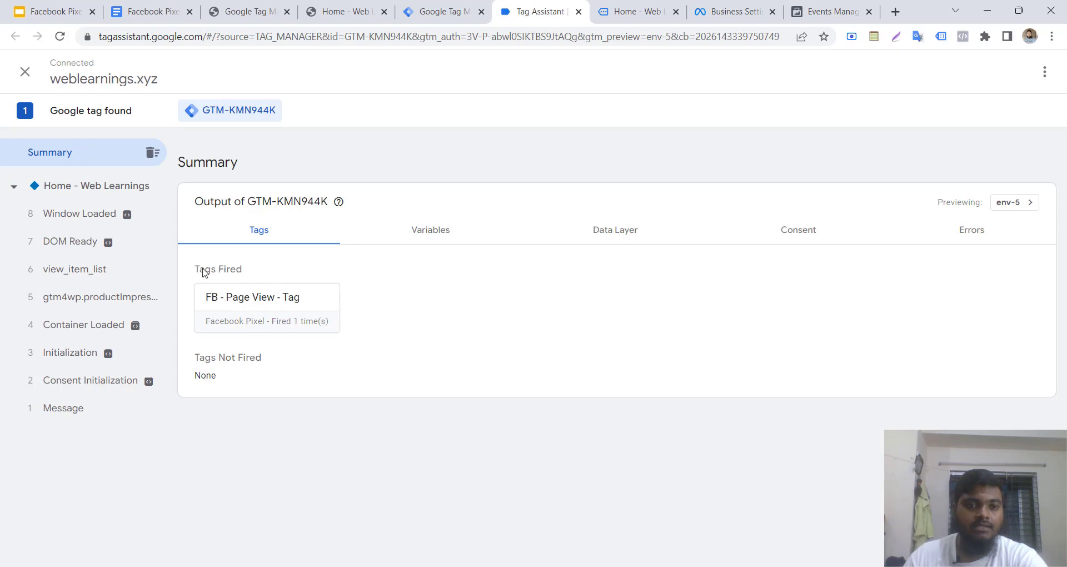
drag(195, 271, 253, 275)
click(278, 271)
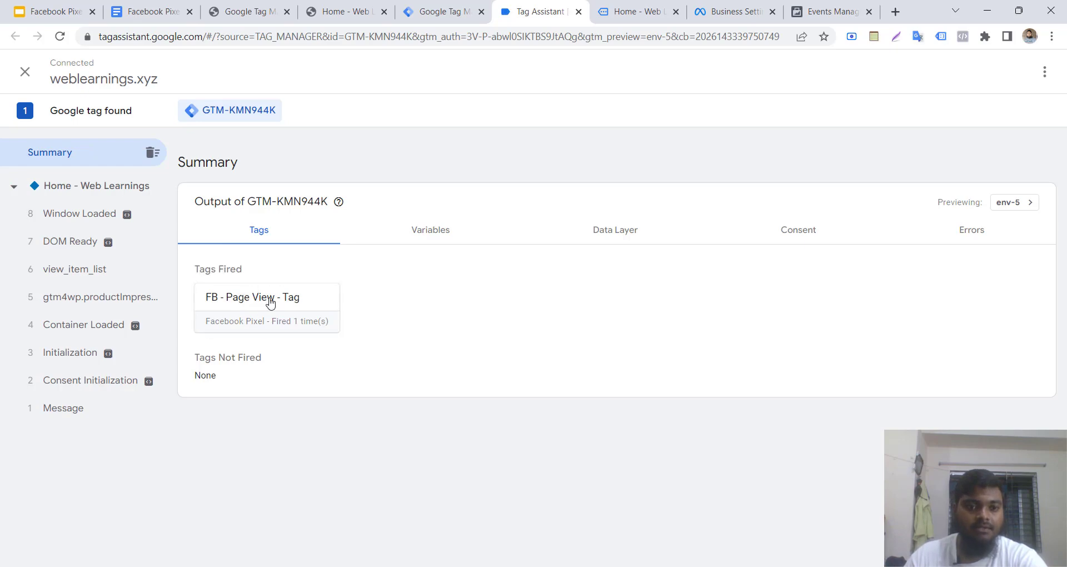
Examine the PageView event details in Meta Pixel Helper on the debugged weblearnings.xyz home page
click(614, 11)
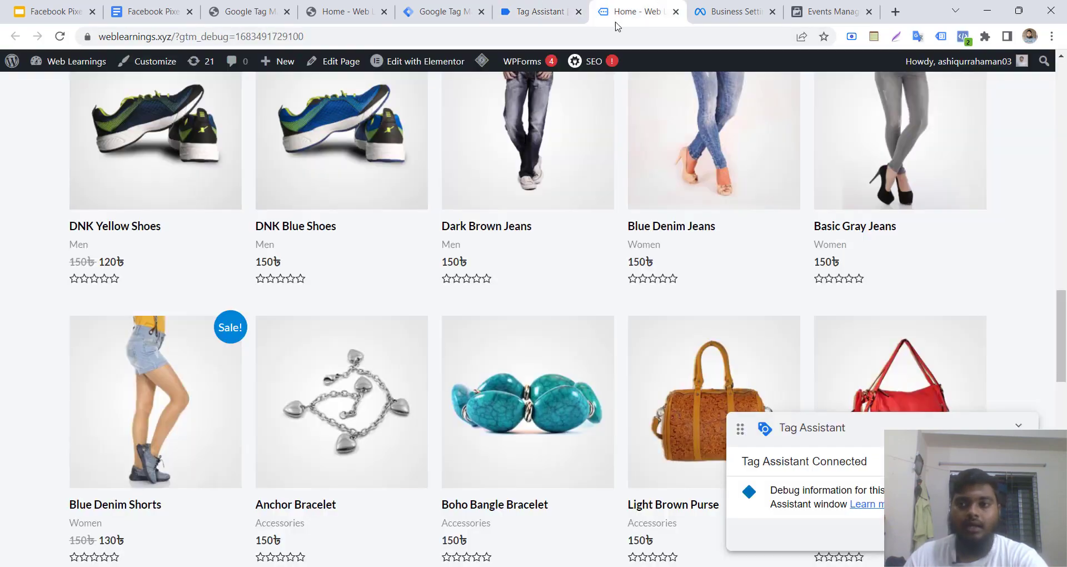
scroll(595, 238, down, 4)
scroll(611, 272, up, 9)
scroll(612, 276, up, 4)
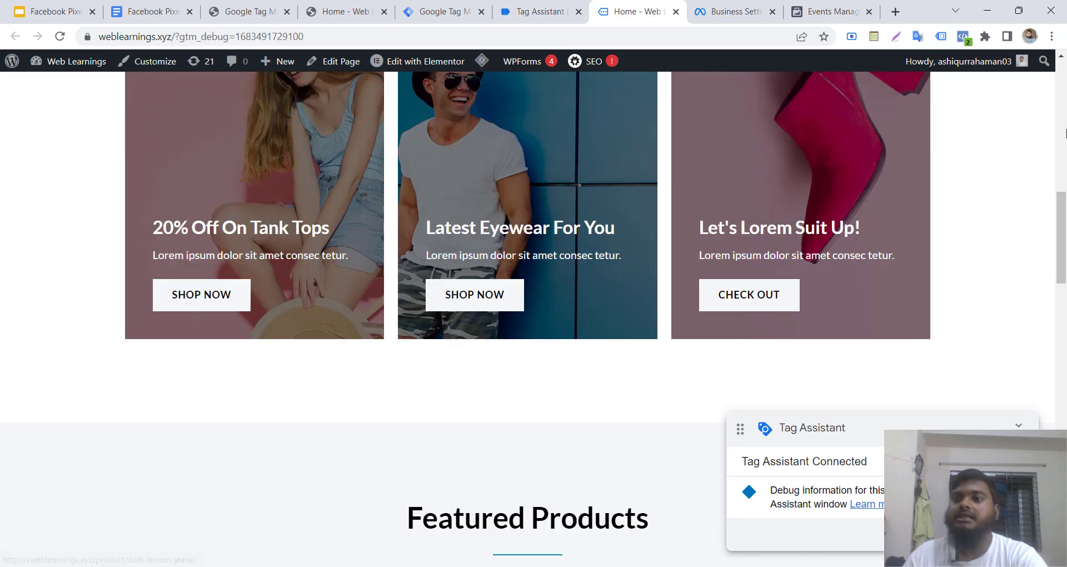
click(963, 37)
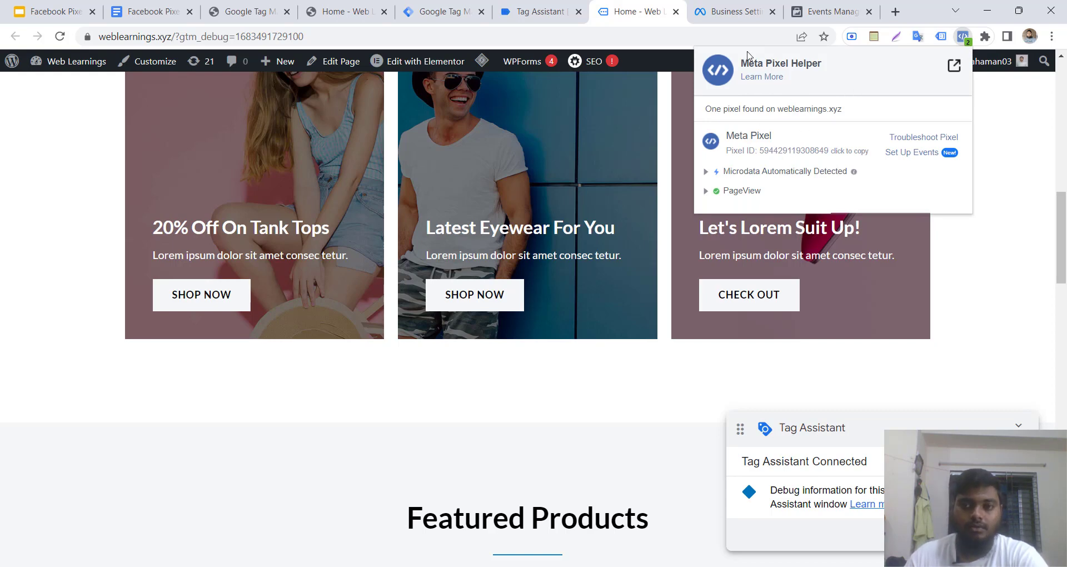
click(707, 192)
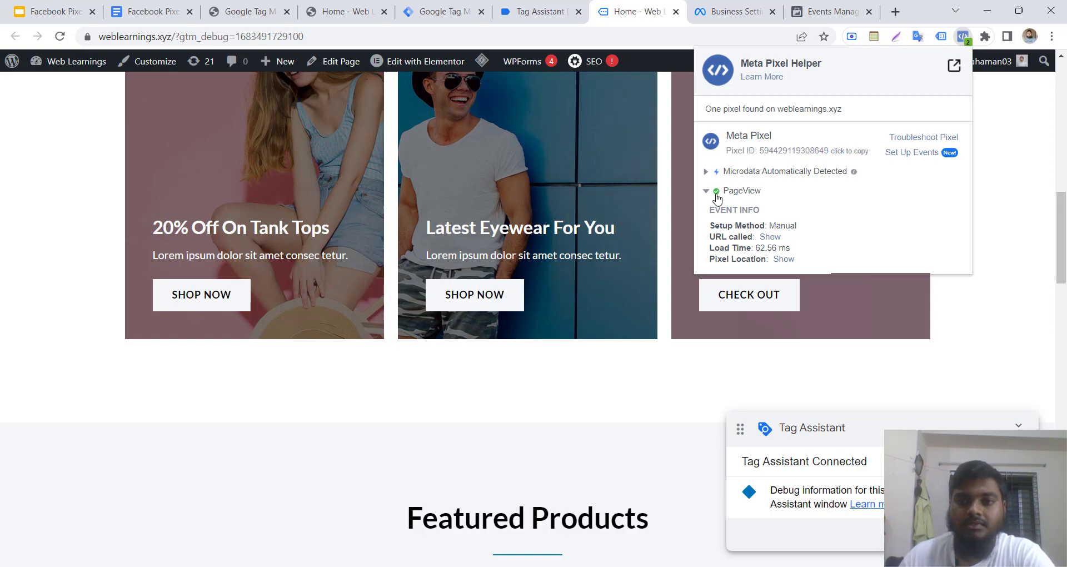
scroll(453, 274, up, 10)
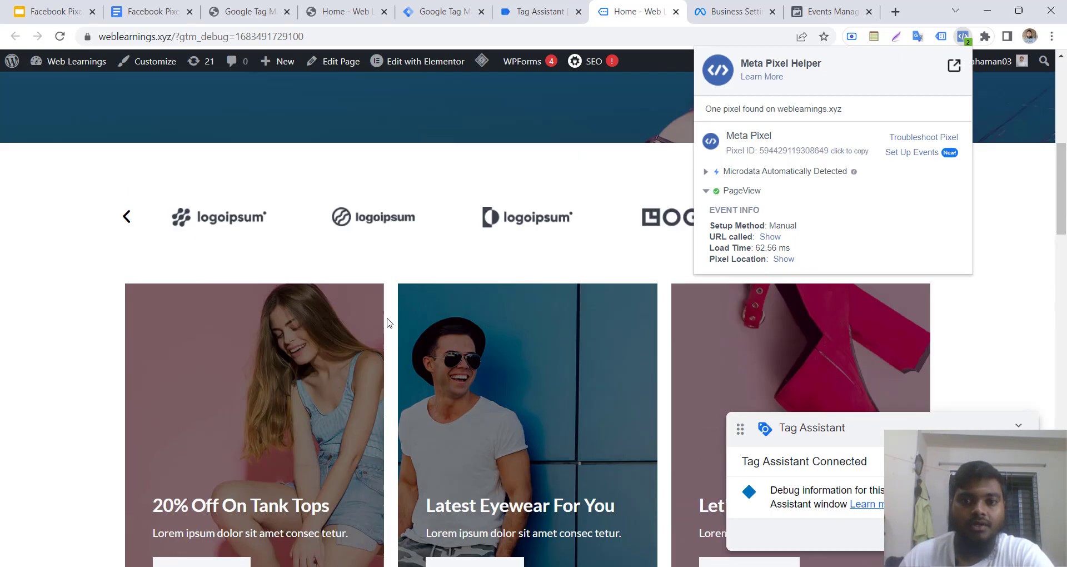
click(829, 10)
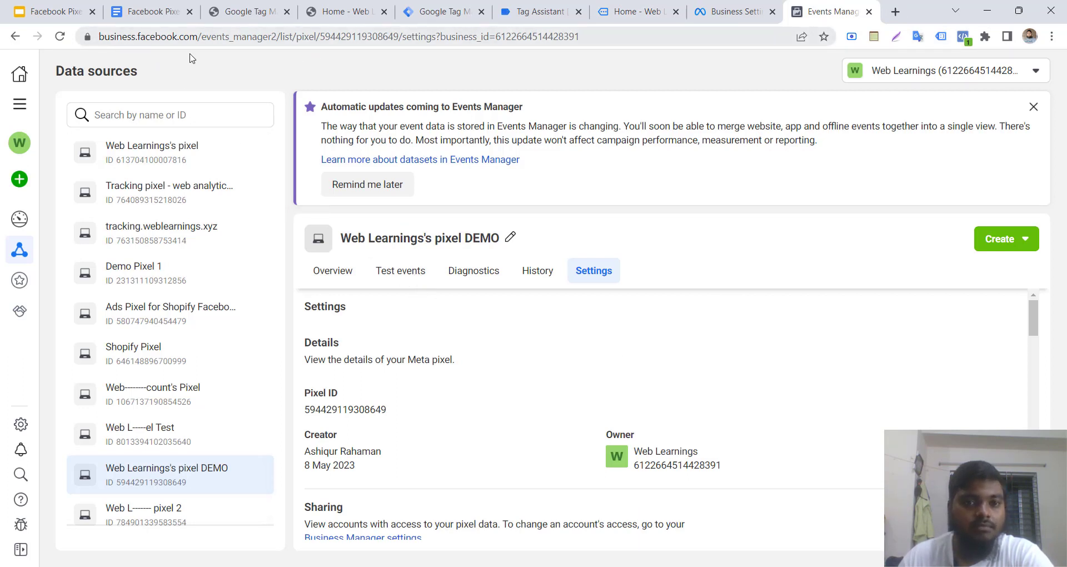
click(407, 278)
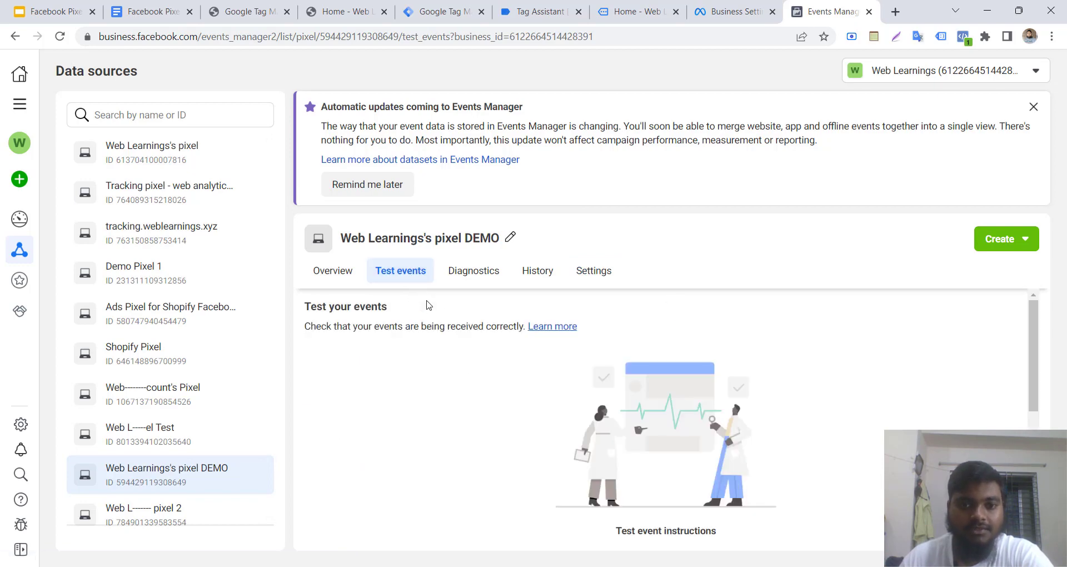
scroll(516, 380, down, 4)
click(448, 446)
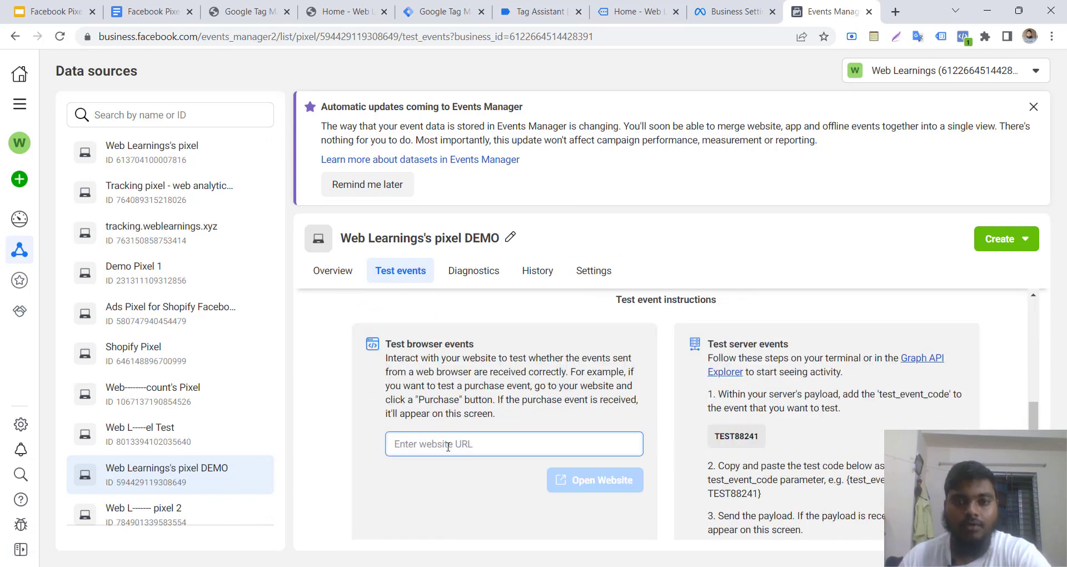
click(328, 11)
click(314, 29)
key(ctrl+c)
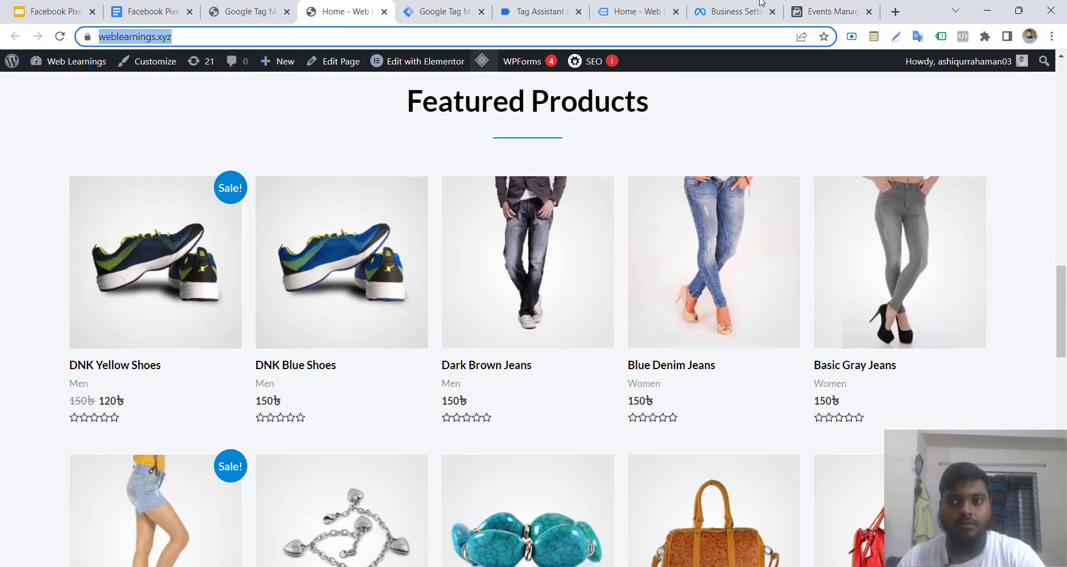
click(831, 11)
key(ctrl+v)
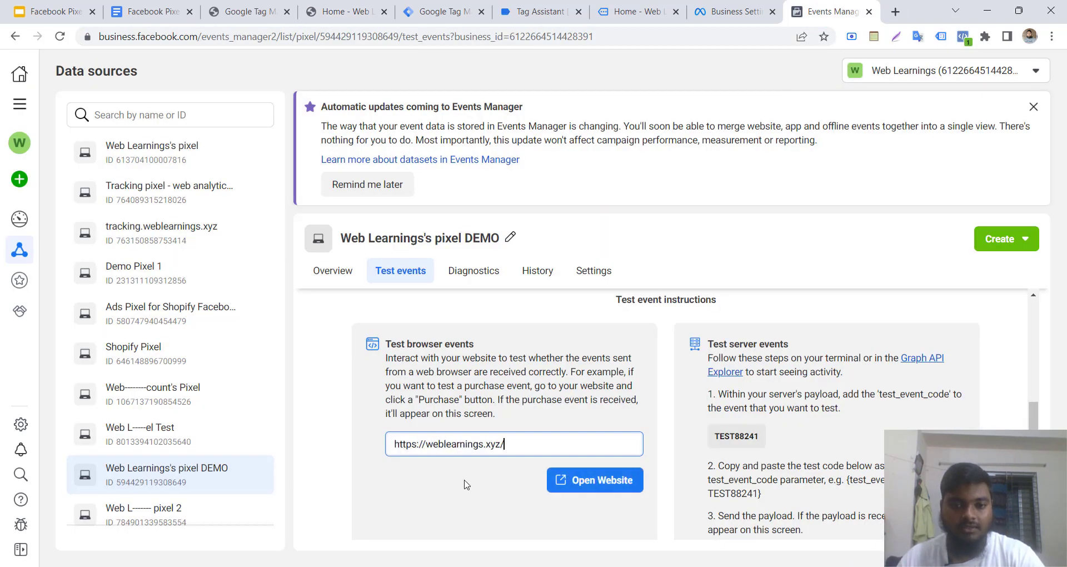
click(561, 479)
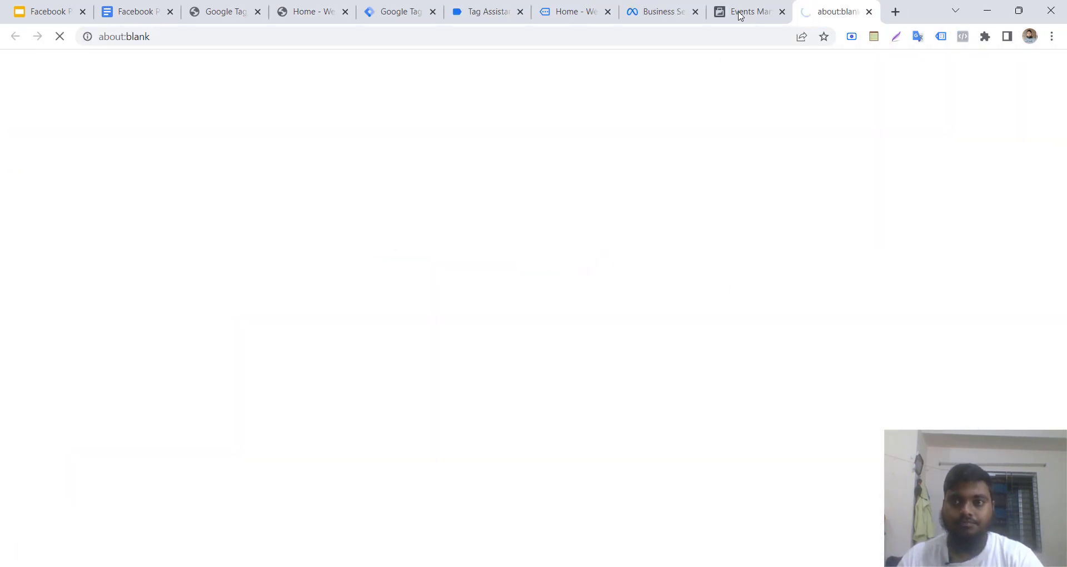
Browse the test website's home page and check the pixel's test events for received activity
click(740, 15)
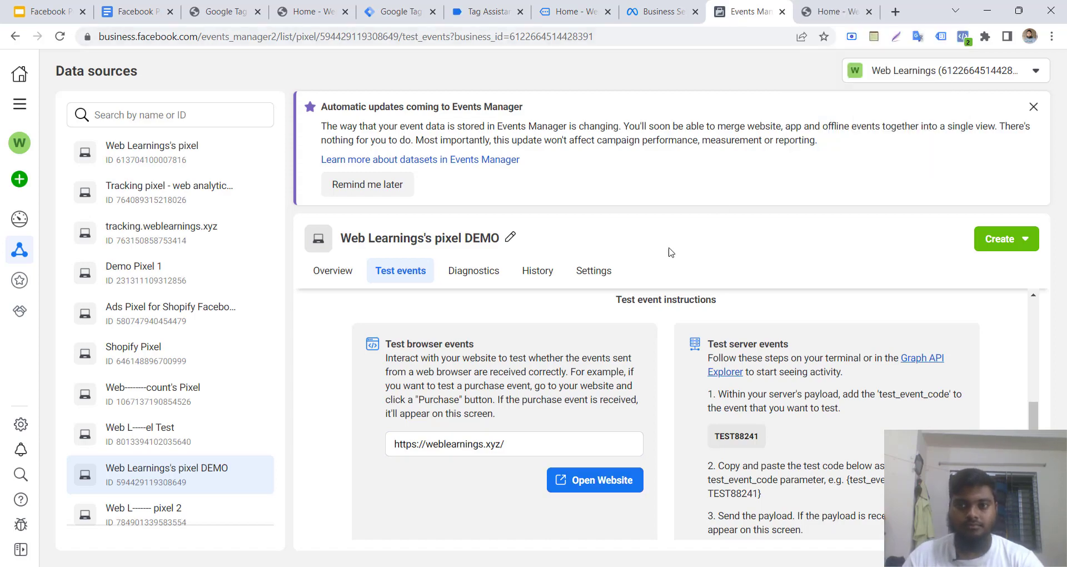
click(826, 12)
scroll(639, 264, down, 10)
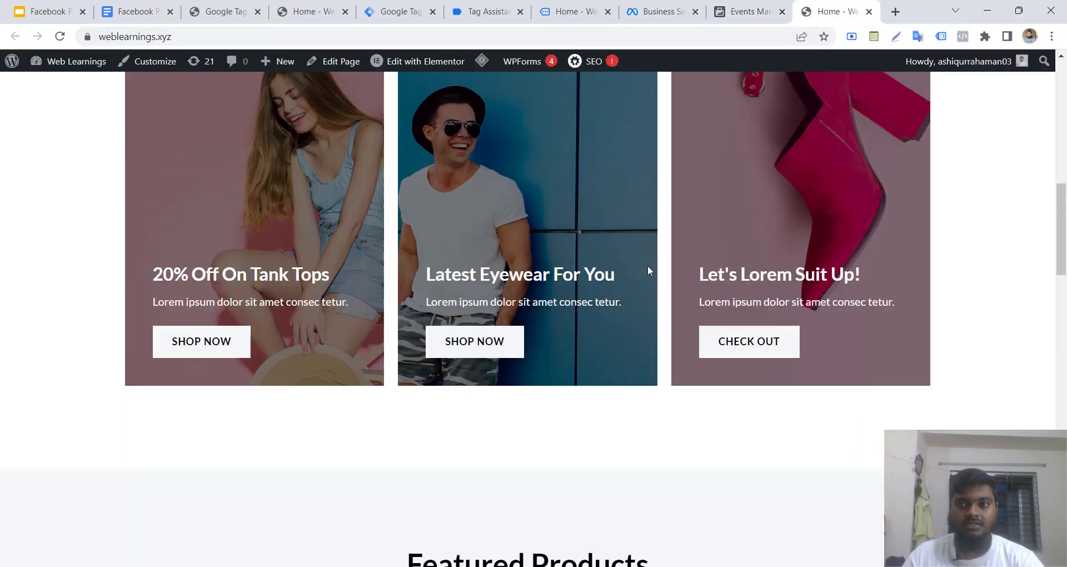
click(737, 7)
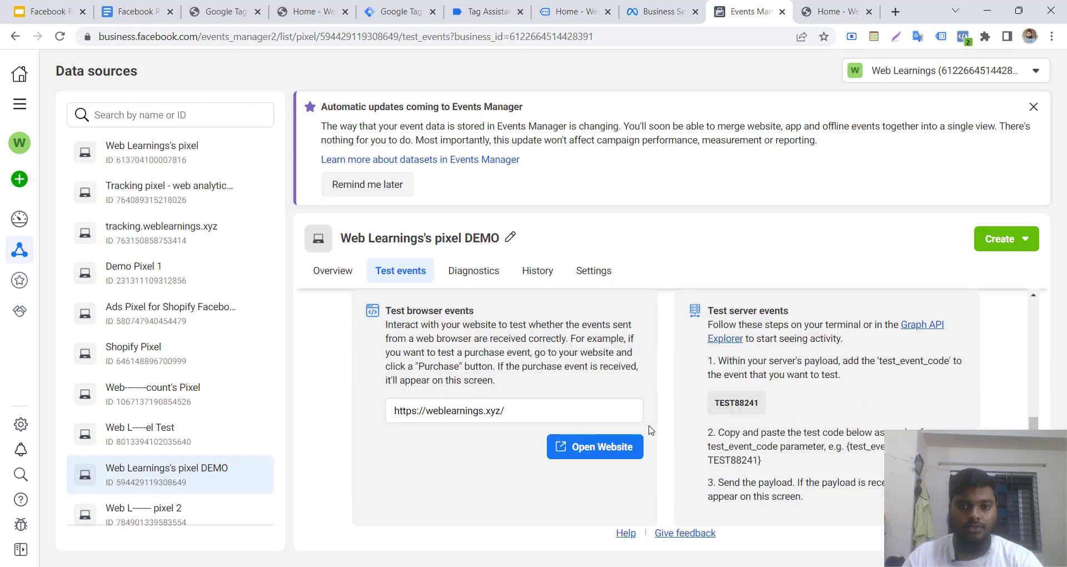
key(ctrl+Tab)
key(ctrl+shift+Tab)
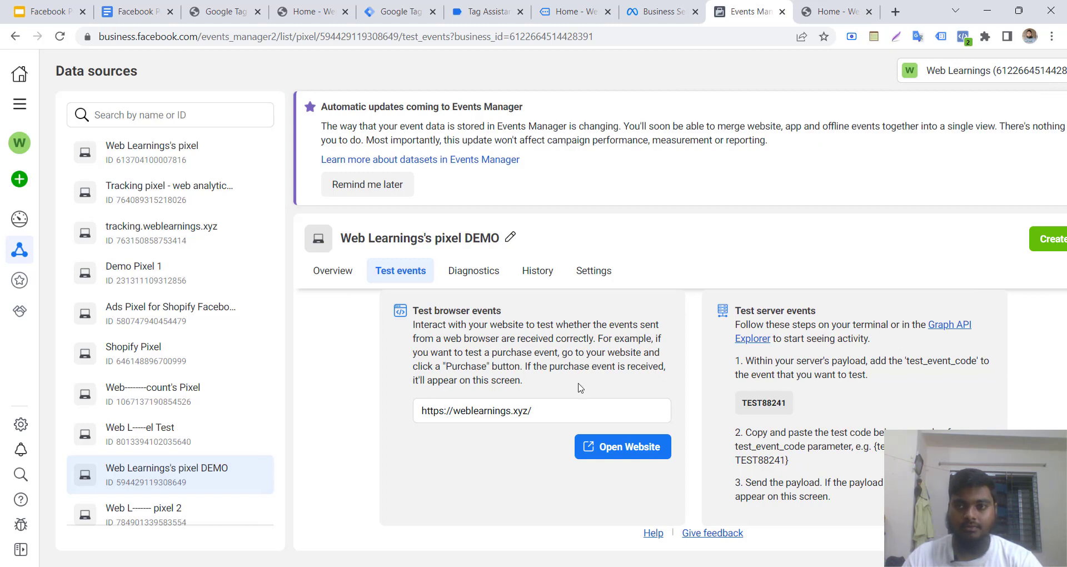
click(59, 37)
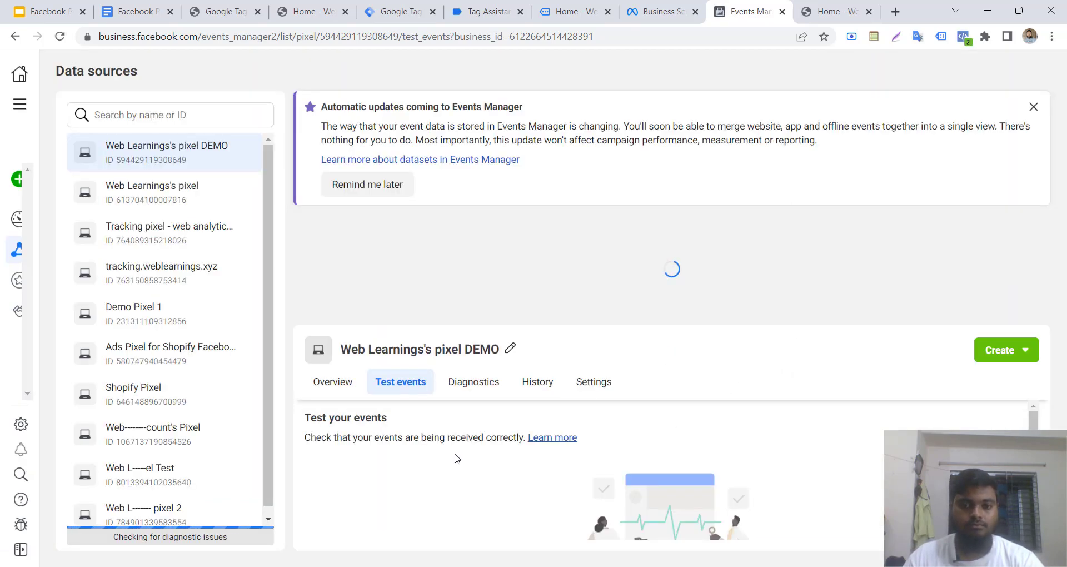
click(448, 415)
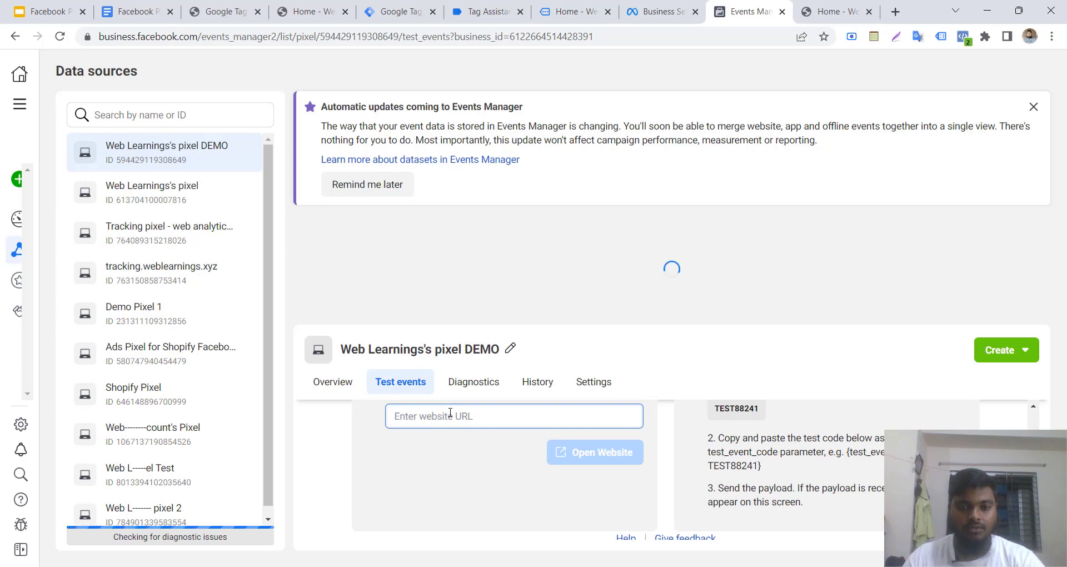
key(ctrl+v)
click(562, 455)
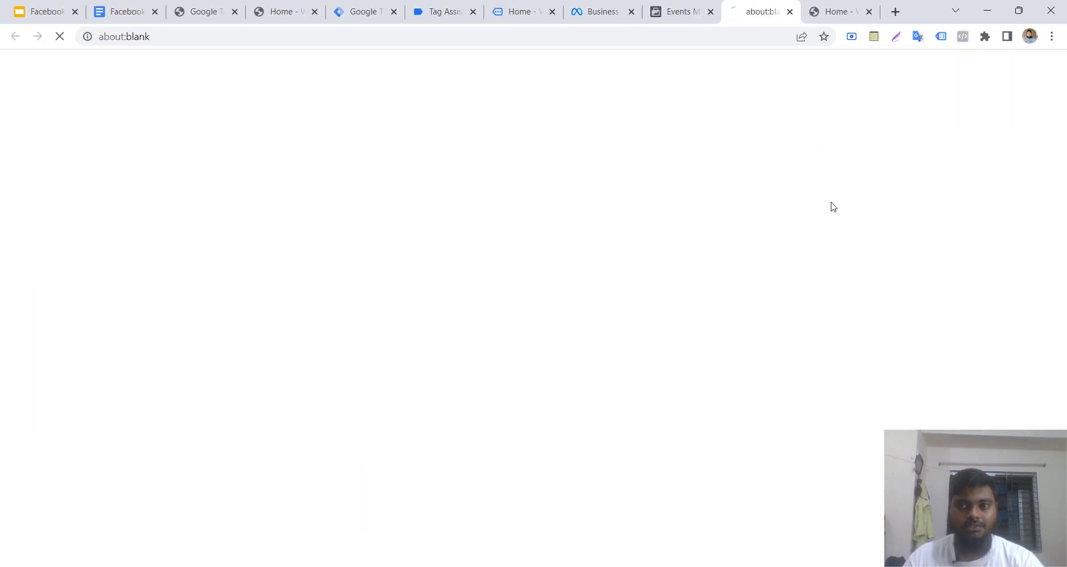
click(868, 12)
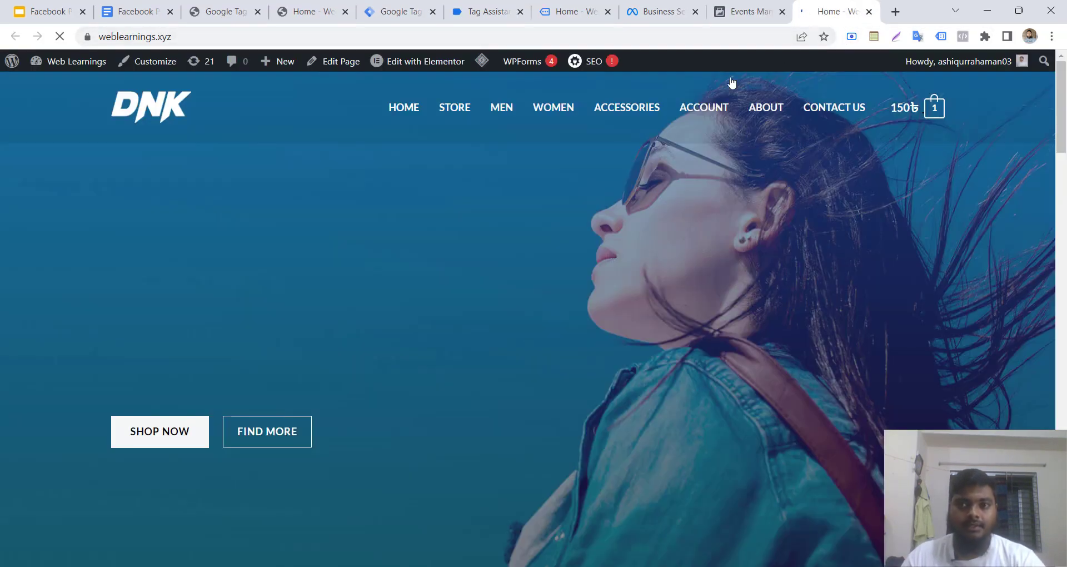
click(739, 11)
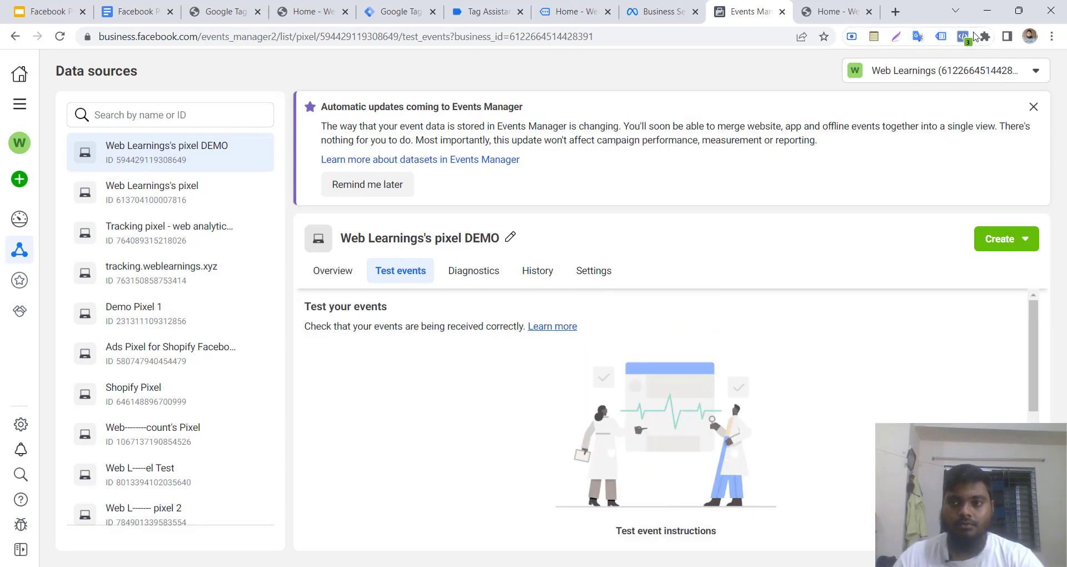
scroll(555, 409, down, 5)
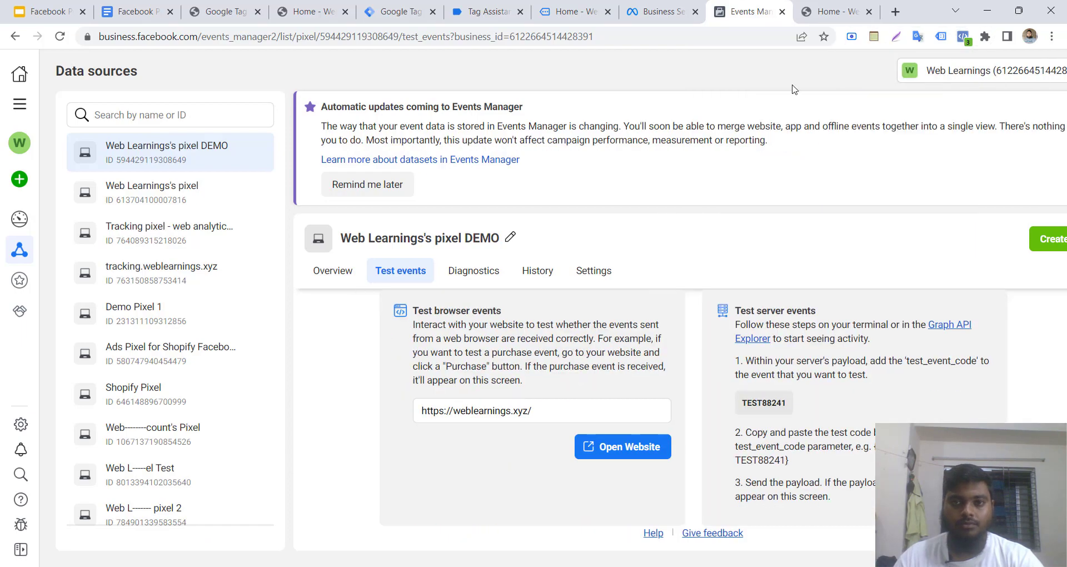
click(622, 446)
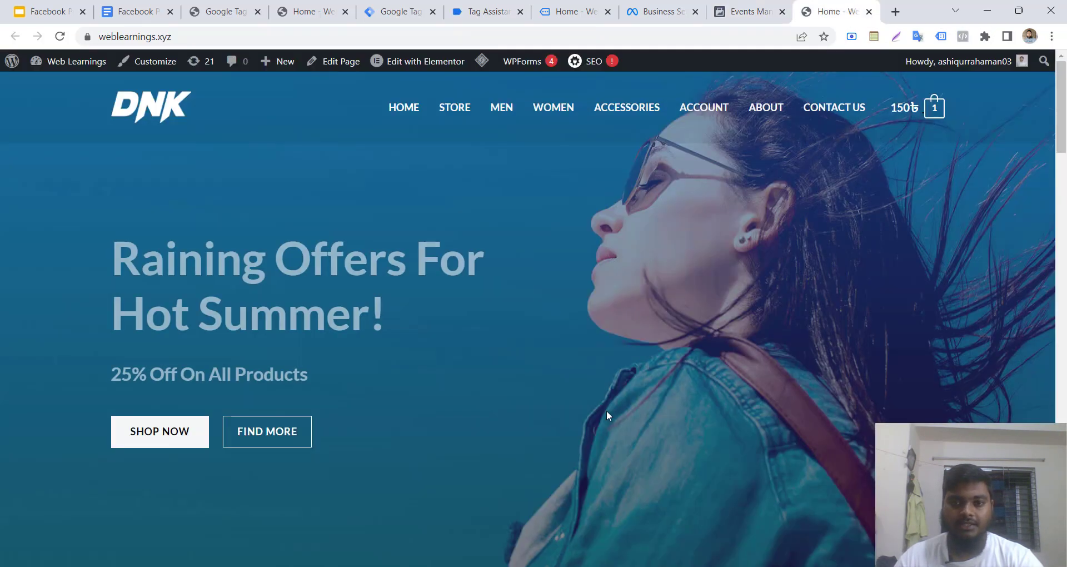
scroll(623, 410, down, 5)
scroll(643, 409, down, 15)
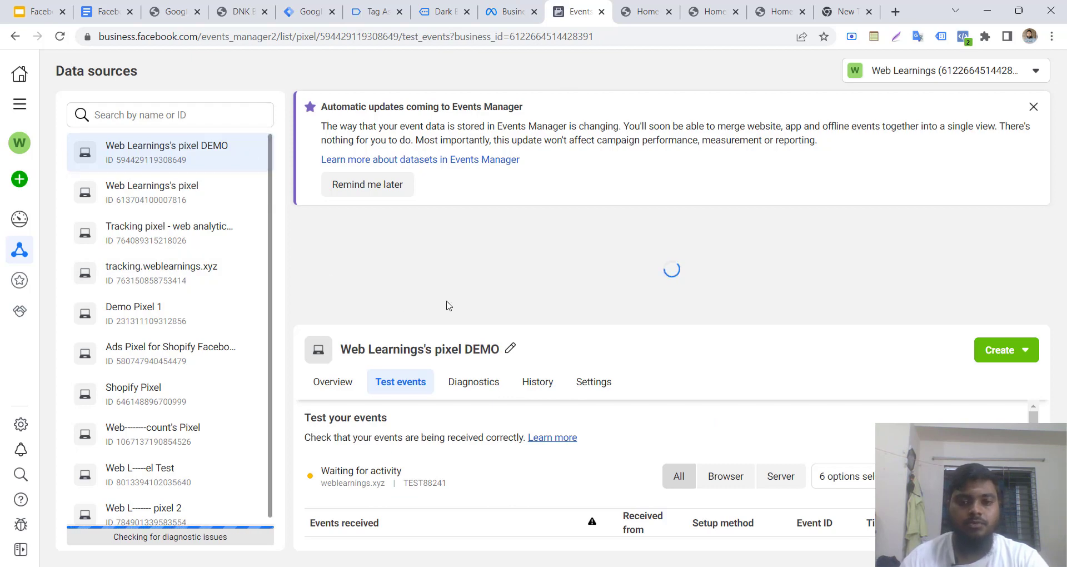
Review the PageView events received in the pixel's test and the website's Google Tag Manager plugin settings
scroll(706, 439, down, 2)
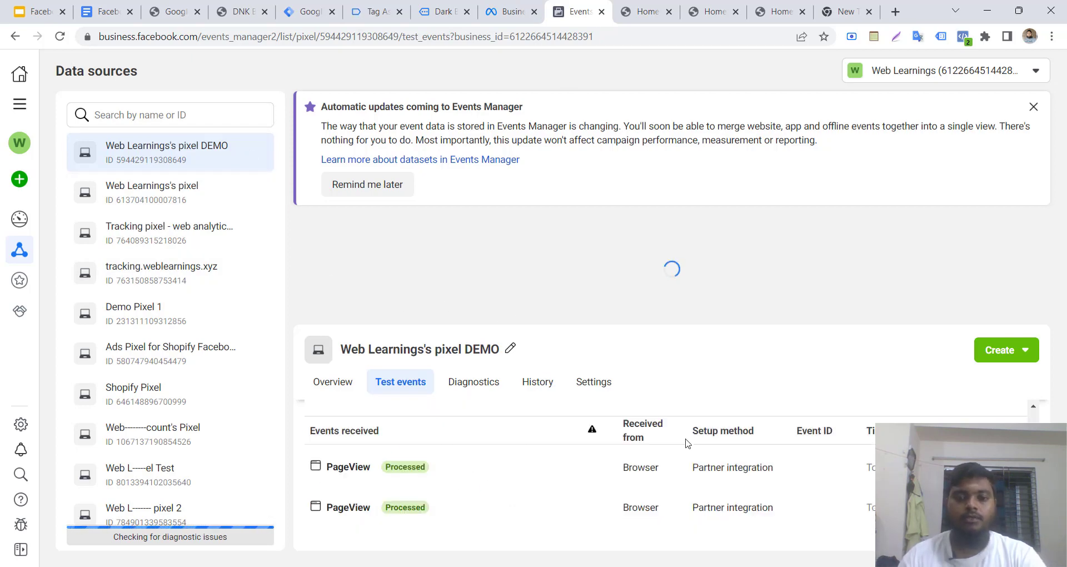
click(172, 11)
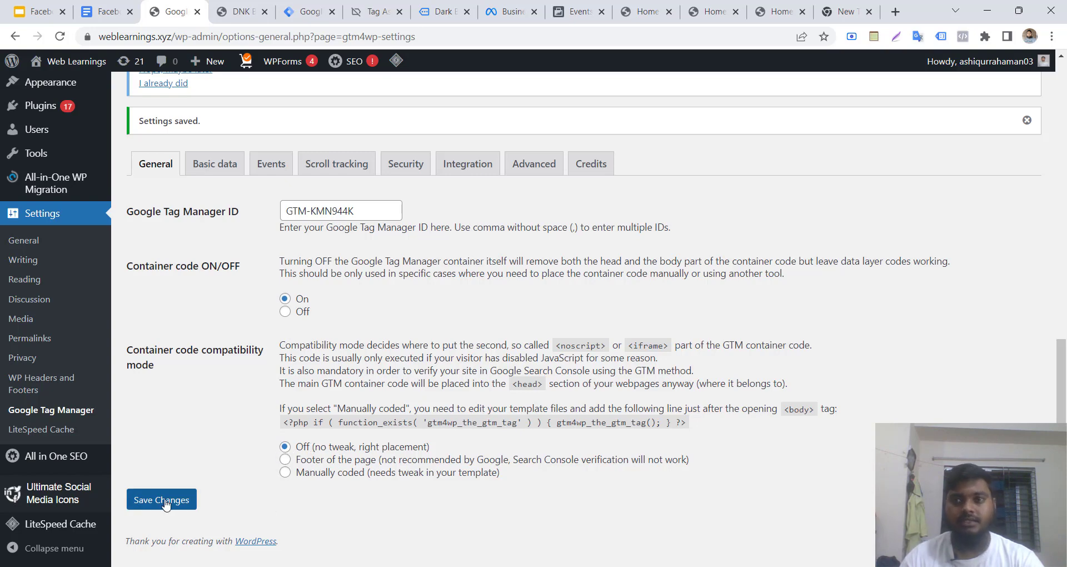
click(575, 4)
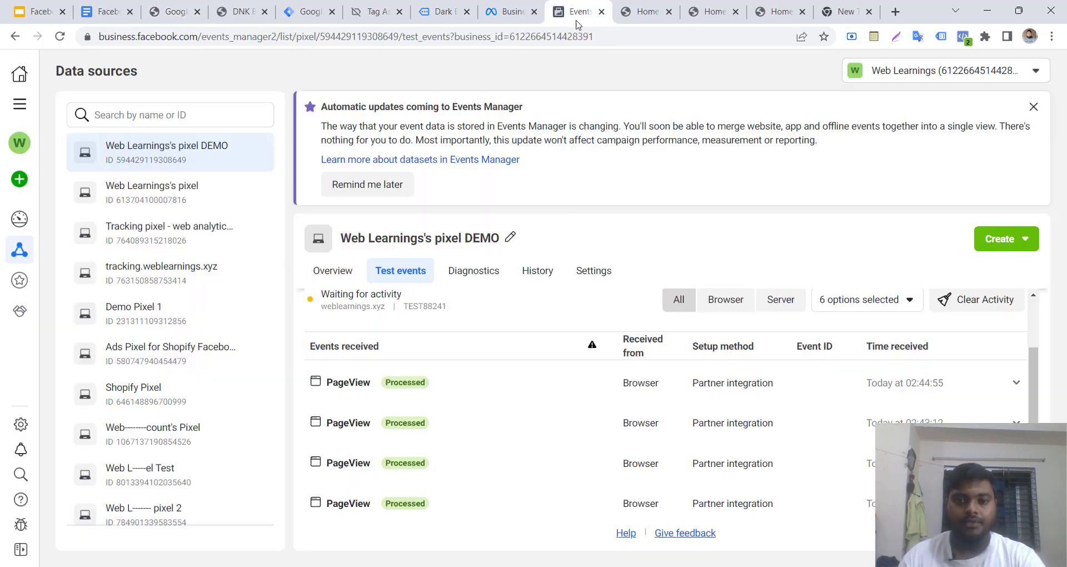
Expand the two most recent PageView test events to examine their URLs and matching parameters
click(532, 382)
scroll(532, 382, down, 1)
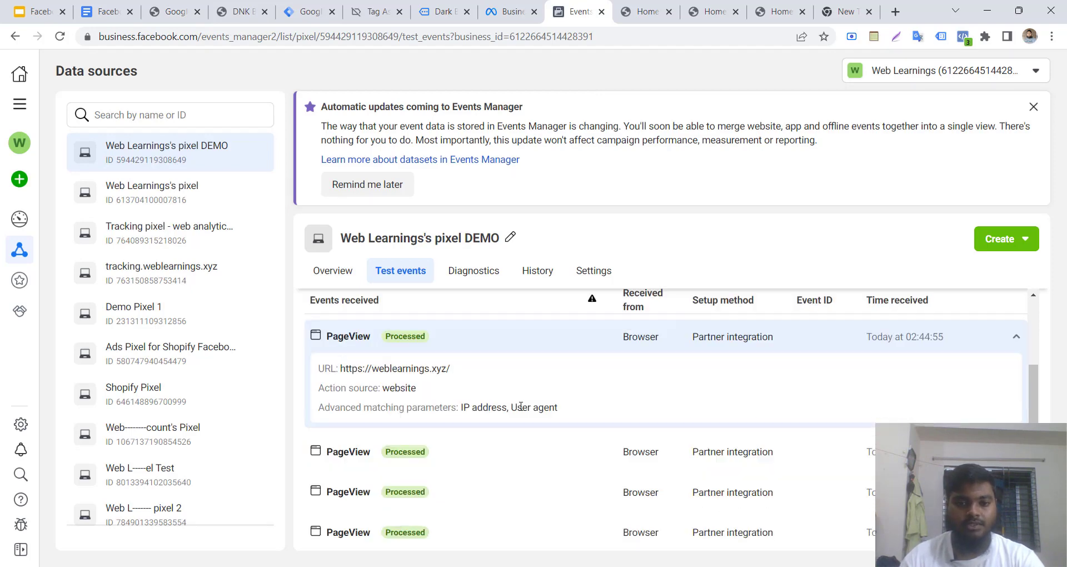
click(489, 422)
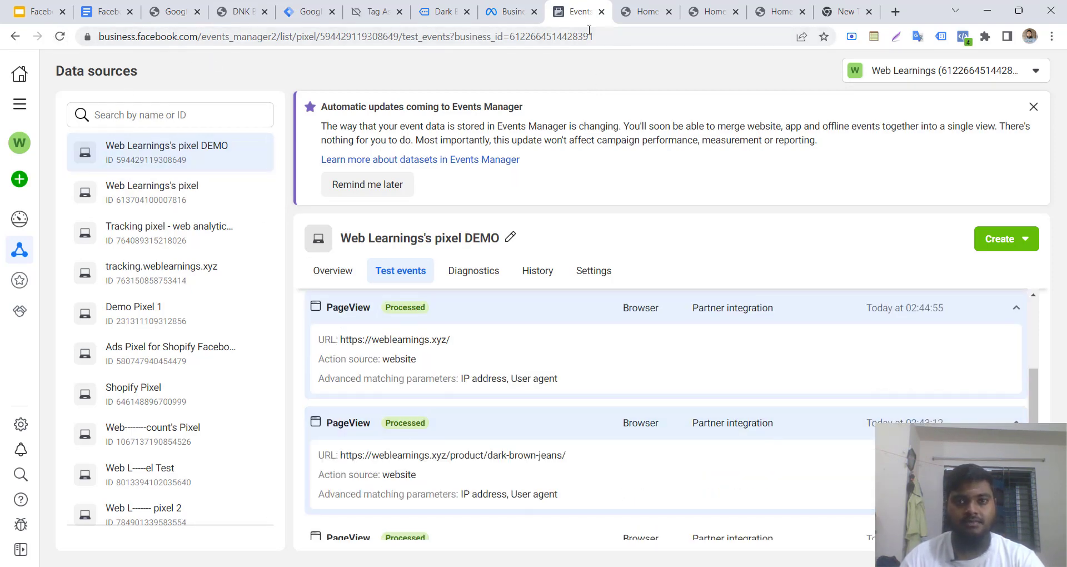
Open the Dark Brown Jeans product page from the website's home page to generate another page view
key(ctrl+Tab)
scroll(578, 300, down, 15)
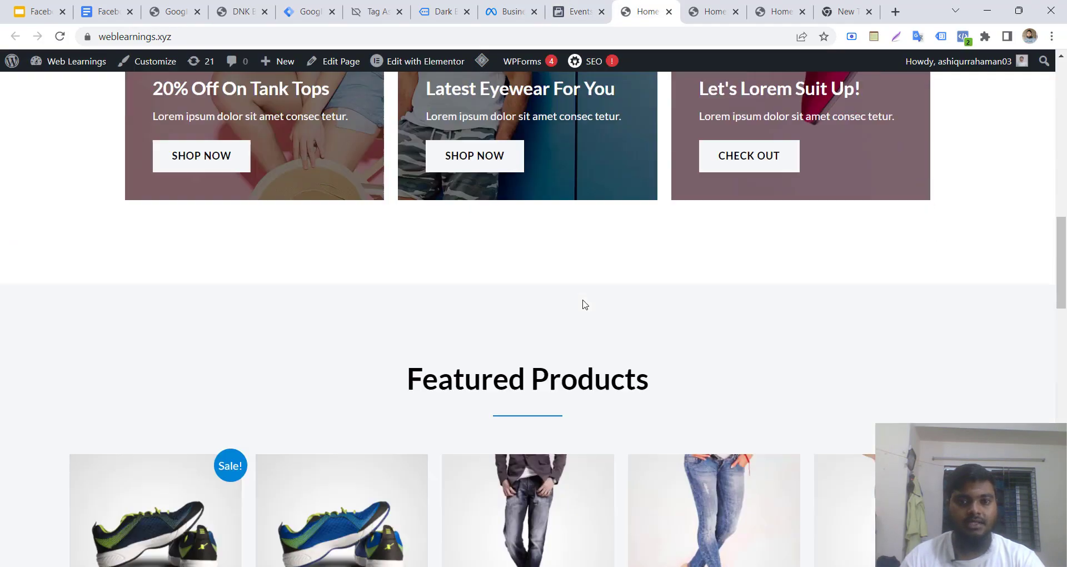
click(498, 222)
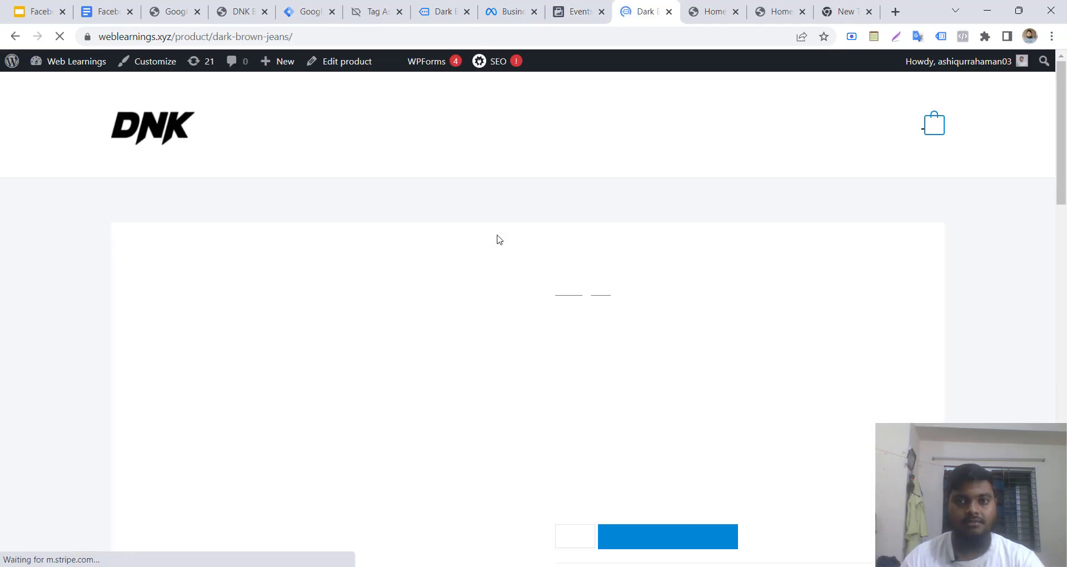
Check the pixel's test events for the product page view and inspect the details of the received PageView entries
click(582, 4)
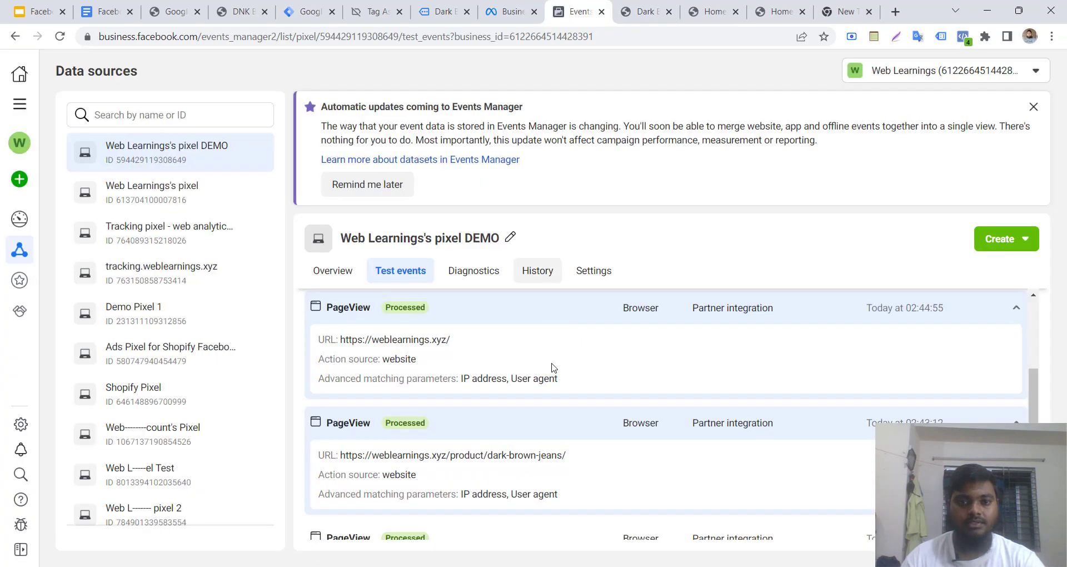
click(496, 307)
scroll(518, 353, up, 3)
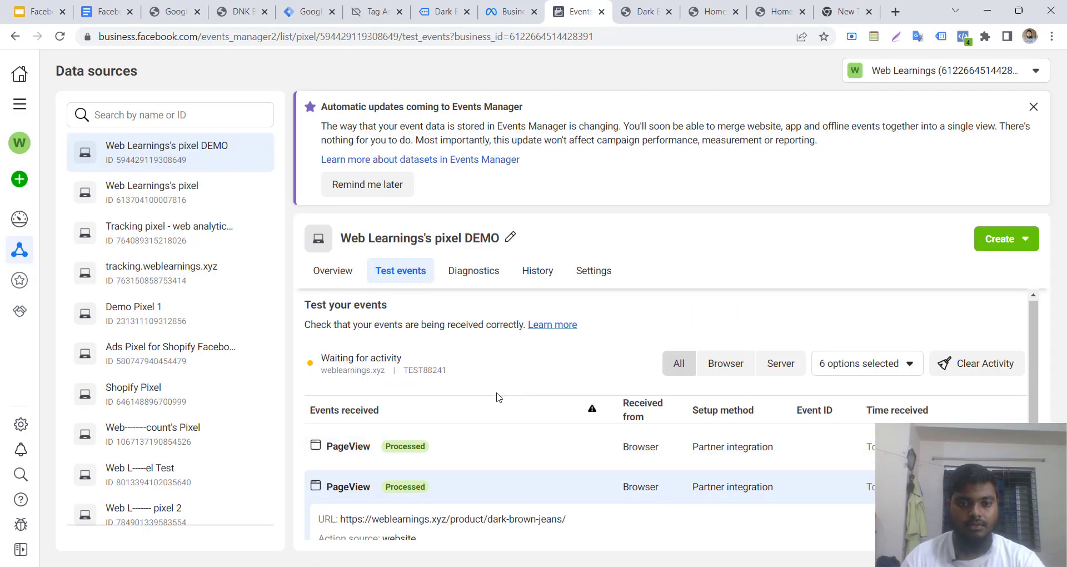
click(489, 444)
scroll(511, 445, down, 4)
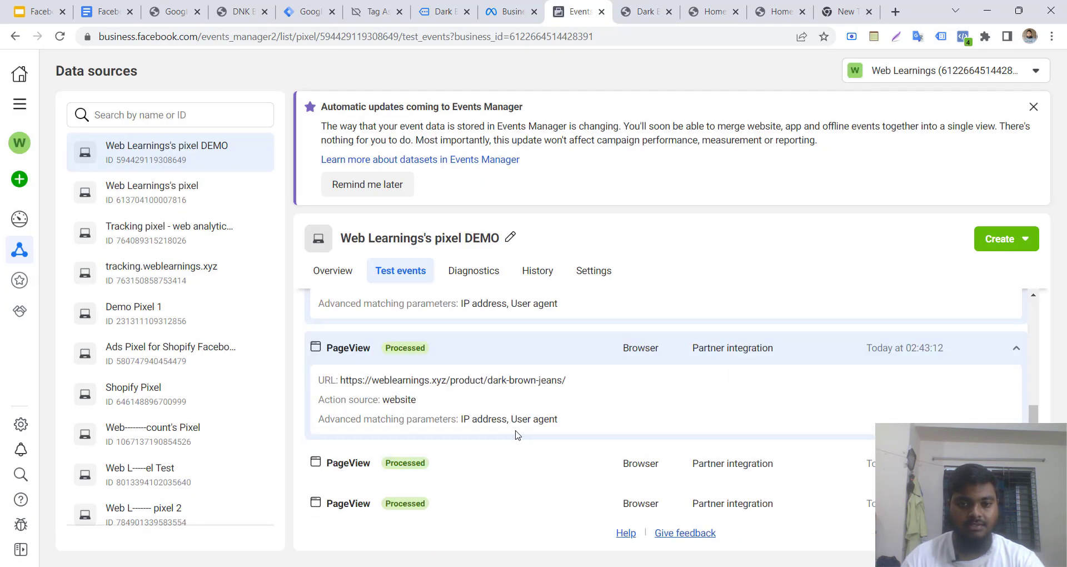
scroll(534, 428, up, 4)
click(550, 449)
Open the DNK Blue Shoes page from the related products of the Dark Brown Jeans page
click(645, 12)
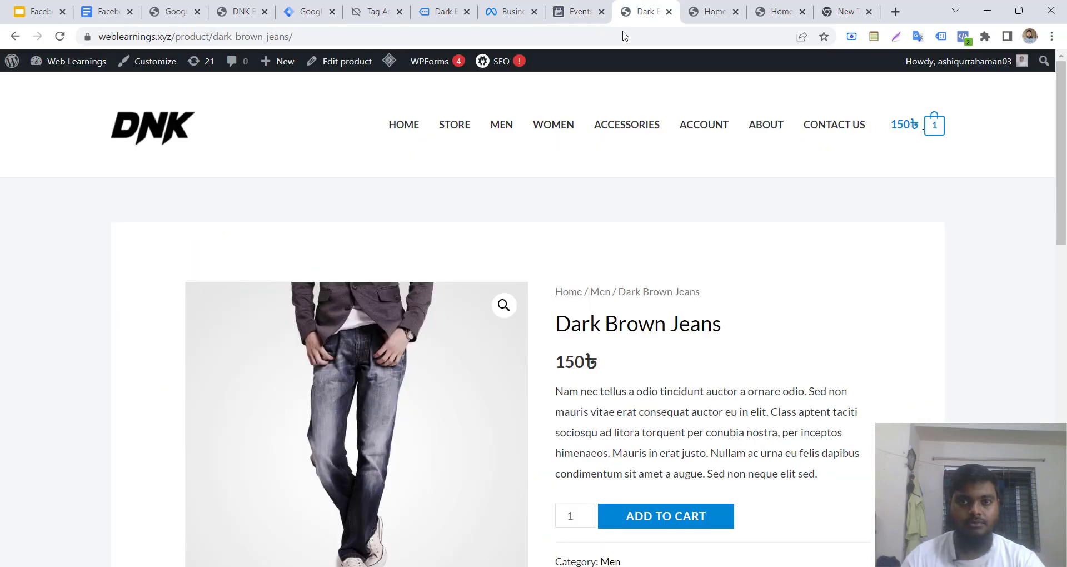
scroll(607, 269, down, 15)
scroll(588, 273, up, 3)
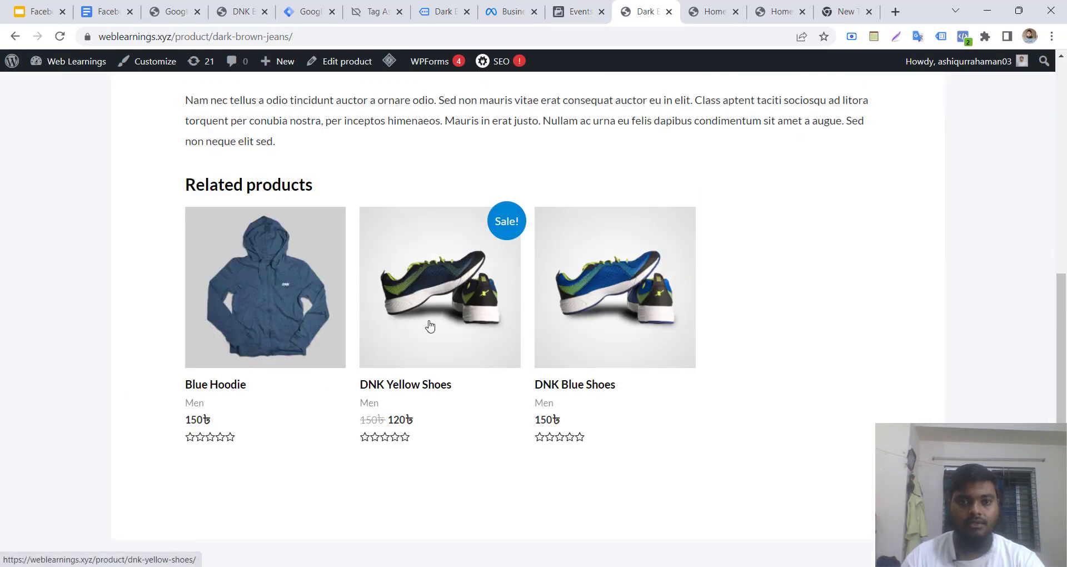
click(628, 327)
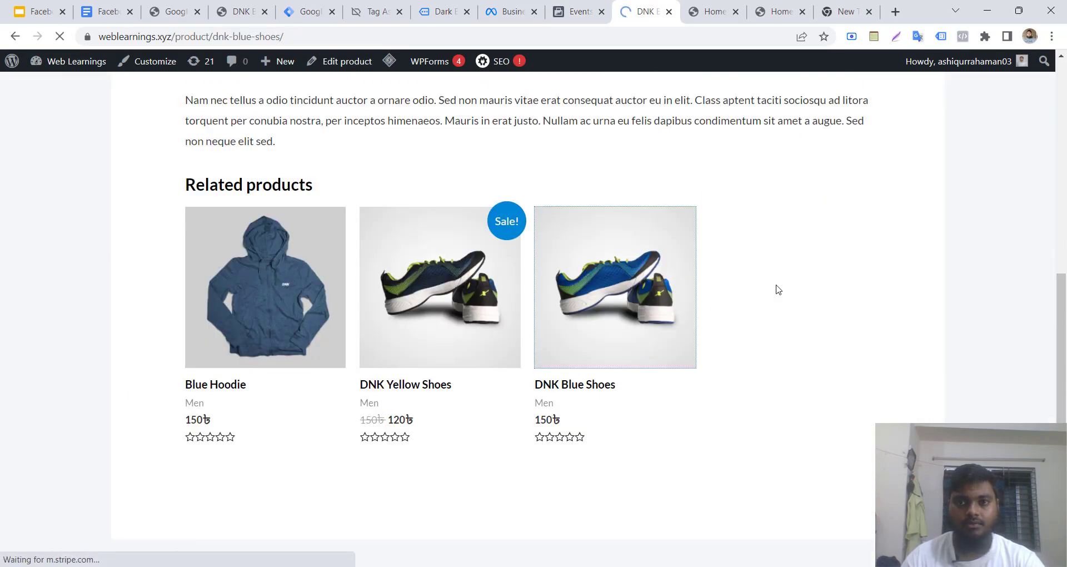
Check the PageView event on the DNK Blue Shoes page with Meta Pixel Helper
click(964, 36)
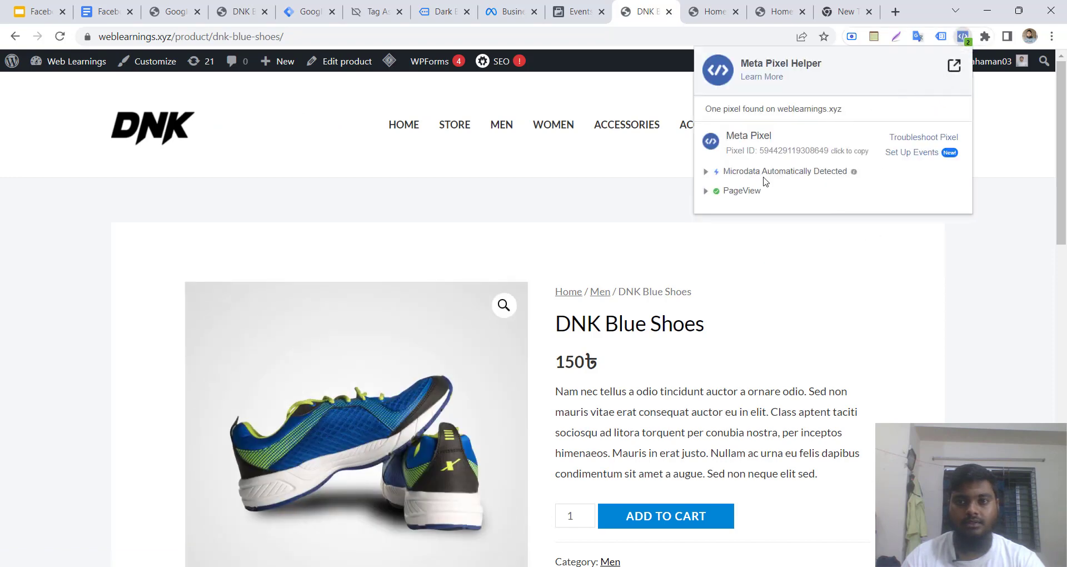
click(735, 192)
click(838, 343)
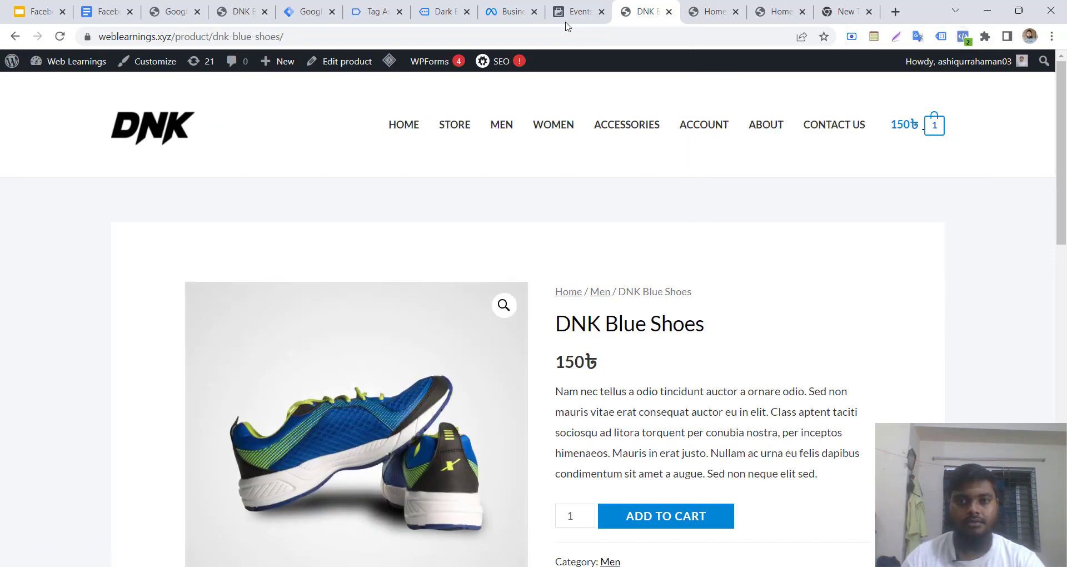
Examine the received PageView test events and compare their URLs with the open DNK Blue Shoes page
click(578, 12)
scroll(529, 485, down, 2)
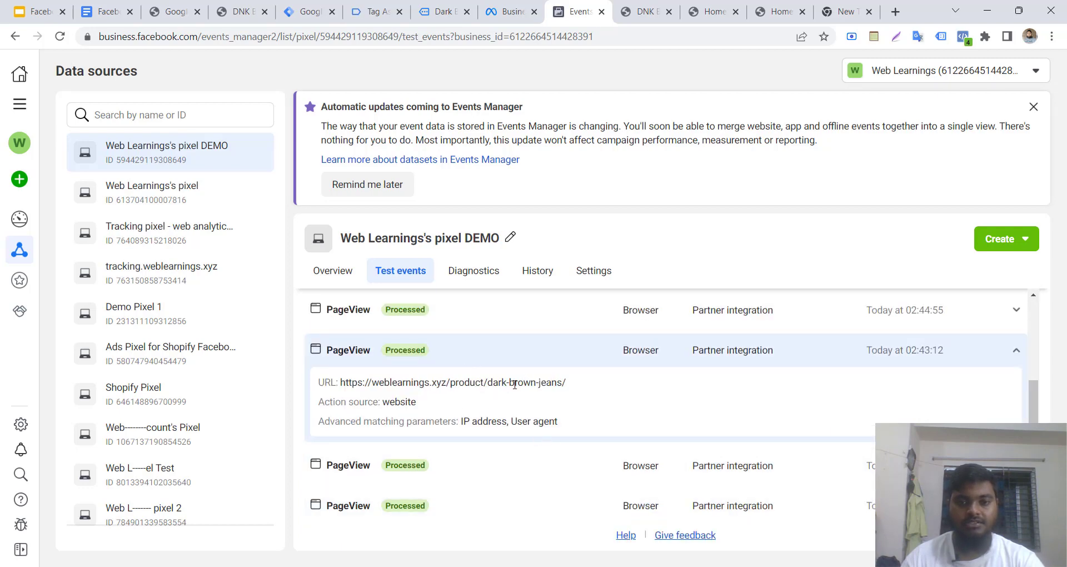
click(491, 319)
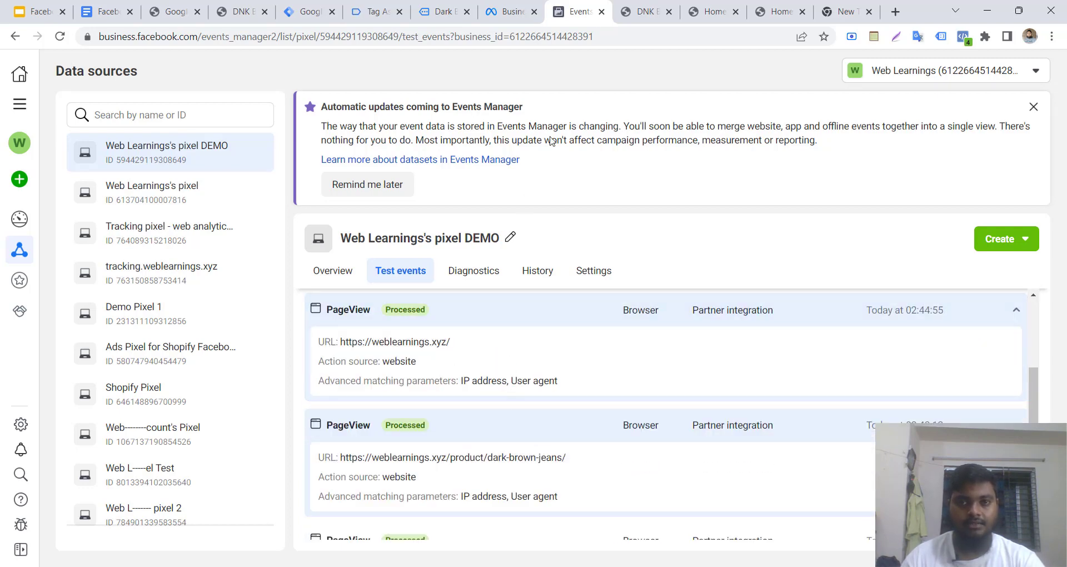
click(634, 10)
scroll(550, 250, down, 5)
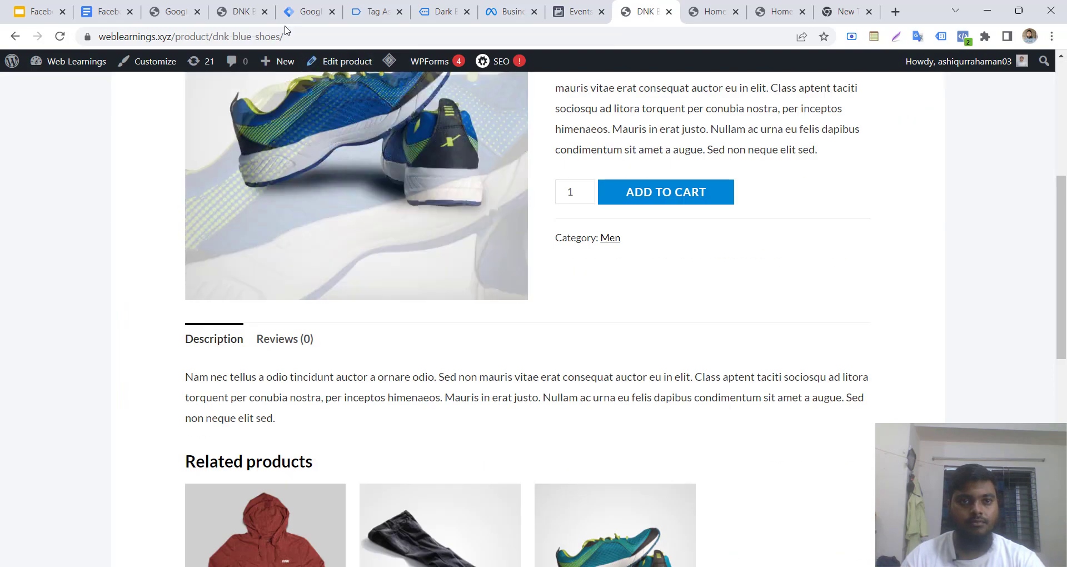
click(573, 11)
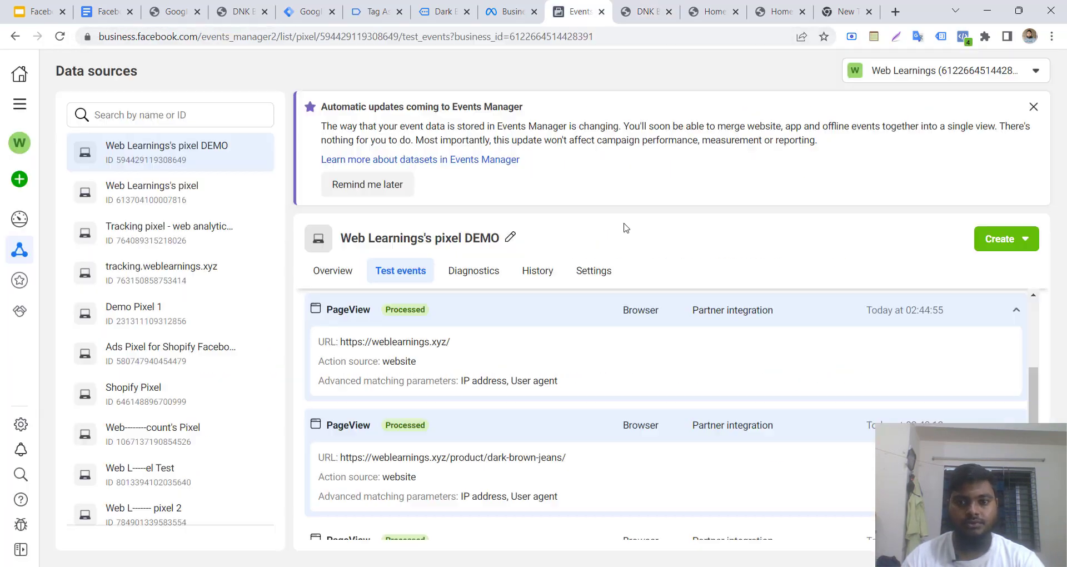
click(477, 348)
scroll(483, 389, up, 3)
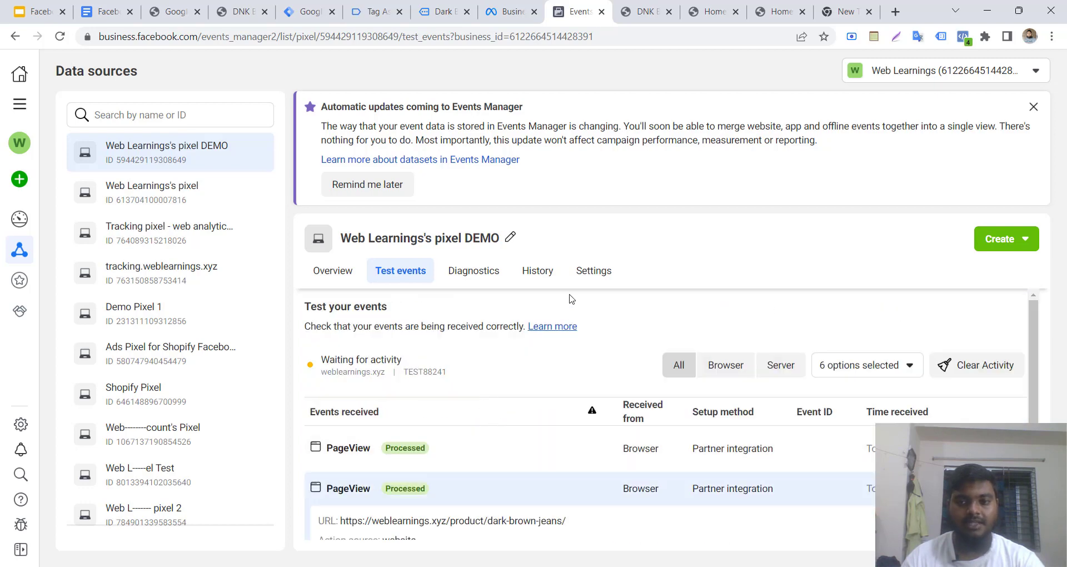
scroll(528, 323, down, 3)
click(473, 322)
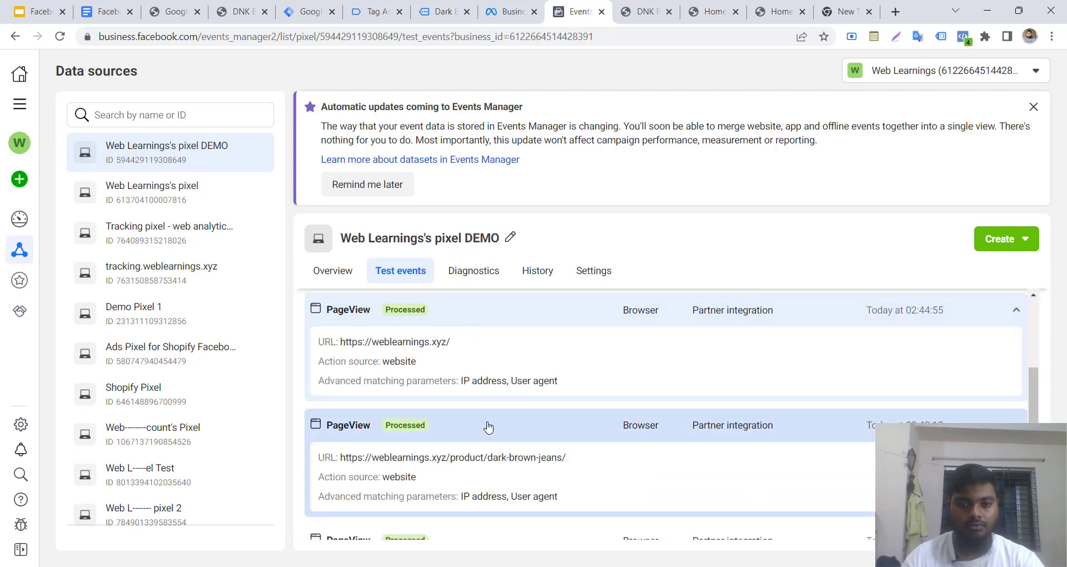
scroll(487, 434, down, 2)
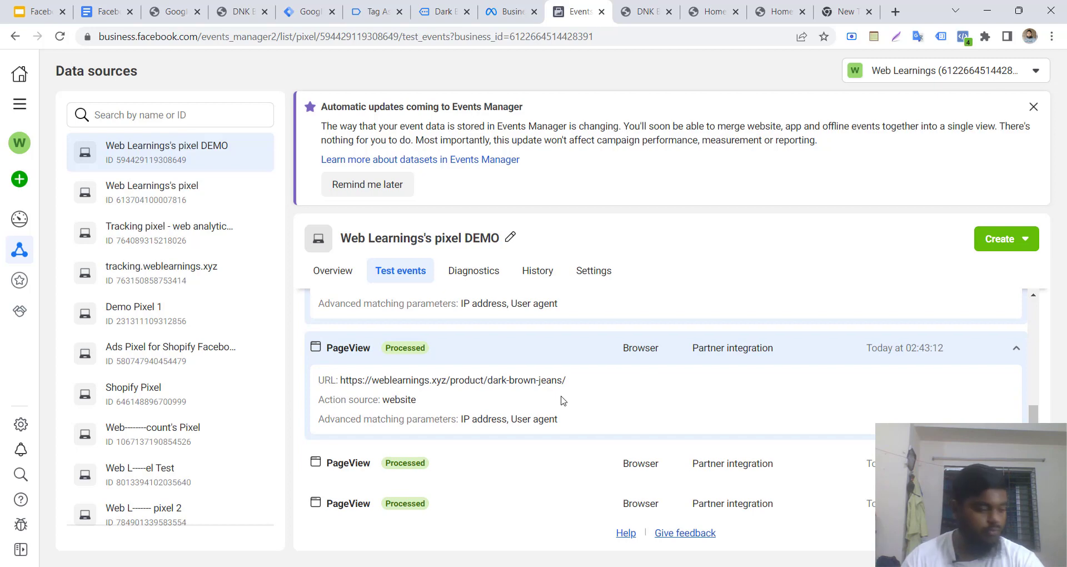
Look over the Tag Assistant summary, the Tag Manager workspace's triggers and tags, and the PageView setup notes in the document
click(644, 12)
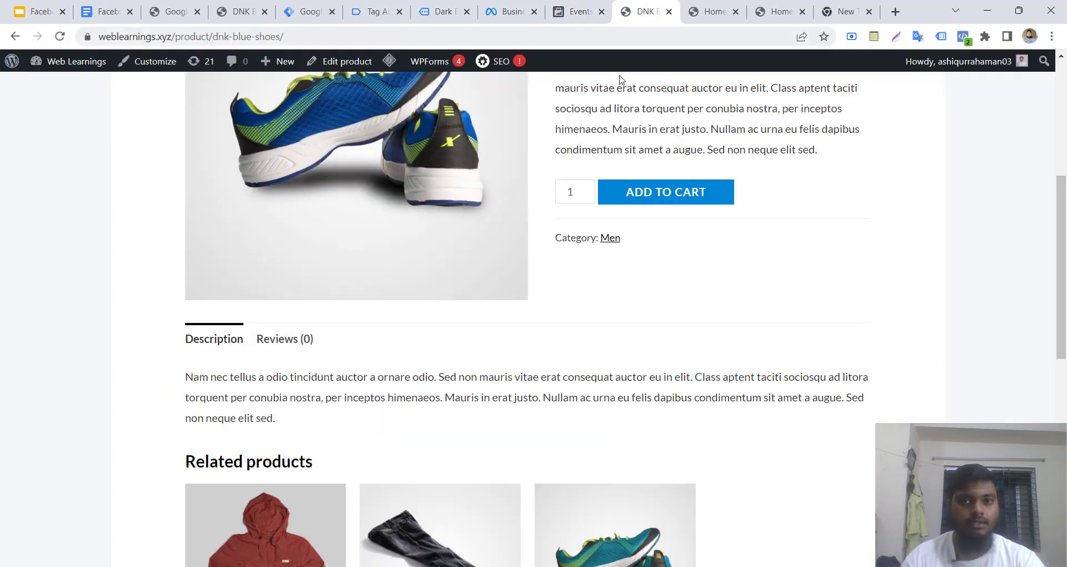
click(375, 11)
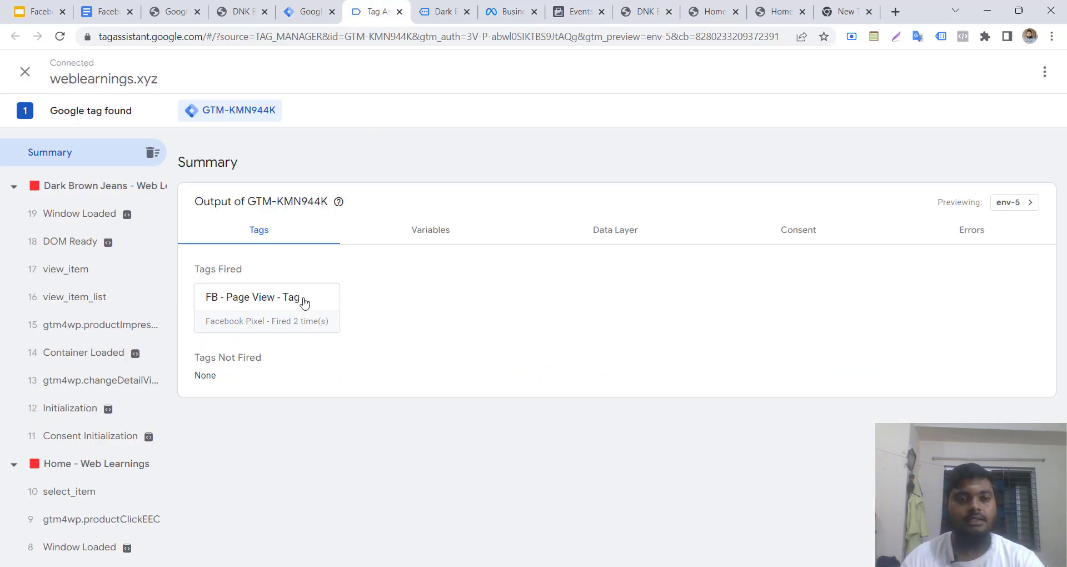
click(309, 11)
click(134, 267)
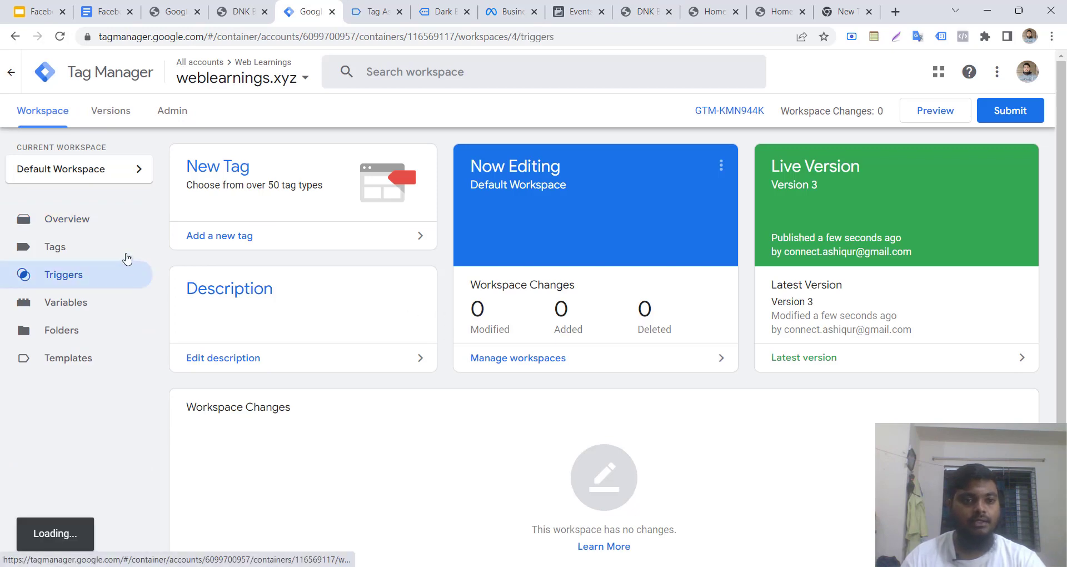
click(127, 258)
click(98, 5)
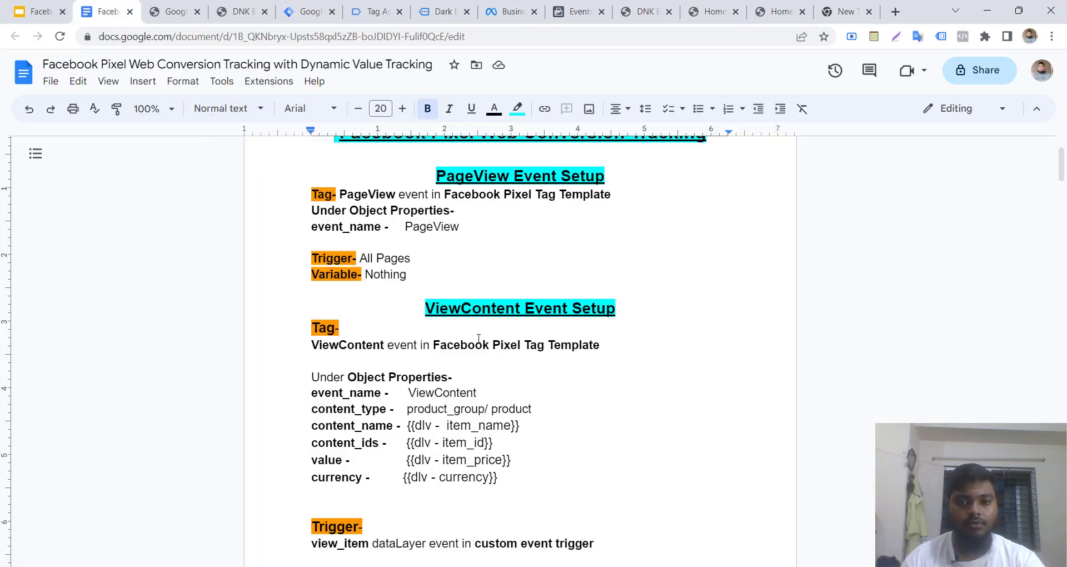
Close the Tag Assistant tab and its connected Dark Brown Jeans debug tab
click(377, 13)
middle_click(371, 16)
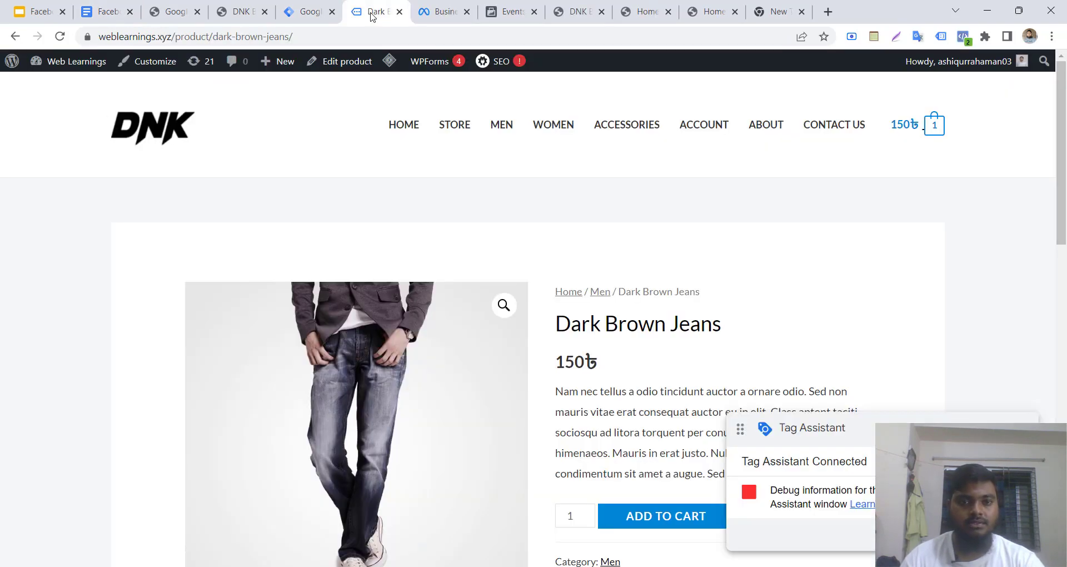
middle_click(371, 17)
Review an earlier PageView test event's details against the product page, and collapse the expanded events in the list
click(501, 6)
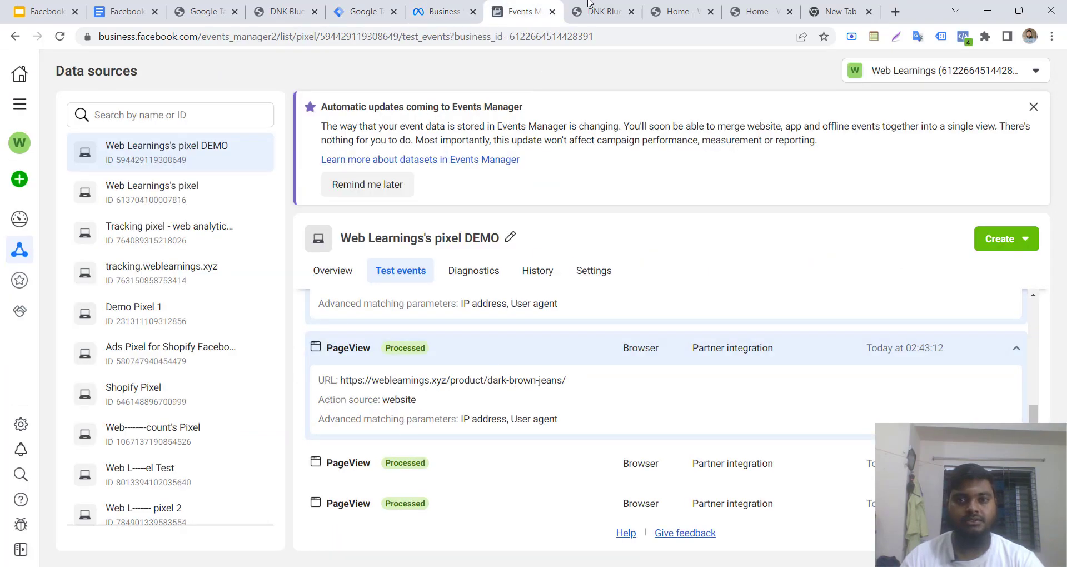
key(ctrl+Tab)
scroll(560, 147, up, 4)
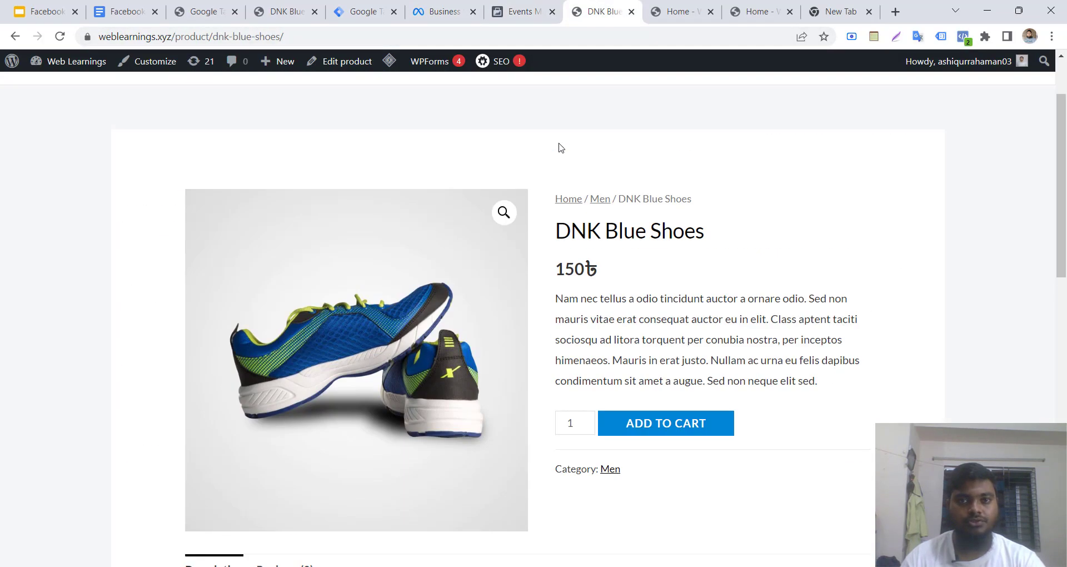
click(518, 12)
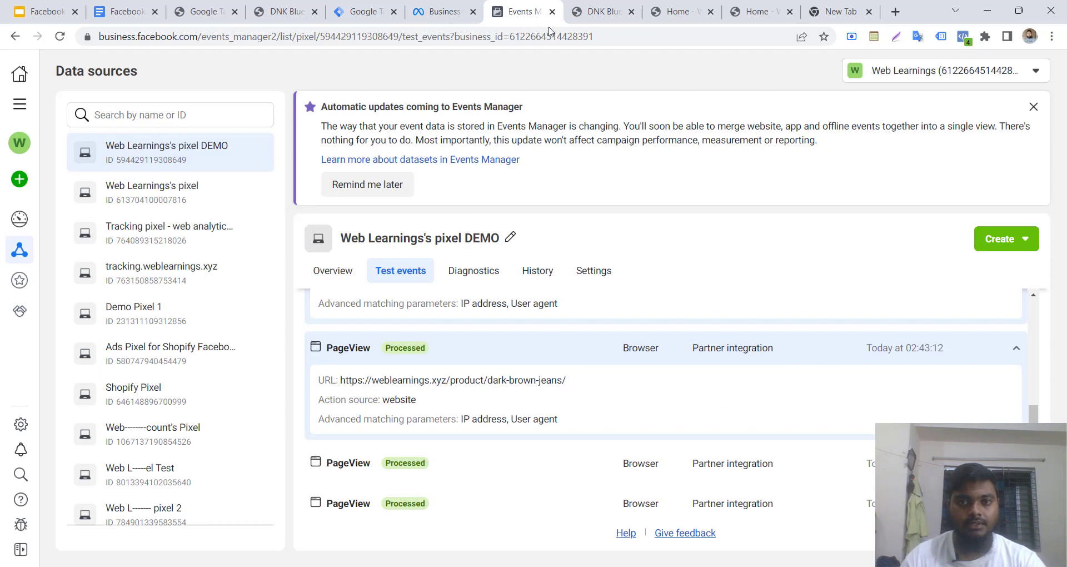
click(525, 470)
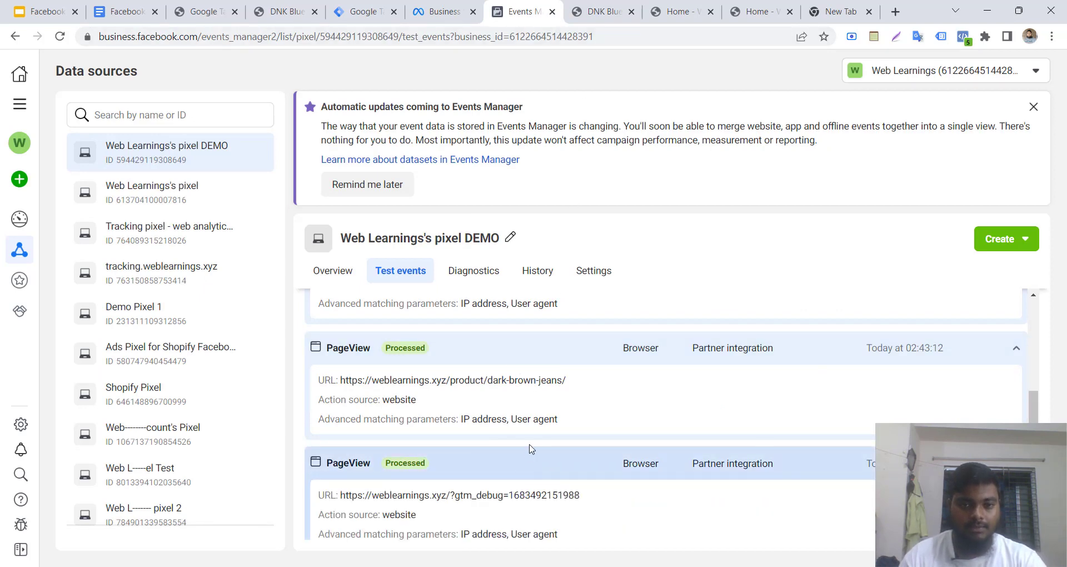
click(503, 353)
scroll(512, 371, up, 3)
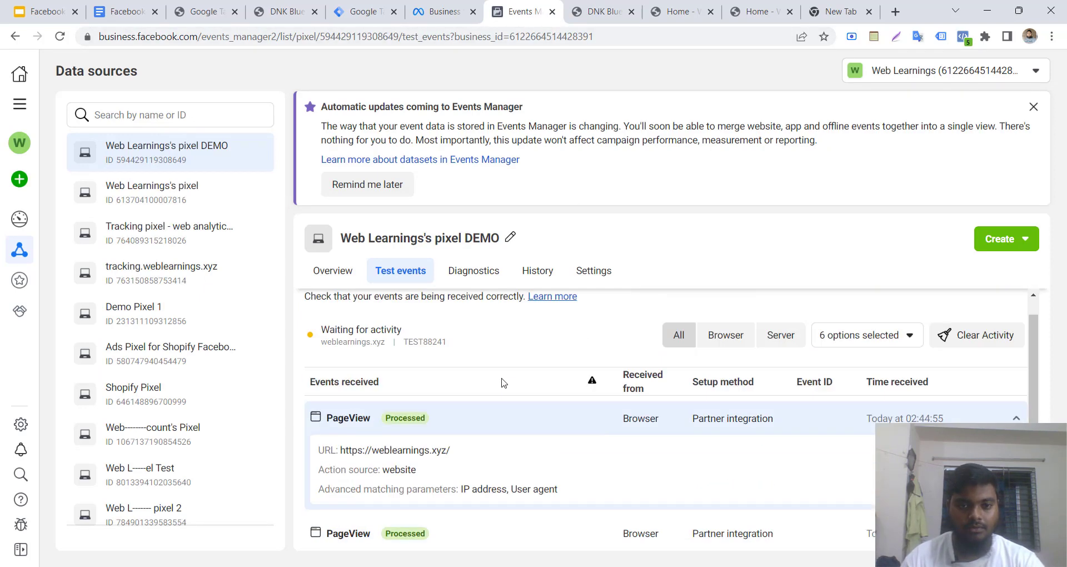
click(489, 429)
click(488, 504)
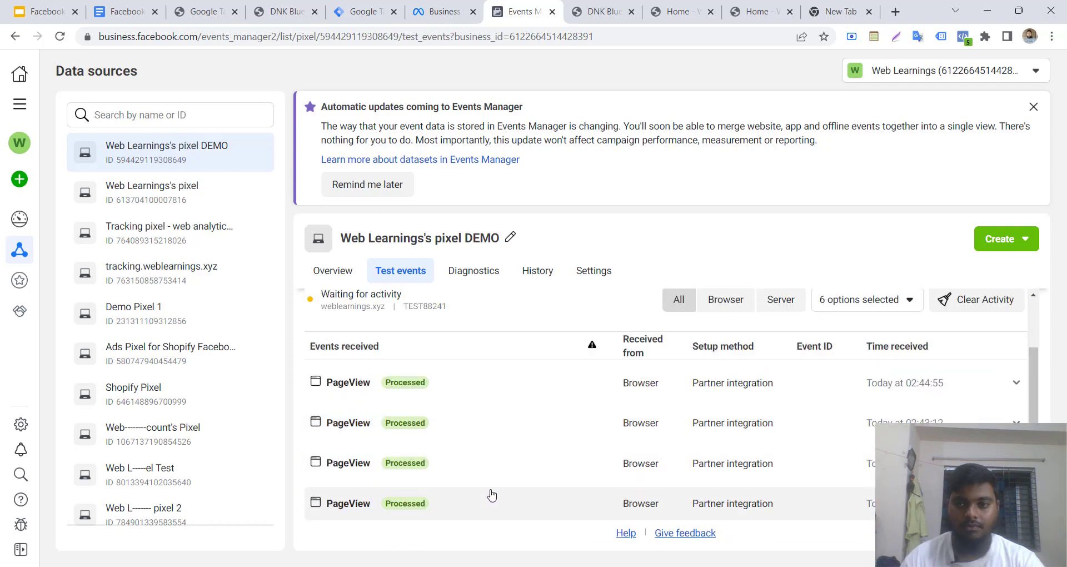
scroll(491, 493, up, 2)
Close the two leftover home page tabs, the empty new tab and the DNK Blue Shoes test tab
click(675, 10)
middle_click(675, 10)
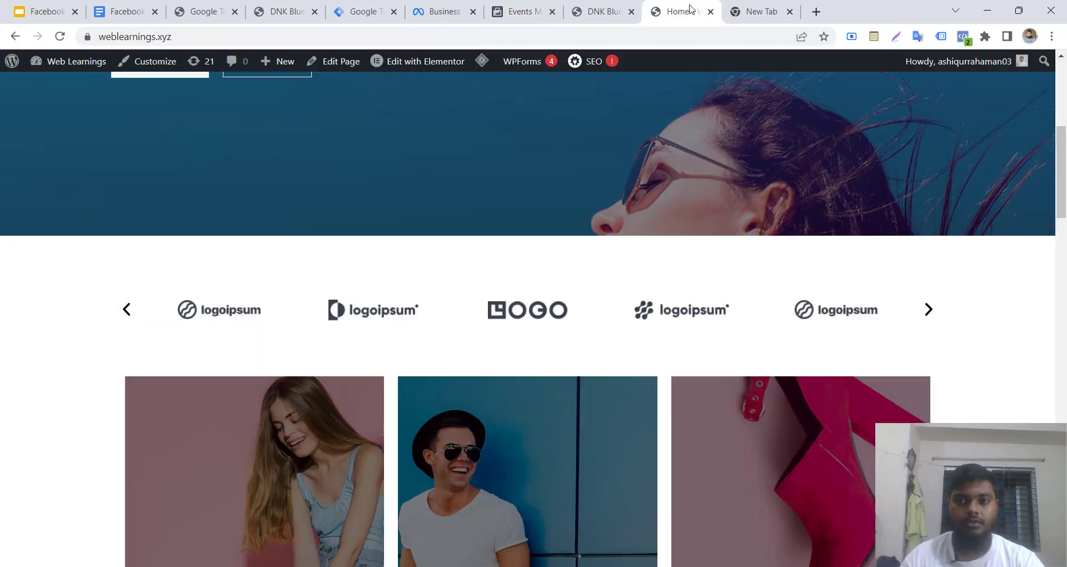
middle_click(675, 8)
middle_click(675, 7)
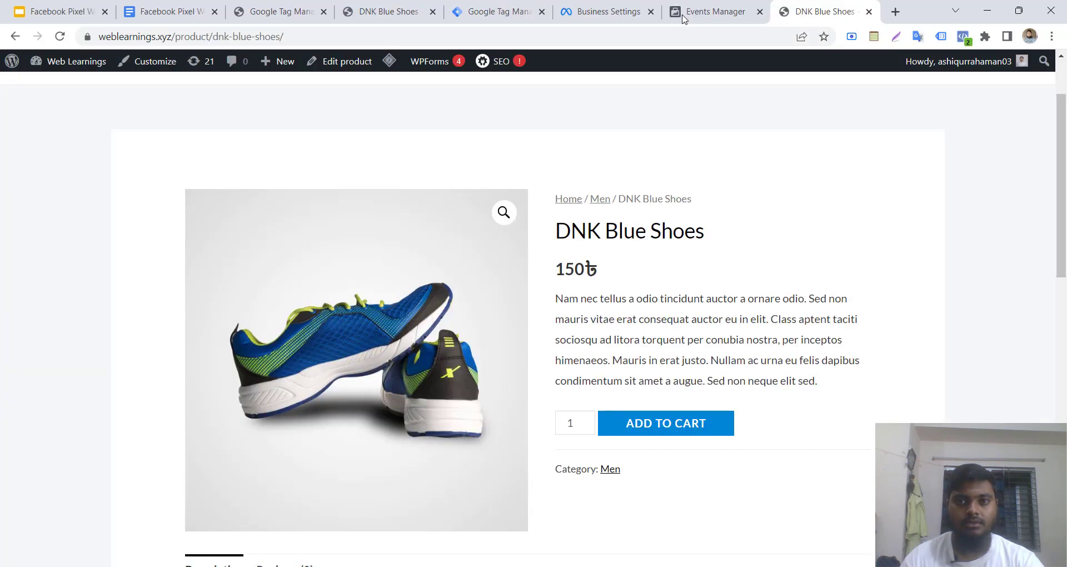
middle_click(796, 6)
Reload the Pixels page in Meta Business Settings to check the activity status of Web Learnings's pixel DEMO
click(662, 14)
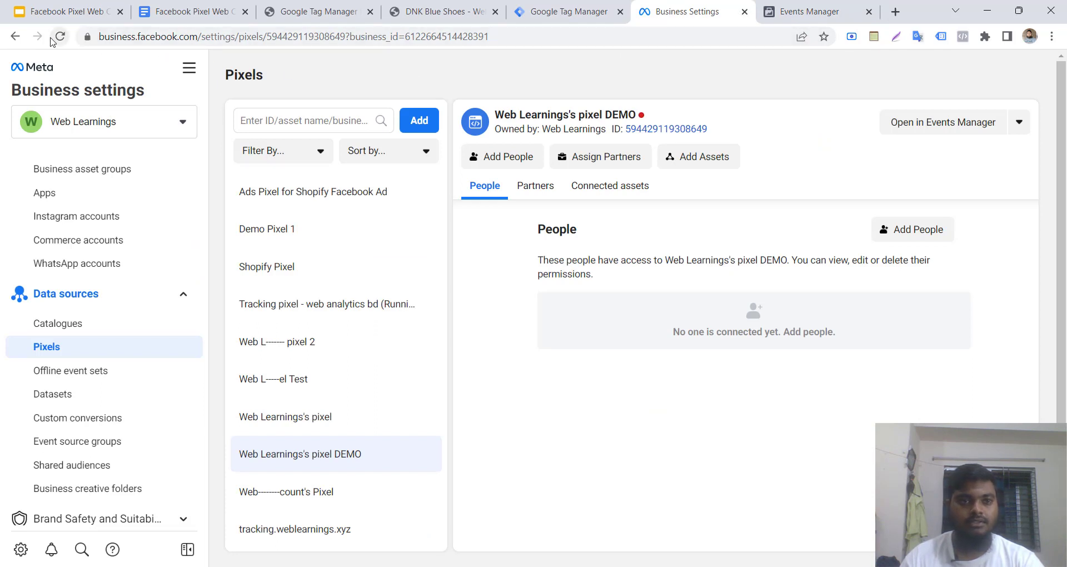
click(63, 37)
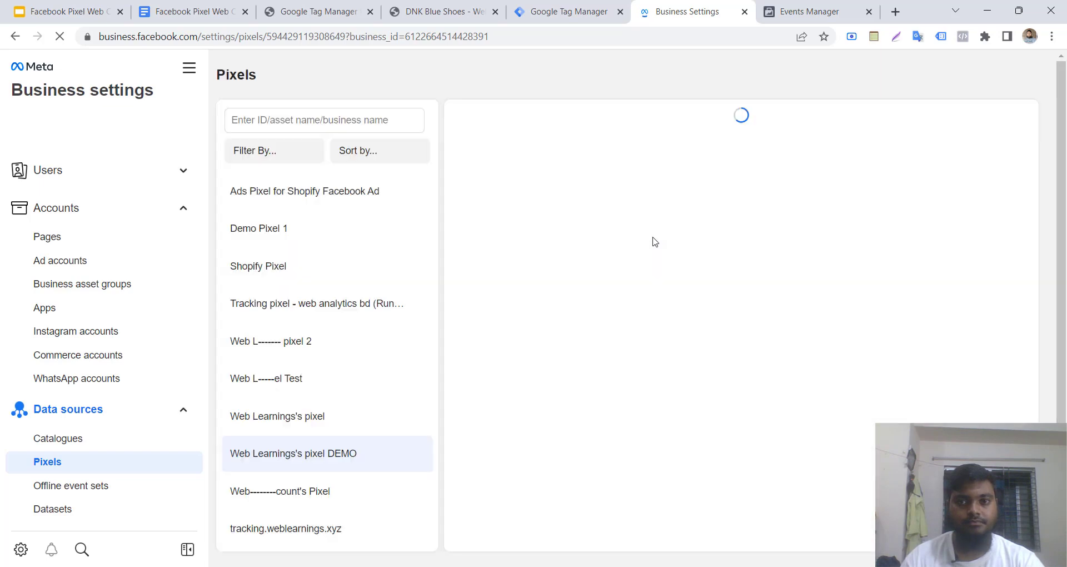
mouse_move(641, 117)
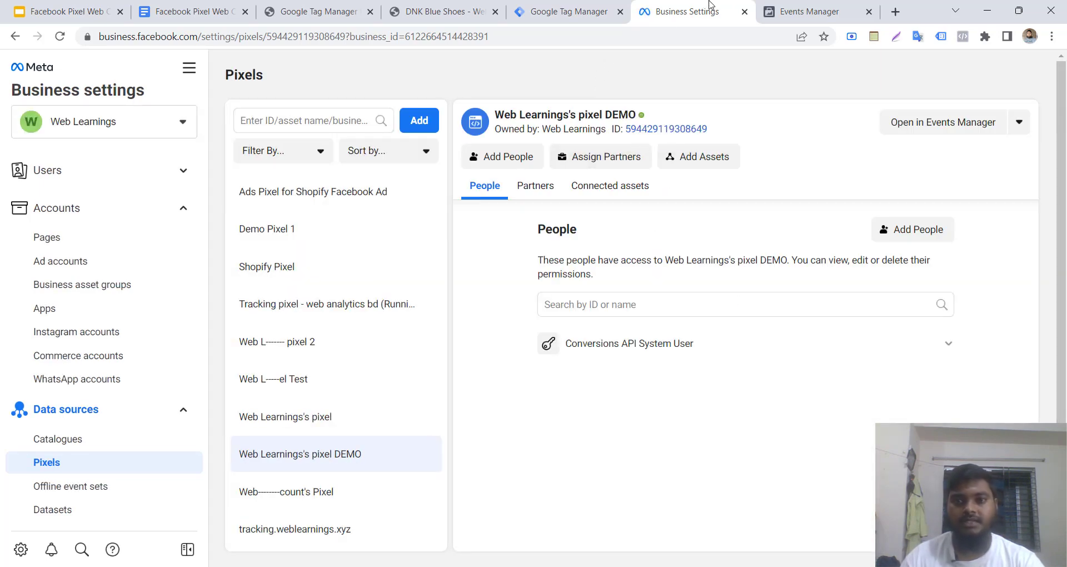
Close the Business Settings tab and open the Variables list of the weblearnings.xyz container in Tag Manager
middle_click(691, 13)
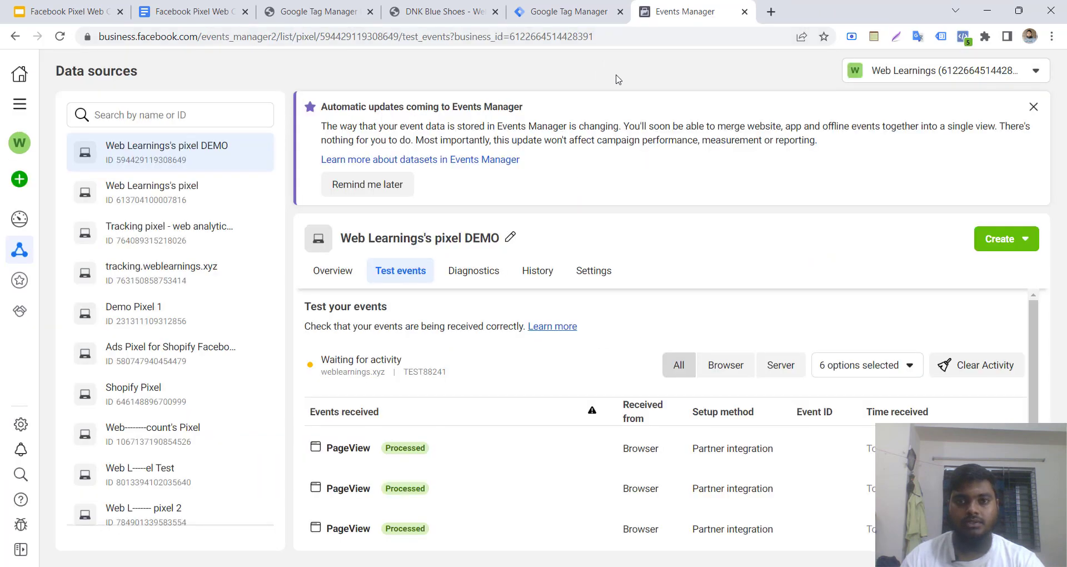
double_click(609, 449)
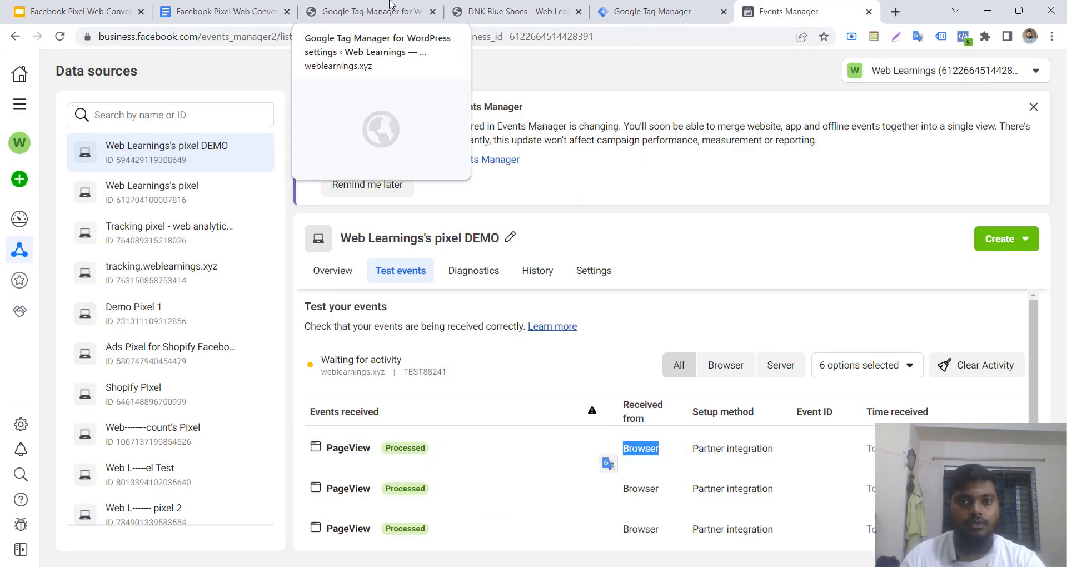
click(628, 10)
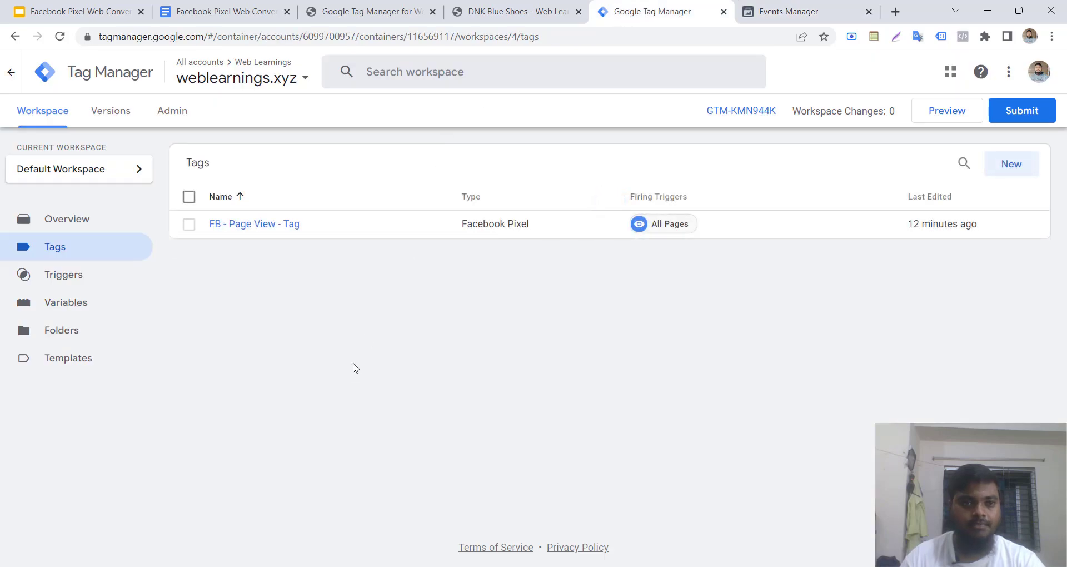
click(70, 307)
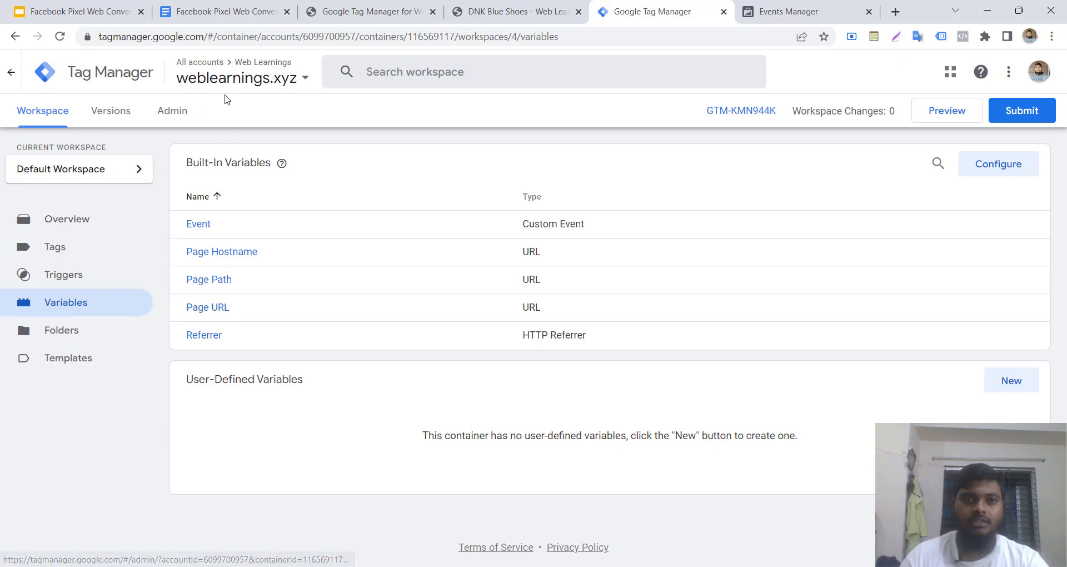
Consult the ViewContent setup notes and open the WooCommerce integration settings of the Google Tag Manager for WordPress plugin to check Track enhanced e-commerce
click(222, 12)
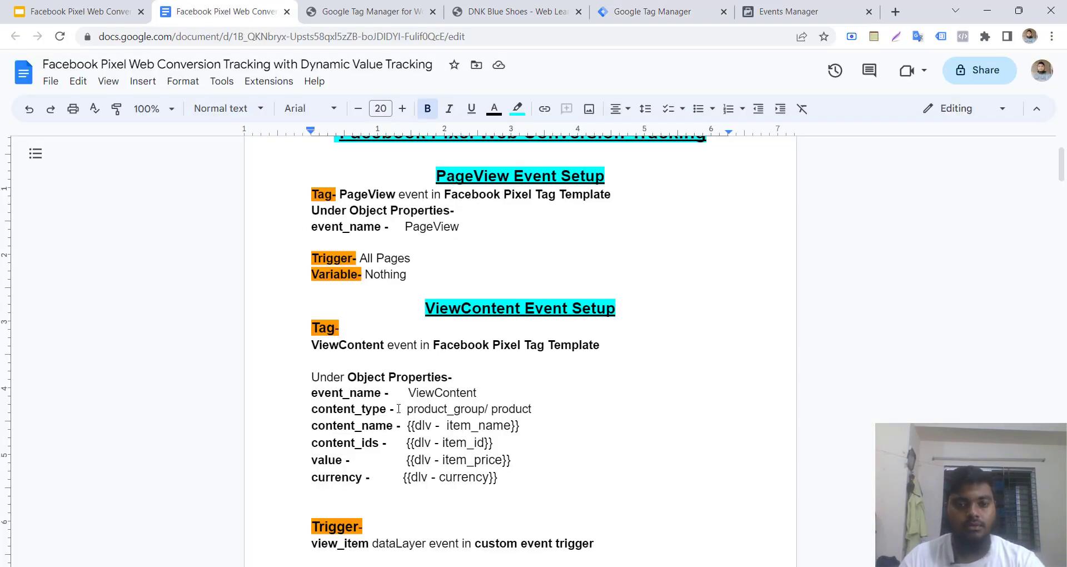
click(370, 11)
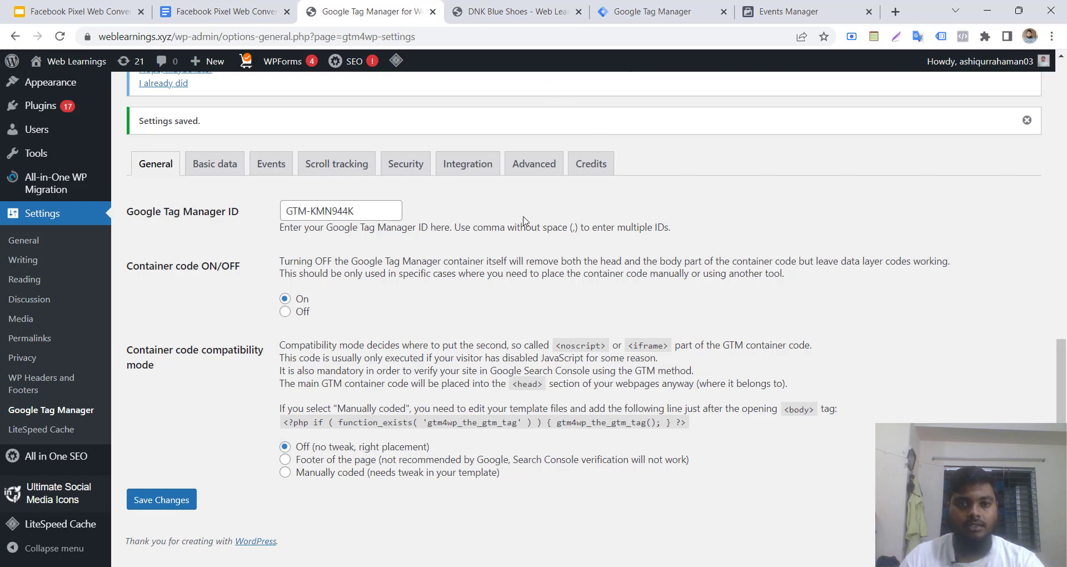
click(484, 167)
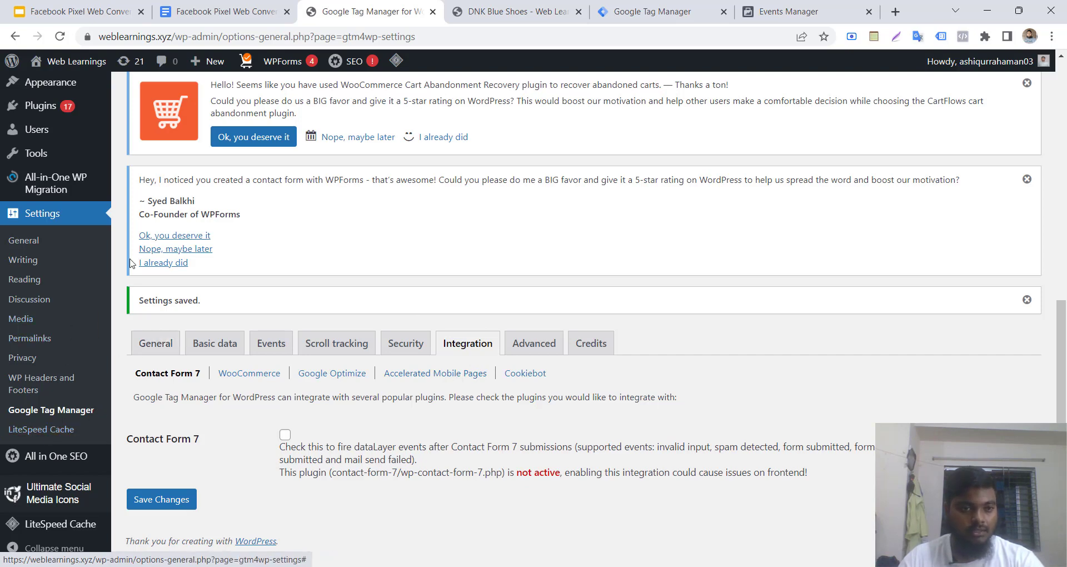
click(242, 375)
scroll(243, 381, down, 4)
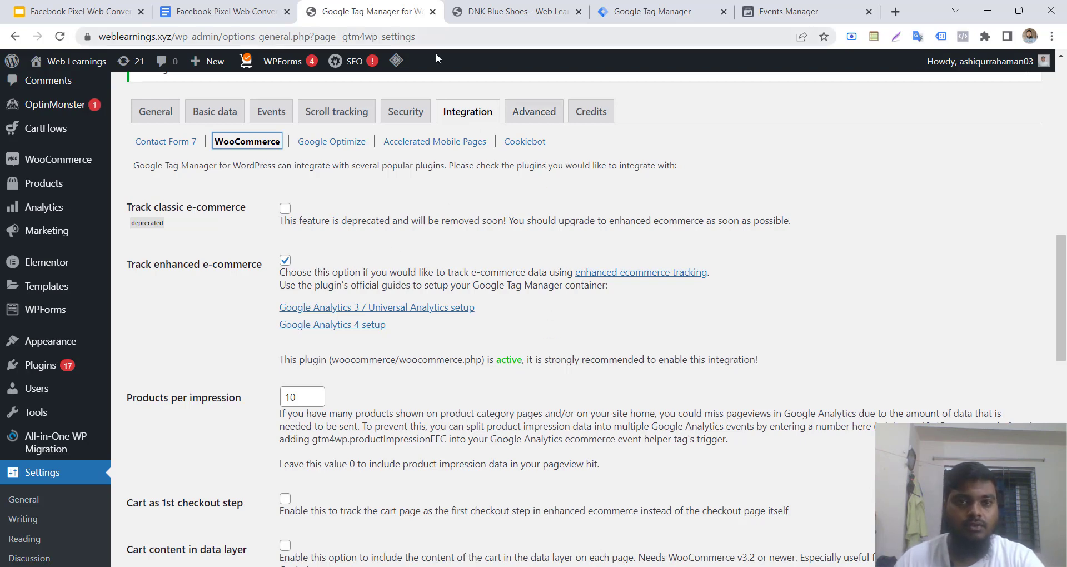
Return to the Tag Manager workspace and start a preview of container GTM-KMN944K
click(273, 4)
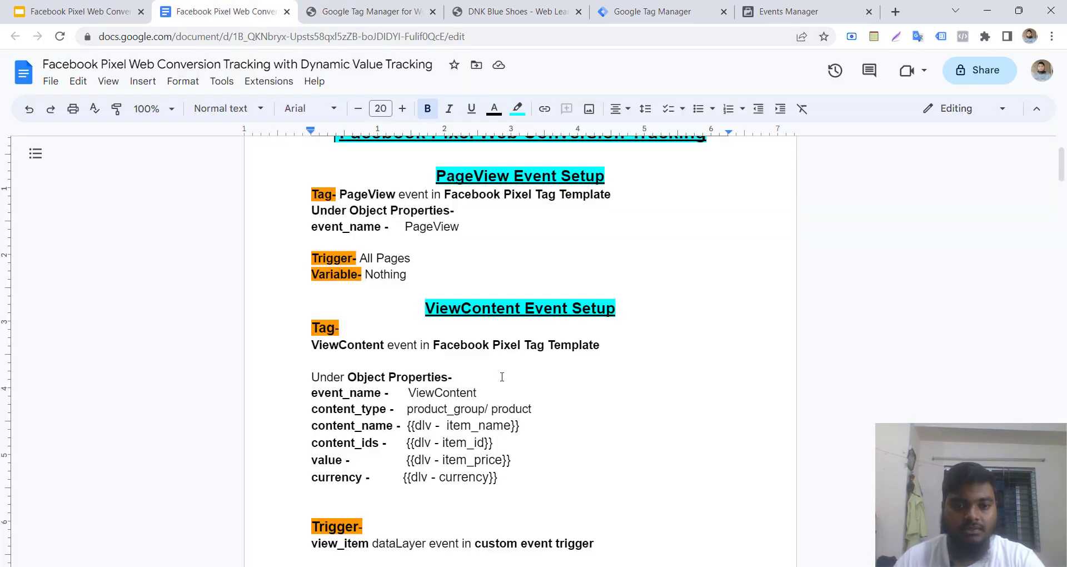
click(499, 8)
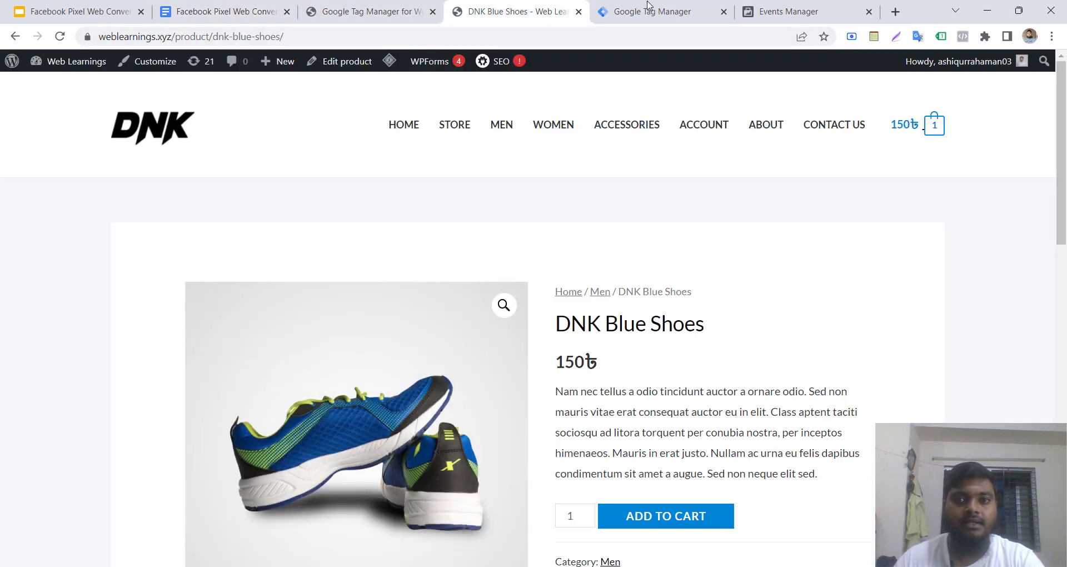
click(647, 8)
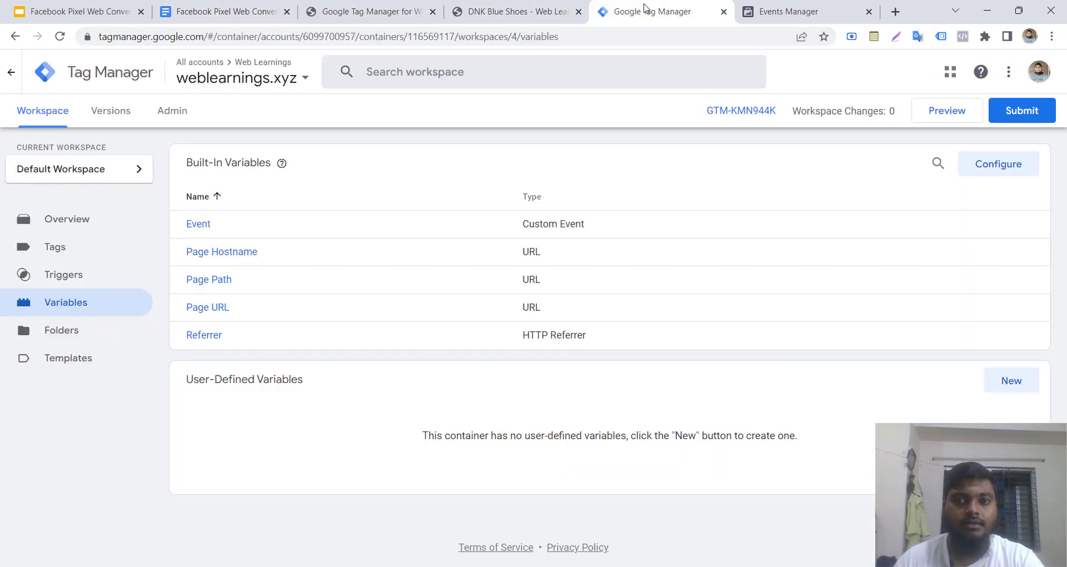
click(934, 119)
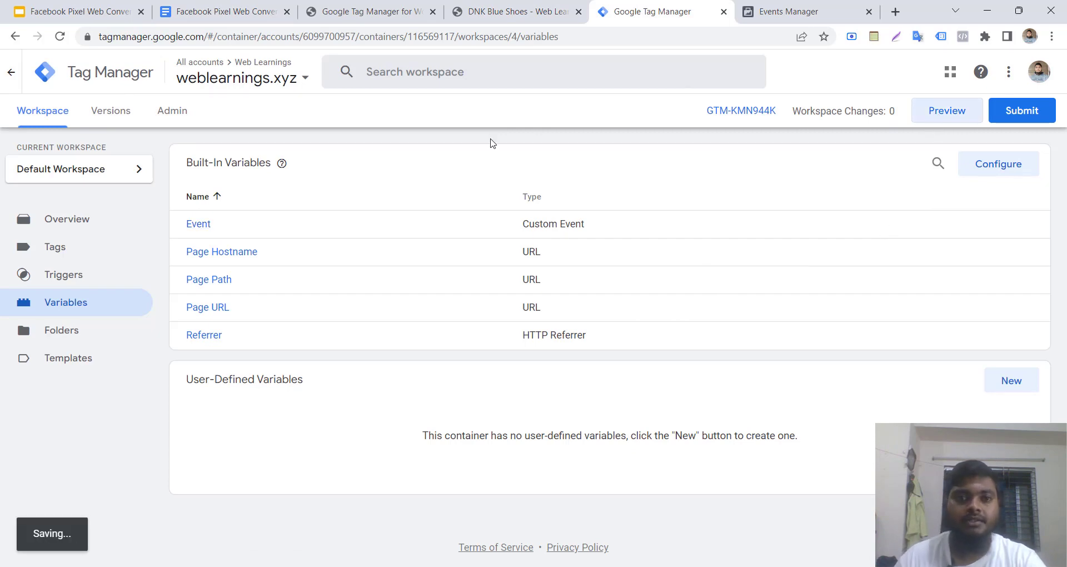
Review the WordPress plugin's WooCommerce tracking options from Track enhanced e-commerce down to the end of the page
click(374, 7)
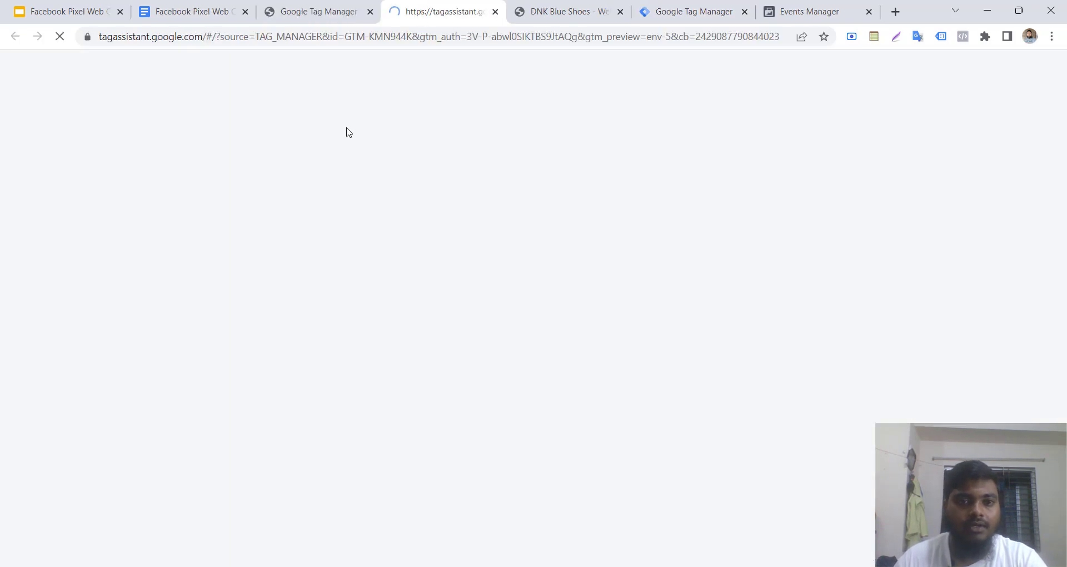
click(313, 12)
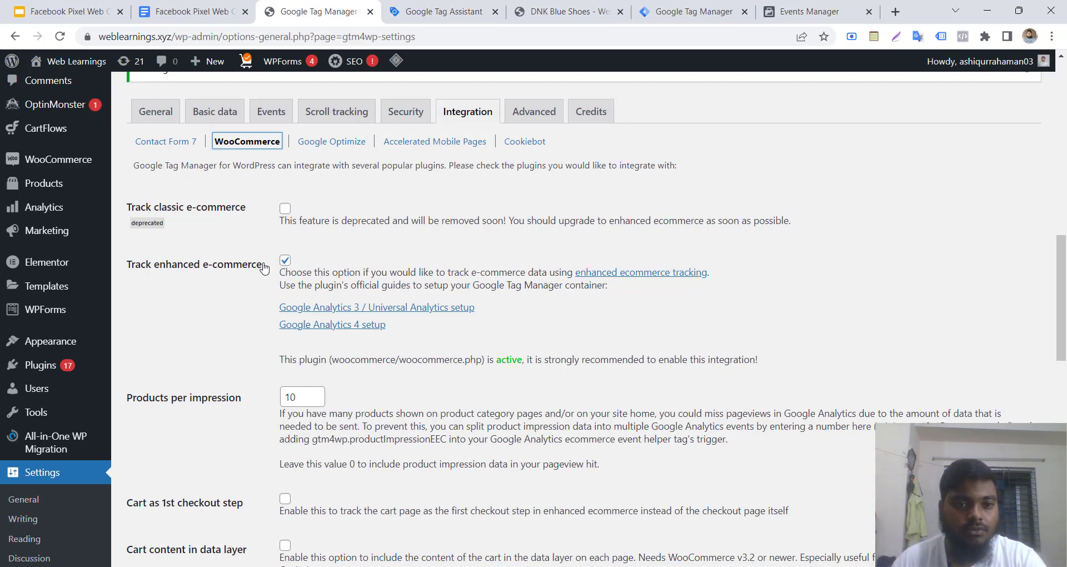
scroll(264, 269, down, 12)
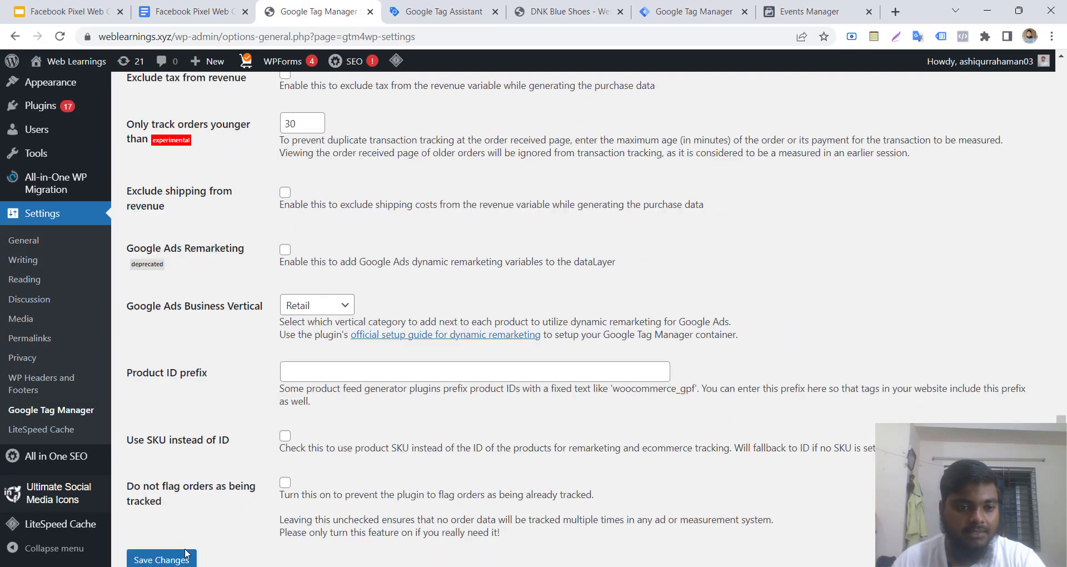
click(185, 555)
Connect Tag Assistant to the weblearnings.xyz site for debugging
click(730, 6)
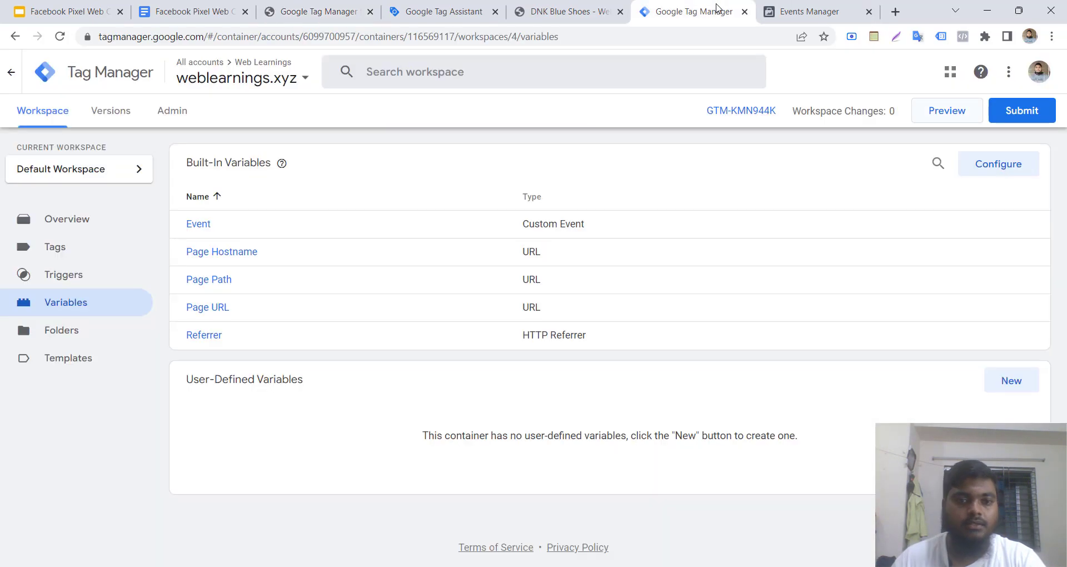
click(583, 5)
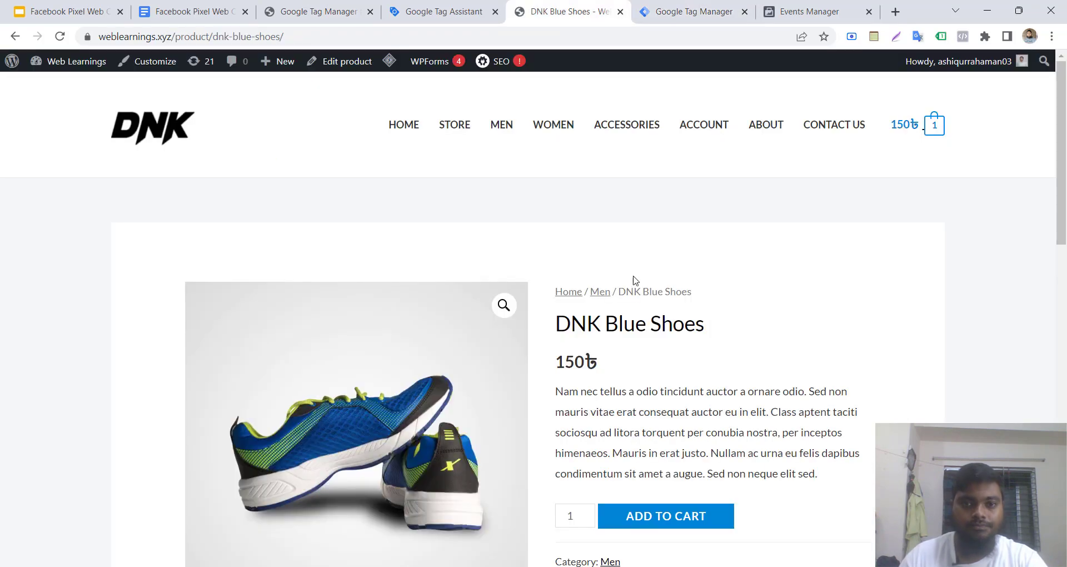
click(439, 10)
click(526, 429)
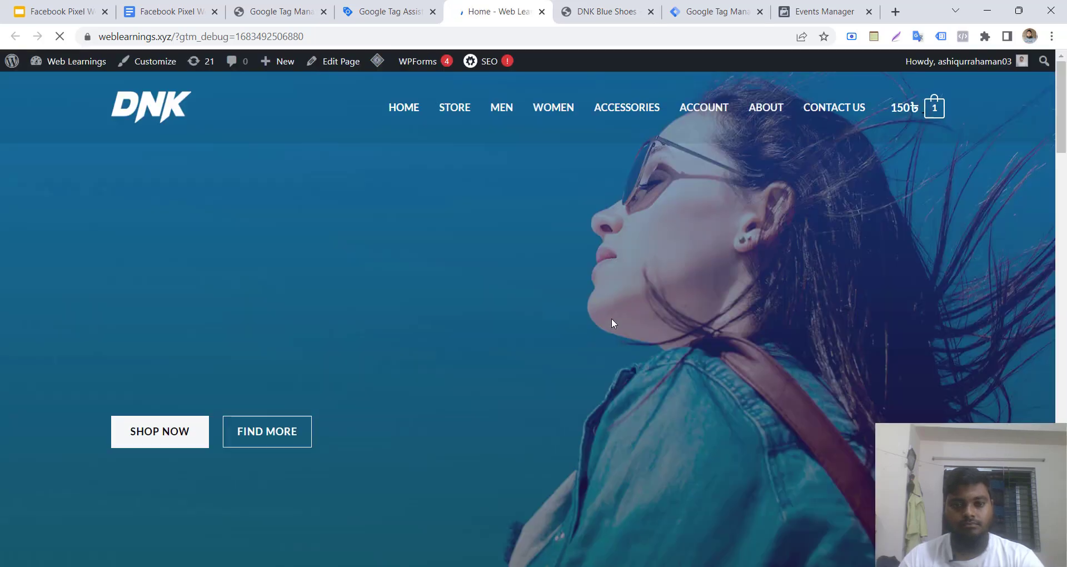
Open the Light Brown Purse product page from the home page's Featured Products in the debug session
scroll(758, 339, down, 4)
scroll(759, 340, down, 14)
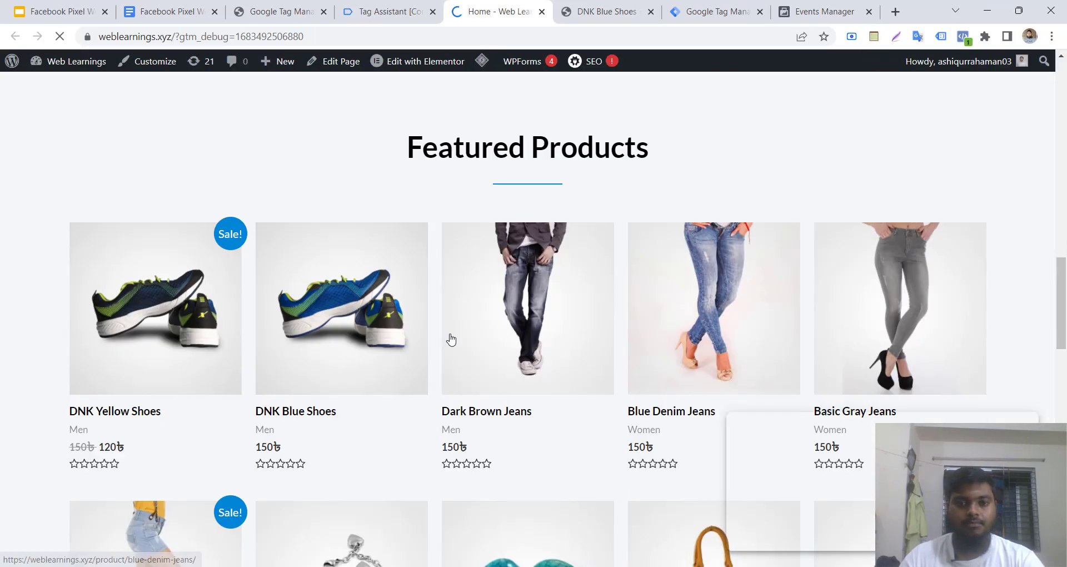
scroll(790, 282, down, 3)
scroll(714, 344, down, 3)
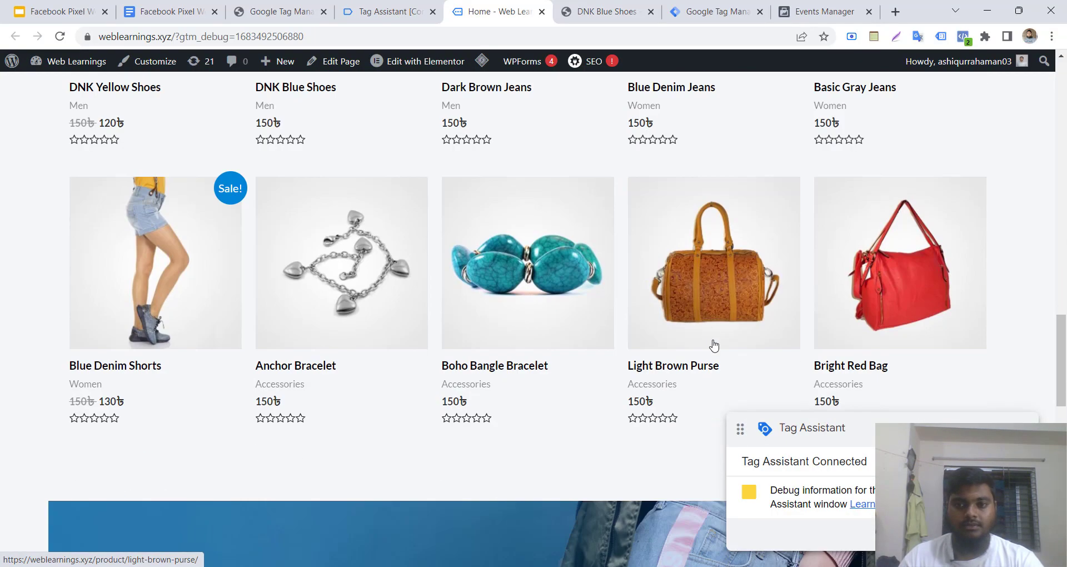
click(698, 286)
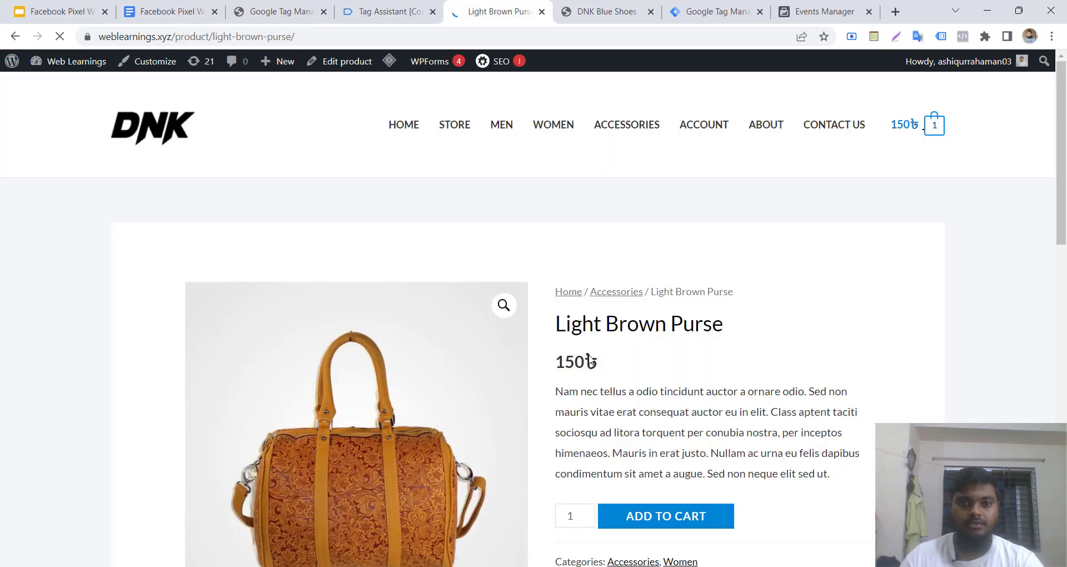
scroll(661, 344, down, 5)
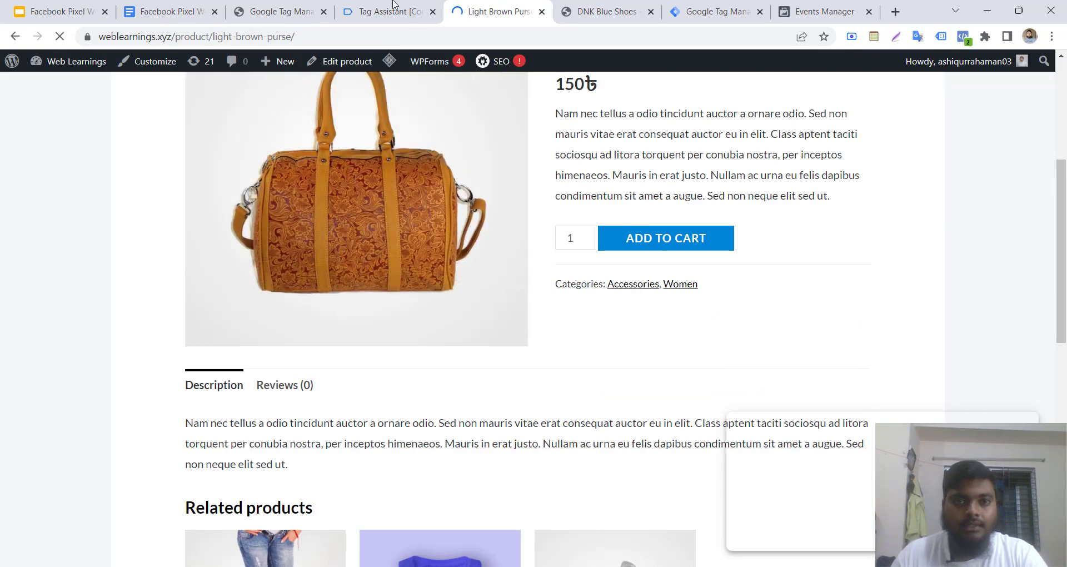
Examine the data layer values of the Light Brown Purse page's view_item_list event in Tag Assistant
click(396, 8)
click(519, 314)
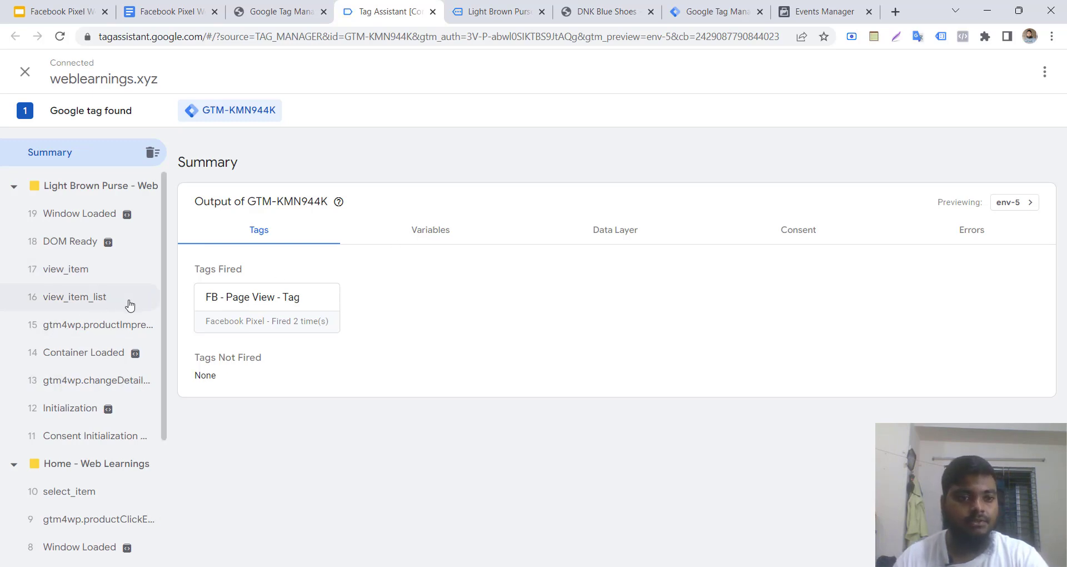
click(86, 297)
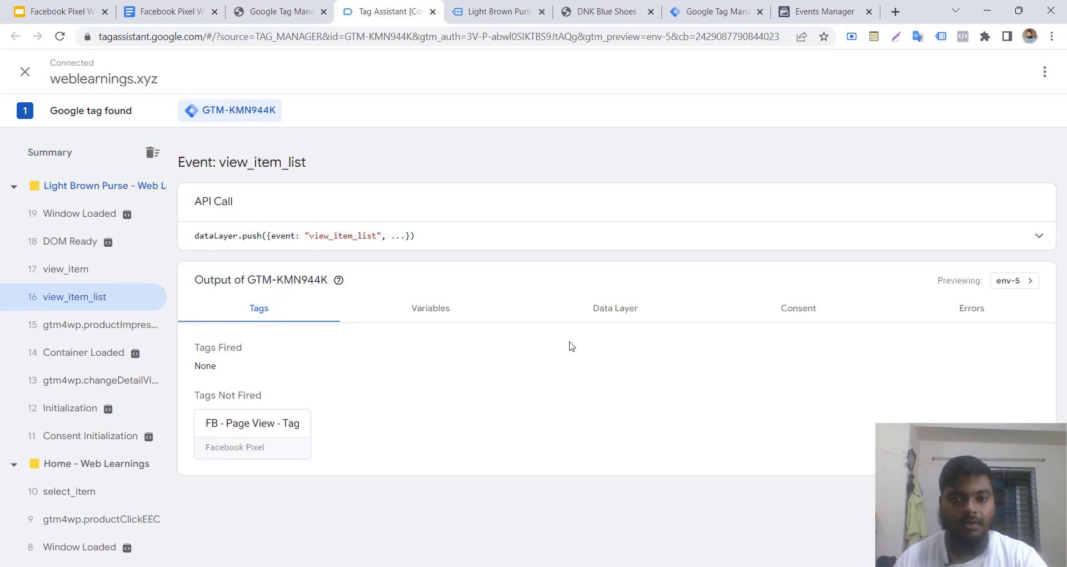
click(596, 308)
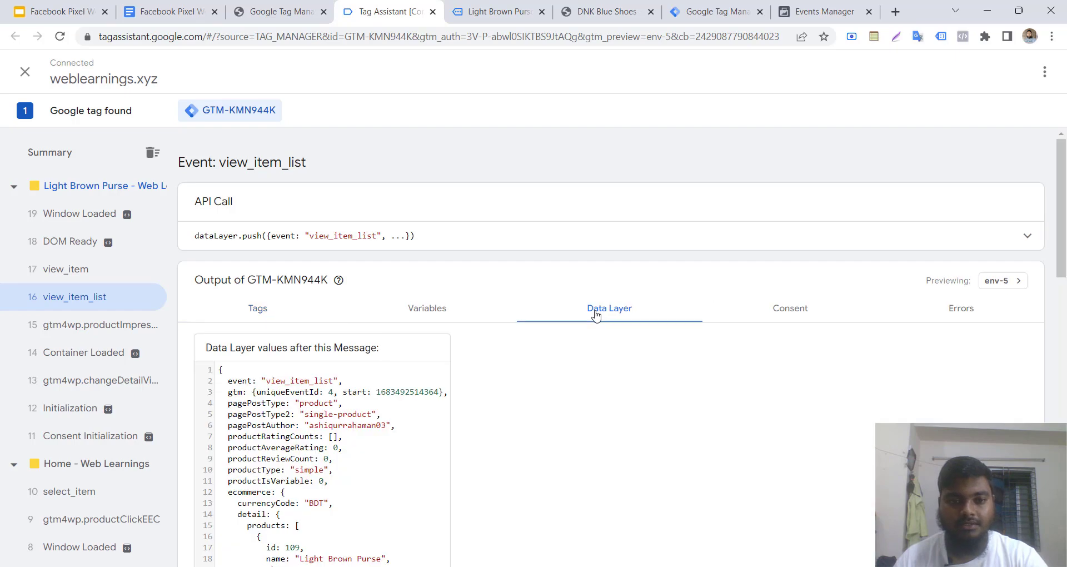
scroll(597, 316, down, 4)
drag(225, 160, 331, 521)
scroll(312, 361, down, 11)
Compare the items in the view_item_list data layer with the Related products on the Light Brown Purse page
click(503, 12)
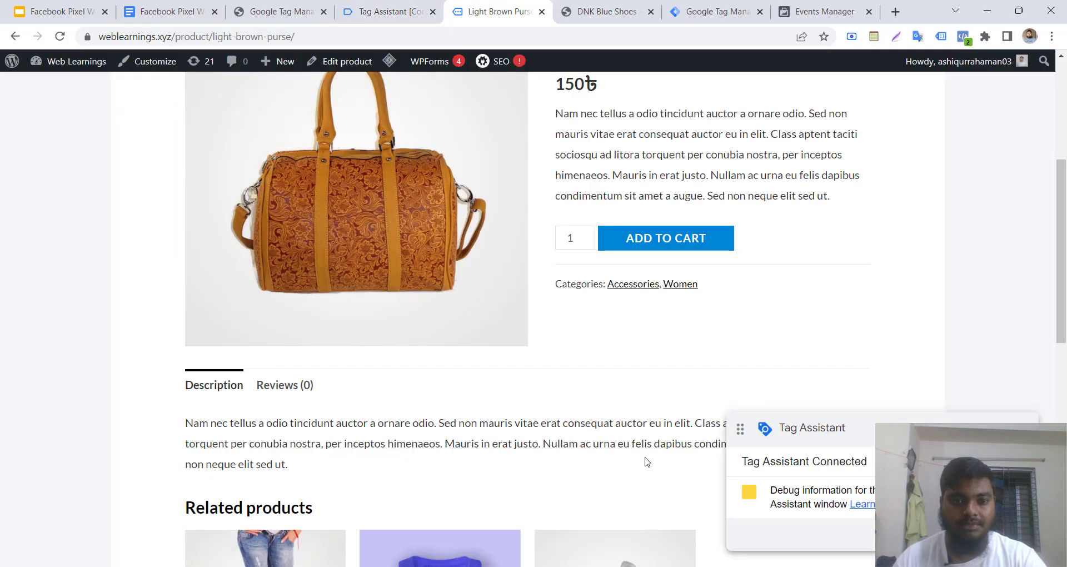
scroll(513, 197, up, 4)
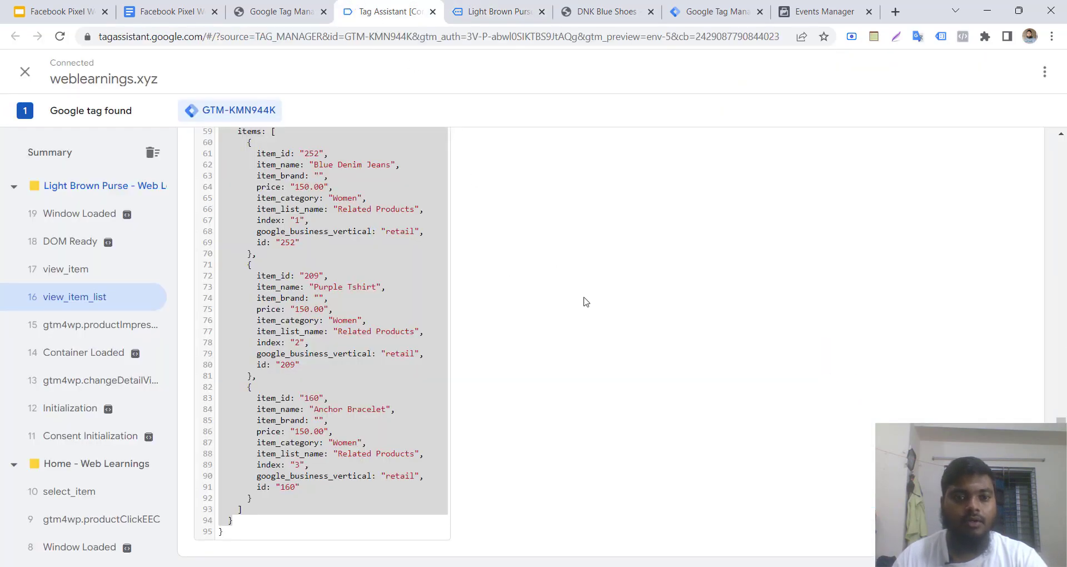
click(303, 377)
scroll(303, 376, up, 5)
scroll(303, 376, up, 10)
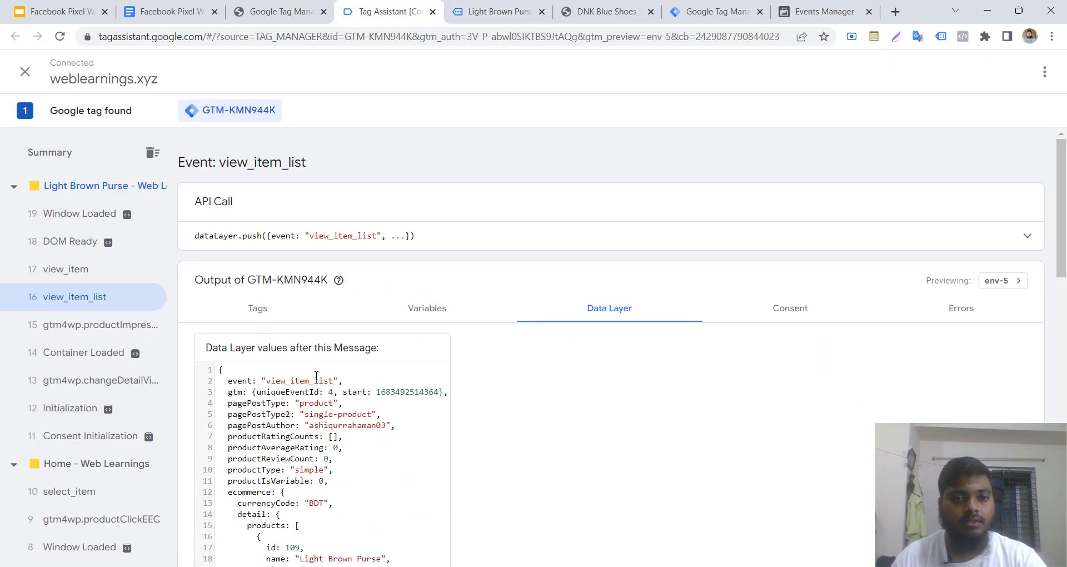
Recheck the enhanced e-commerce settings in the WordPress plugin and return to the view_item_list event in Tag Assistant
click(289, 3)
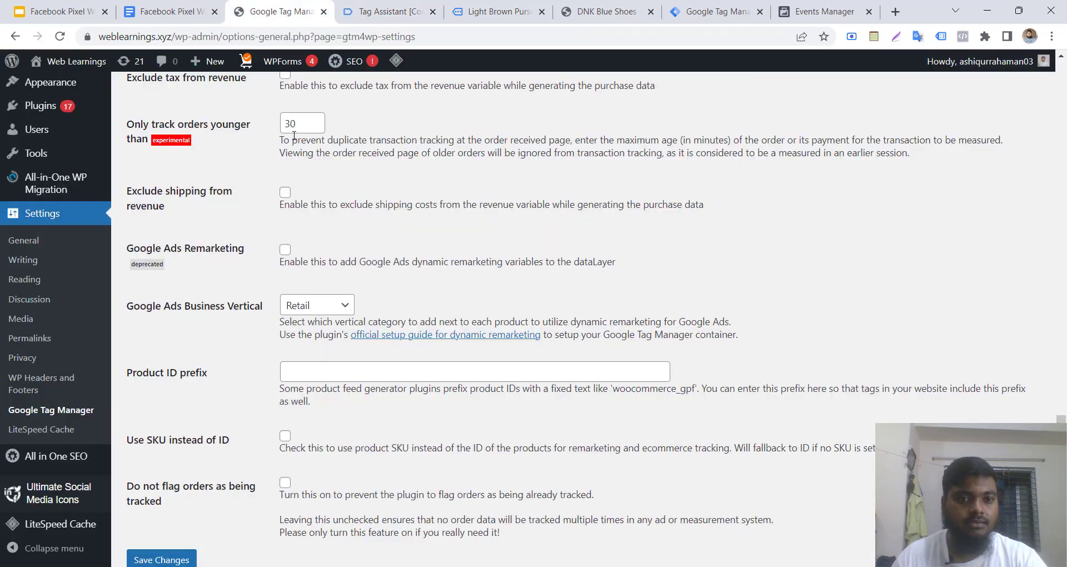
scroll(368, 244, up, 12)
scroll(364, 218, up, 3)
click(389, 6)
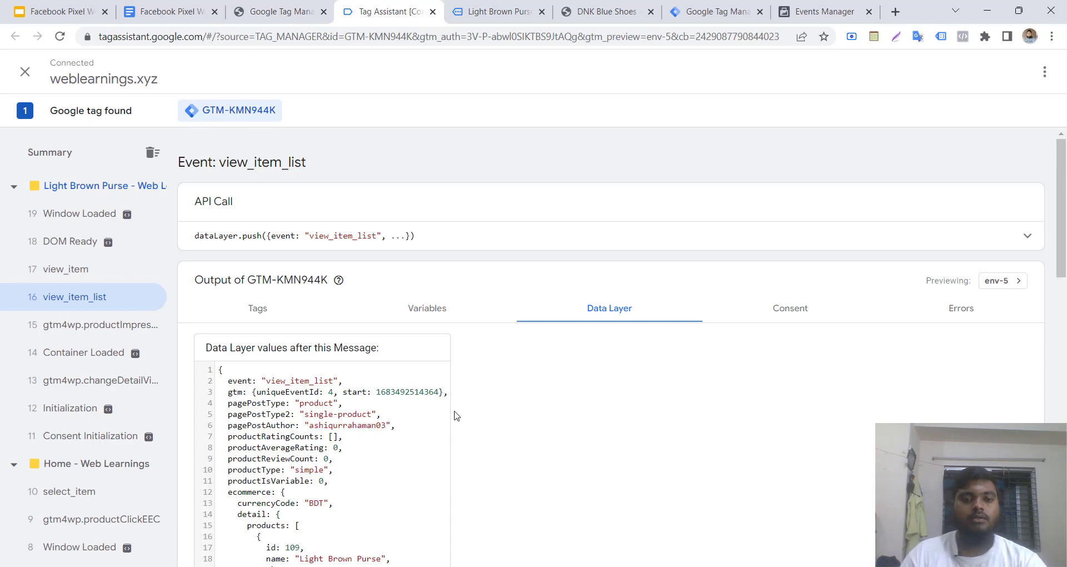
Examine the ecommerce currency code and product detail values in the view_item_list data layer
scroll(409, 385, down, 4)
drag(227, 258, 305, 449)
click(346, 386)
scroll(355, 403, up, 2)
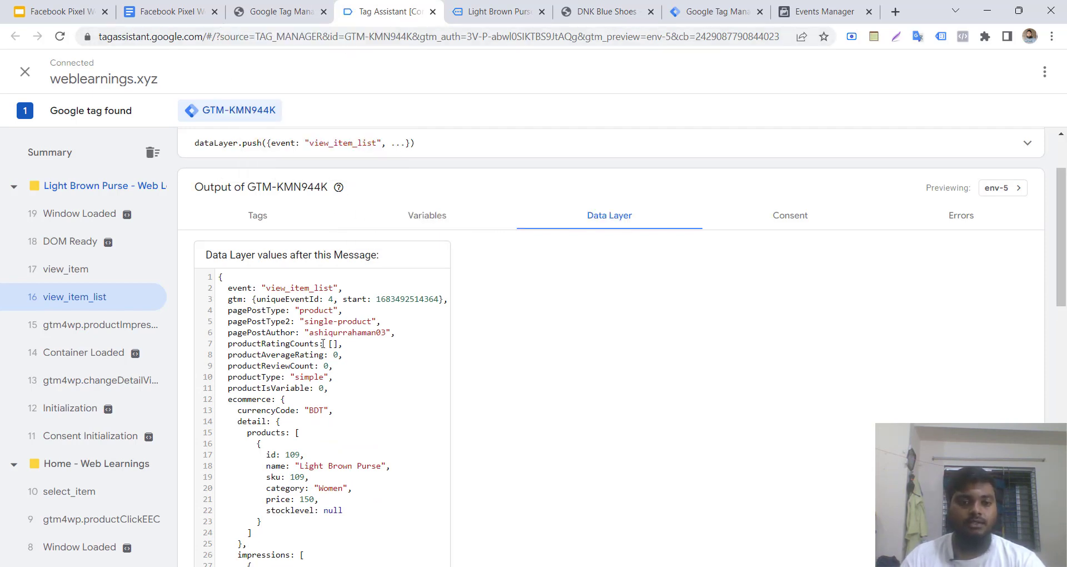
Highlight the event_name property in the ViewContent Event Setup section of the setup document
click(785, 8)
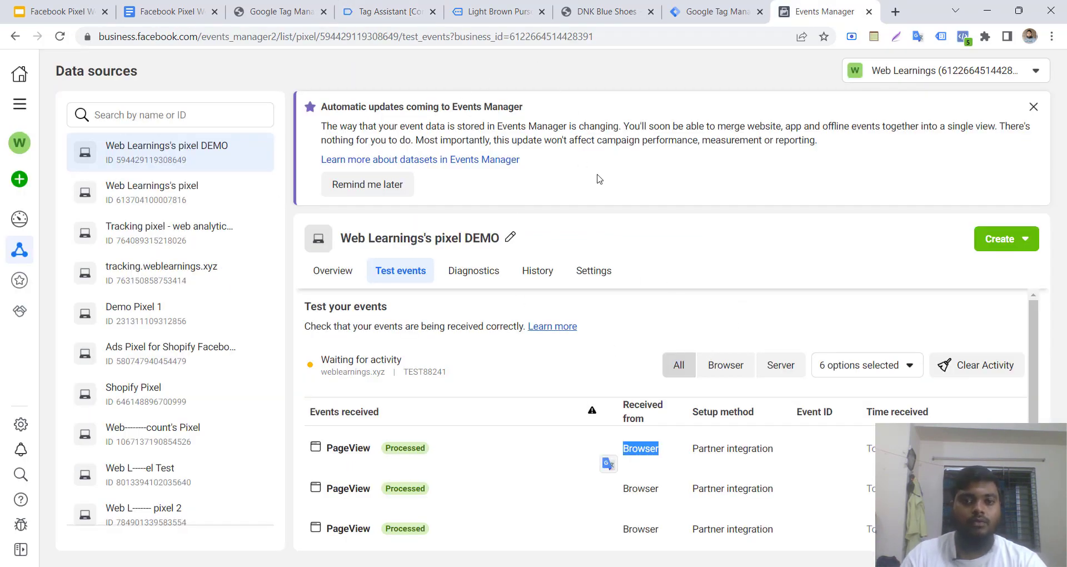
click(606, 190)
click(198, 10)
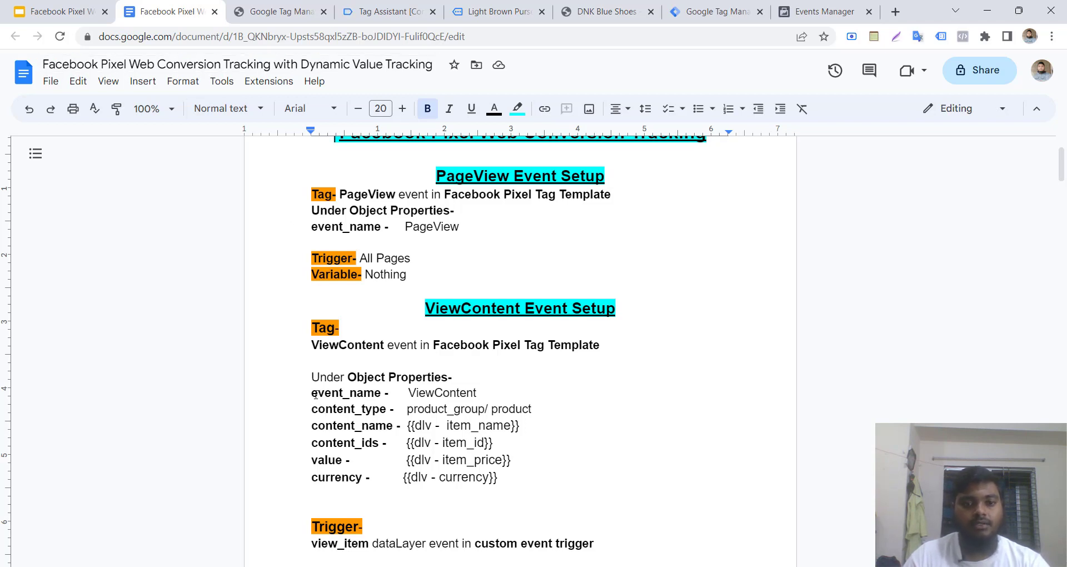
drag(315, 395, 381, 392)
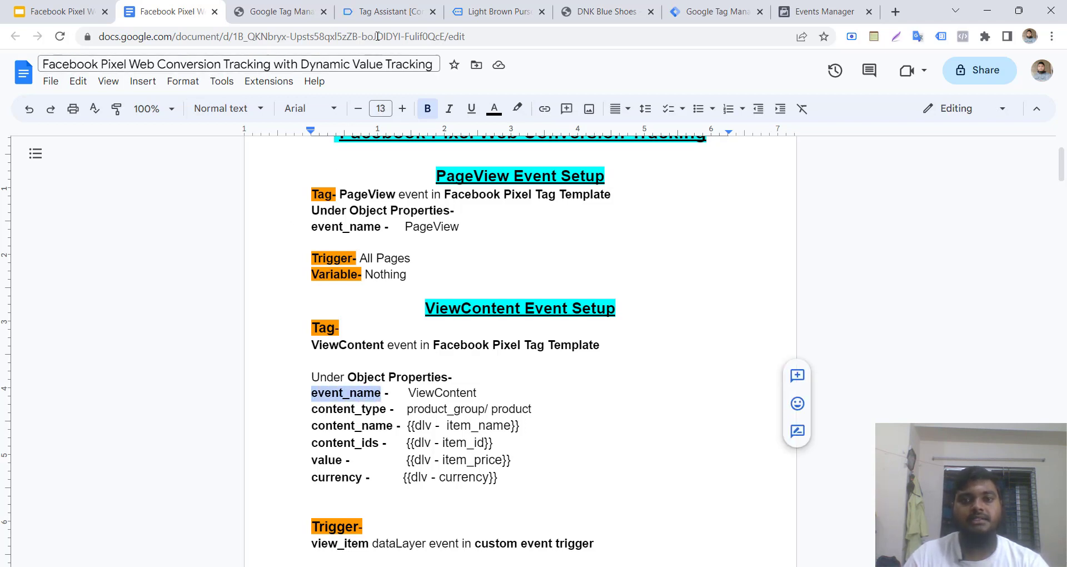
right_click(335, 390)
click(342, 237)
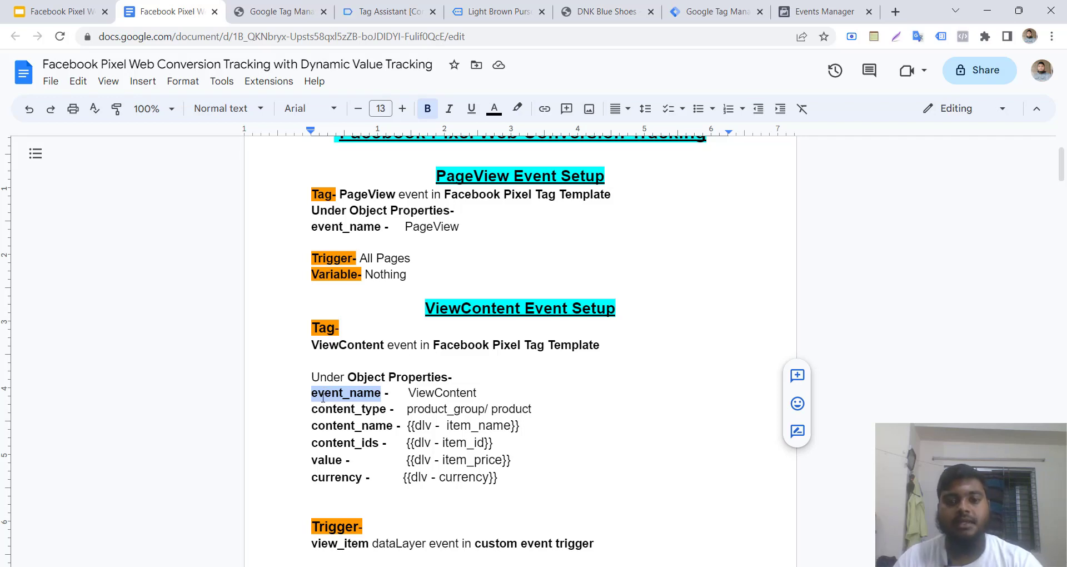
Highlight the ViewContent event name, the content_name property and its dlv - item_name value in the setup document
double_click(423, 392)
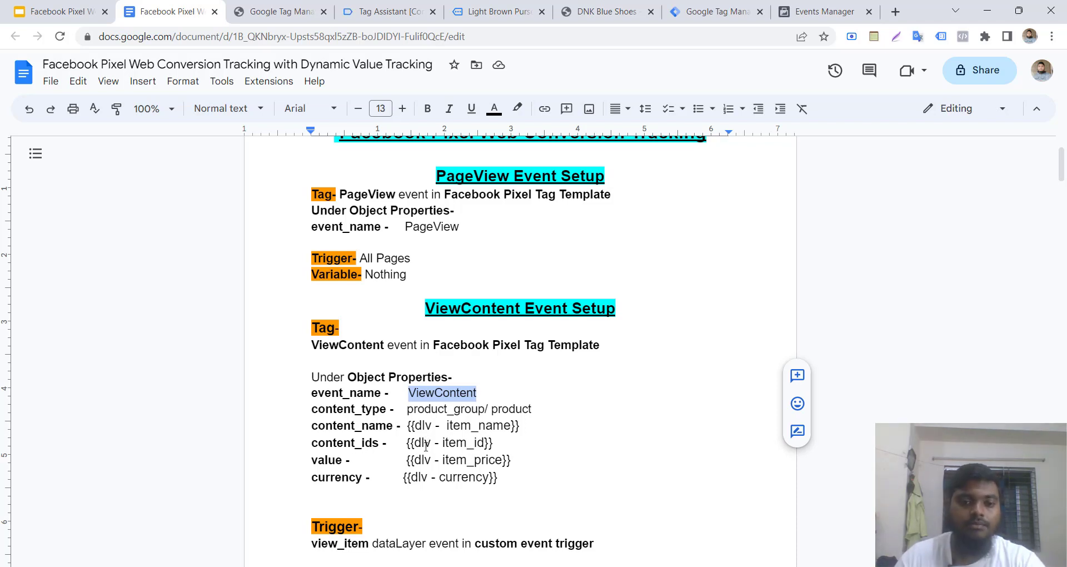
double_click(422, 425)
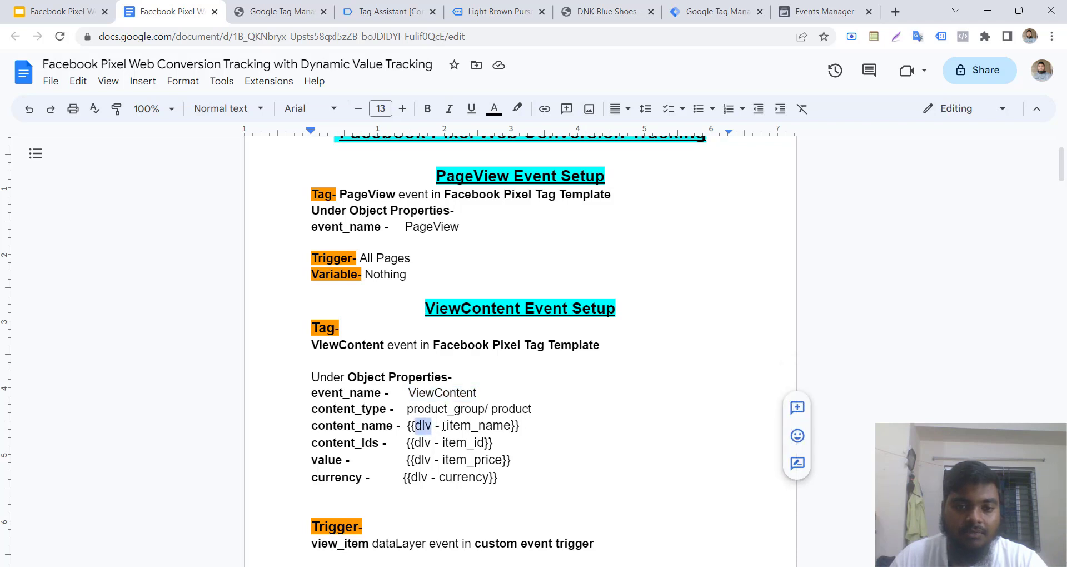
drag(443, 425, 456, 422)
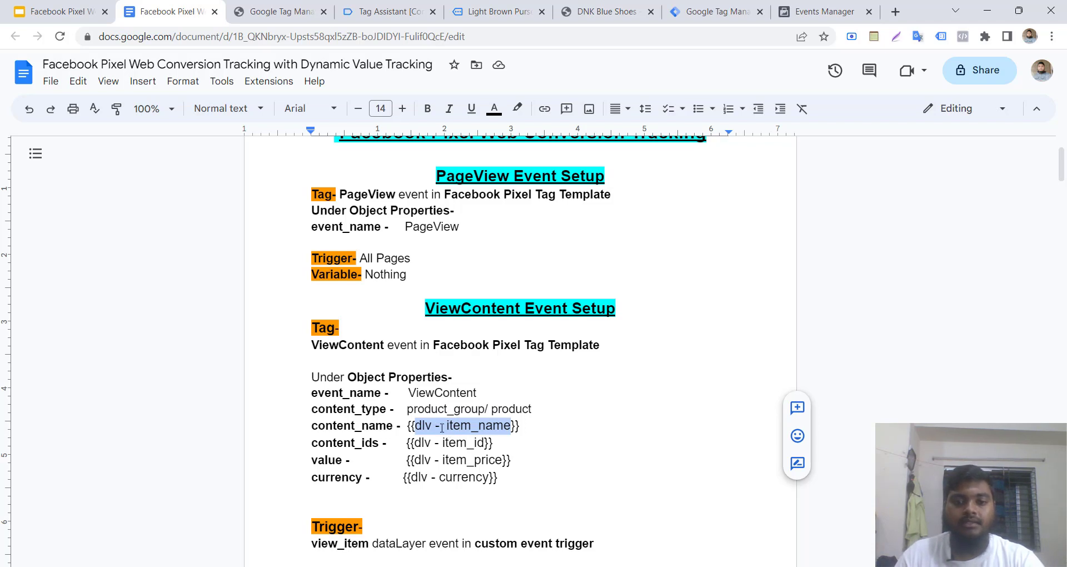
click(392, 438)
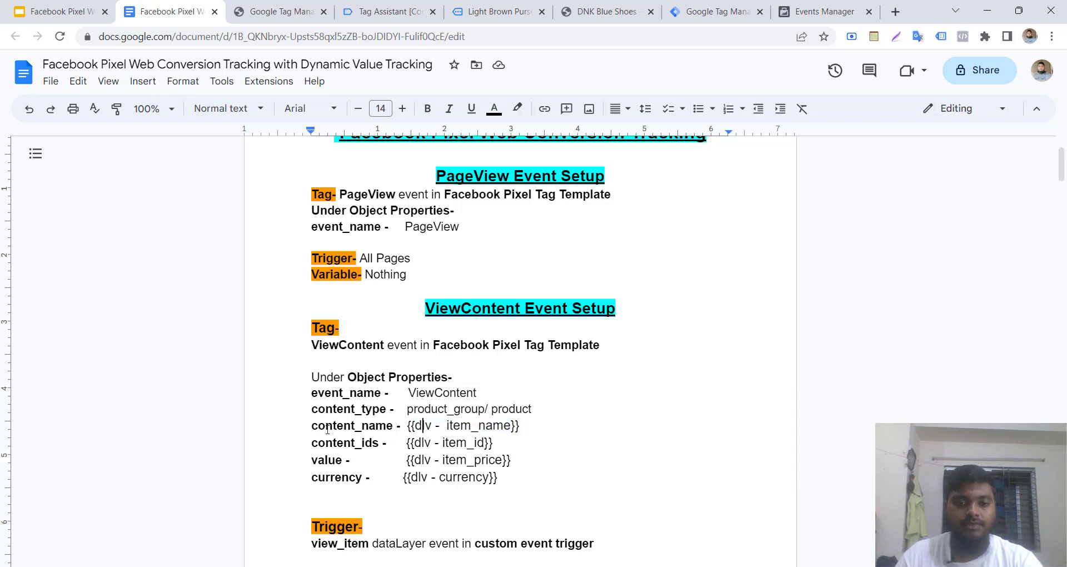
drag(312, 423, 393, 427)
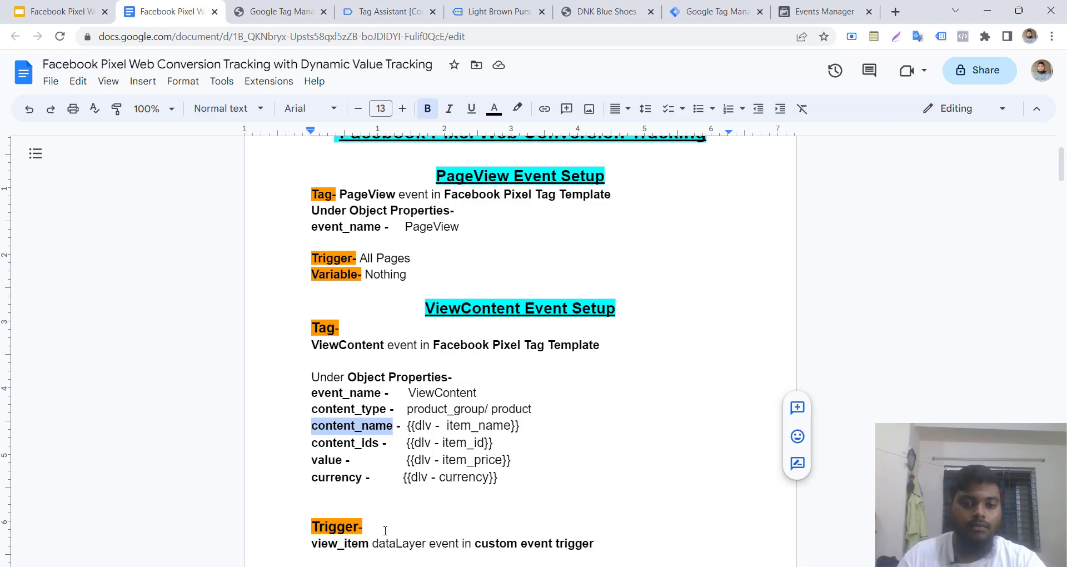
Copy the variable name "dlv - item_name" from the content_name property in the ViewContent section
drag(417, 429, 500, 429)
right_click(500, 429)
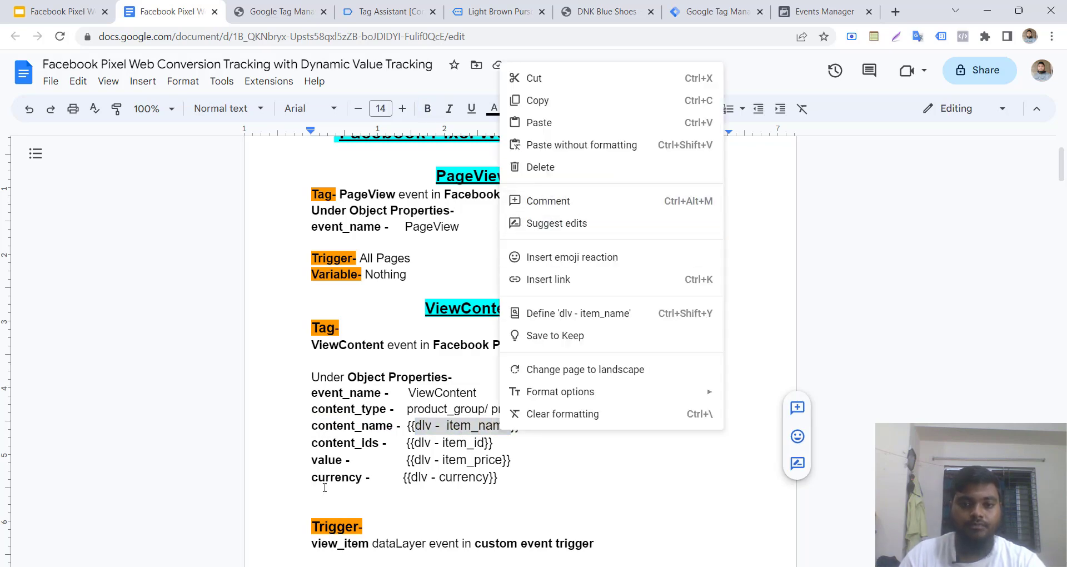
click(574, 101)
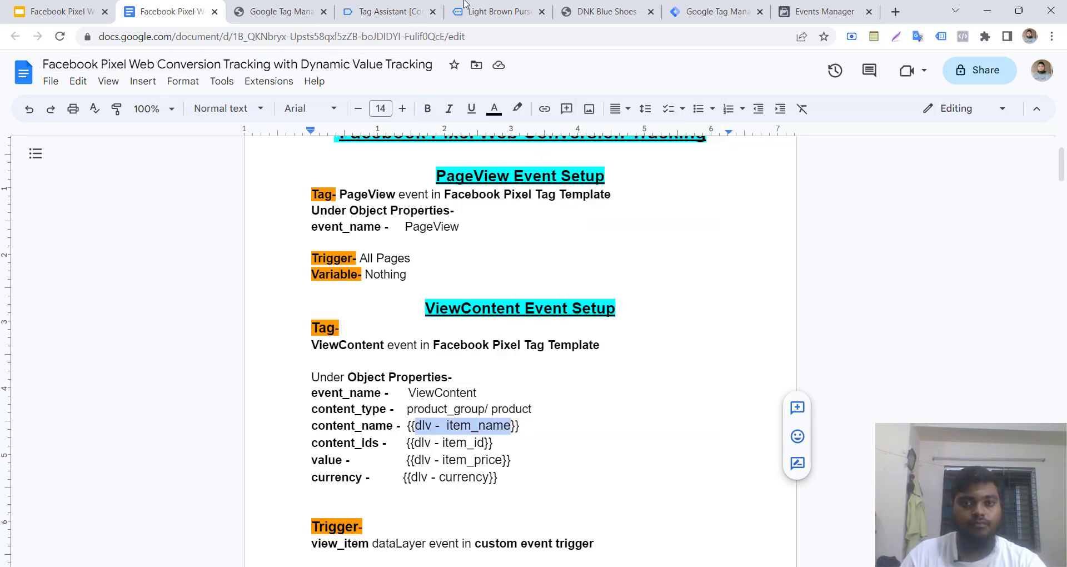
Switch to the Google Tag Manager workspace and move its browser tab directly beside the setup document's tab
click(392, 10)
click(520, 8)
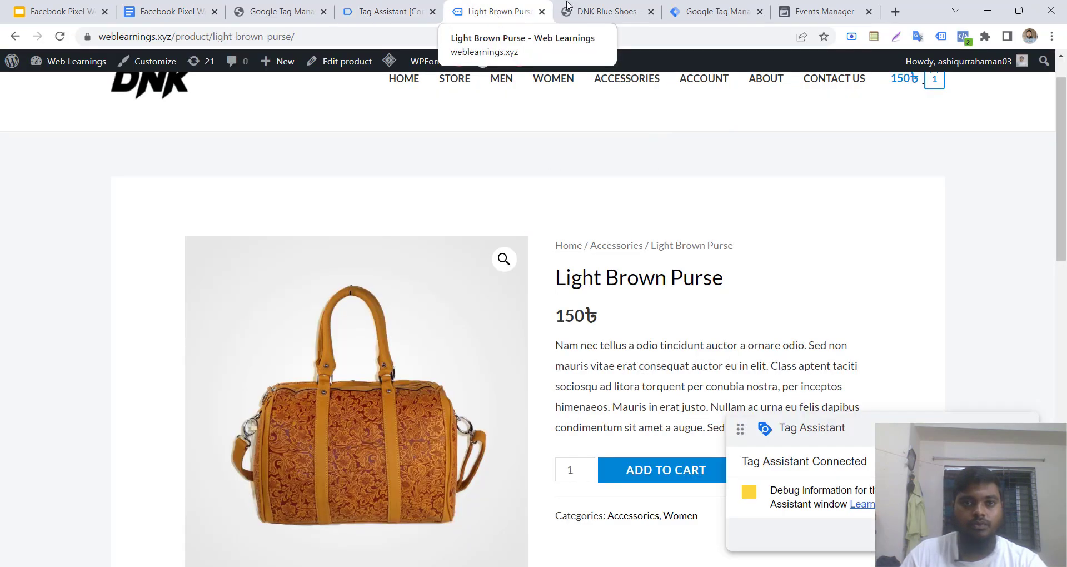
click(412, 10)
click(278, 7)
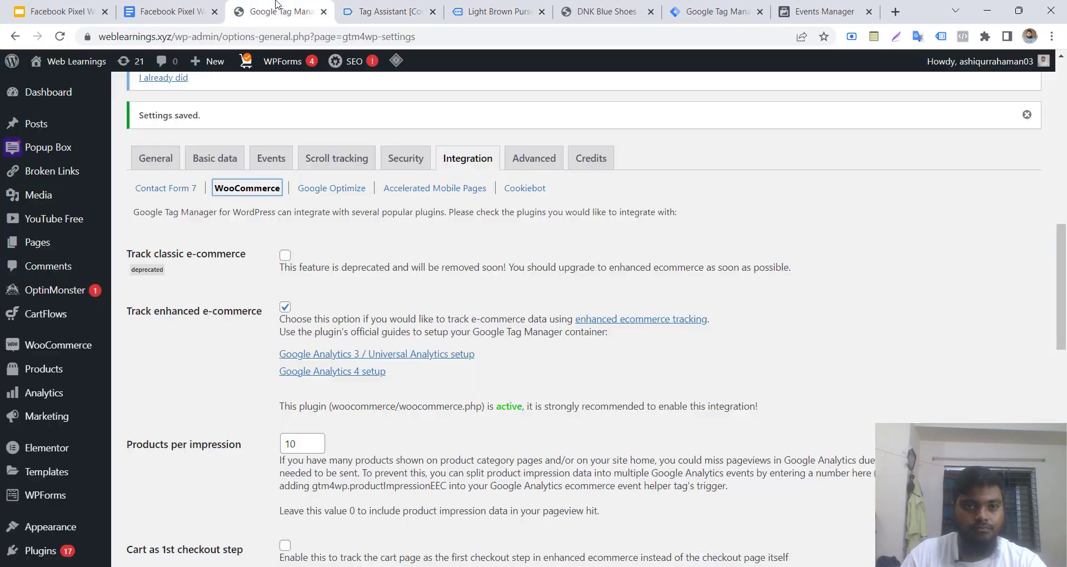
click(725, 5)
drag(726, 6, 278, 10)
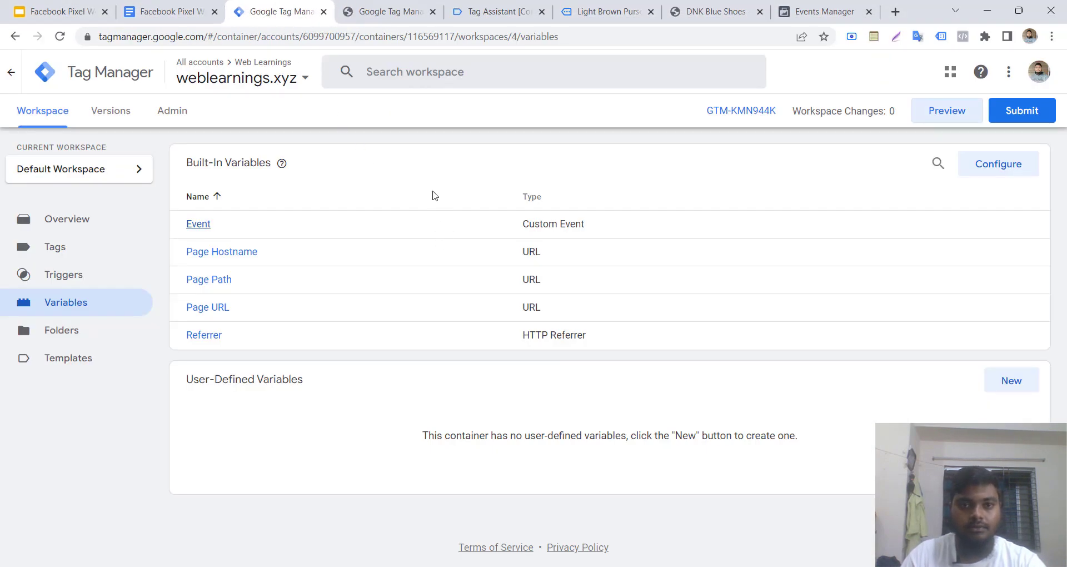
drag(307, 18, 278, 11)
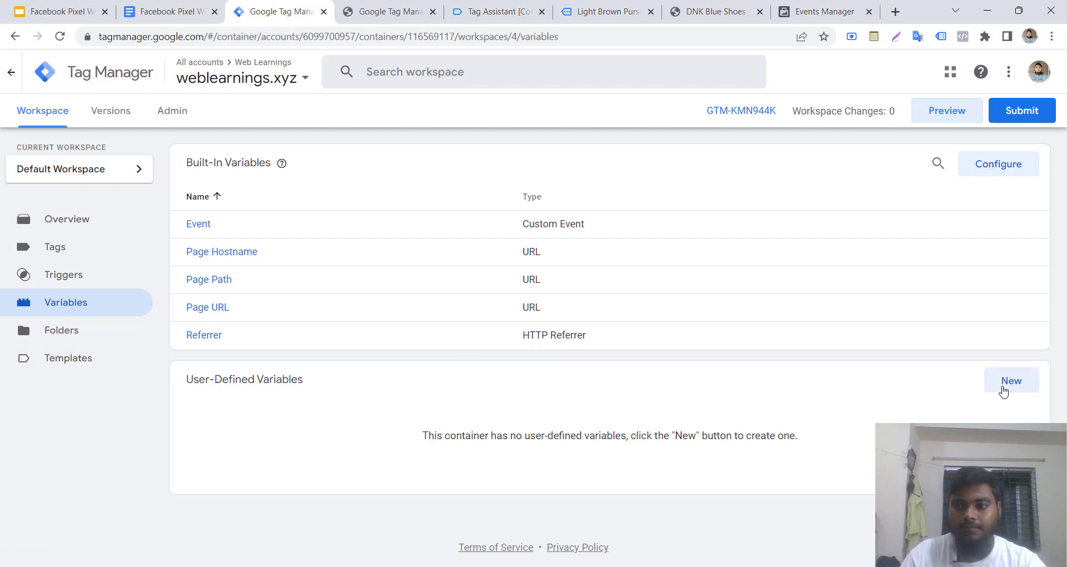
Start a new user-defined variable named "dlv - item_name" and set its type to Data Layer Variable
click(1004, 386)
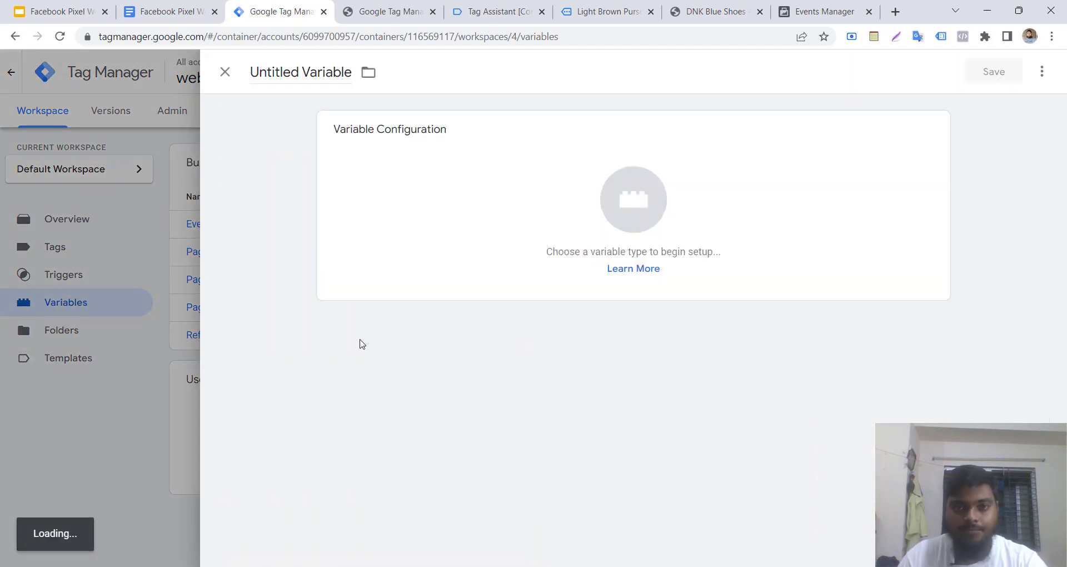
click(284, 74)
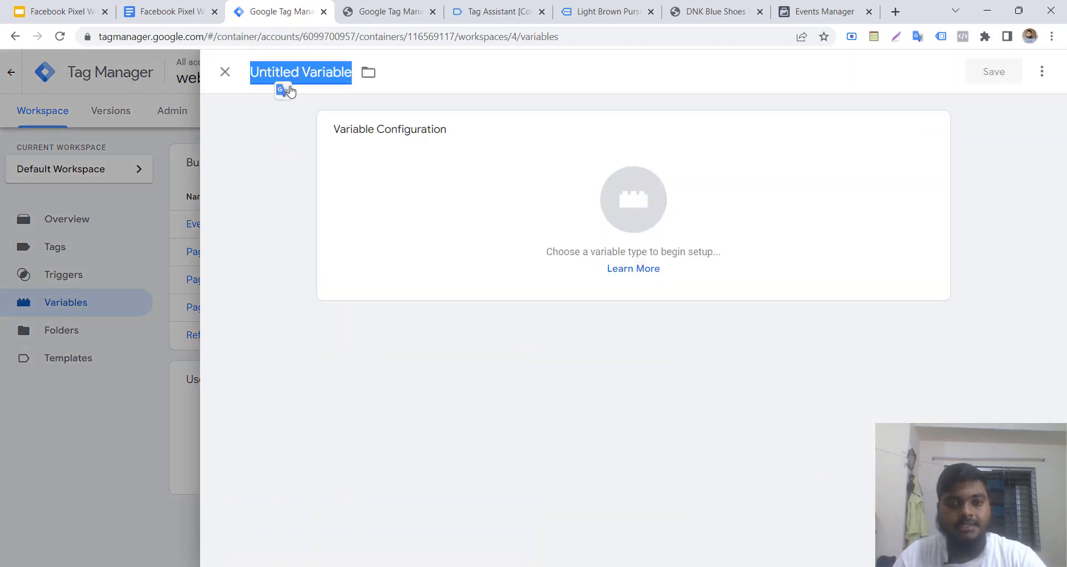
key(ctrl+v)
click(477, 398)
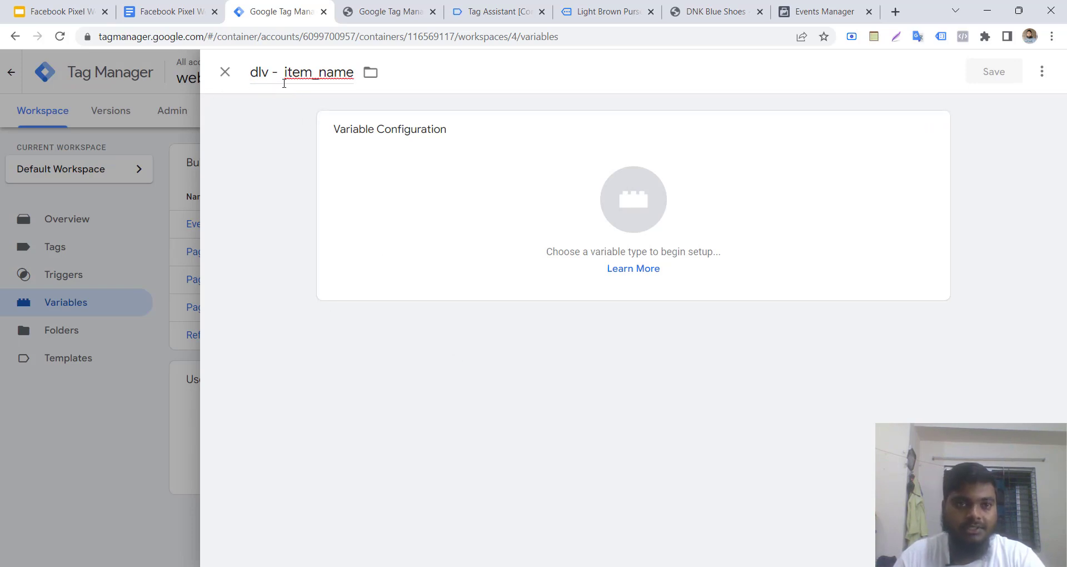
click(418, 207)
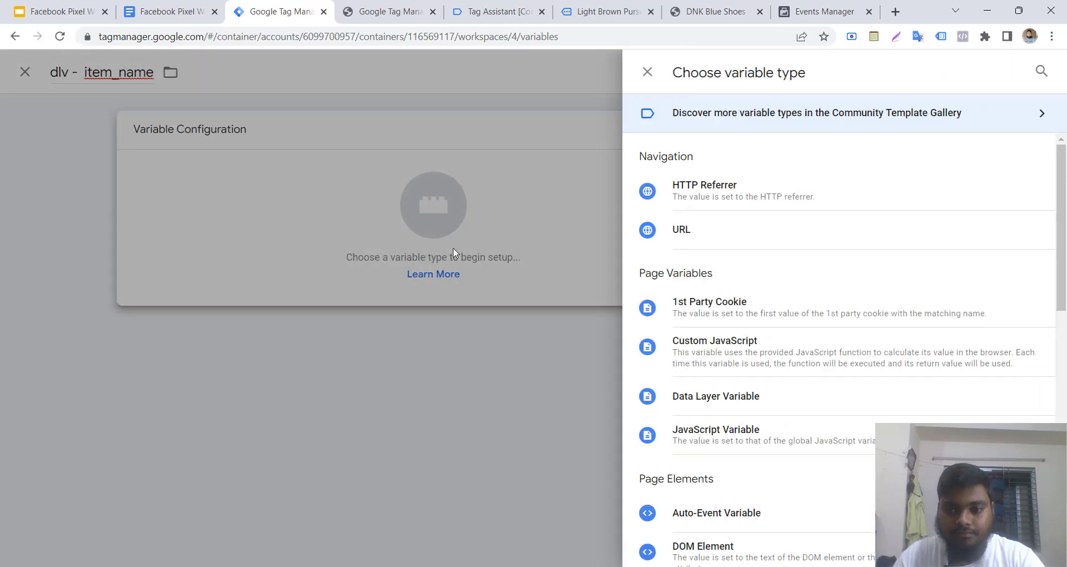
scroll(717, 381, down, 2)
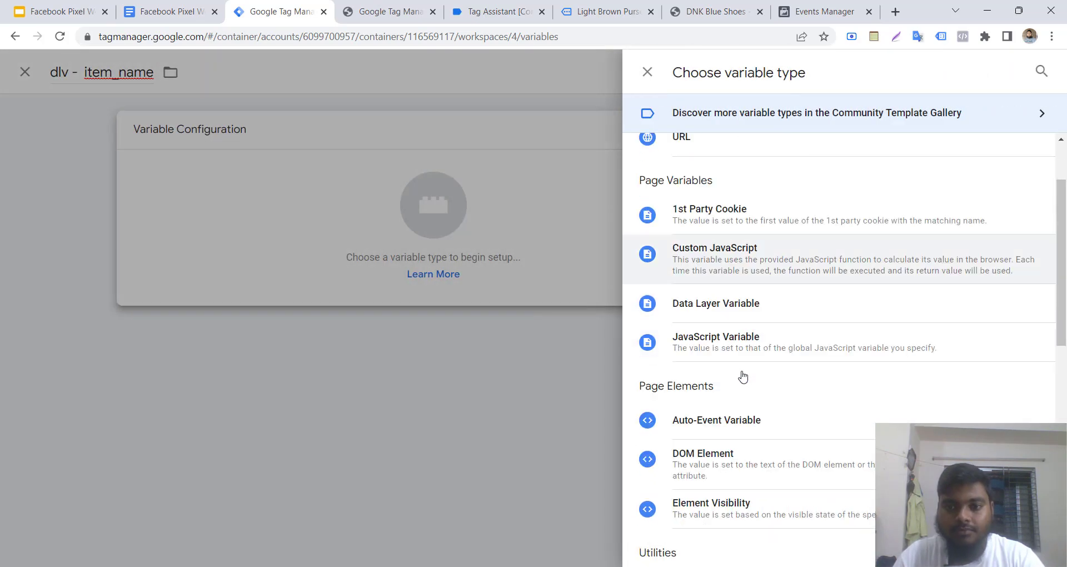
click(693, 314)
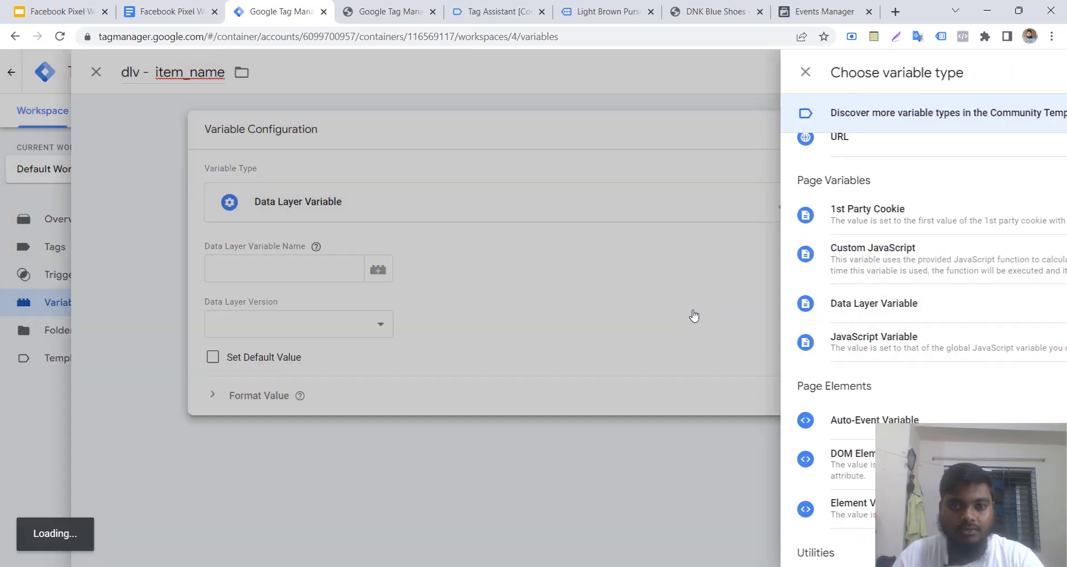
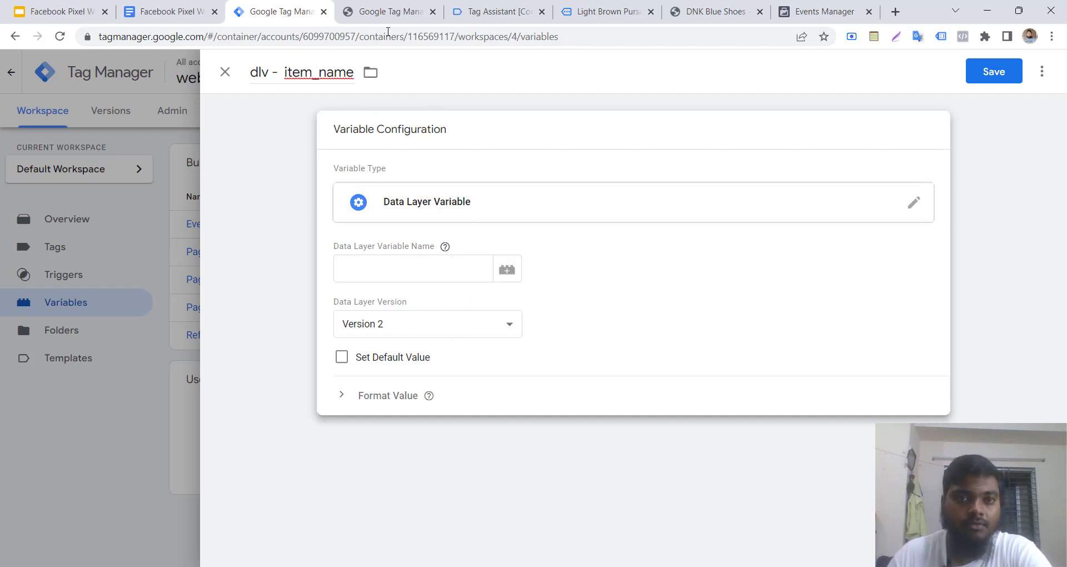
Copy the path ecommerce.items.0.item_name from the ViewContent Variables list in the Google Docs setup document
click(196, 10)
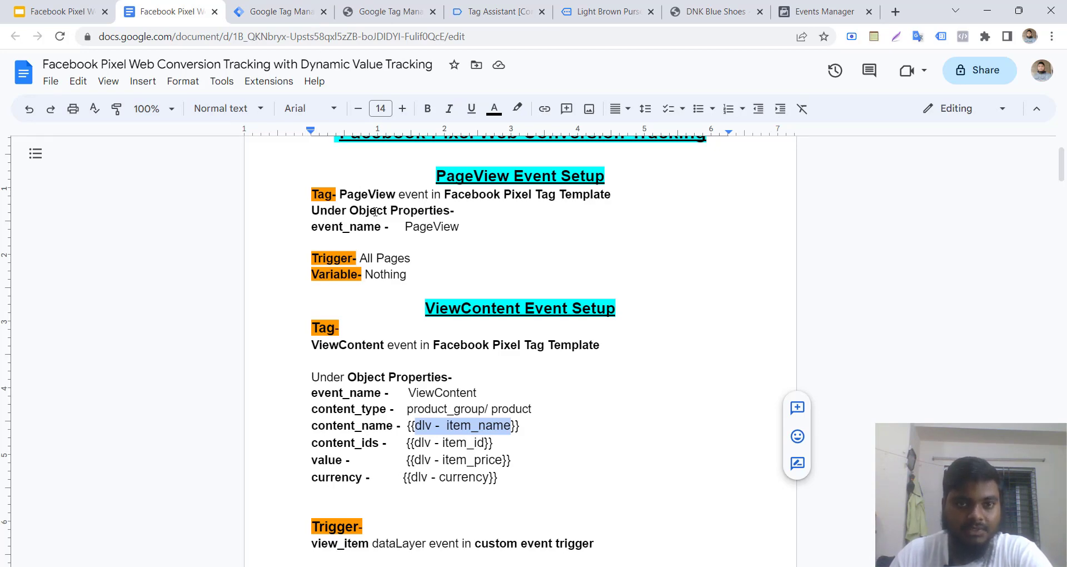
scroll(381, 310, down, 10)
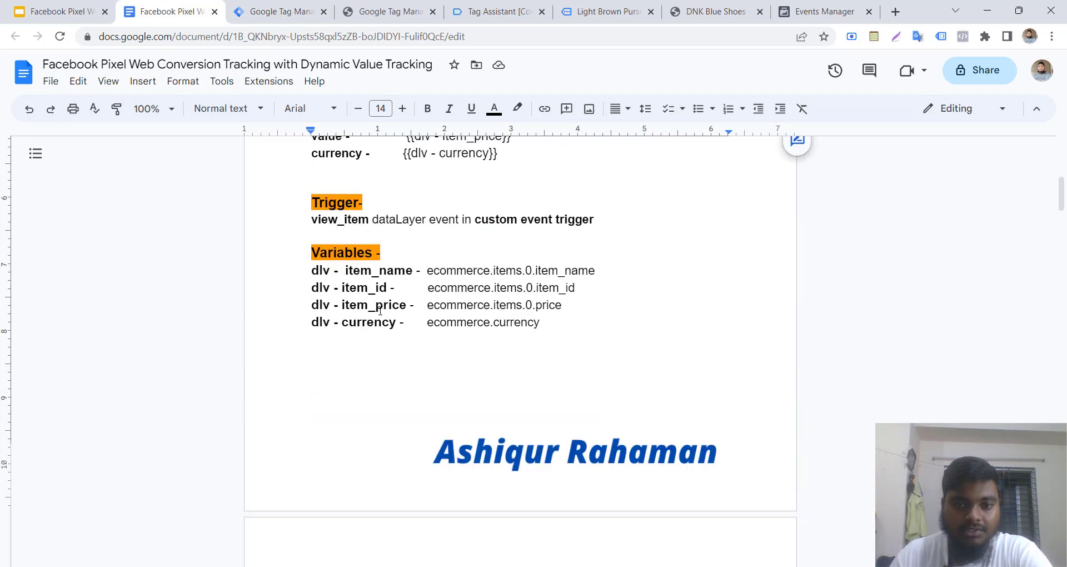
scroll(381, 310, down, 5)
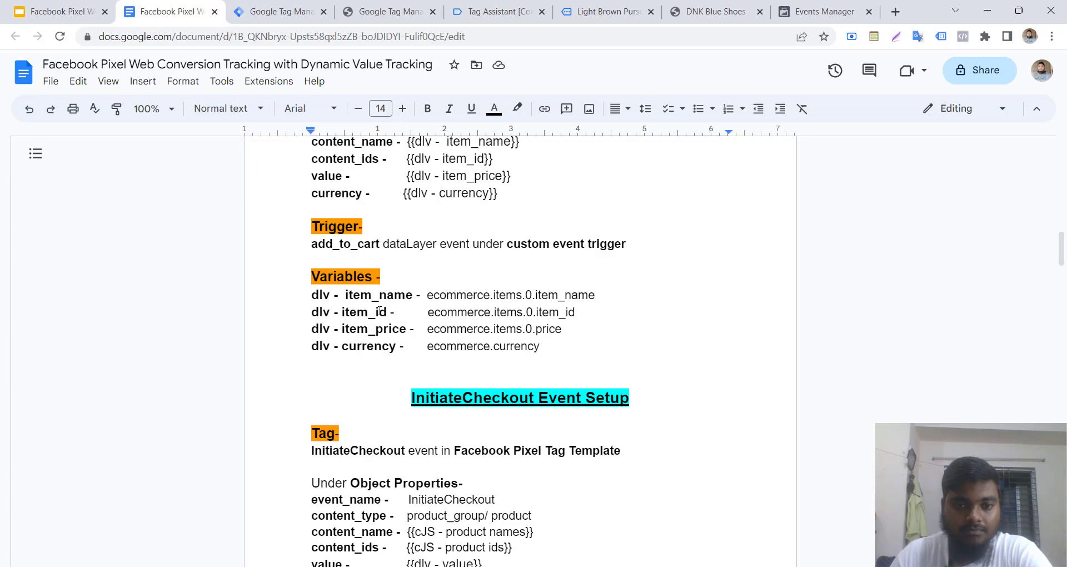
scroll(380, 322, up, 12)
scroll(377, 327, down, 1)
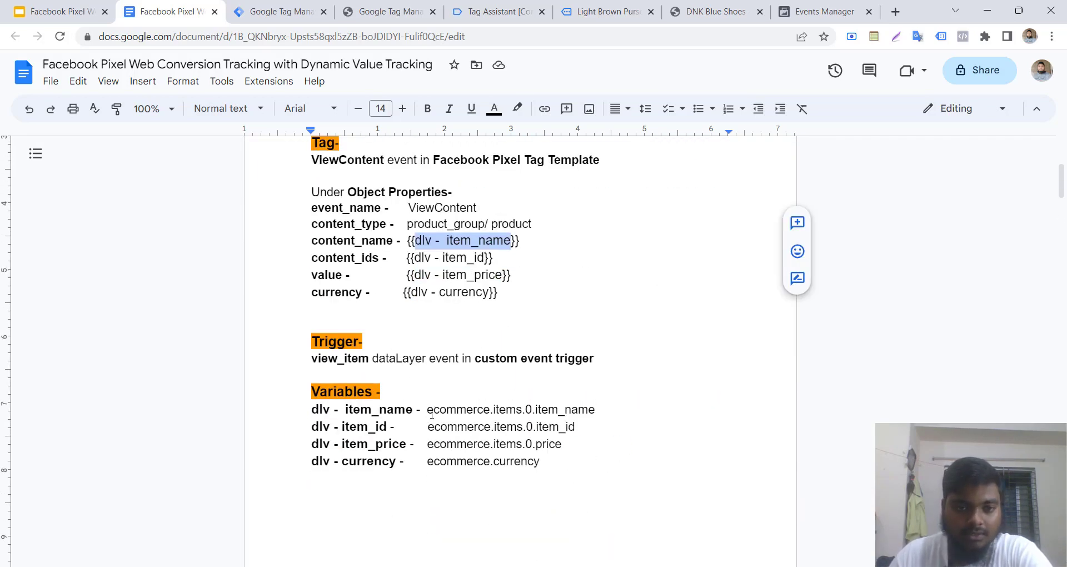
drag(428, 409, 564, 408)
right_click(564, 408)
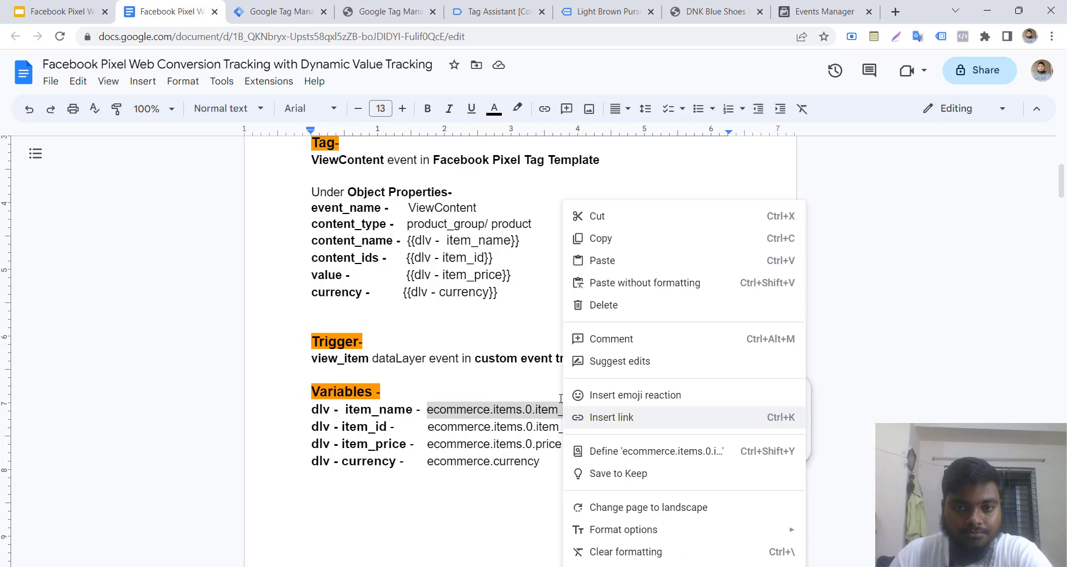
click(608, 249)
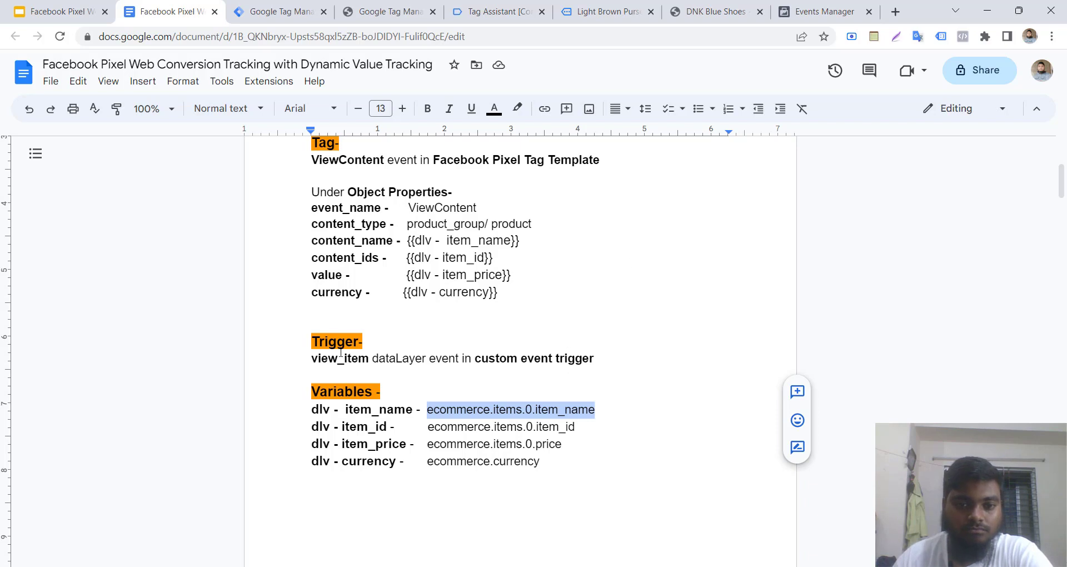
right_click(481, 411)
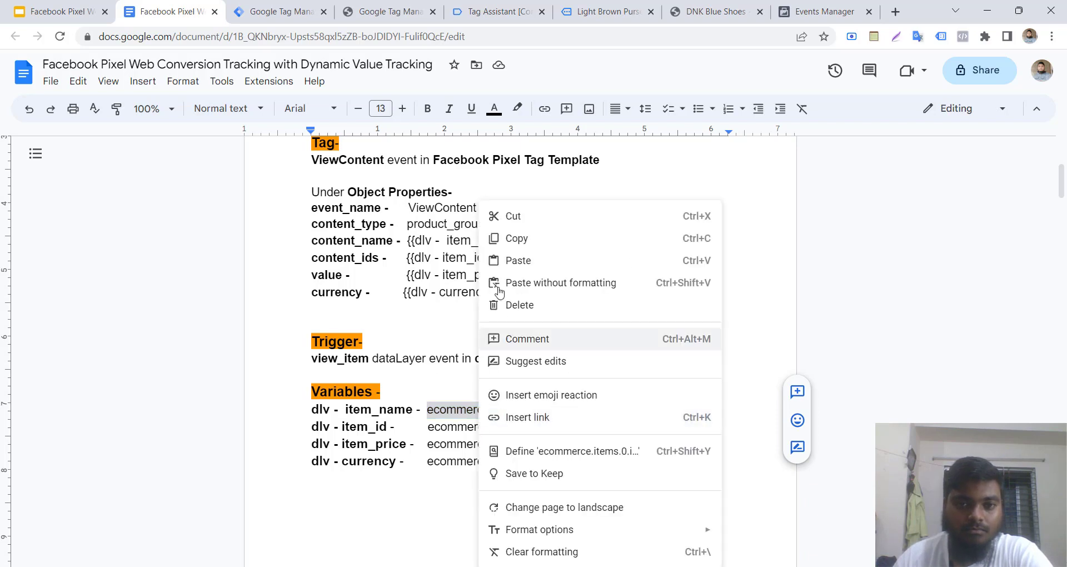
click(496, 238)
In Google Tag Manager, set the data layer variable name to ecommerce.items.0.item_name and save the variable
key(ctrl+Tab)
click(373, 259)
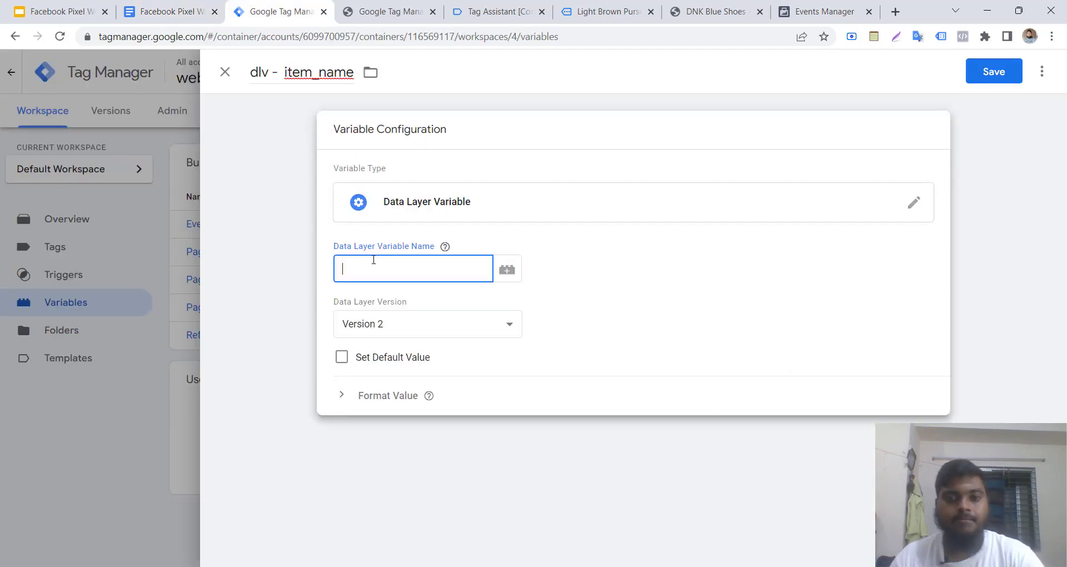
key(ctrl+v)
click(1003, 71)
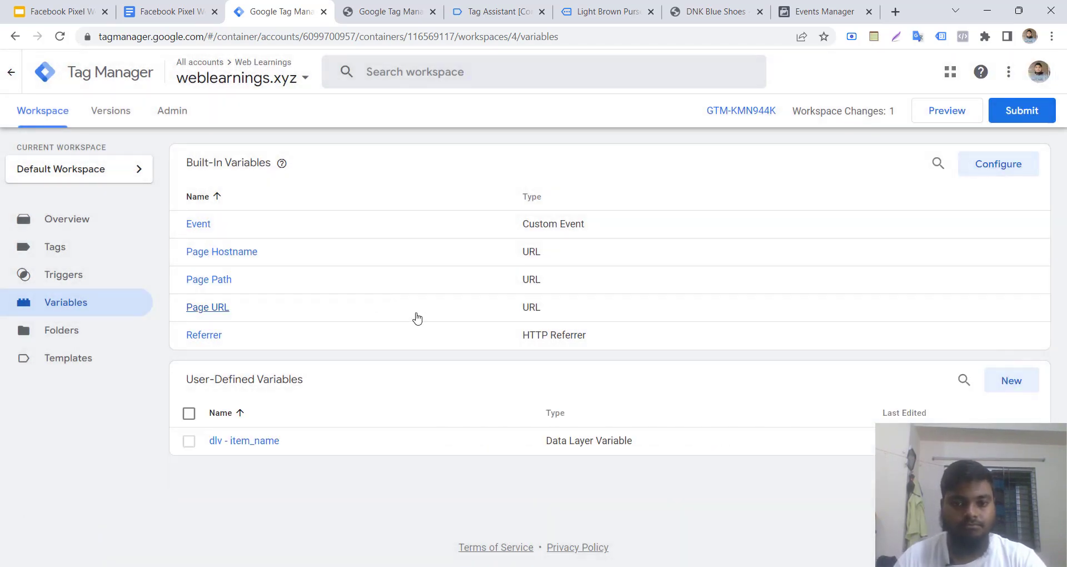
Copy "dlv - item_id" from the setup document and start a Data Layer Variable with that name in Google Tag Manager
click(191, 6)
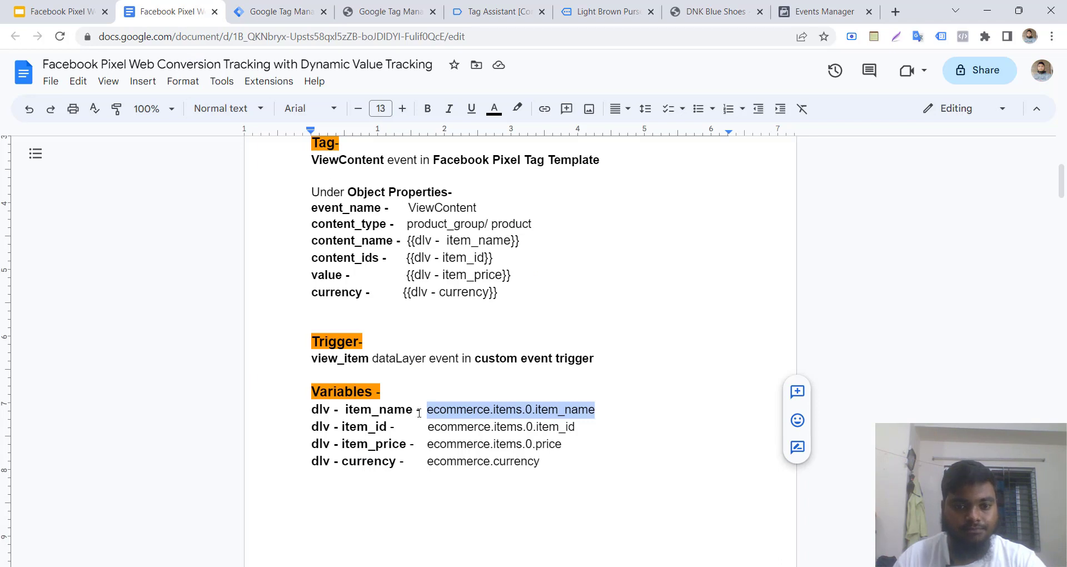
drag(316, 428, 390, 430)
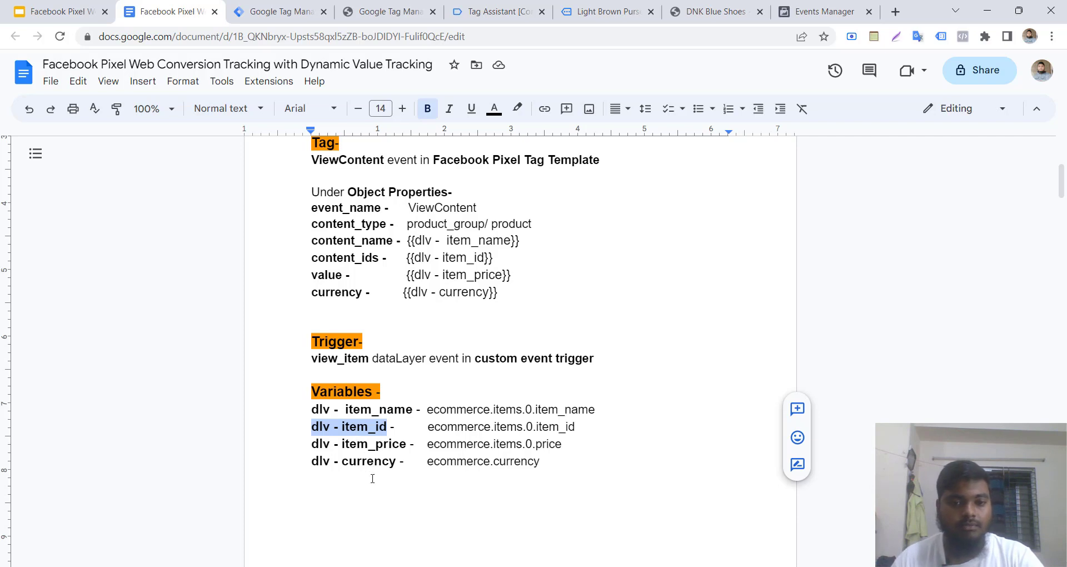
click(262, 7)
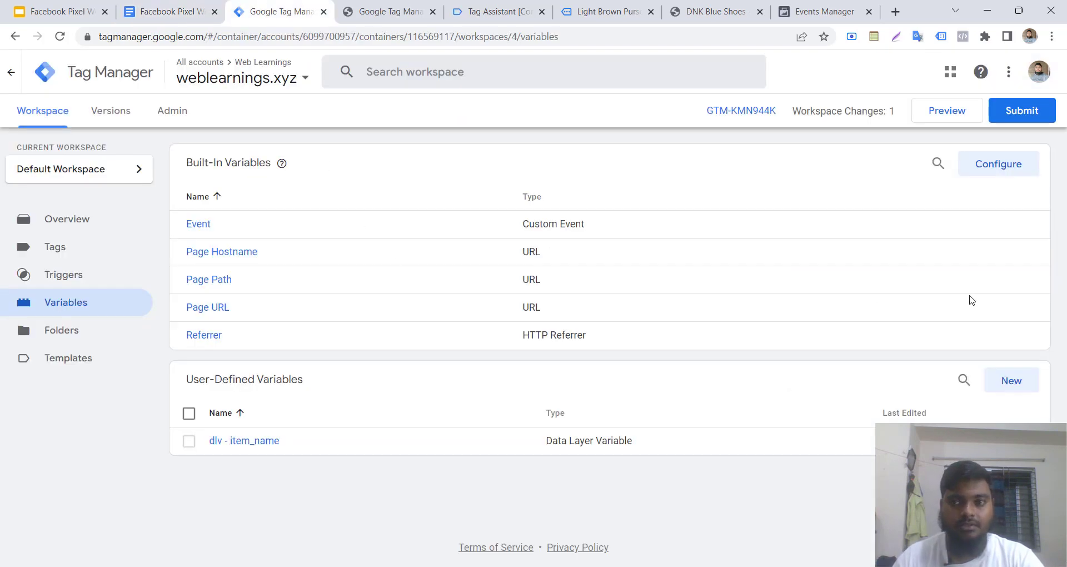
click(1010, 378)
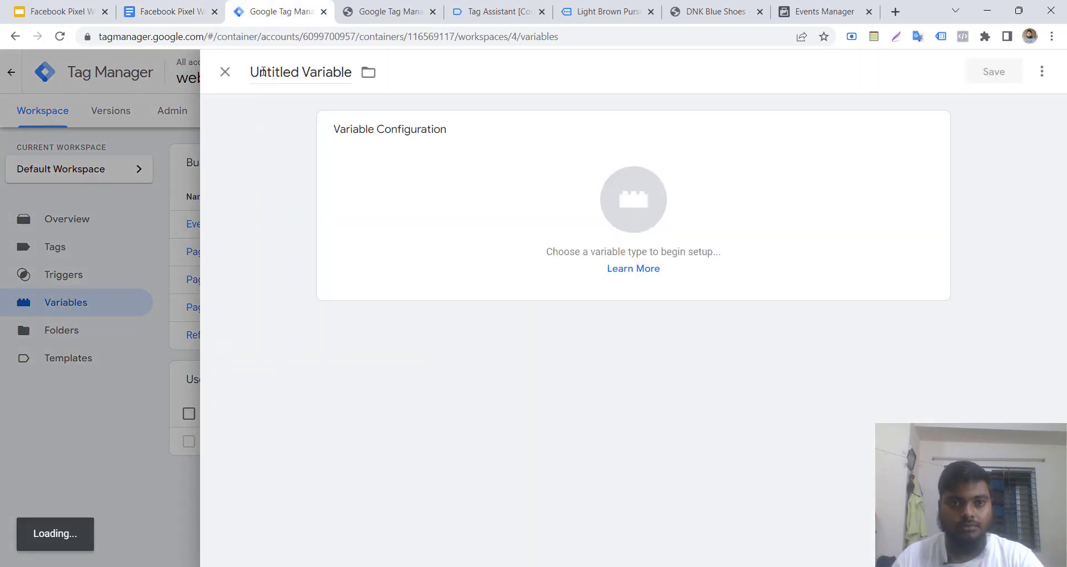
click(263, 71)
key(ctrl+v)
click(428, 241)
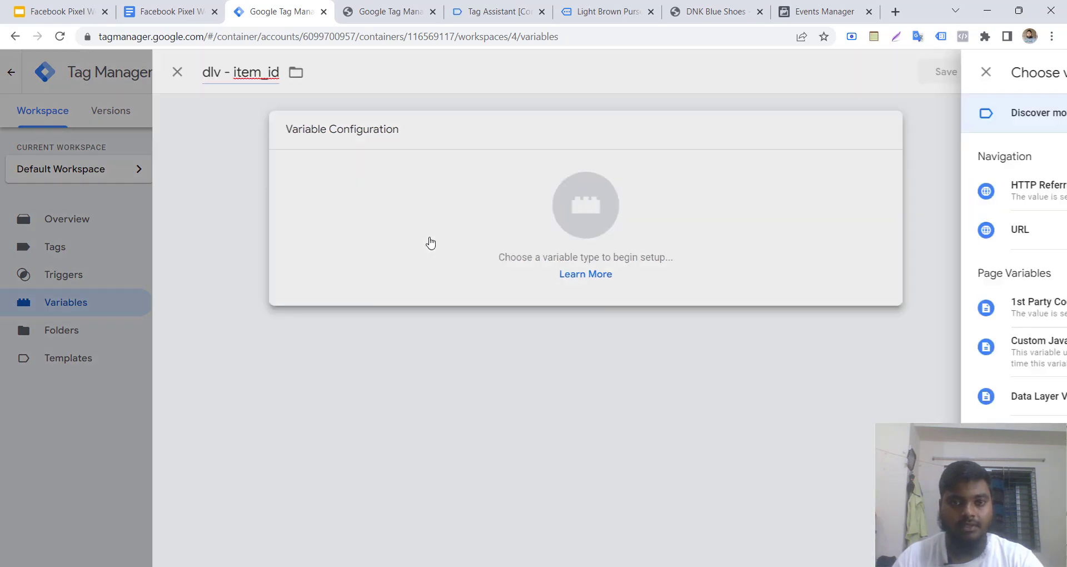
click(728, 412)
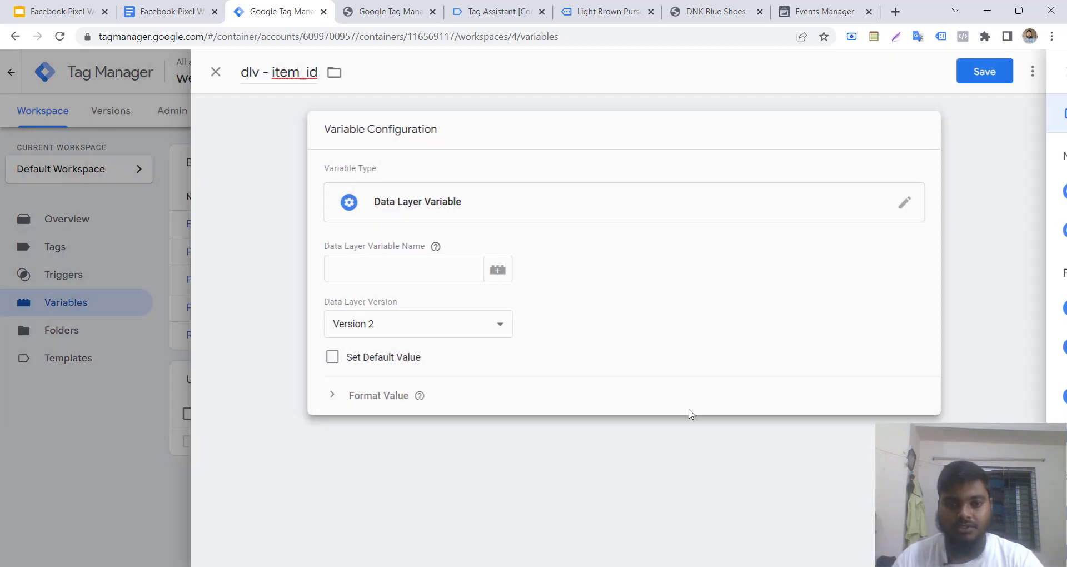
Copy ecommerce.items.0.item_id from the Google Docs setup document into the item_id variable's data layer name in Google Tag Manager and save it
click(193, 11)
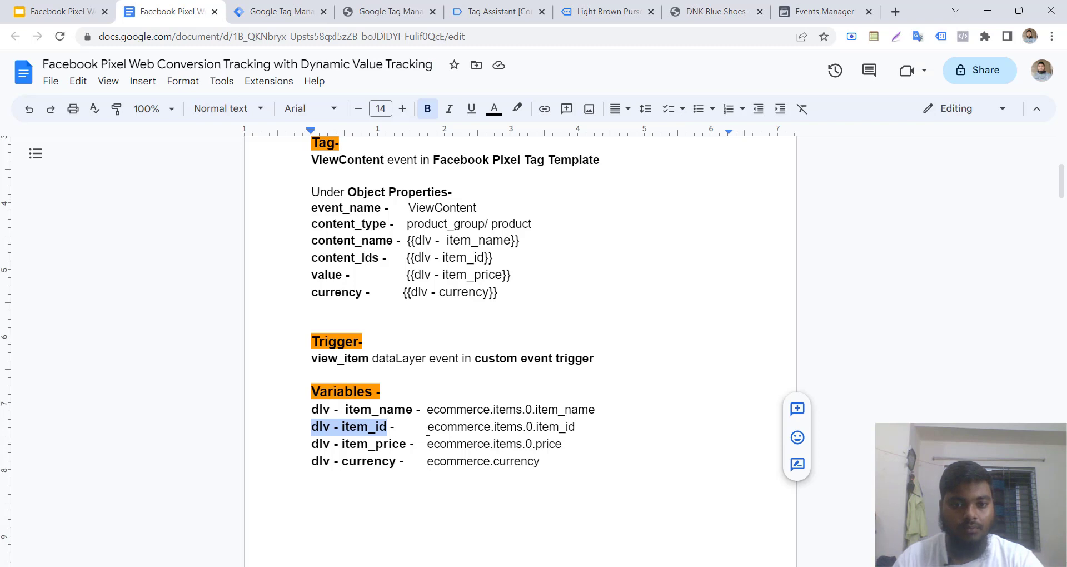
drag(428, 431, 579, 432)
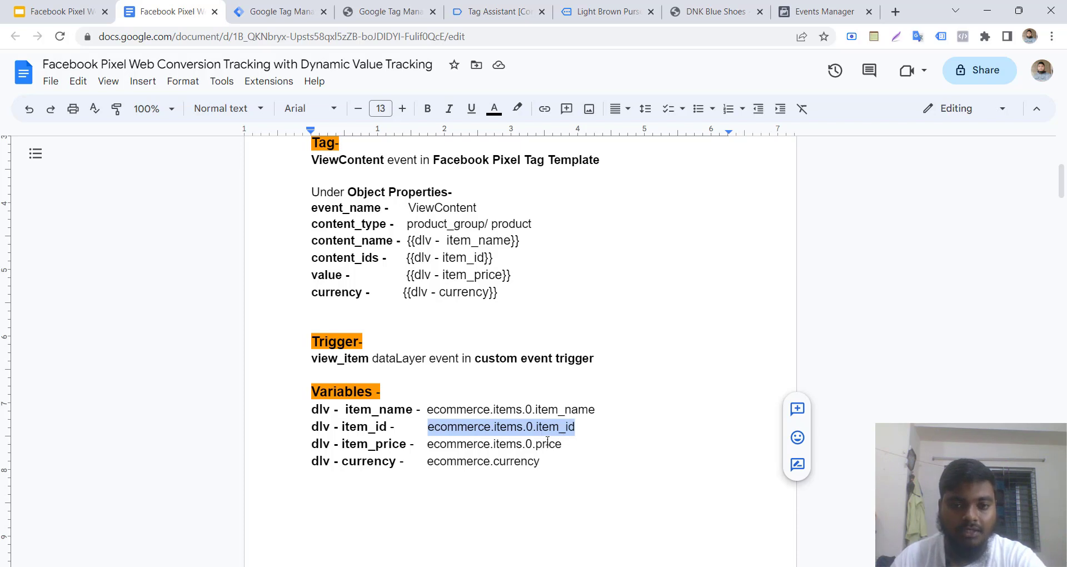
key(ctrl+Tab)
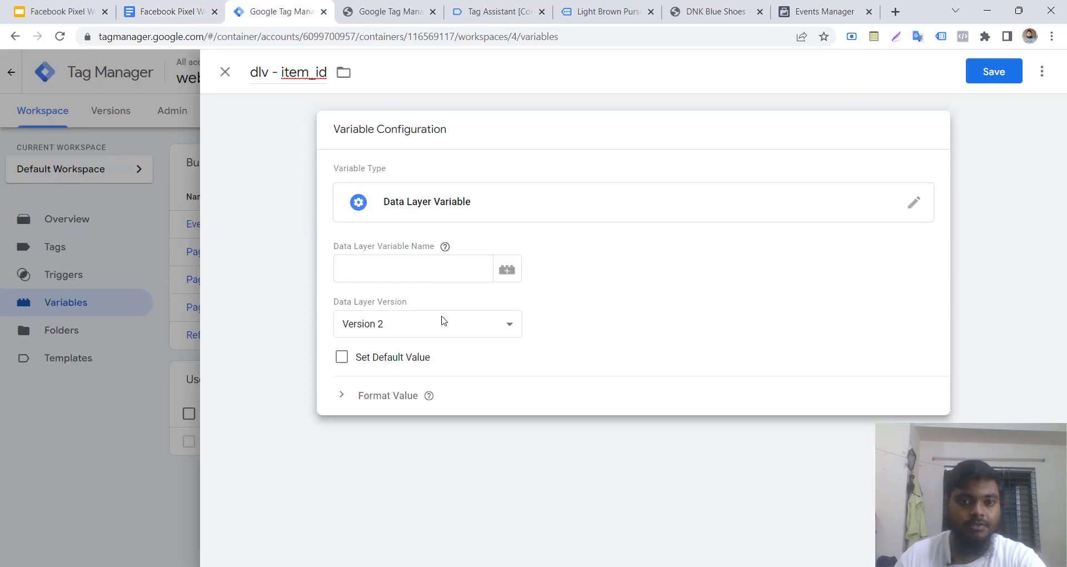
click(420, 265)
key(ctrl+v)
click(984, 72)
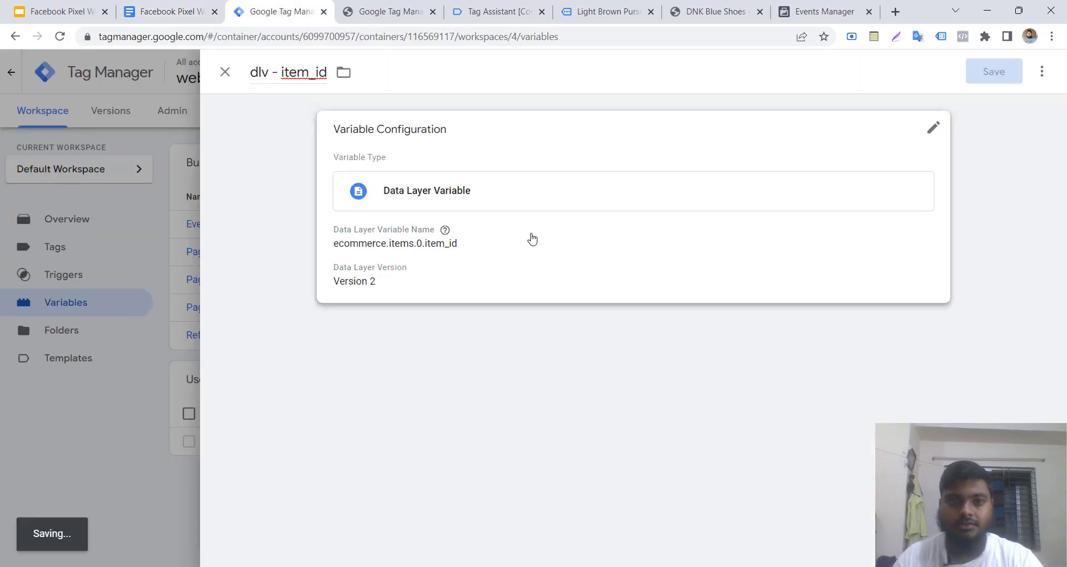
Copy "dlv - item_price" from the setup document and start a new user-defined variable with that name in Google Tag Manager
key(ctrl+shift+Tab)
drag(312, 444, 405, 448)
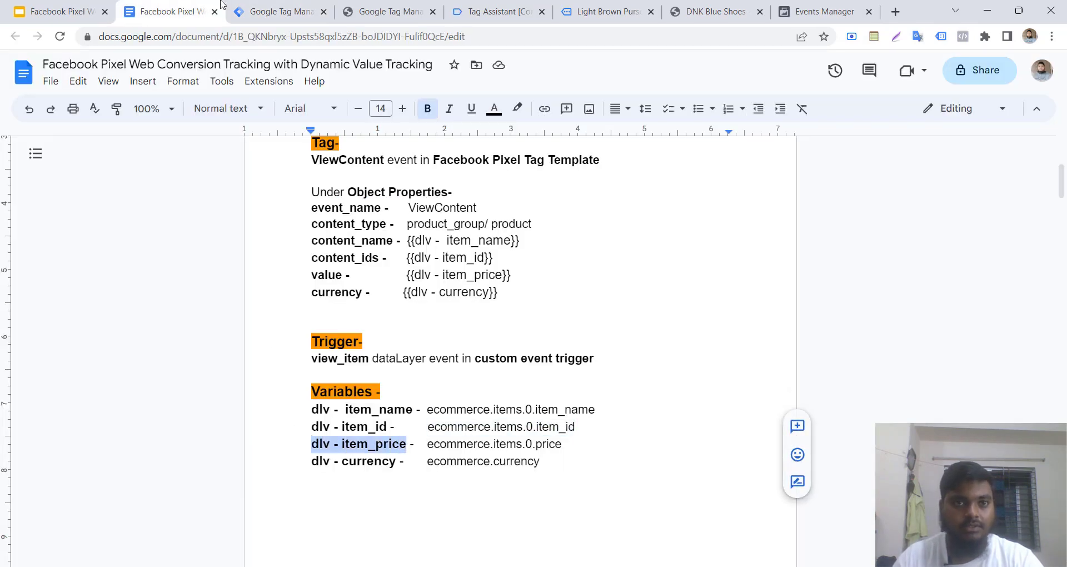
click(245, 11)
click(1014, 389)
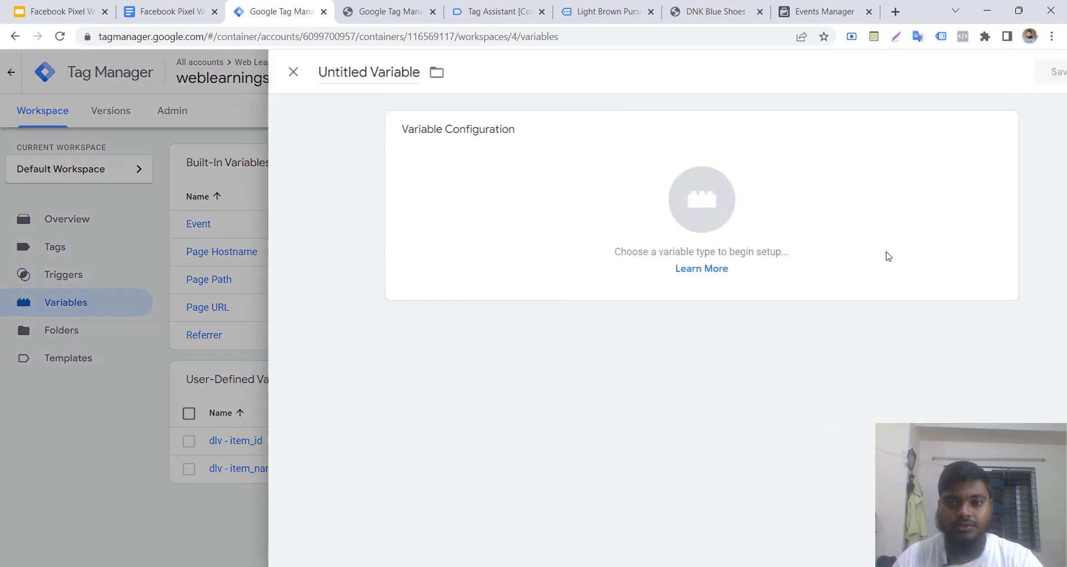
click(311, 75)
key(ctrl+v)
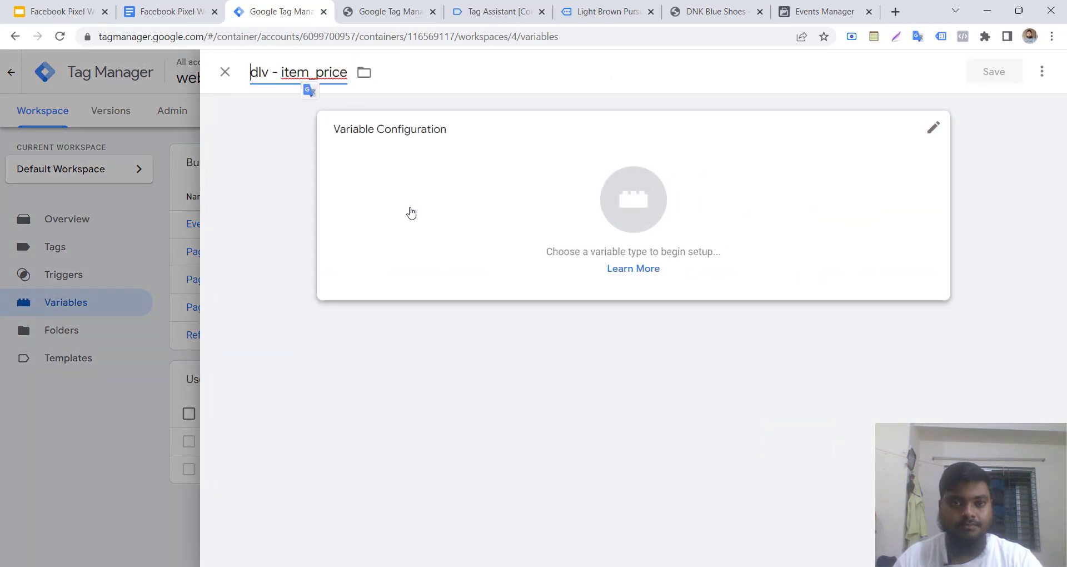
Set the type to Data Layer Variable, enter "dlv - item_price" as the data layer variable name, and save the variable
click(411, 214)
click(716, 396)
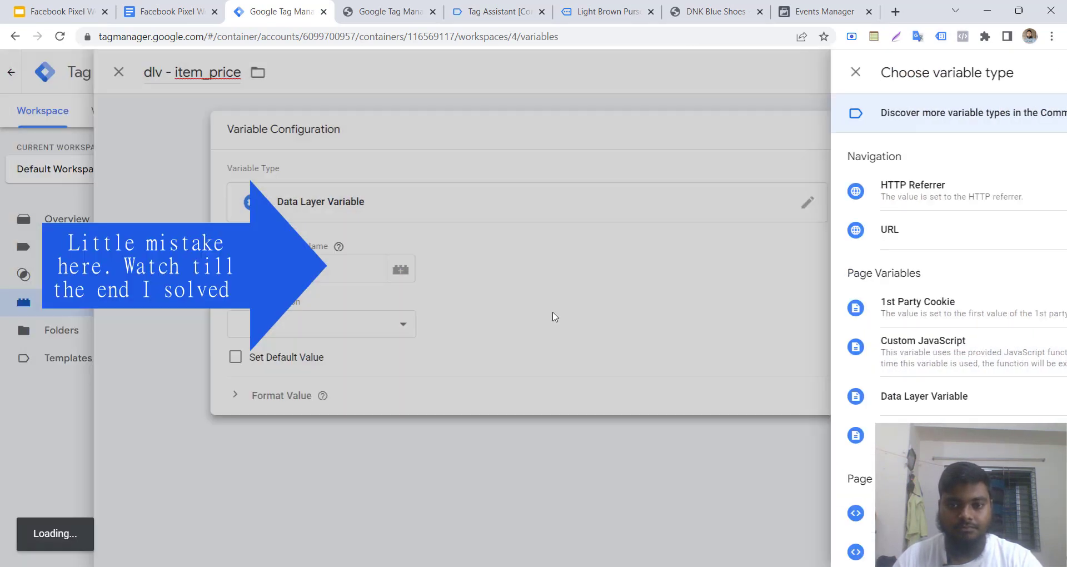
click(429, 266)
key(ctrl+v)
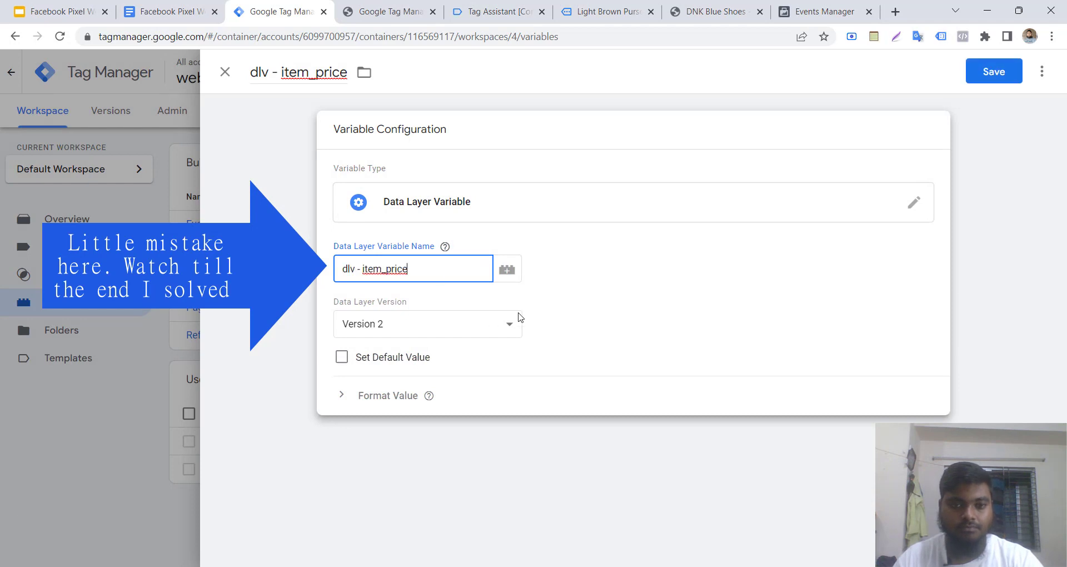
click(986, 72)
Copy "dlv - currency" from the Variables list in the Google Docs setup document and return to Google Tag Manager
click(143, 5)
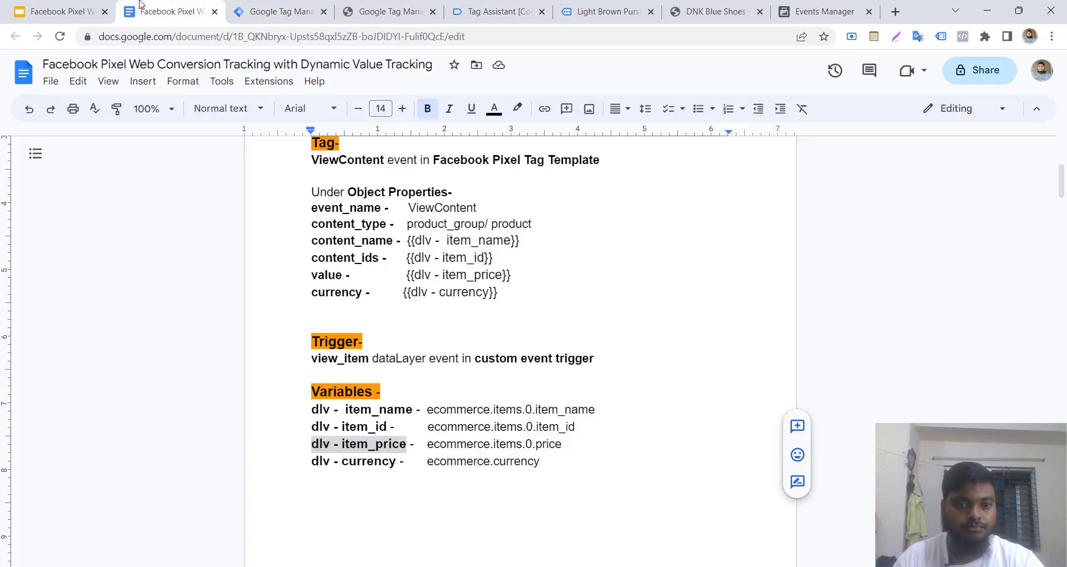
drag(311, 462, 395, 467)
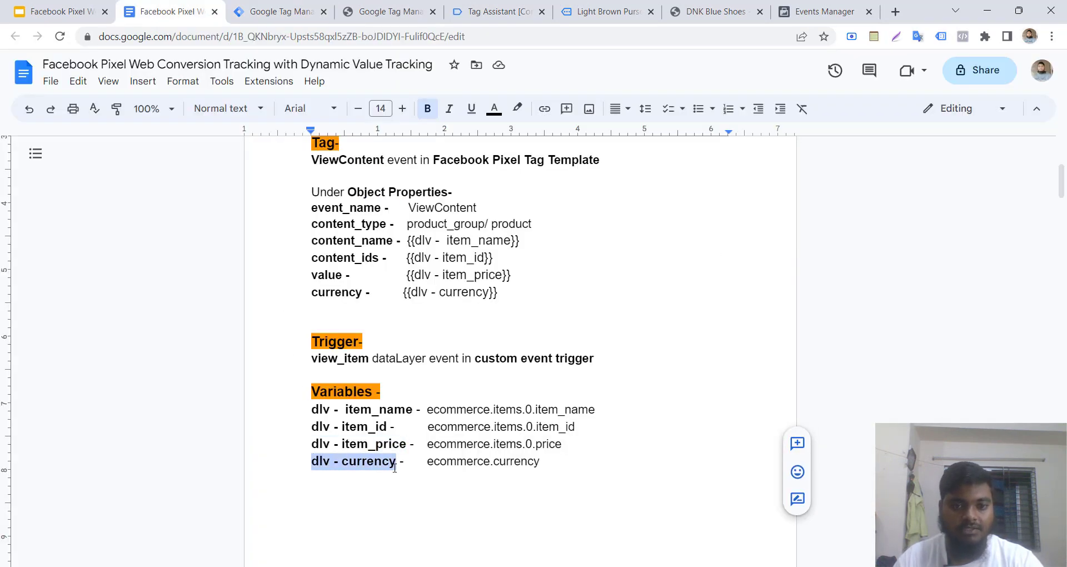
click(277, 8)
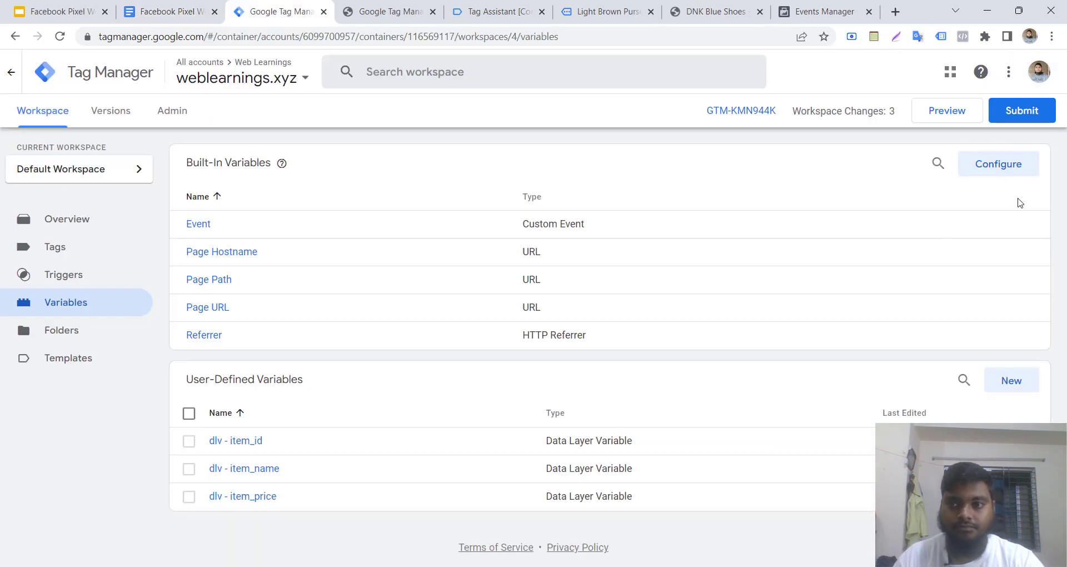
Create and save a Data Layer Variable named "dlv - currency", with "dlv - currency" as its data layer variable name
click(1024, 388)
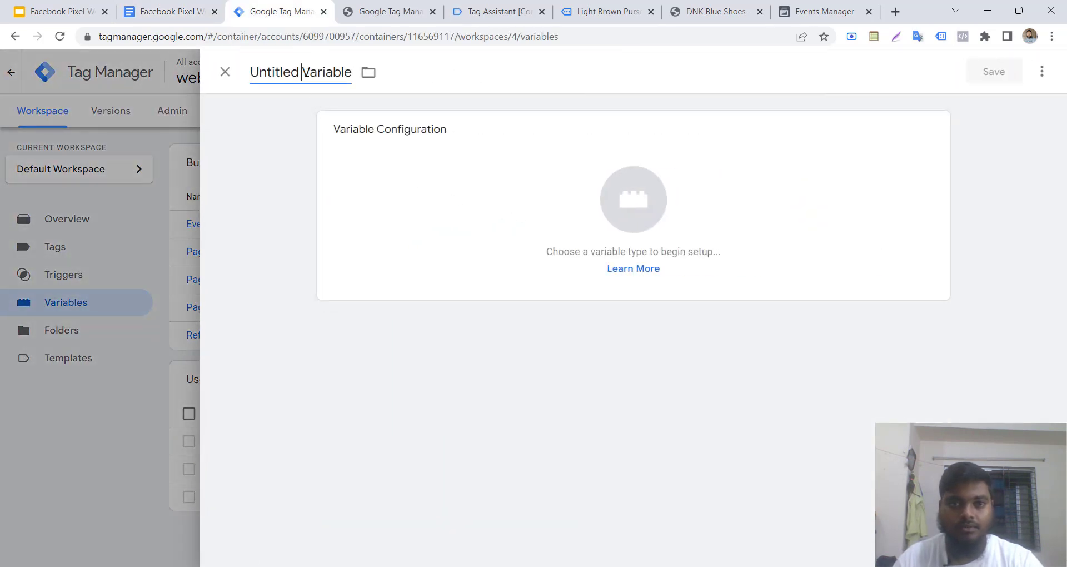
click(307, 72)
key(ctrl+v)
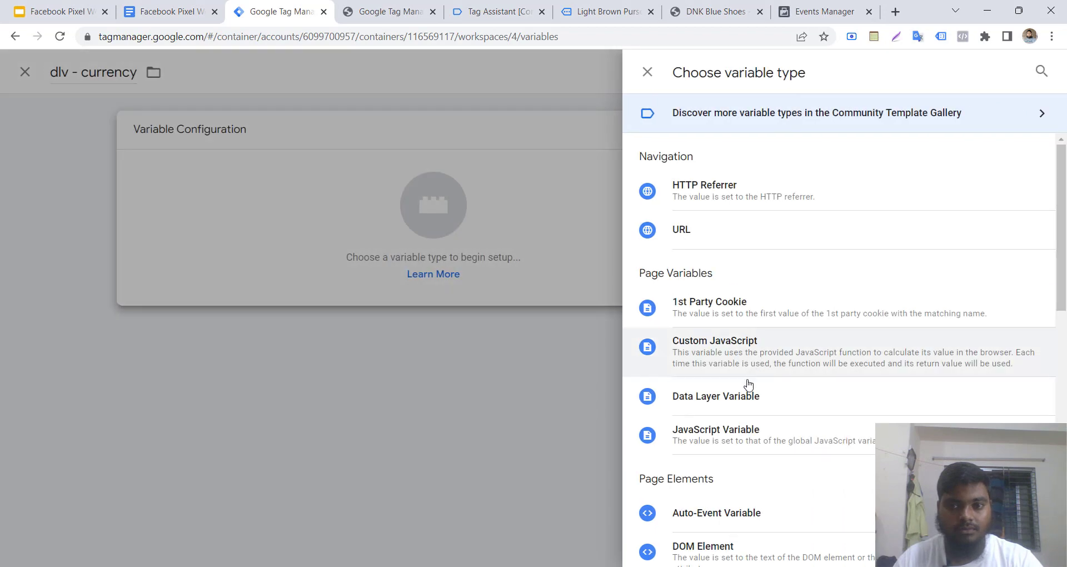
click(741, 394)
click(433, 268)
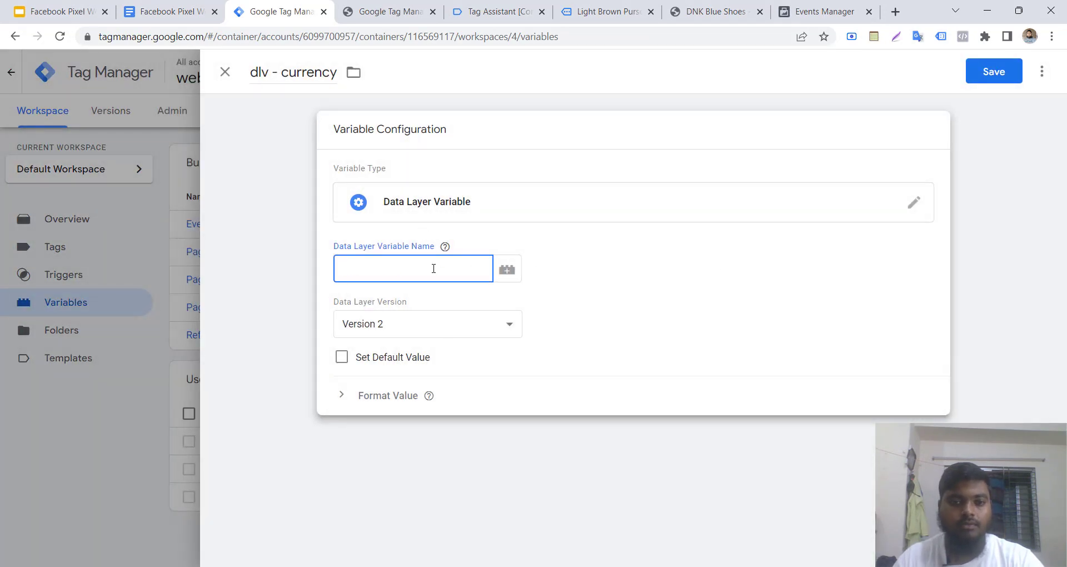
key(ctrl+v)
click(994, 71)
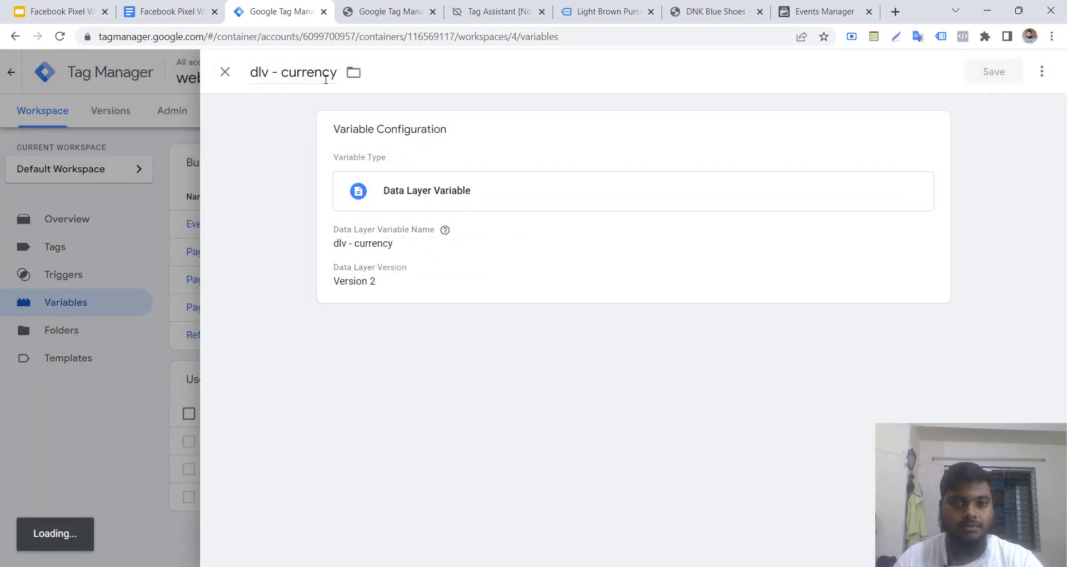
Review the ViewContent event setup notes in the Facebook Pixel tracking document, including its tag, trigger and variables
click(164, 8)
scroll(442, 328, down, 5)
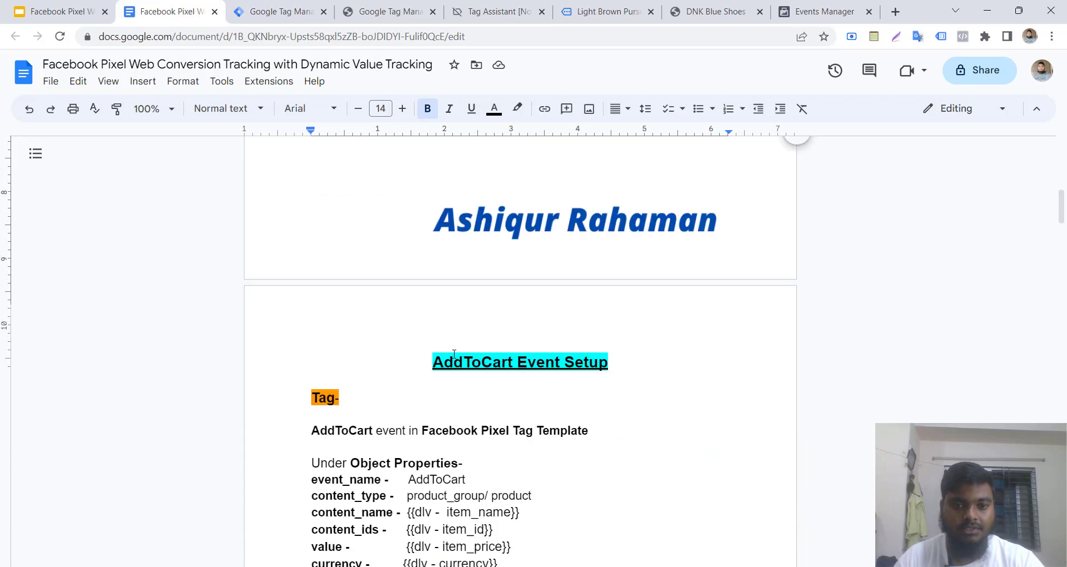
scroll(464, 364, up, 2)
scroll(463, 364, up, 4)
scroll(444, 362, up, 3)
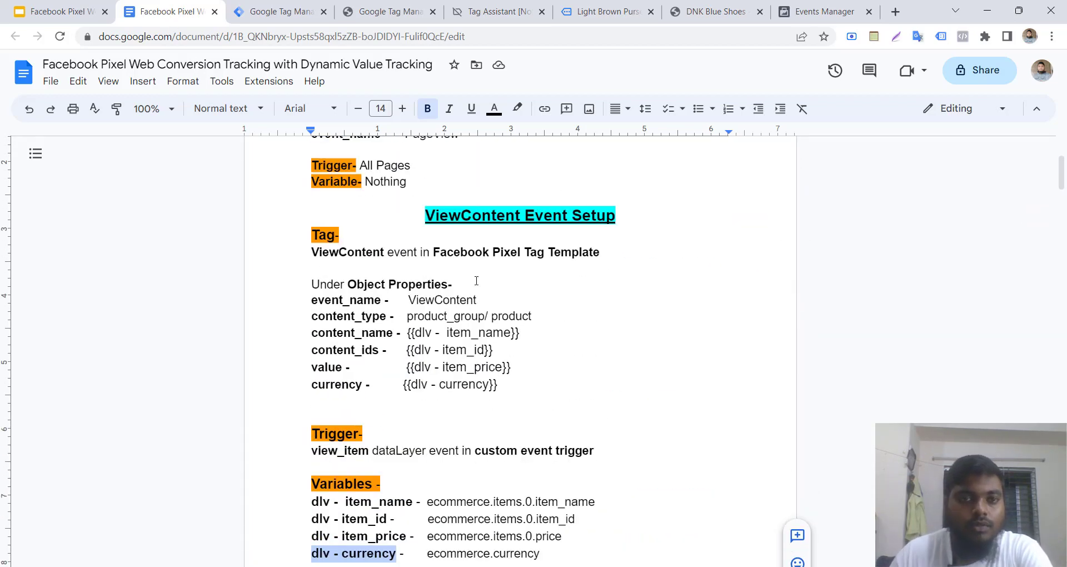
key(ctrl+Tab)
Start a new trigger in the weeblearnings.xyz container's default workspace
click(61, 247)
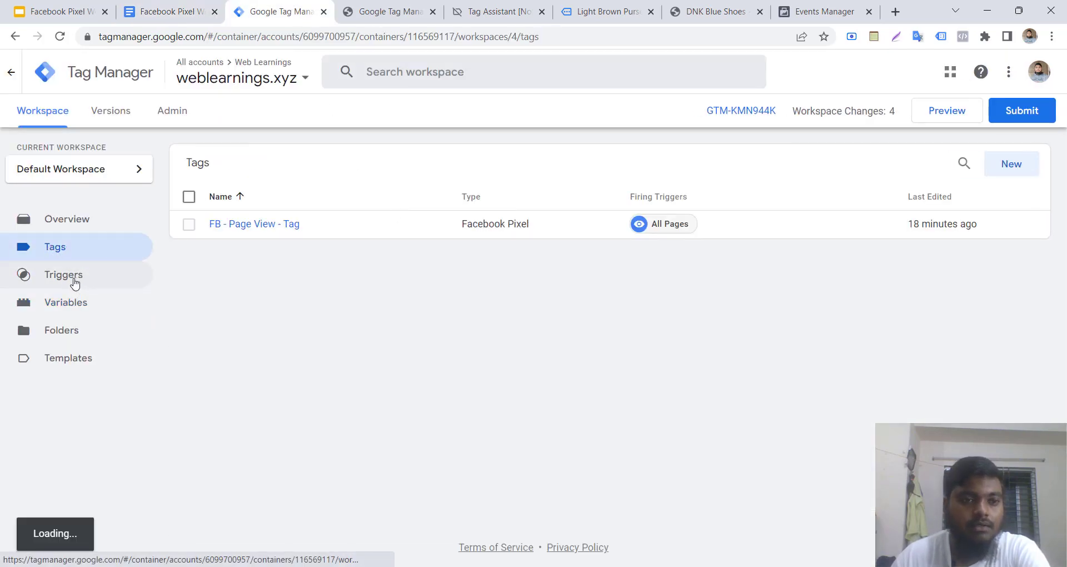
click(77, 281)
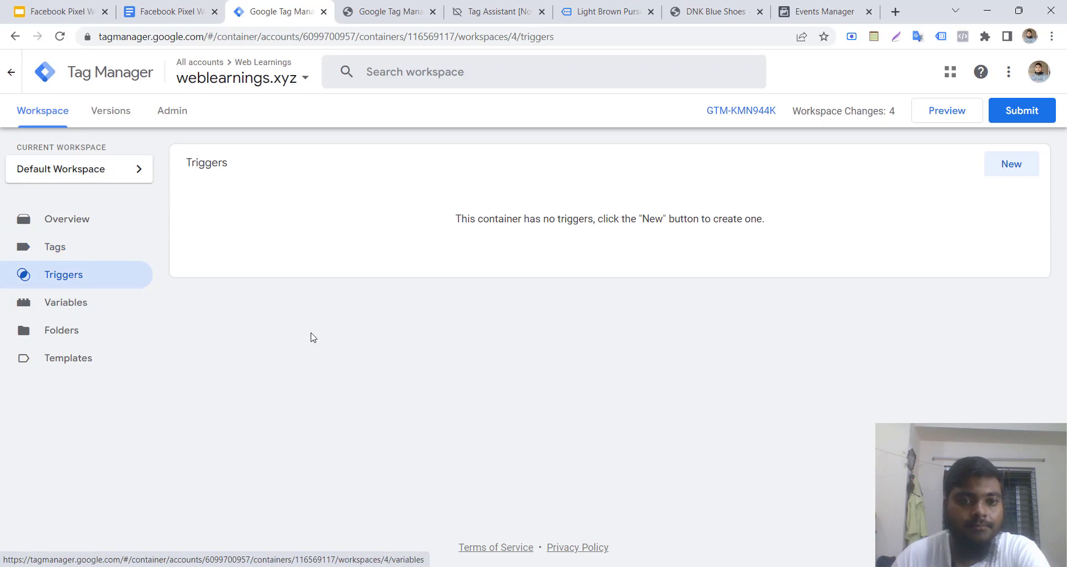
click(1025, 163)
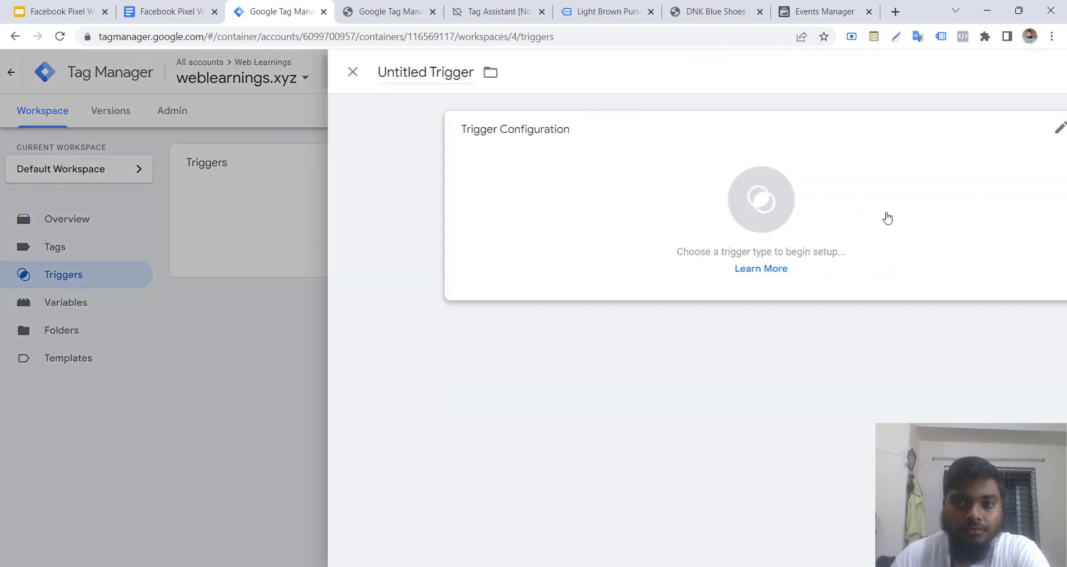
click(288, 76)
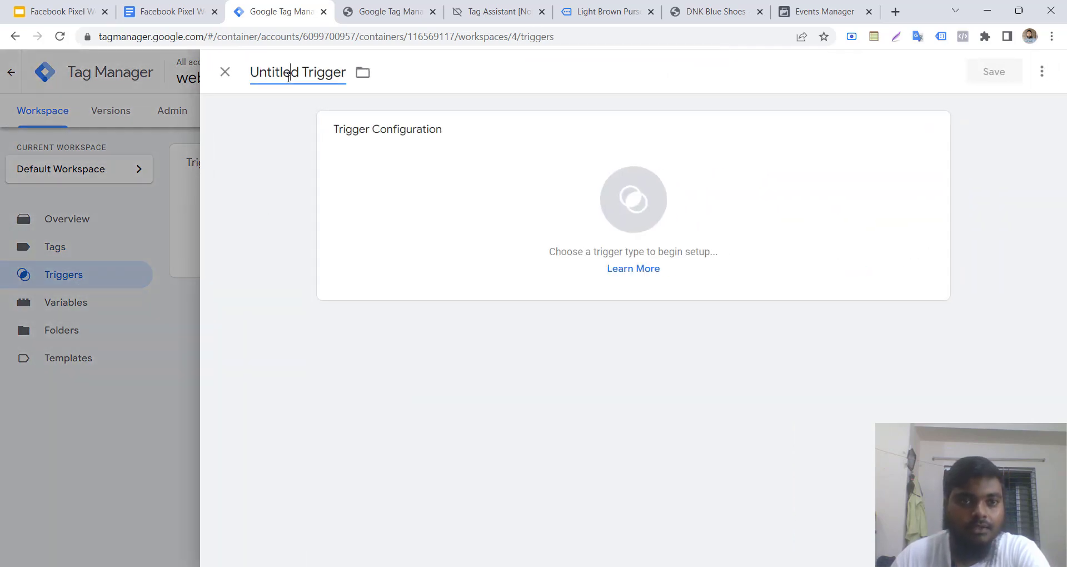
Compare the ViewContent event setup notes in the document with the store's Light Brown Purse product page
click(148, 5)
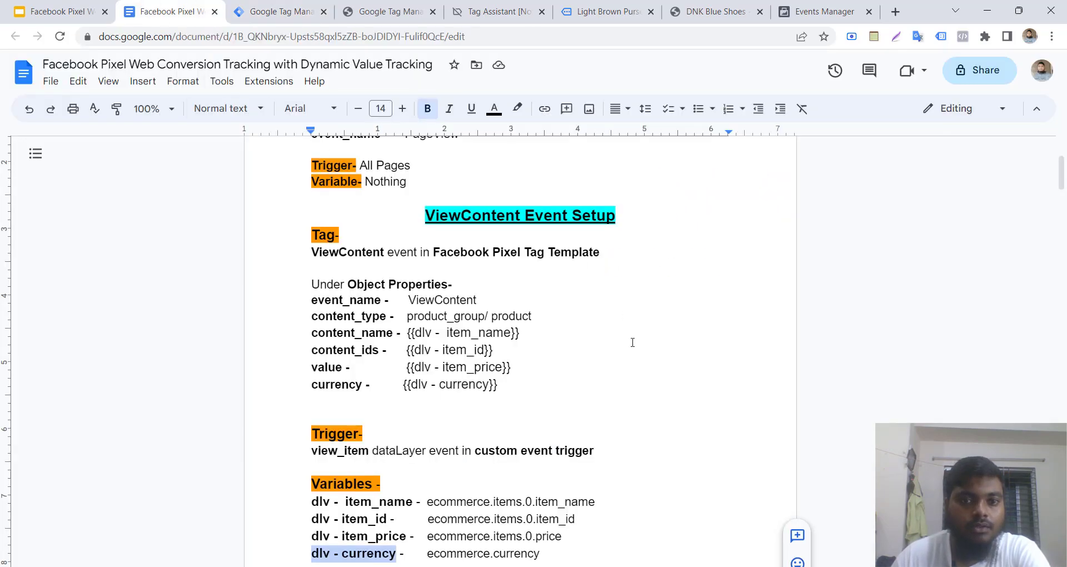
click(428, 214)
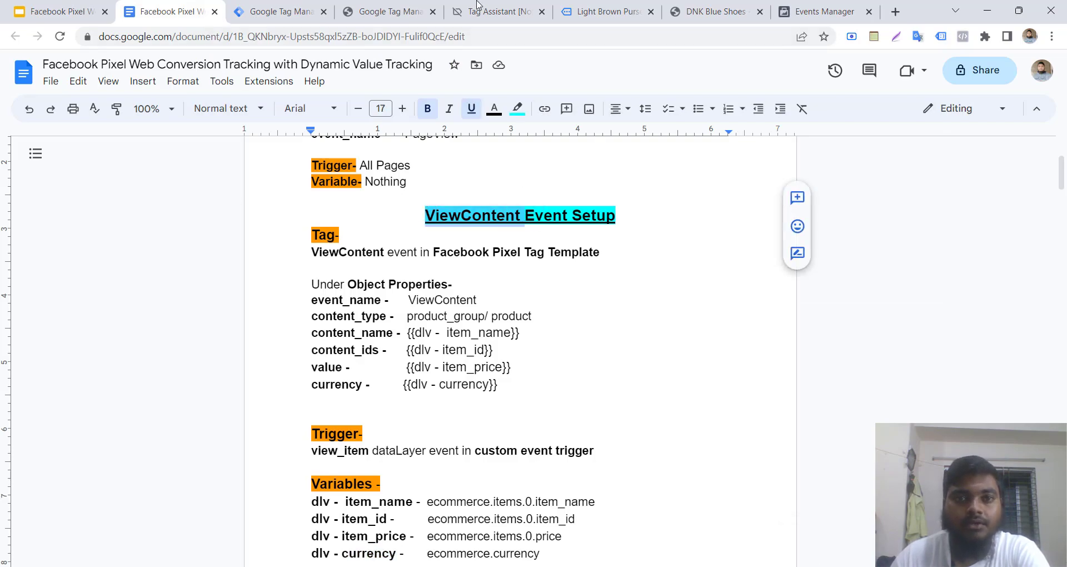
click(629, 6)
scroll(572, 289, down, 15)
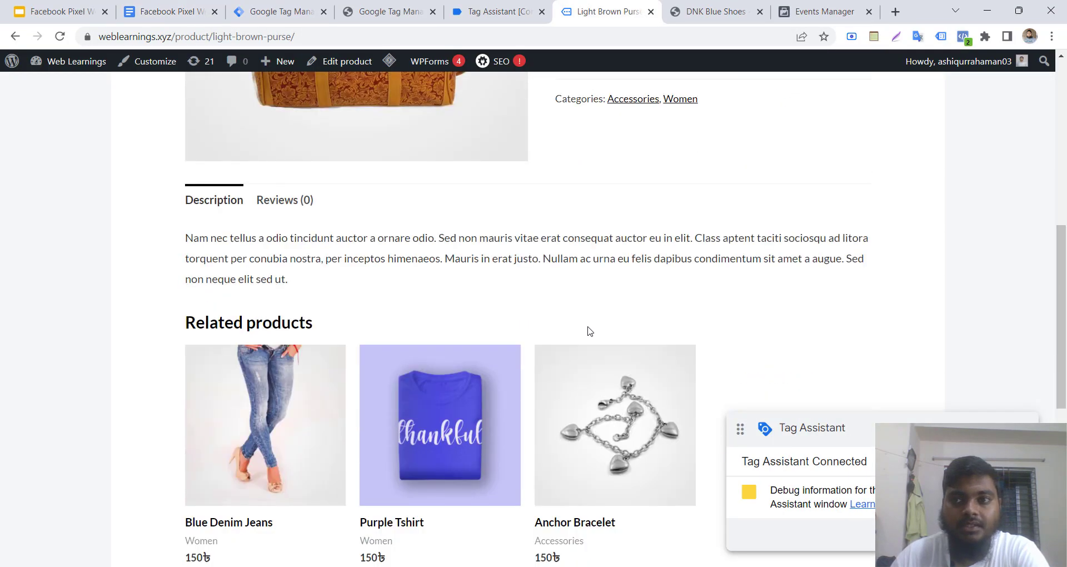
scroll(598, 389, up, 15)
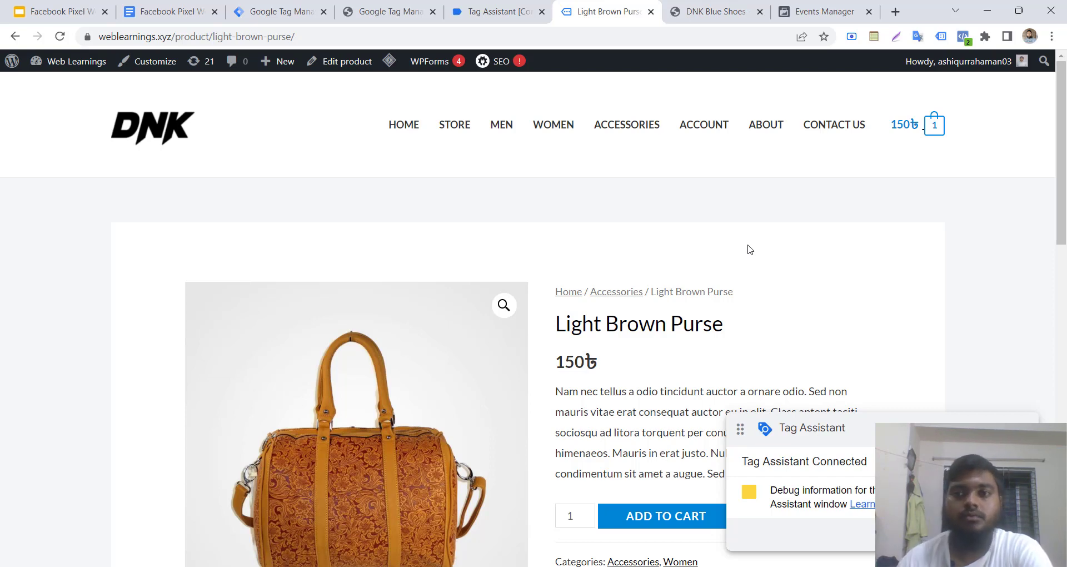
scroll(667, 424, down, 4)
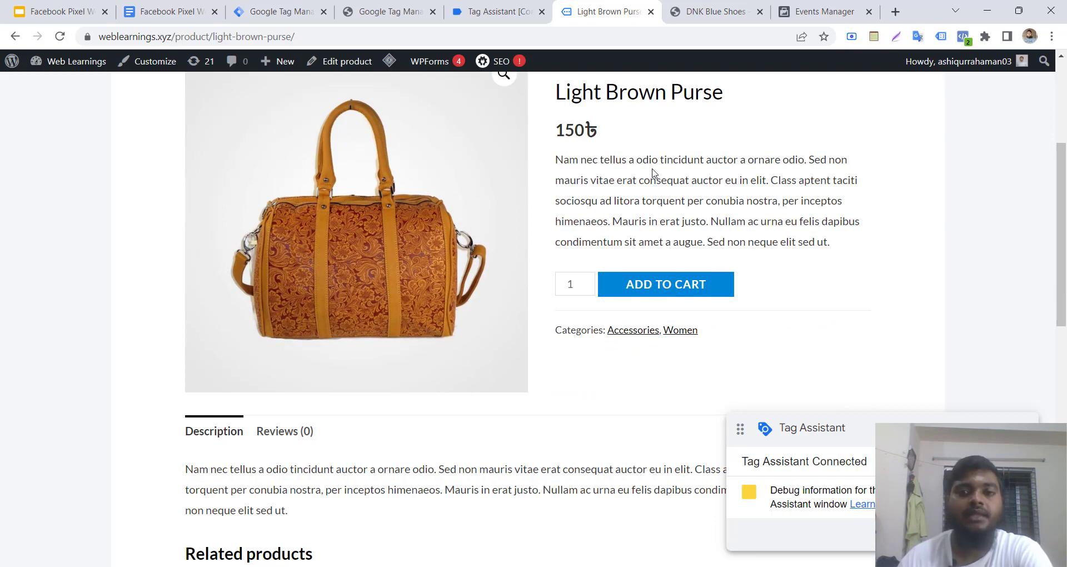
scroll(654, 170, up, 3)
click(200, 5)
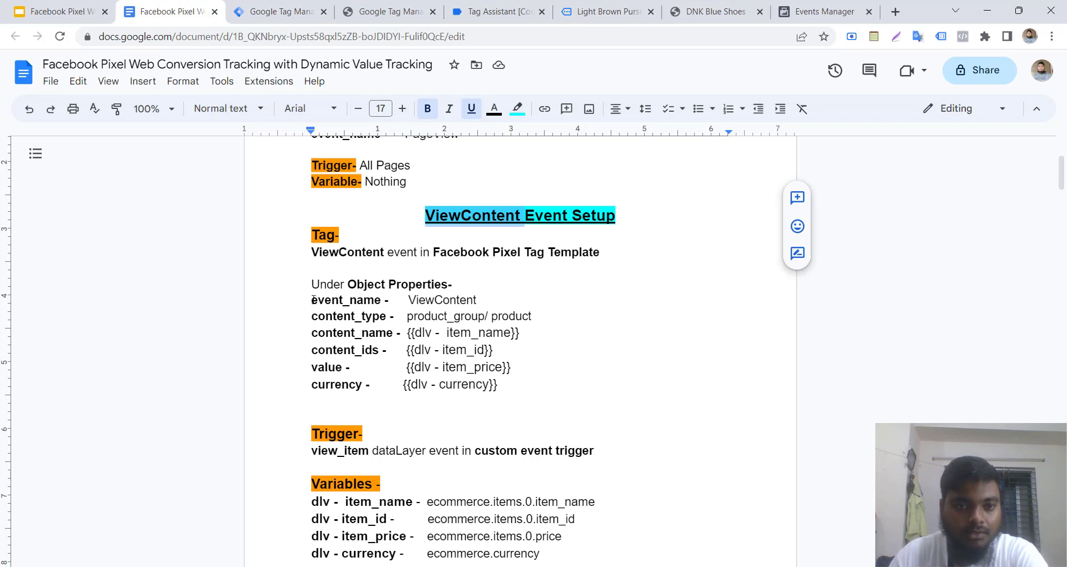
Switch back to Tag Manager and name the new trigger "FB ViewContent - Trigger"
click(253, 8)
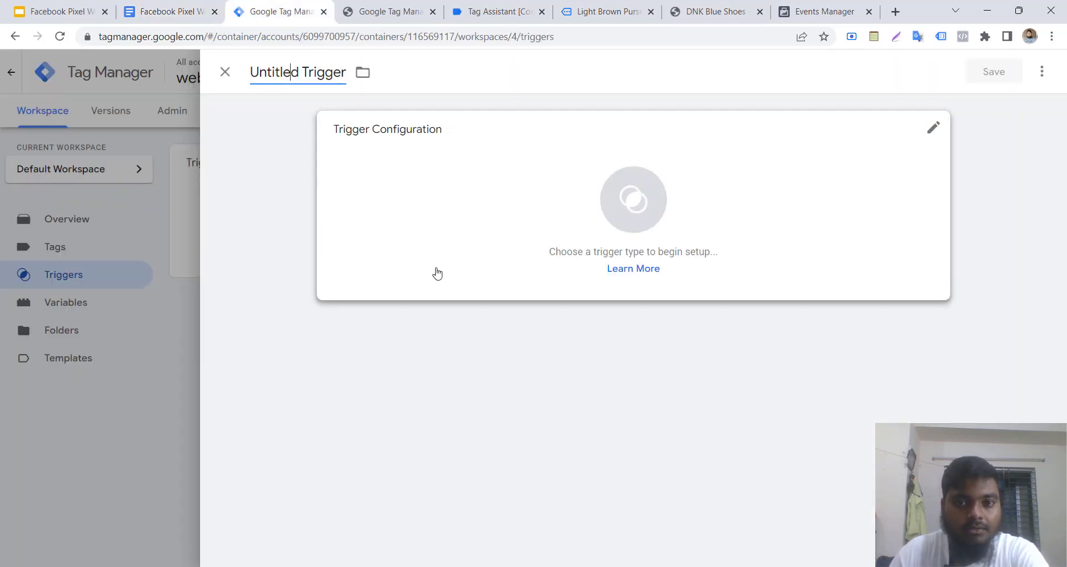
double_click(281, 73)
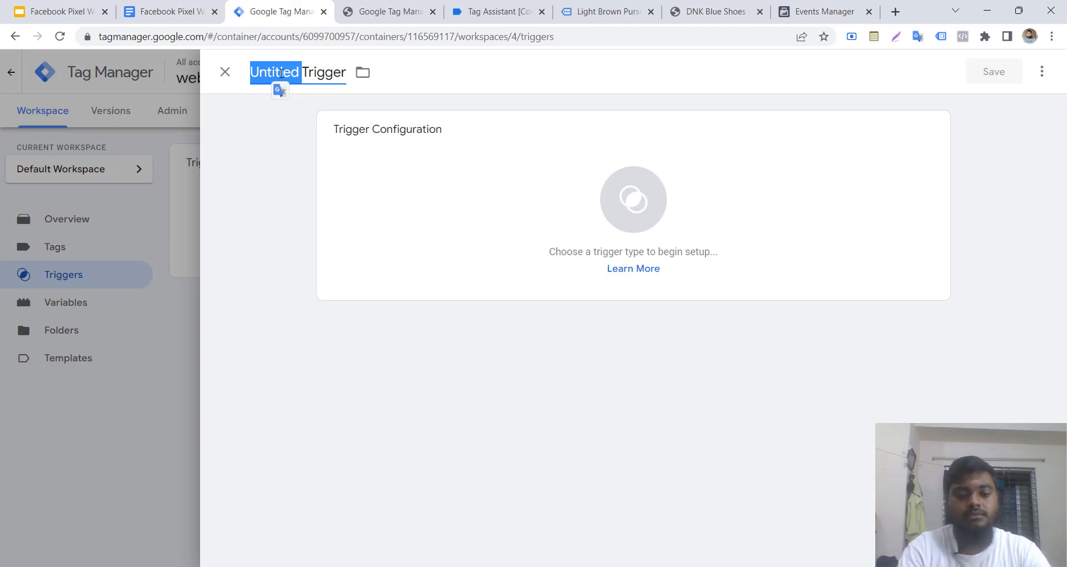
text(FB )
text(ViewCont)
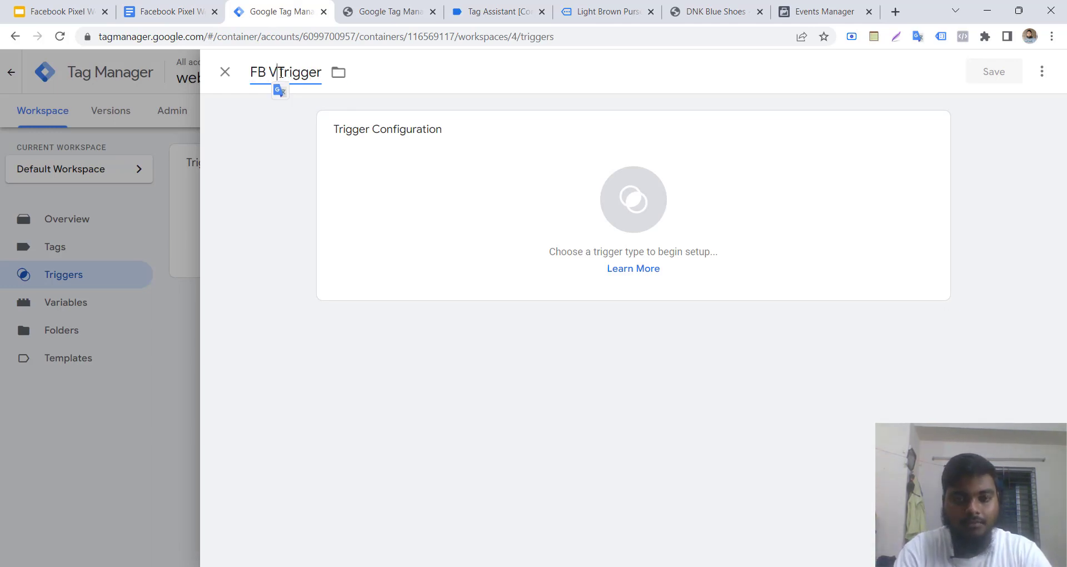
text(ent -)
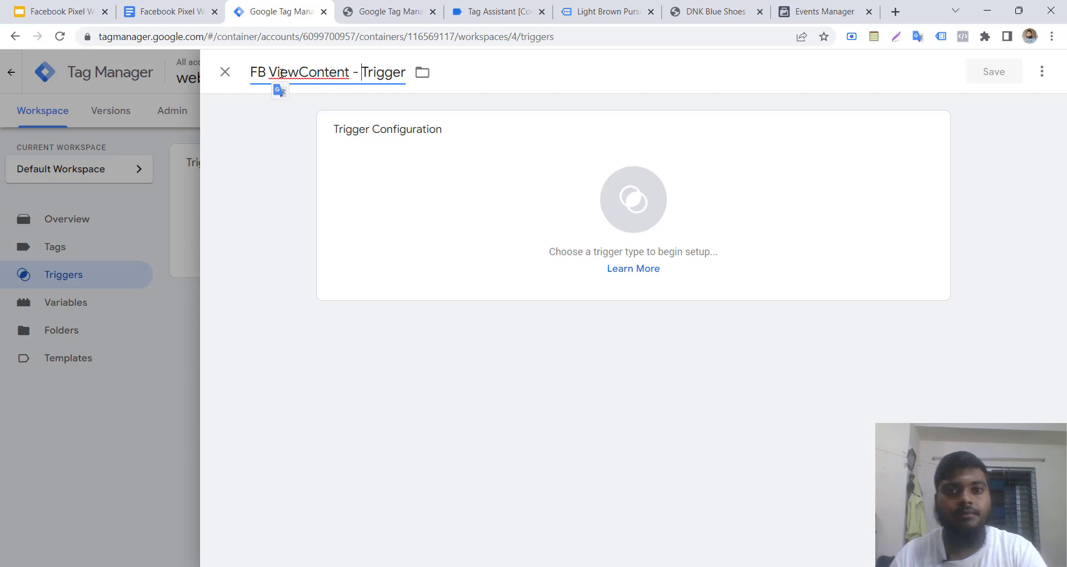
click(292, 142)
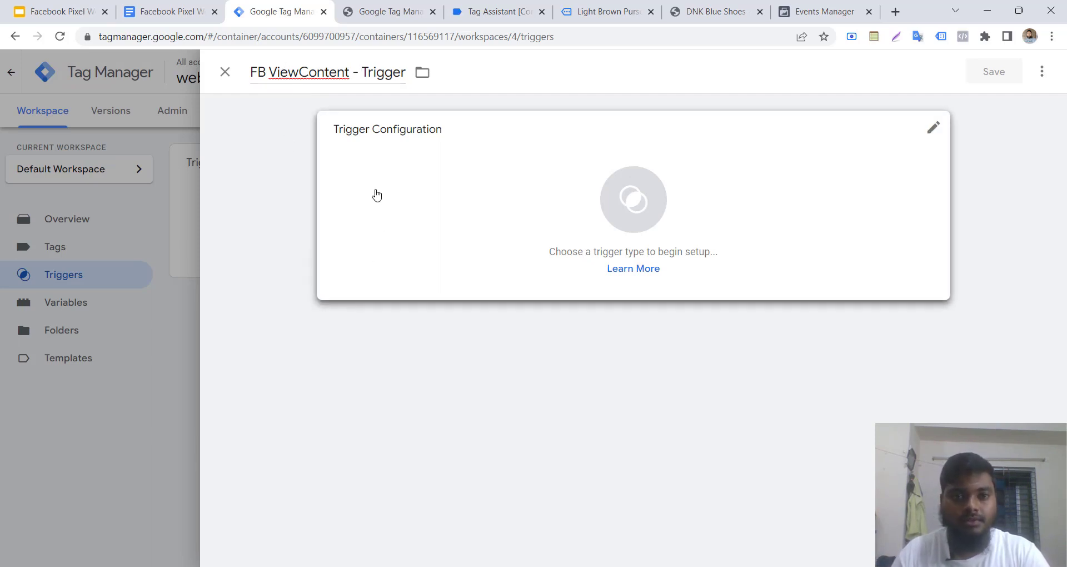
Set the type of the FB ViewContent trigger to Custom Event
click(405, 205)
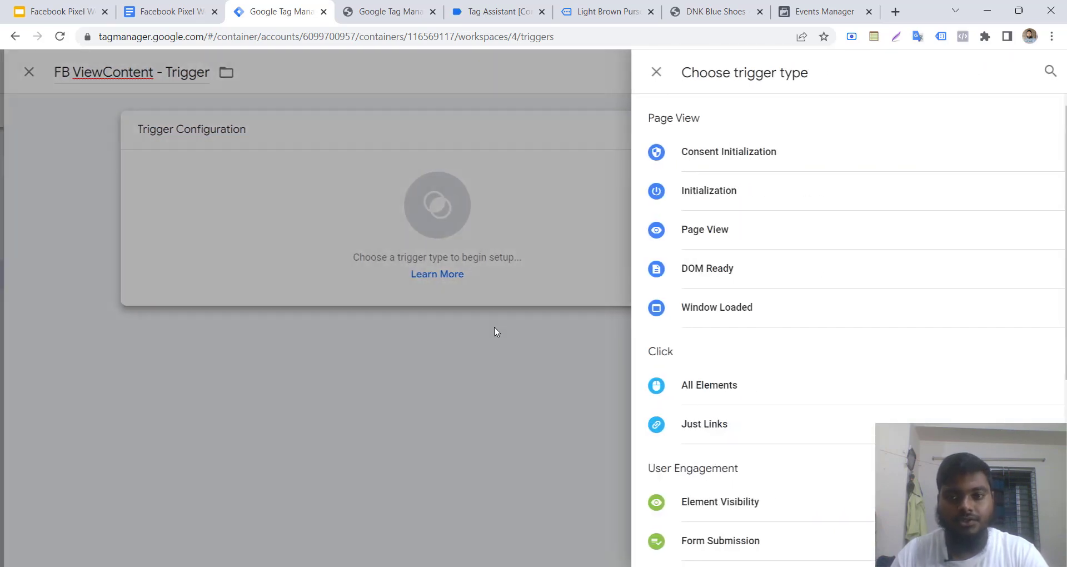
scroll(862, 415, down, 5)
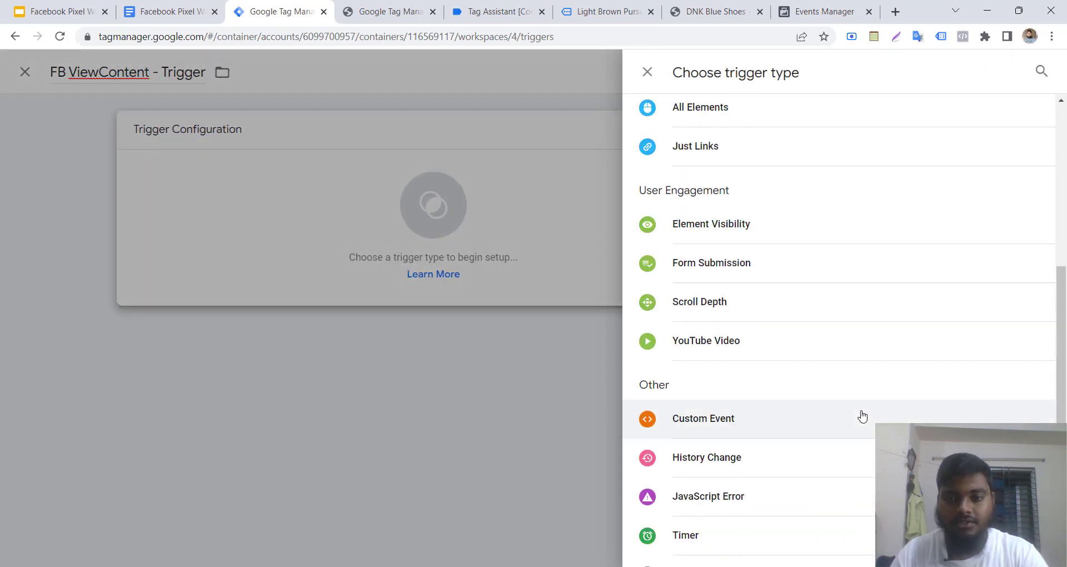
click(718, 428)
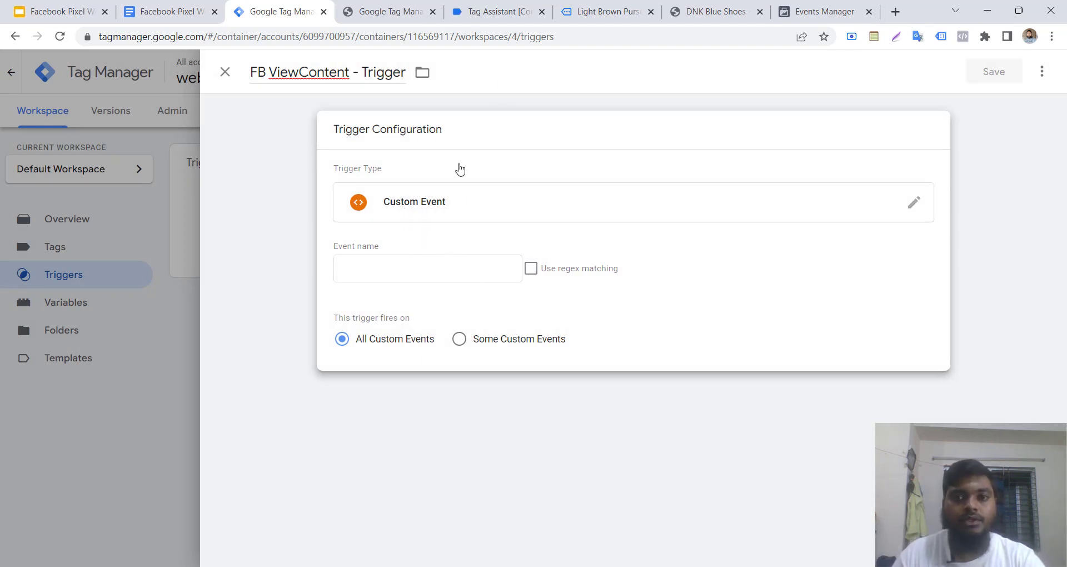
Copy the event name view_item from the Light Brown Purse page's view_item API call in Tag Assistant
click(628, 14)
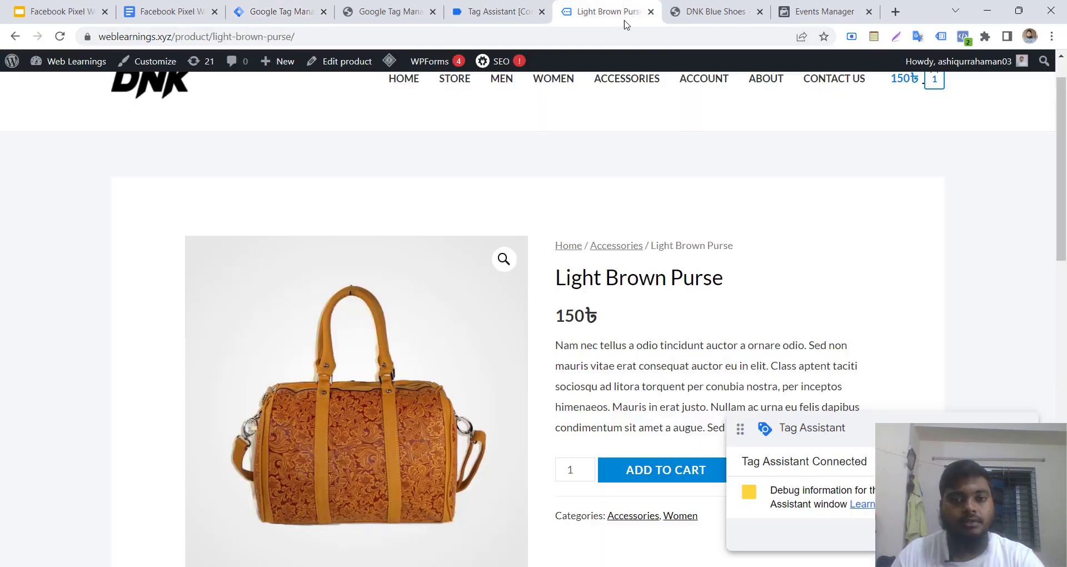
click(523, 13)
click(95, 269)
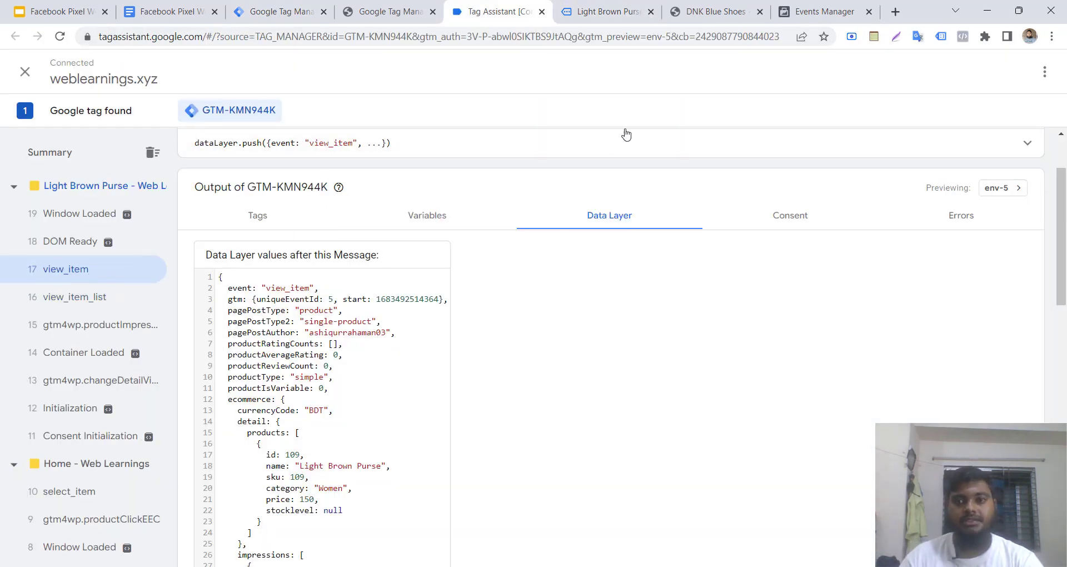
click(595, 7)
click(532, 6)
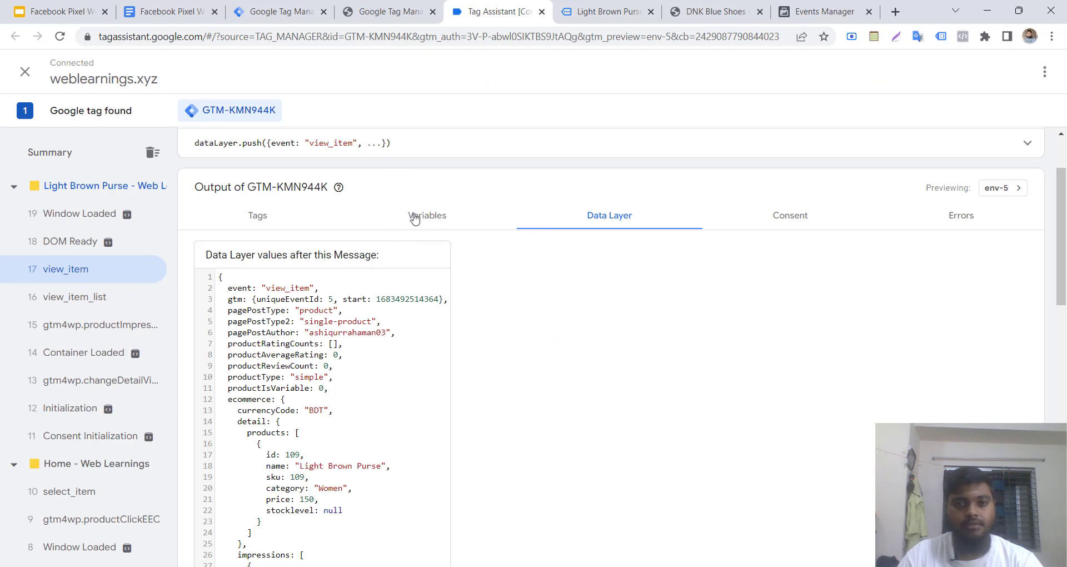
scroll(301, 227, up, 2)
double_click(316, 236)
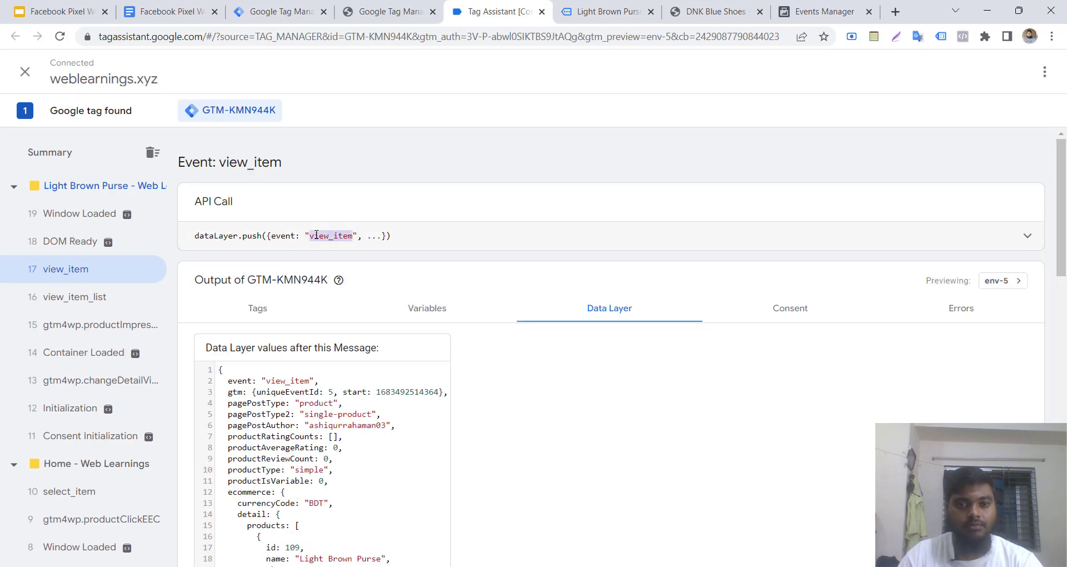
right_click(322, 236)
click(360, 245)
Set the custom event trigger's event name to view_item in Tag Manager and save the trigger
click(383, 12)
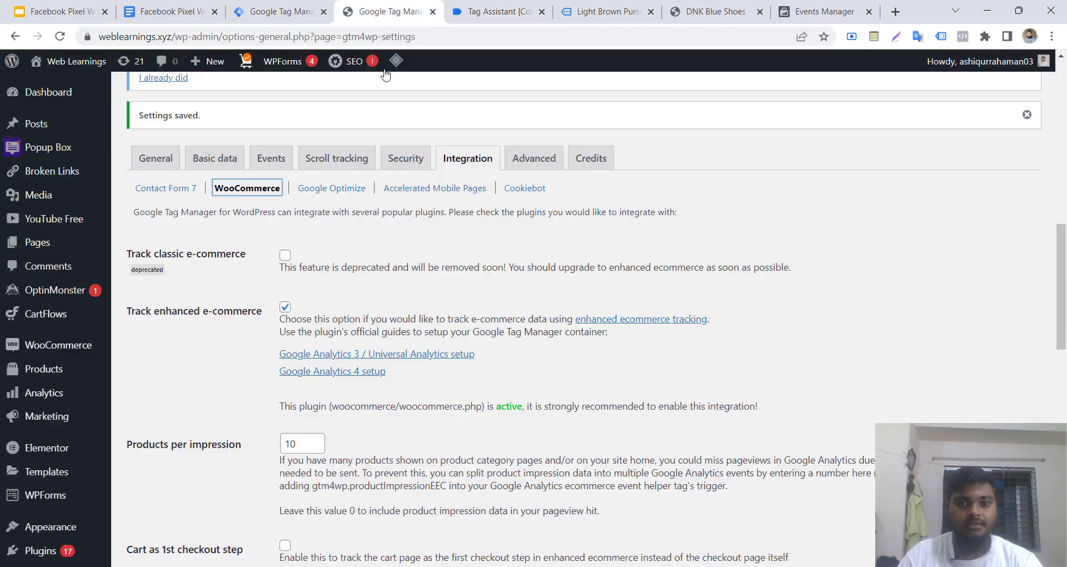
drag(283, 2, 383, 12)
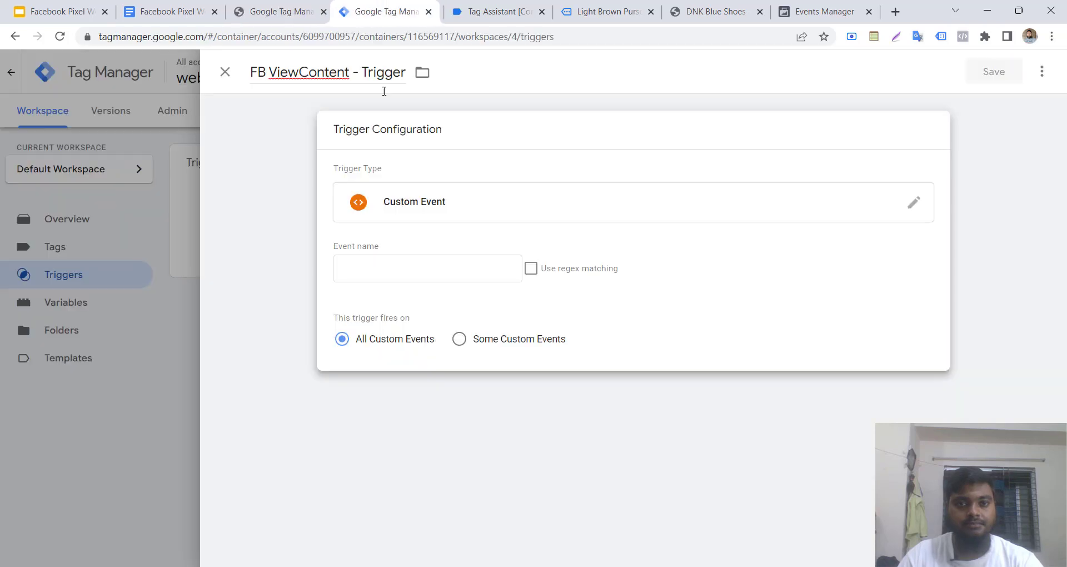
click(376, 274)
key(ctrl+v)
click(271, 286)
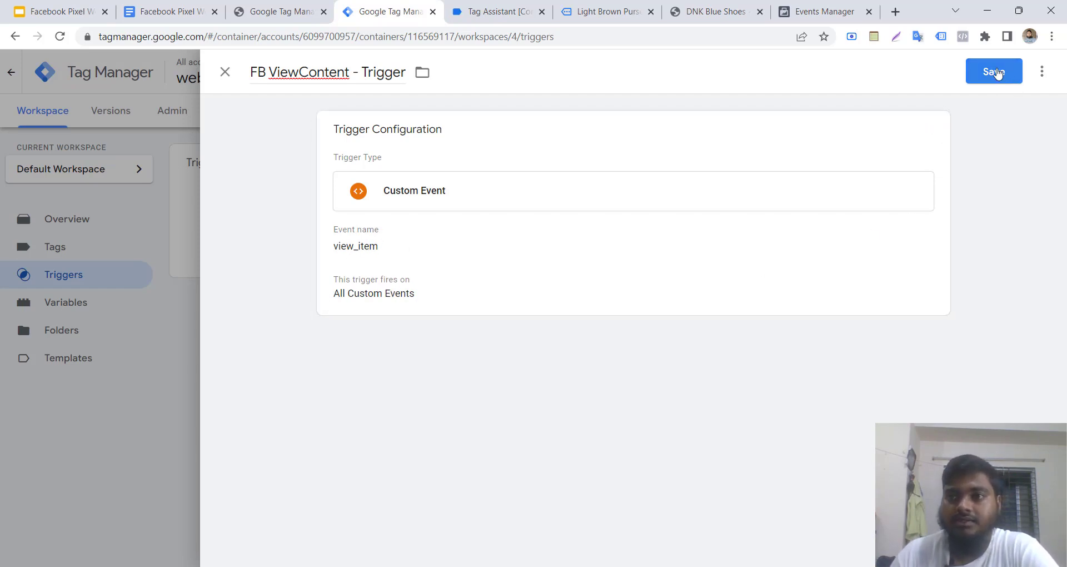
click(997, 74)
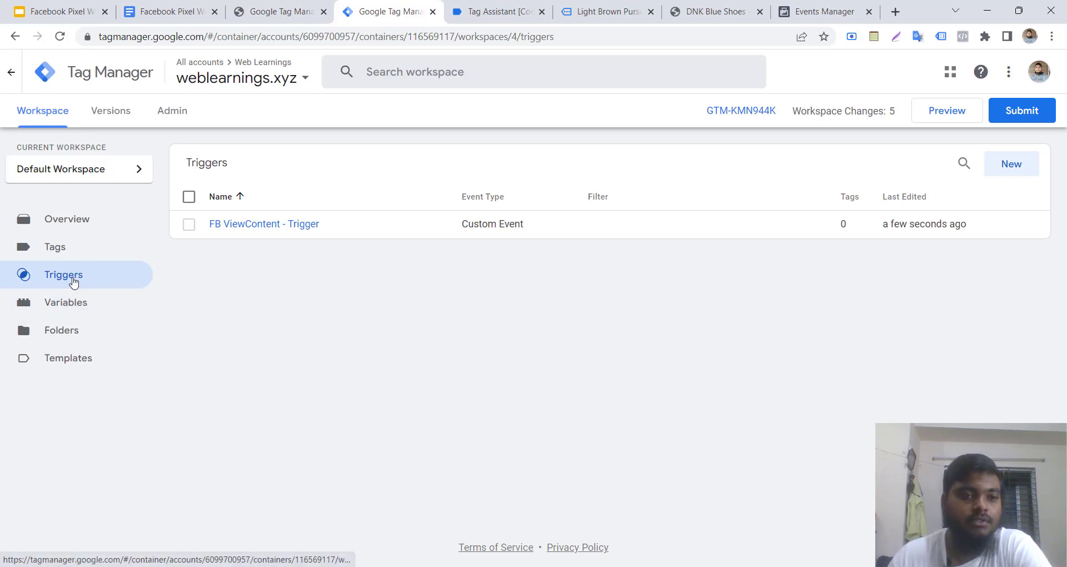
Create a new tag in the container and name it "FB - View Content - Tag"
click(75, 257)
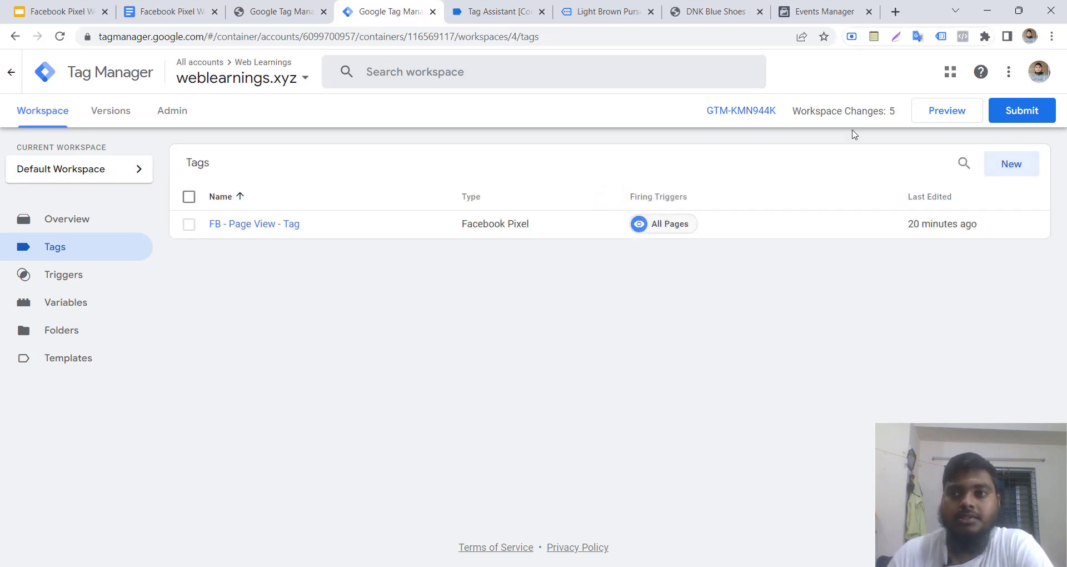
click(1011, 164)
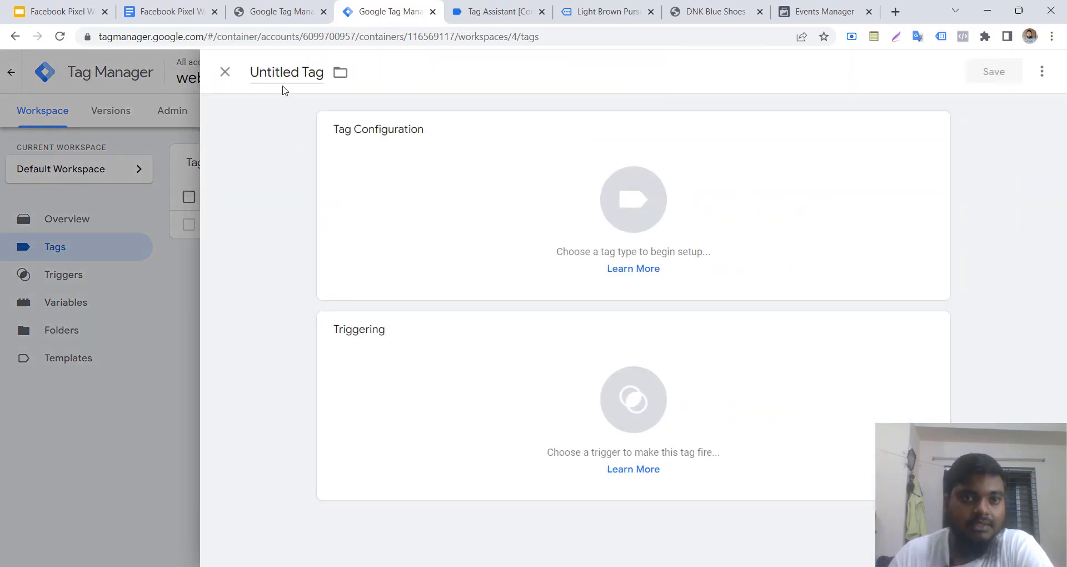
double_click(271, 72)
text(FB Vew)
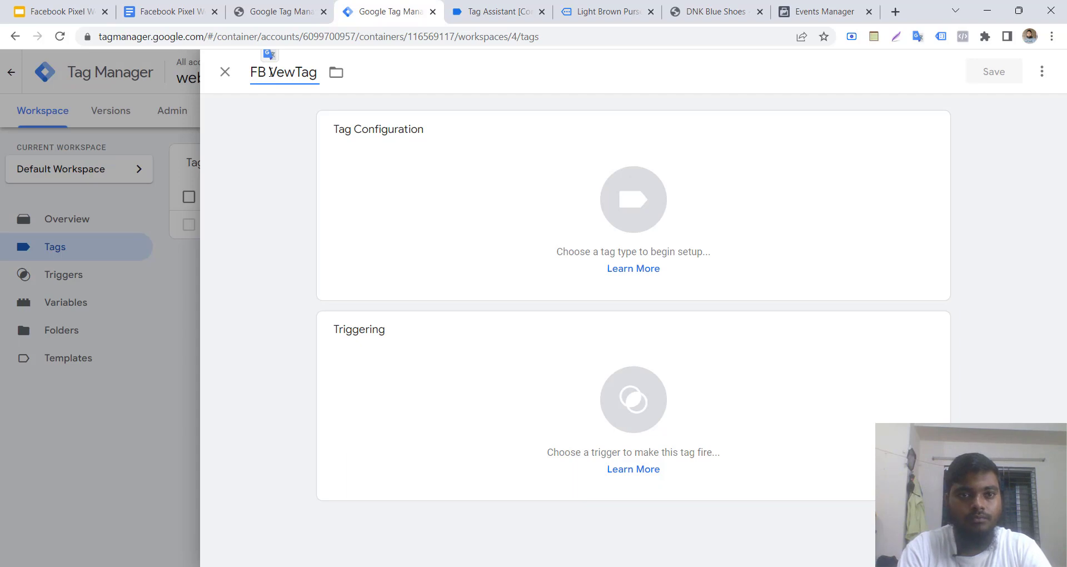
key(BackSpace)
key(BackSpace)
text(iew C)
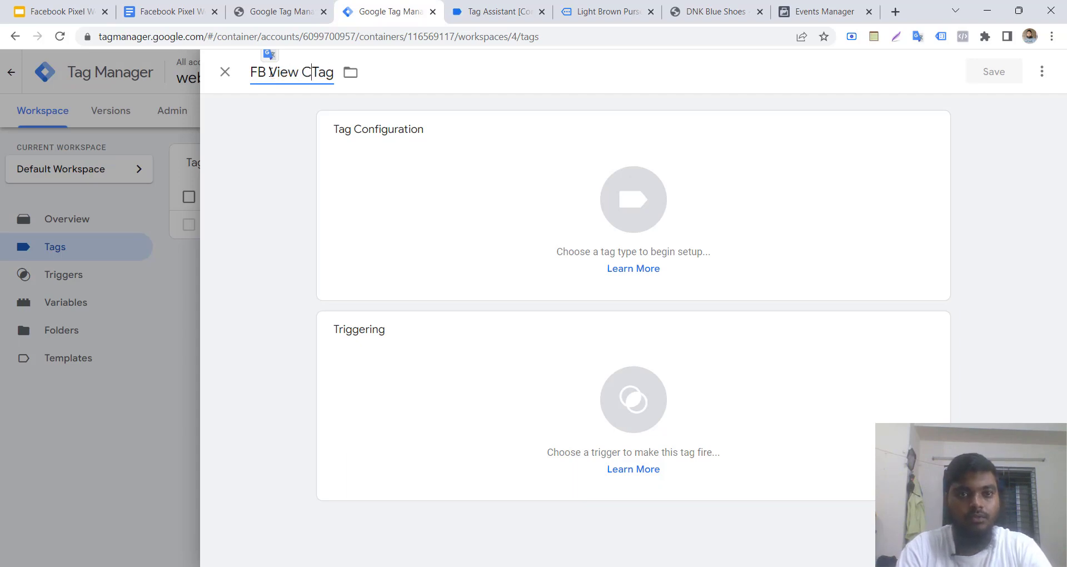
text(ontent - )
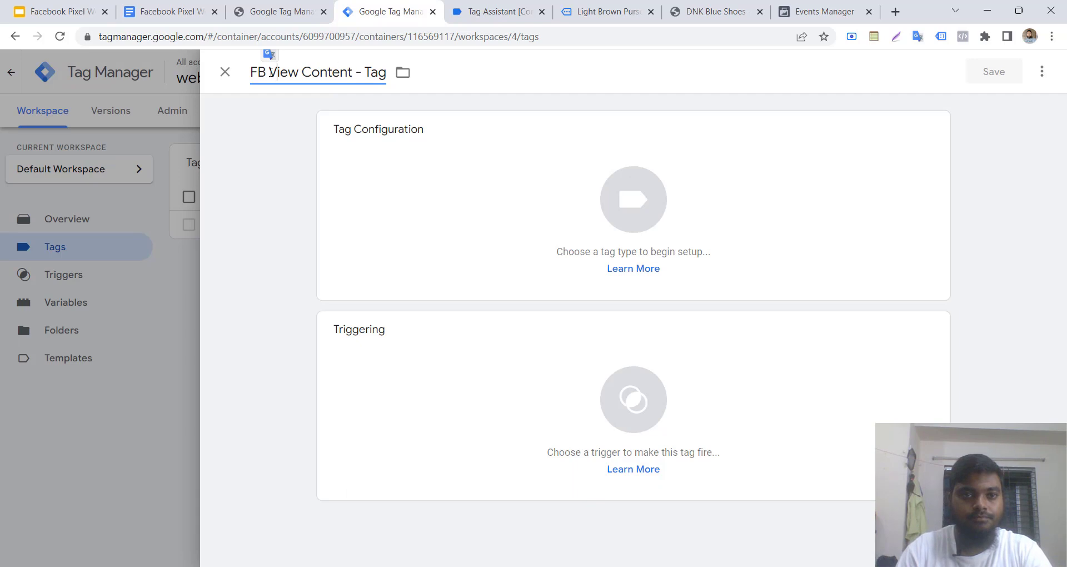
text( -)
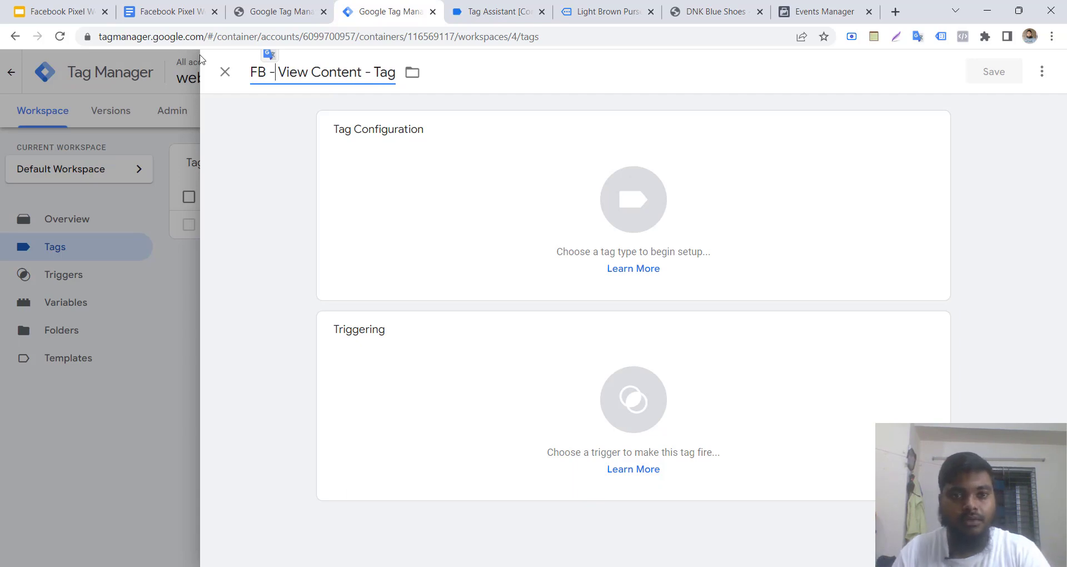
Set the new tag's type to the custom Facebook Pixel template by facebookarchive
click(479, 161)
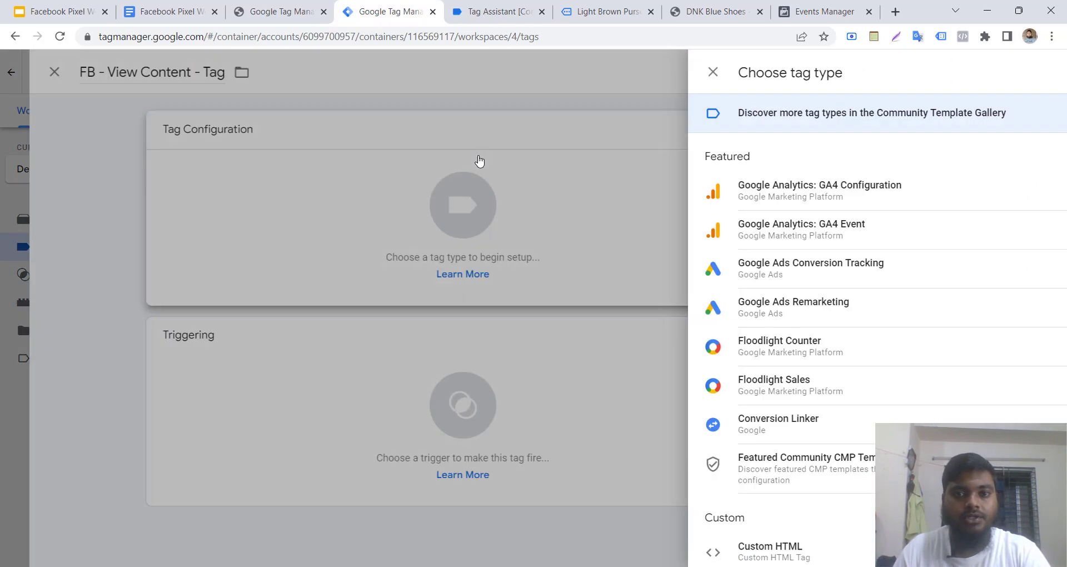
scroll(773, 322, down, 3)
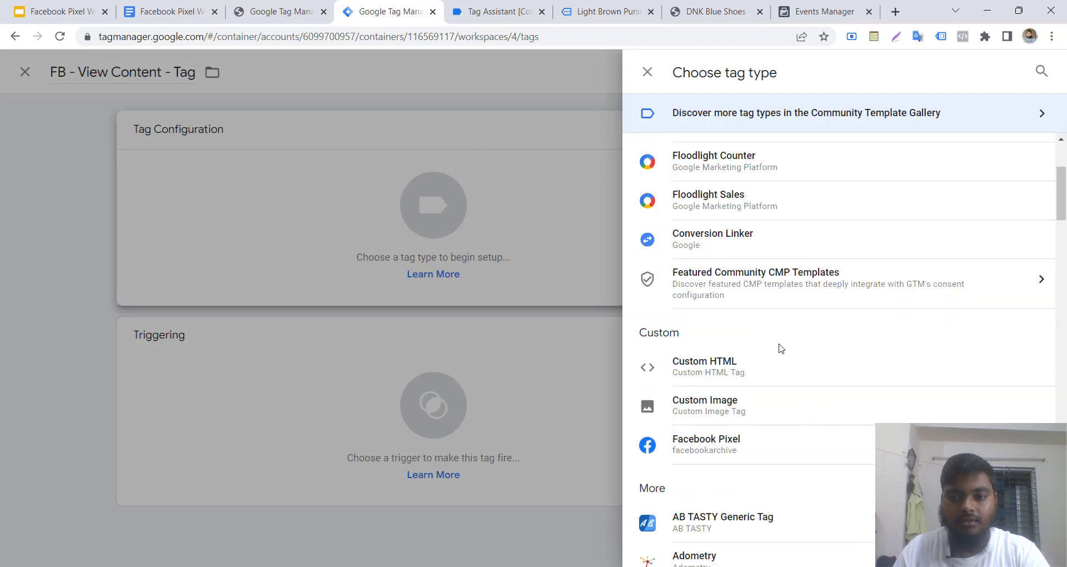
scroll(778, 349, down, 12)
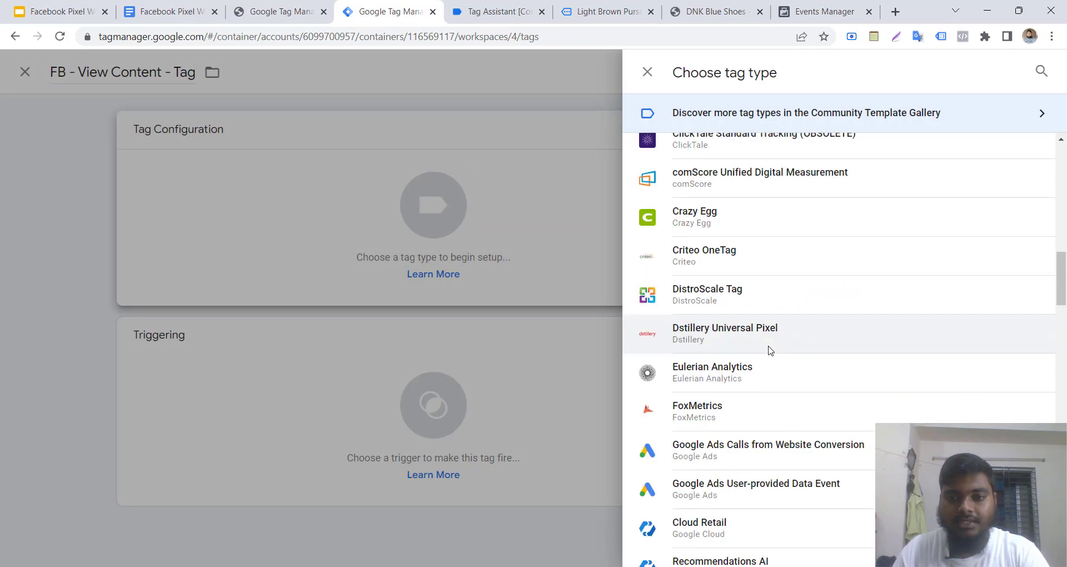
scroll(780, 344, up, 5)
scroll(779, 344, up, 9)
scroll(785, 340, down, 2)
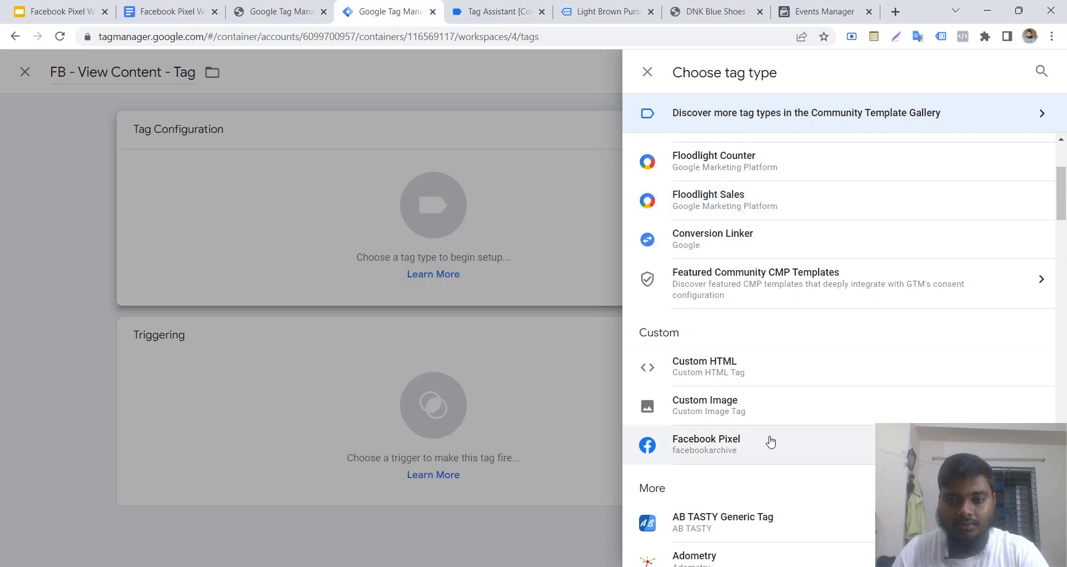
click(788, 446)
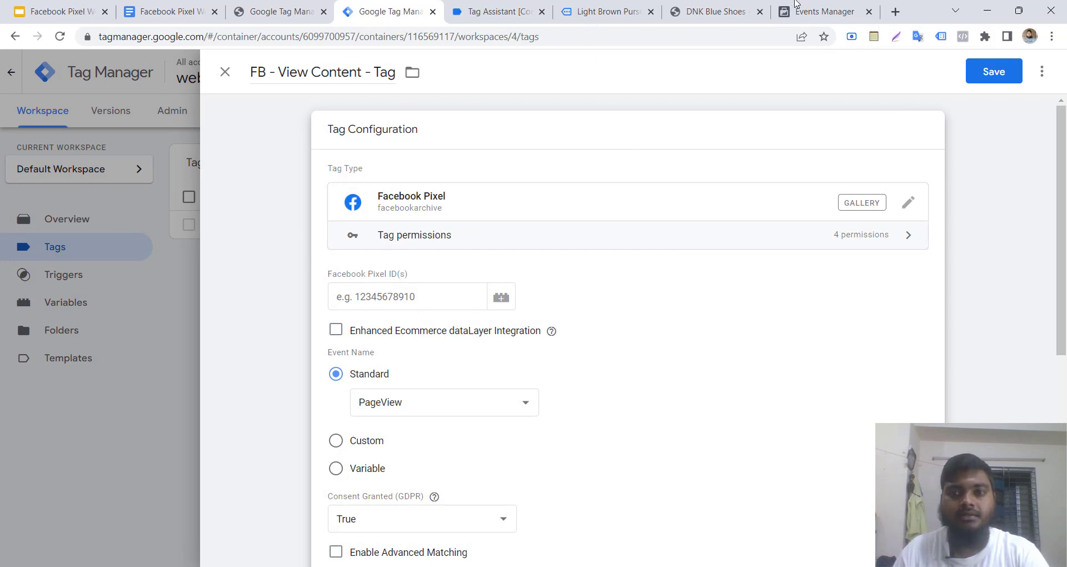
Switch to Events Manager and copy the pixel ID from the settings of Web Learnings's pixel DEMO
click(796, 6)
click(593, 270)
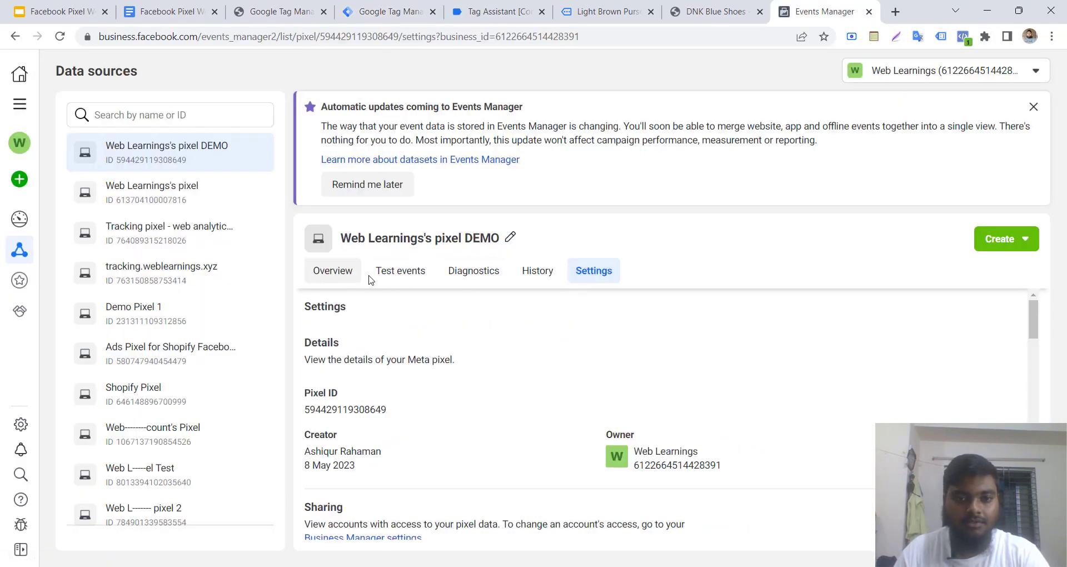
click(370, 277)
click(423, 439)
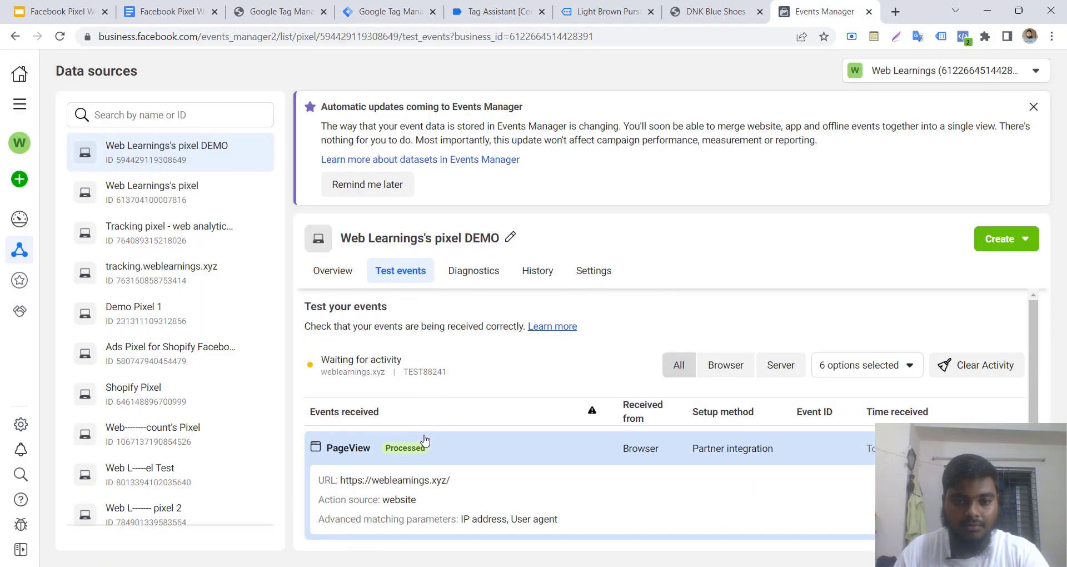
click(425, 441)
click(580, 271)
scroll(578, 318, up, 3)
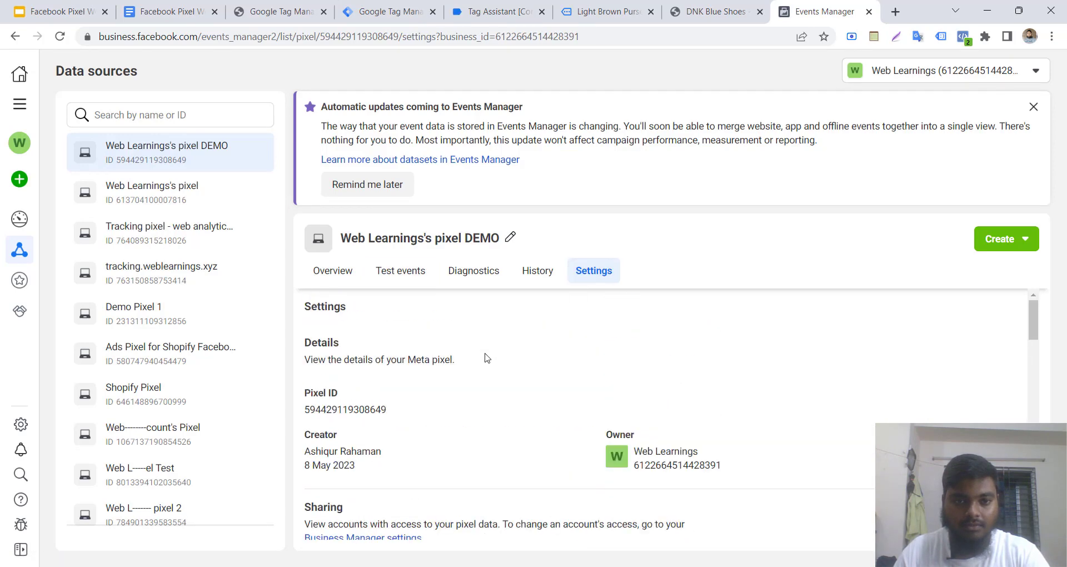
click(322, 412)
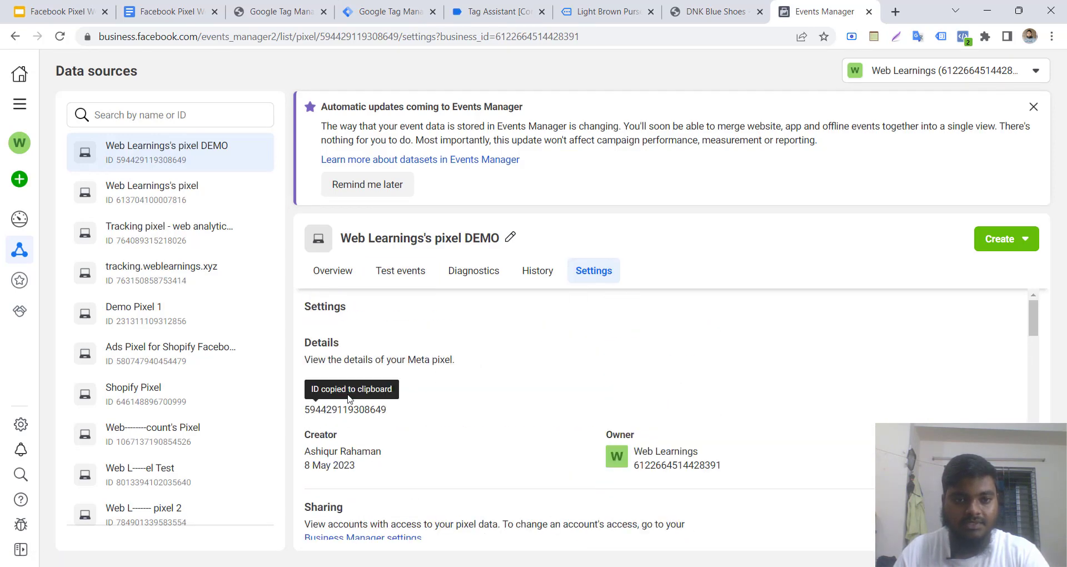
Switch back to Tag Manager and paste the copied pixel ID into the tag's Facebook Pixel ID(s) field
click(284, 10)
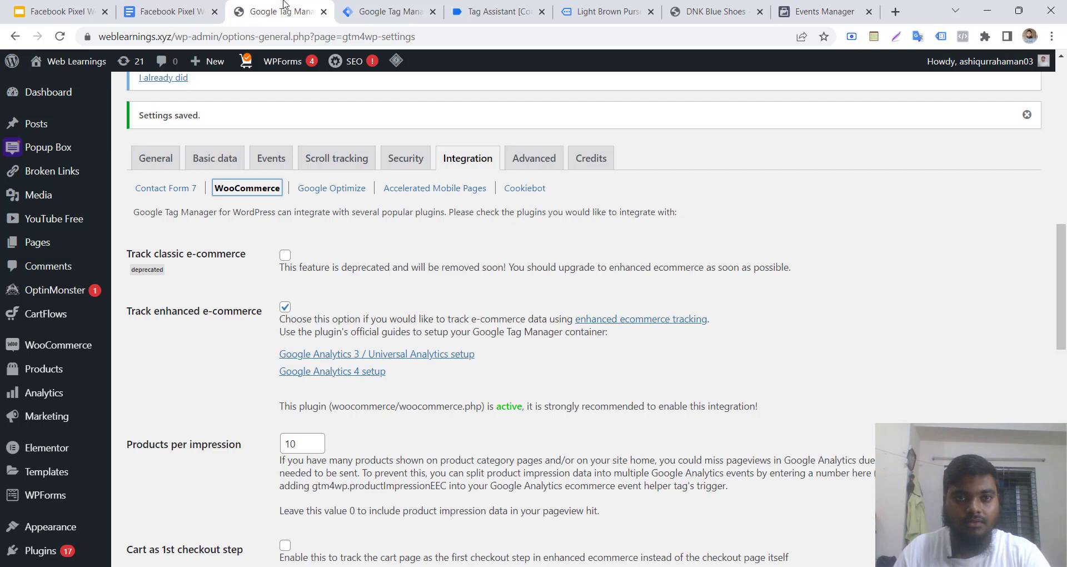
click(346, 7)
click(385, 294)
key(ctrl+v)
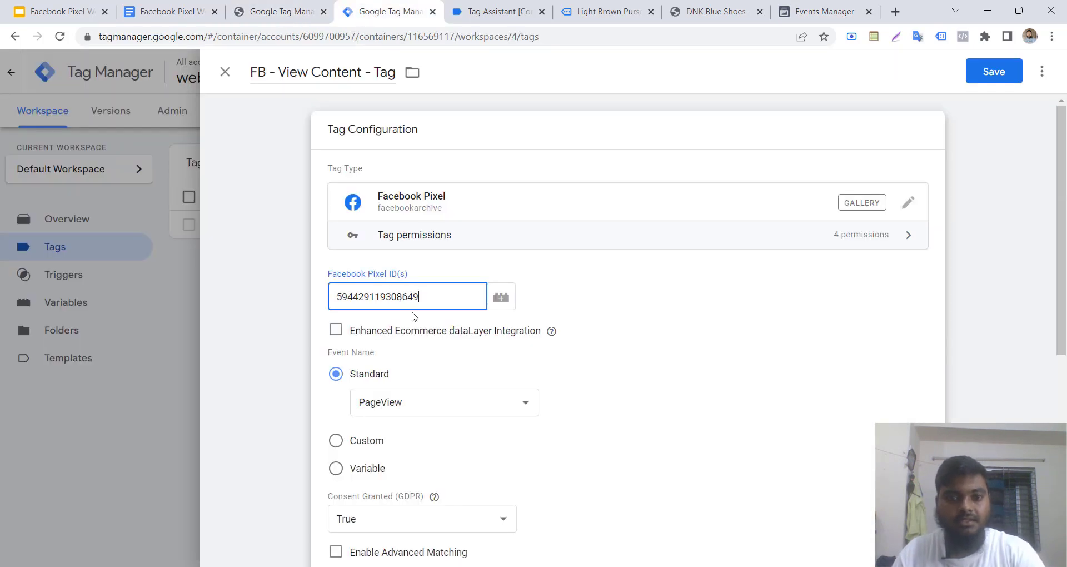
click(325, 397)
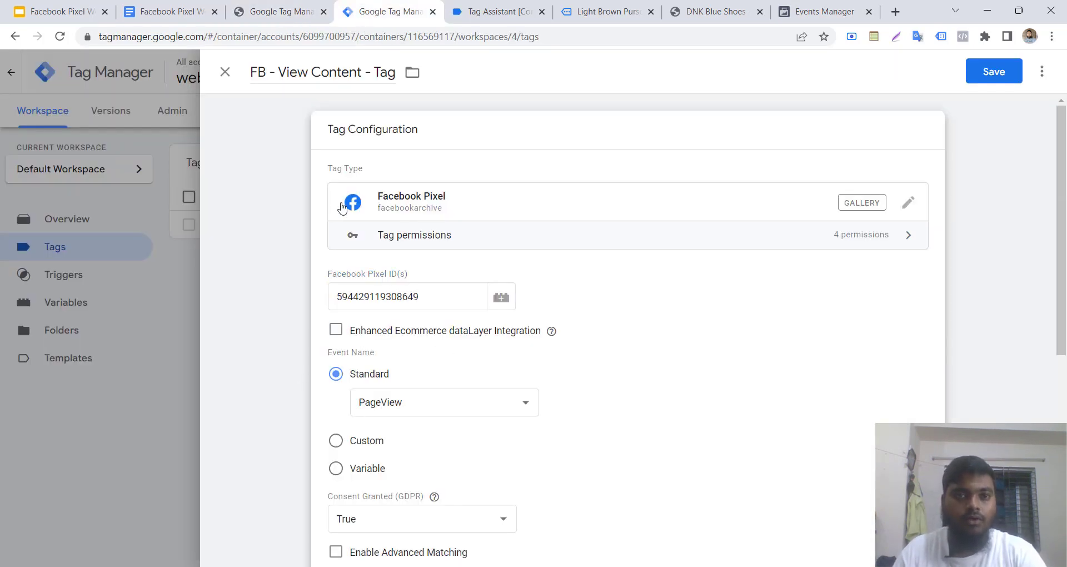
Set the tag's standard event name to ViewContent
scroll(589, 411, down, 2)
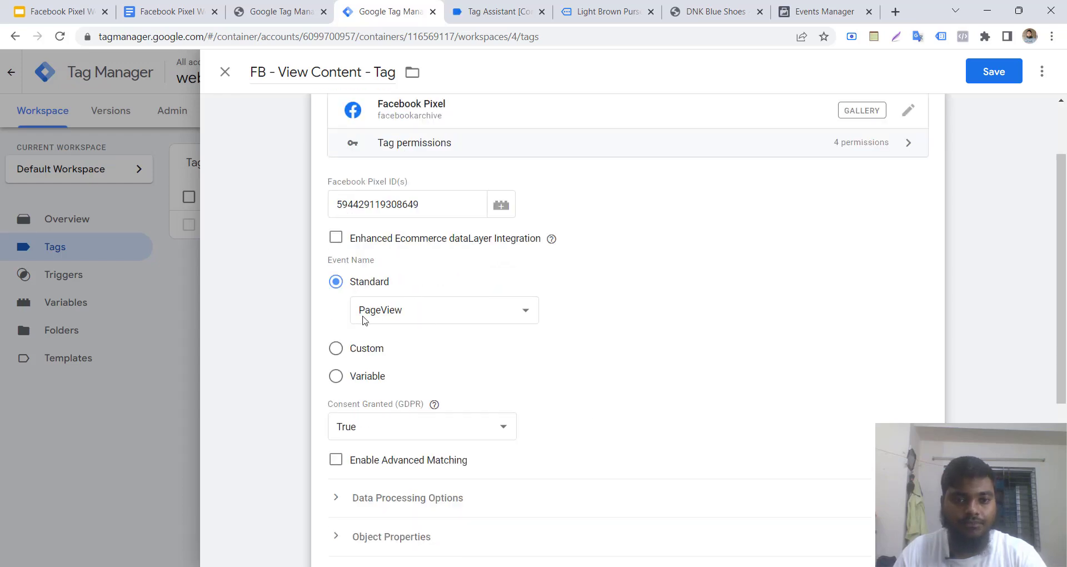
click(394, 313)
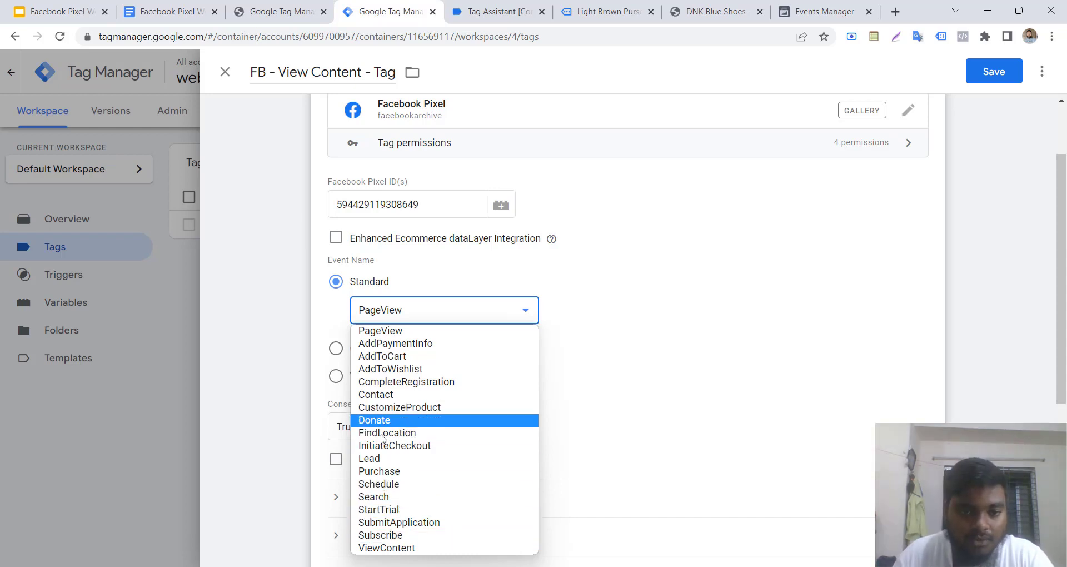
click(411, 549)
scroll(498, 434, down, 3)
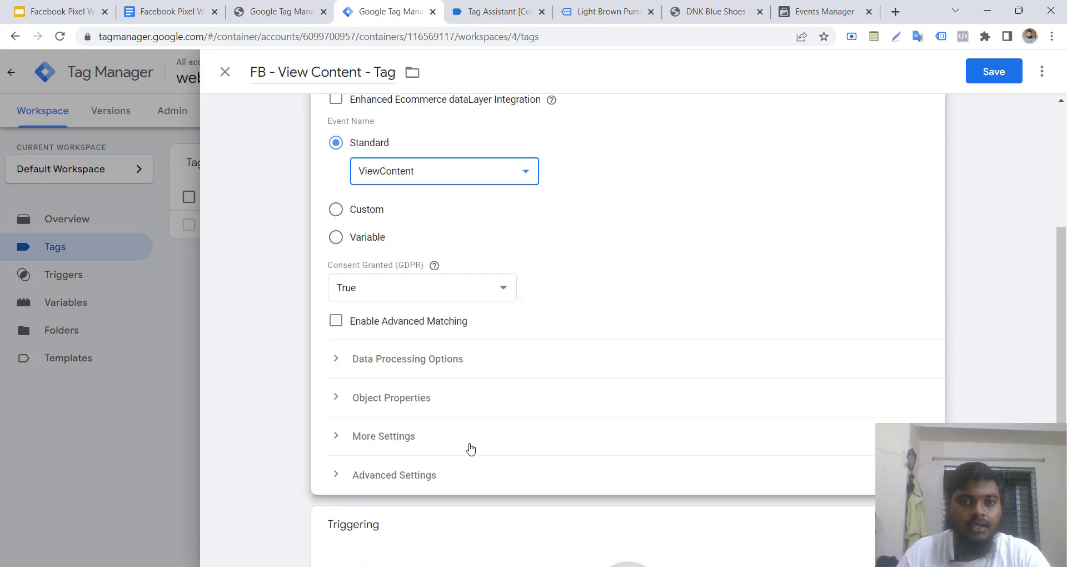
scroll(468, 215, up, 4)
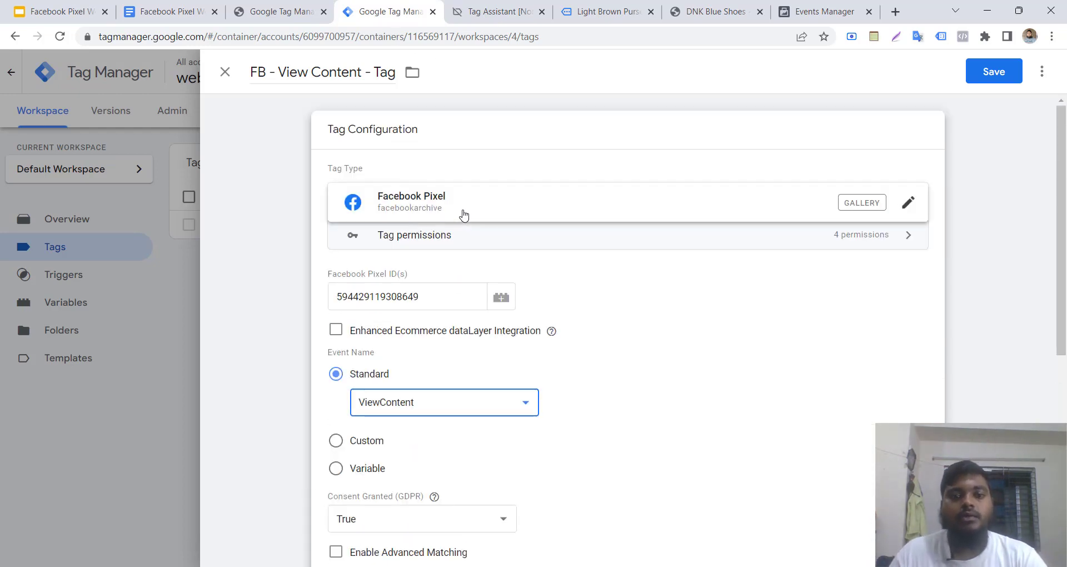
Expand the tag's Object Properties and add four empty property rows
scroll(452, 322, down, 5)
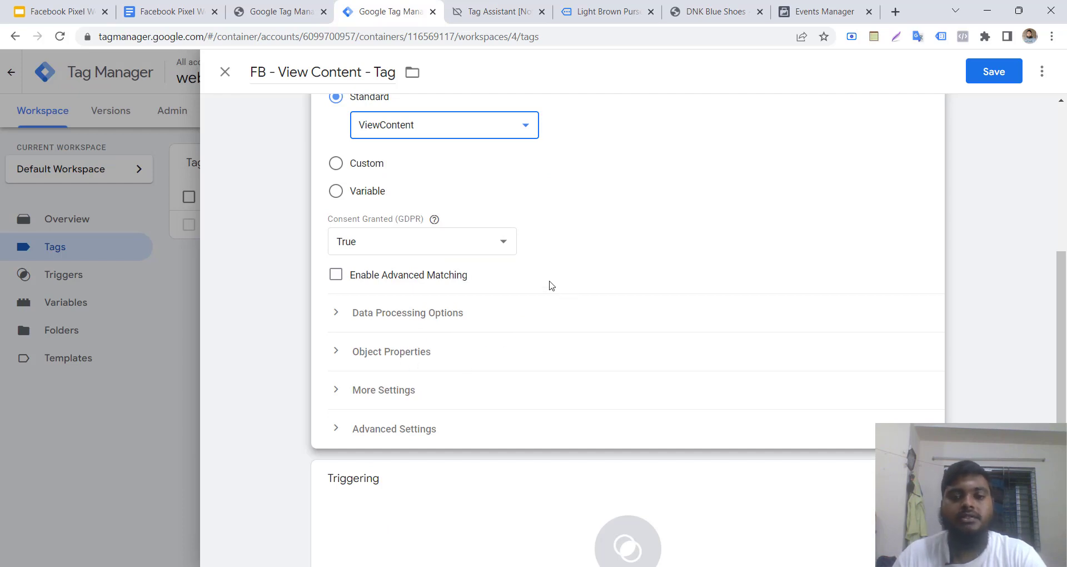
click(371, 356)
scroll(634, 298, down, 3)
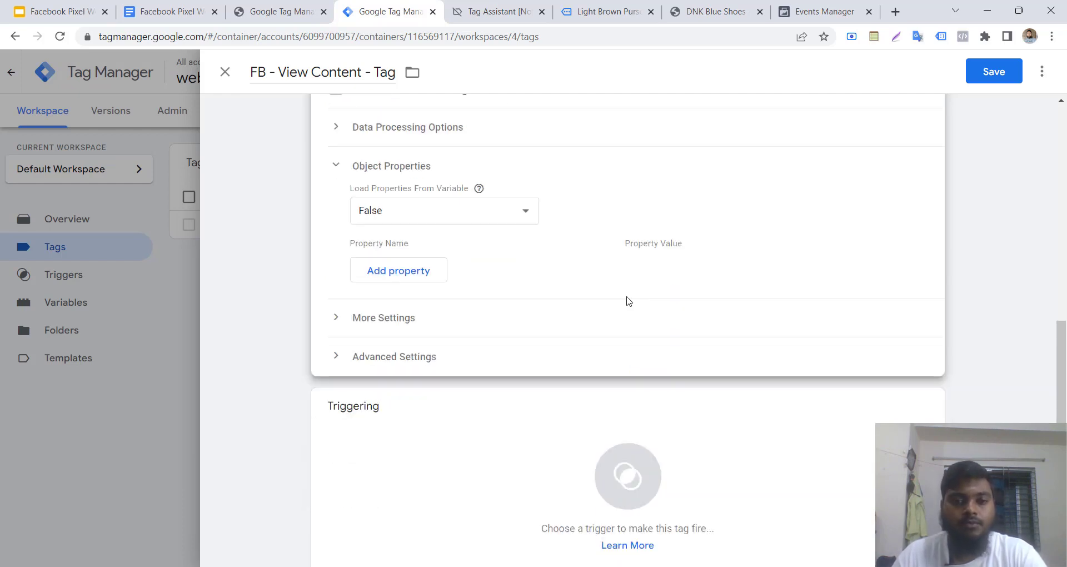
click(384, 278)
click(388, 310)
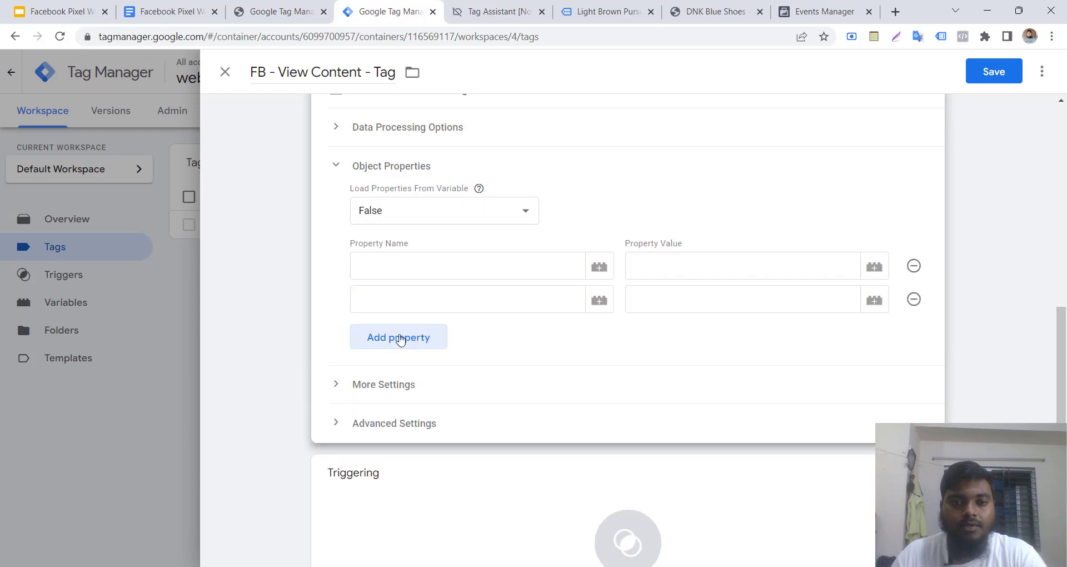
click(392, 339)
click(400, 369)
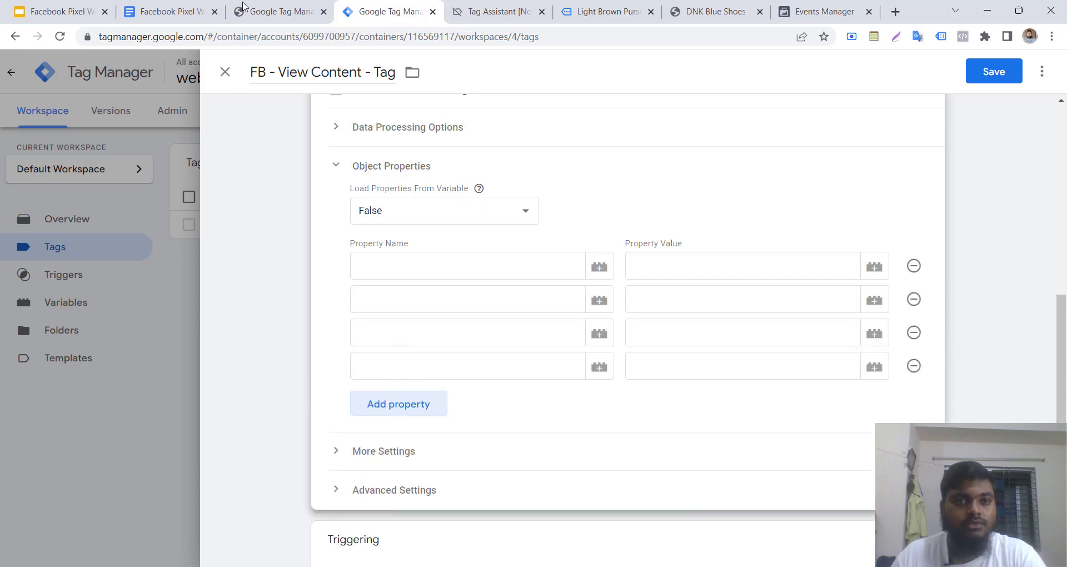
Switch to the Google Docs tracking notes and copy the property name event_name from the ViewContent Event Setup section
click(172, 11)
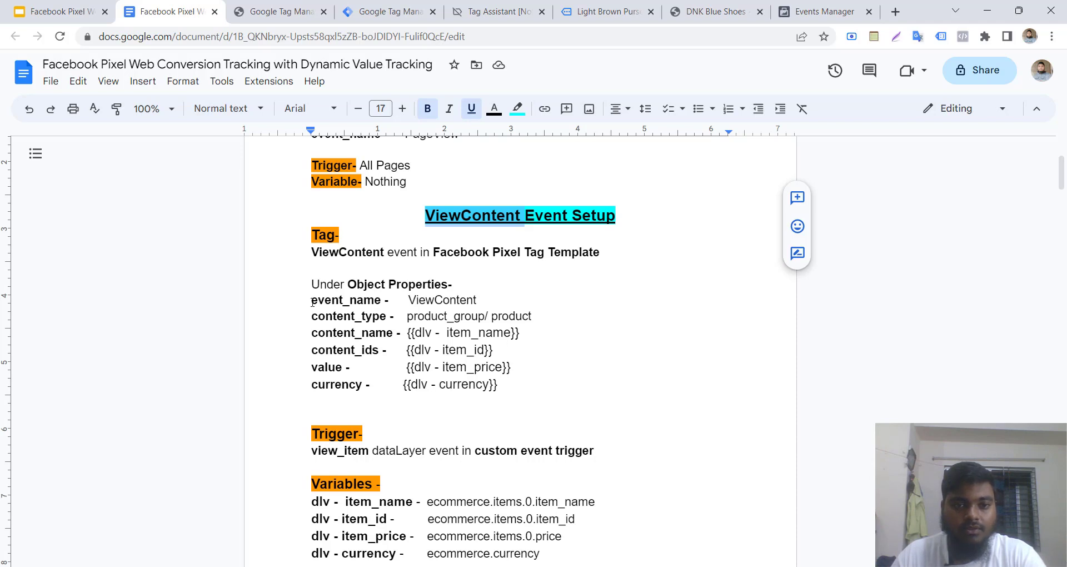
drag(311, 302, 373, 305)
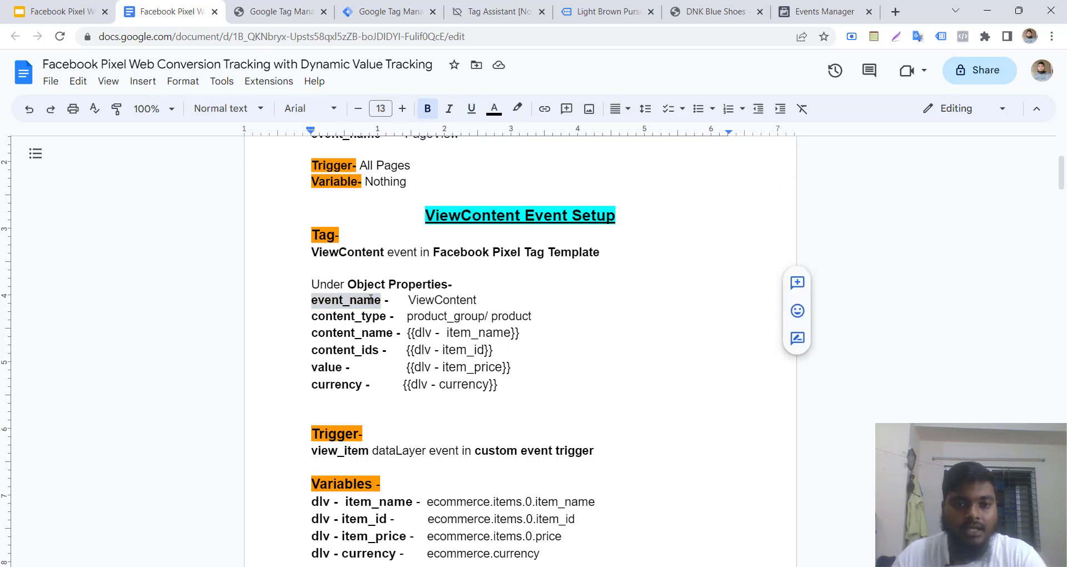
right_click(380, 303)
click(392, 239)
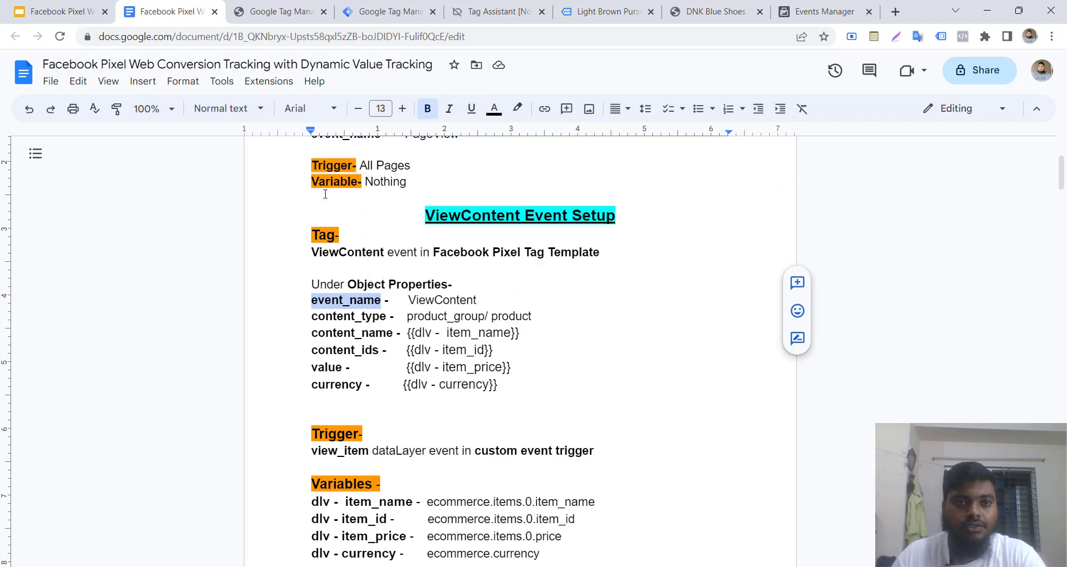
Arrange the browser tabs so the notes sit beside Tag Manager, and enter event_name as the tag's first property name
click(273, 7)
click(356, 4)
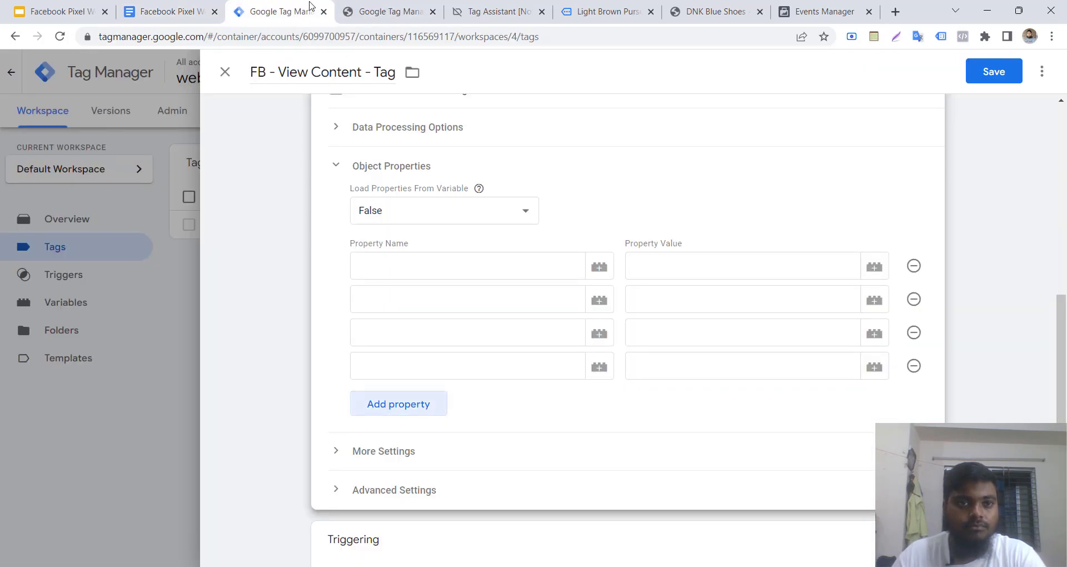
drag(359, 7, 133, 6)
click(383, 9)
click(402, 265)
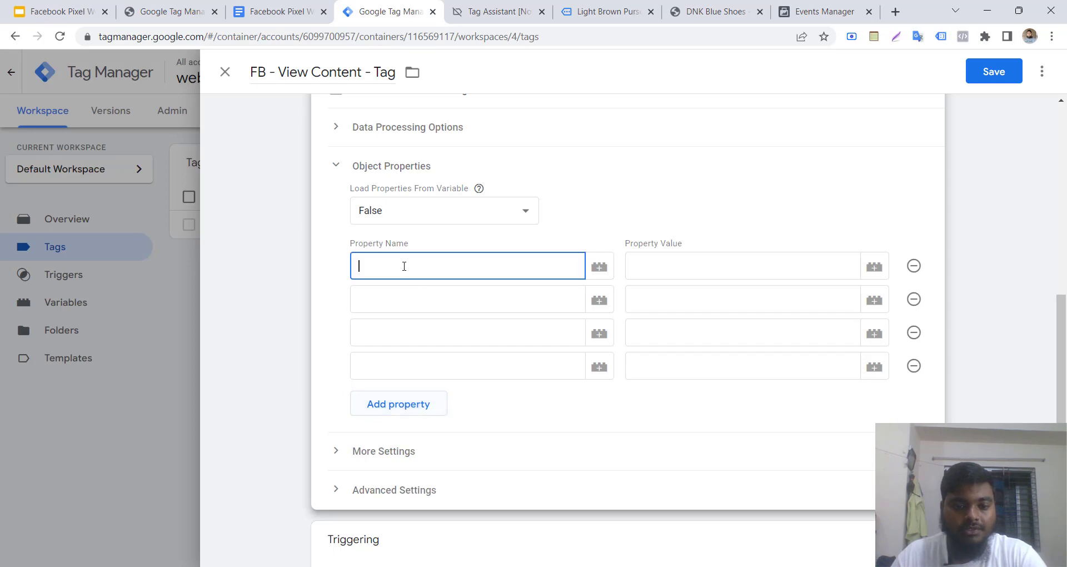
key(ctrl+v)
Copy ViewContent from the Google Docs notes and paste it as the event_name property's value in Tag Manager
click(291, 4)
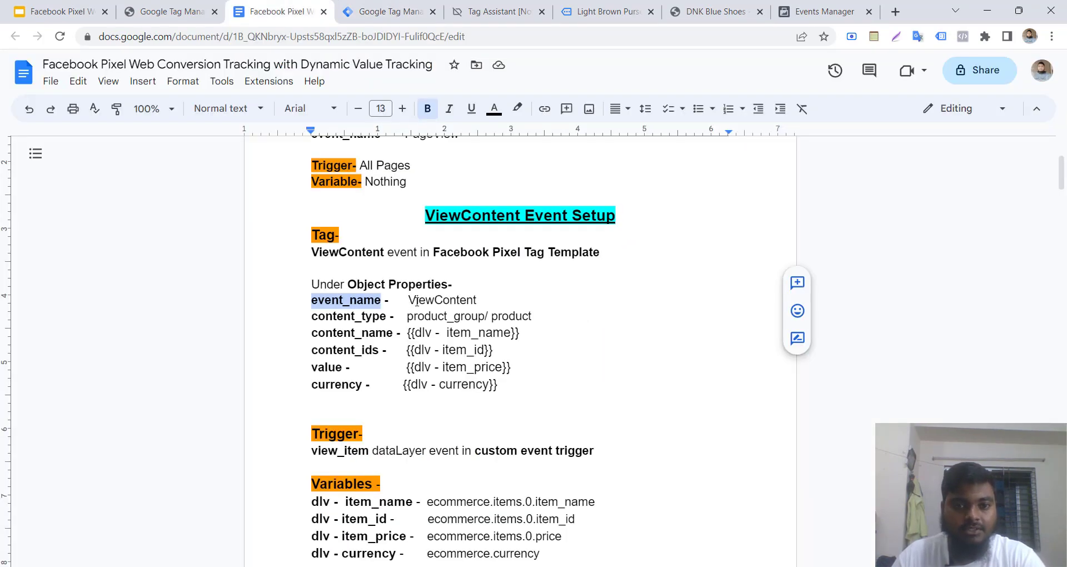
double_click(417, 302)
click(386, 12)
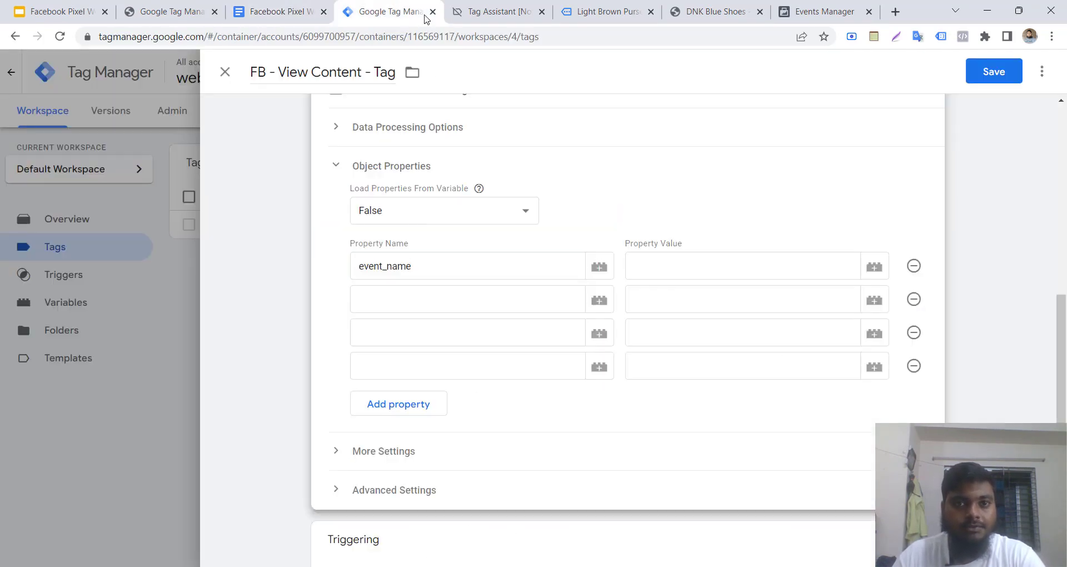
click(708, 274)
key(ctrl+v)
Copy content_type from the Google Docs notes and paste it as the tag's second property name in Tag Manager
click(281, 11)
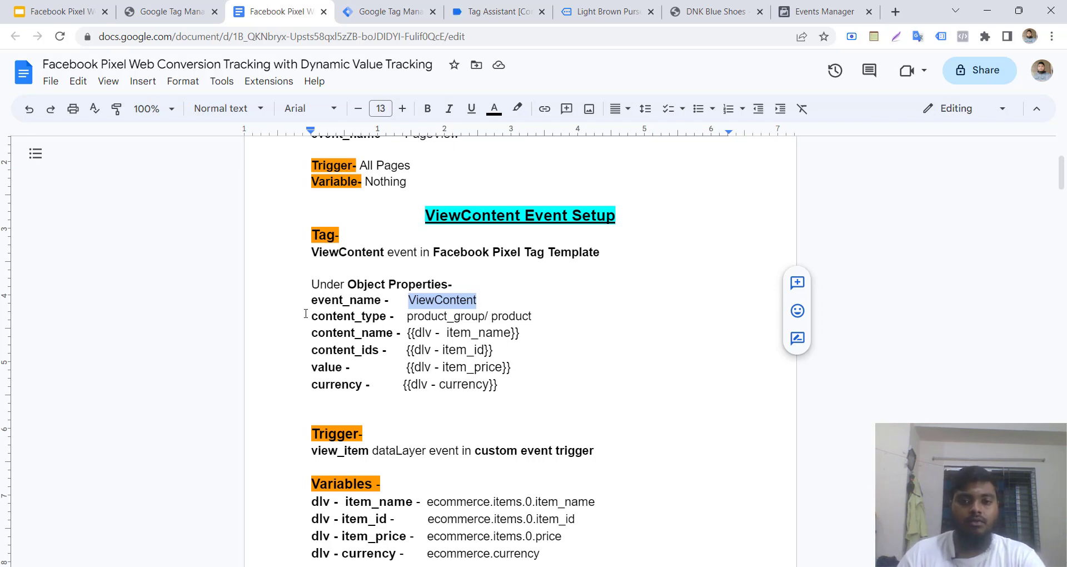
drag(313, 317, 387, 316)
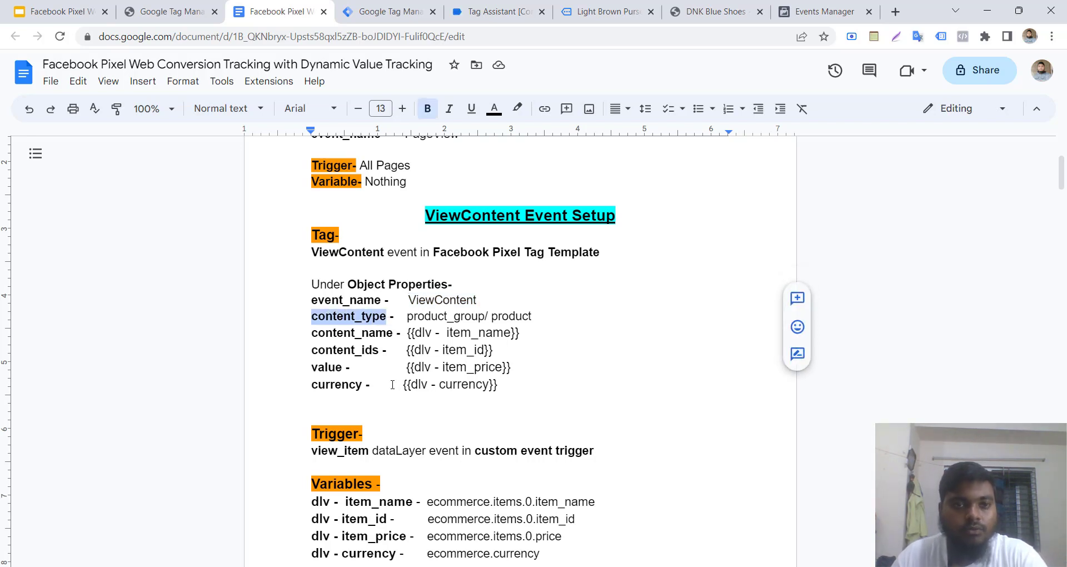
click(392, 11)
click(404, 297)
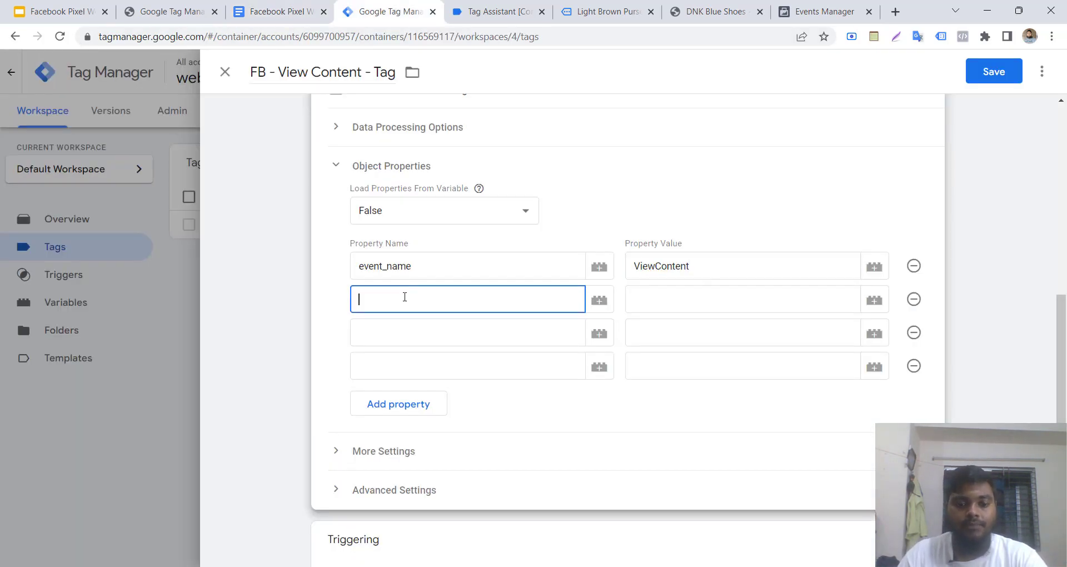
key(ctrl+v)
Copy product_group from the content_type line of the Google Docs notes and look over the Light Brown Purse product page
click(310, 6)
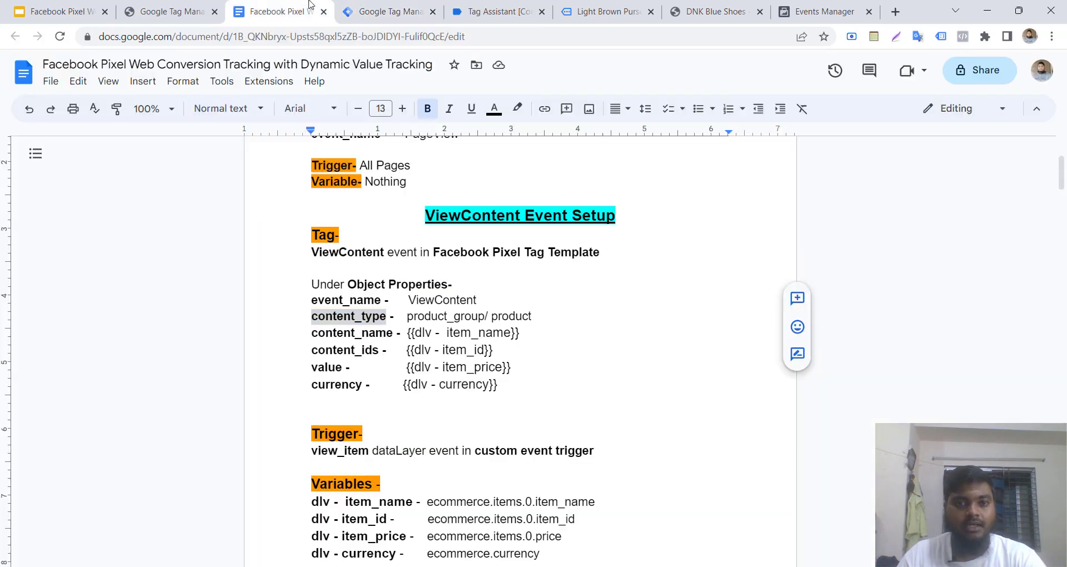
click(493, 318)
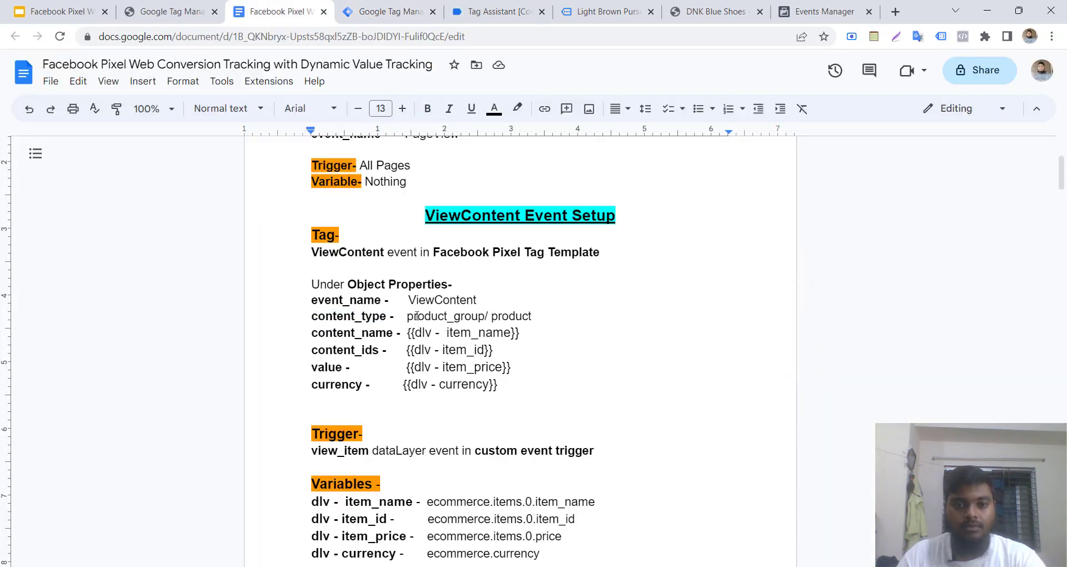
drag(407, 315, 484, 321)
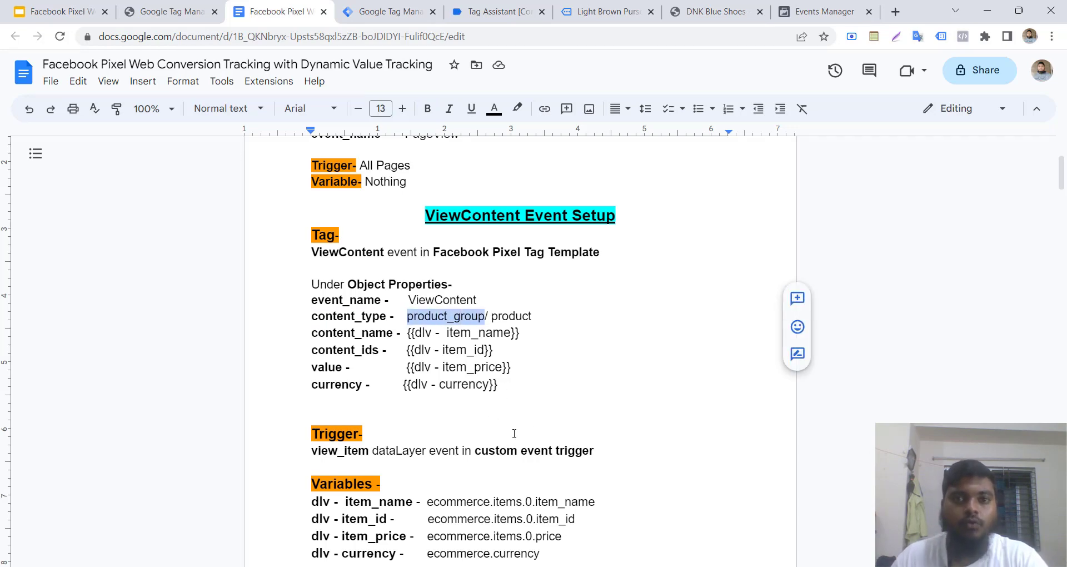
click(624, 4)
scroll(639, 278, down, 8)
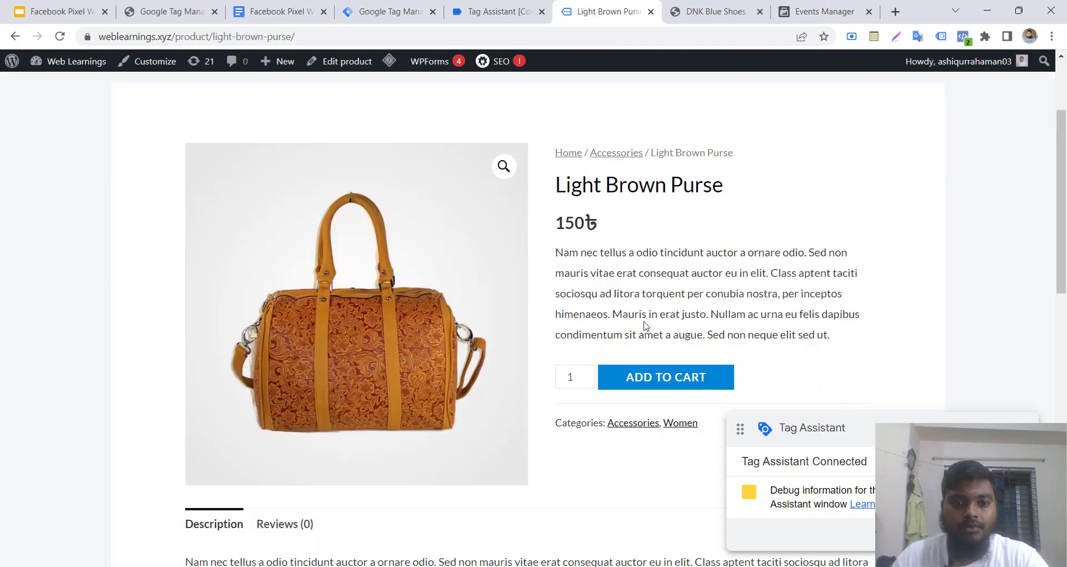
scroll(336, 223, up, 5)
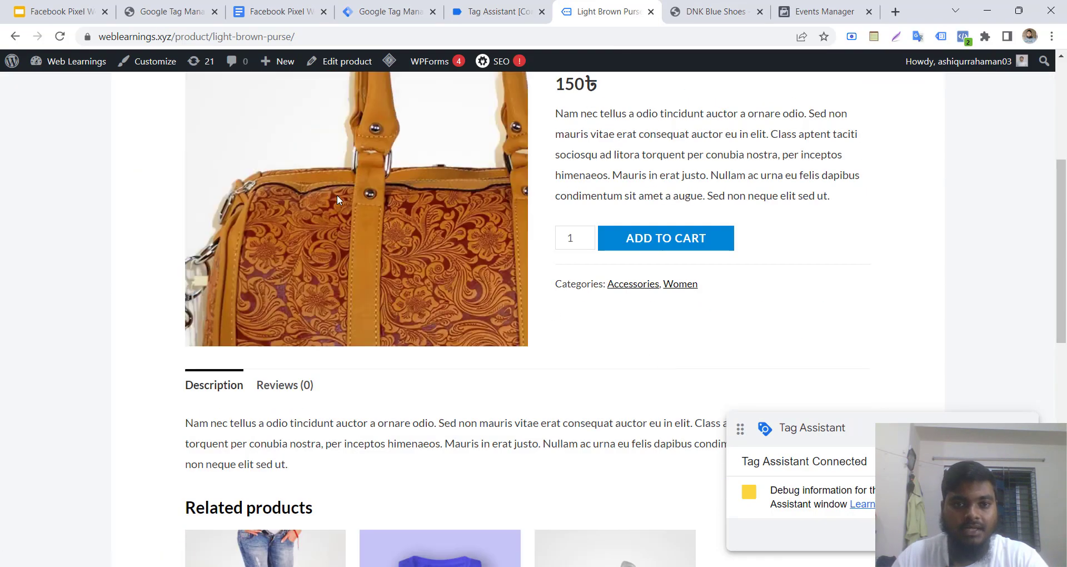
scroll(311, 333, down, 3)
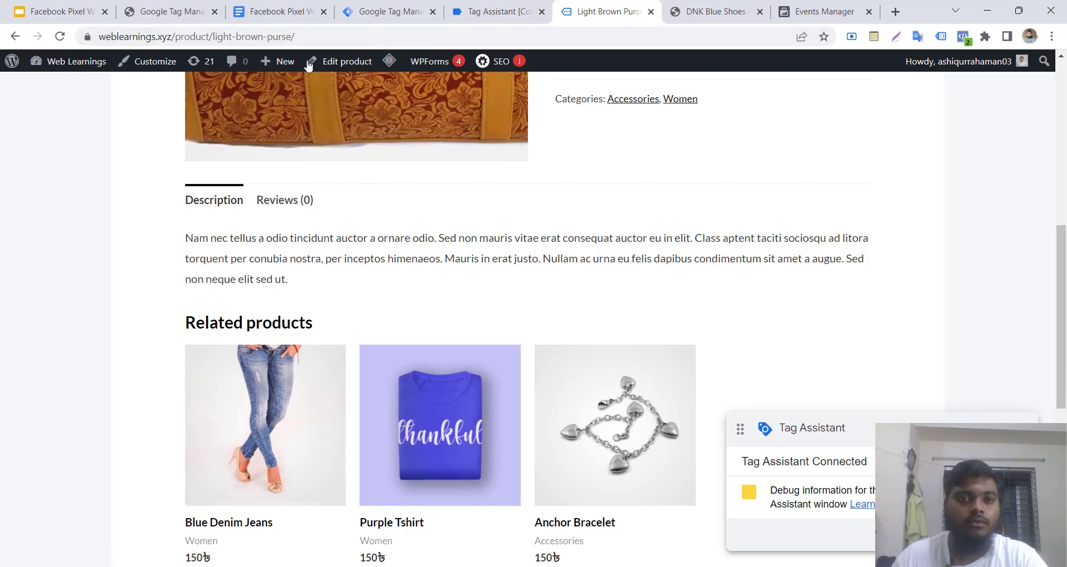
Return to Tag Manager and paste product_group as the content_type property's value
click(385, 5)
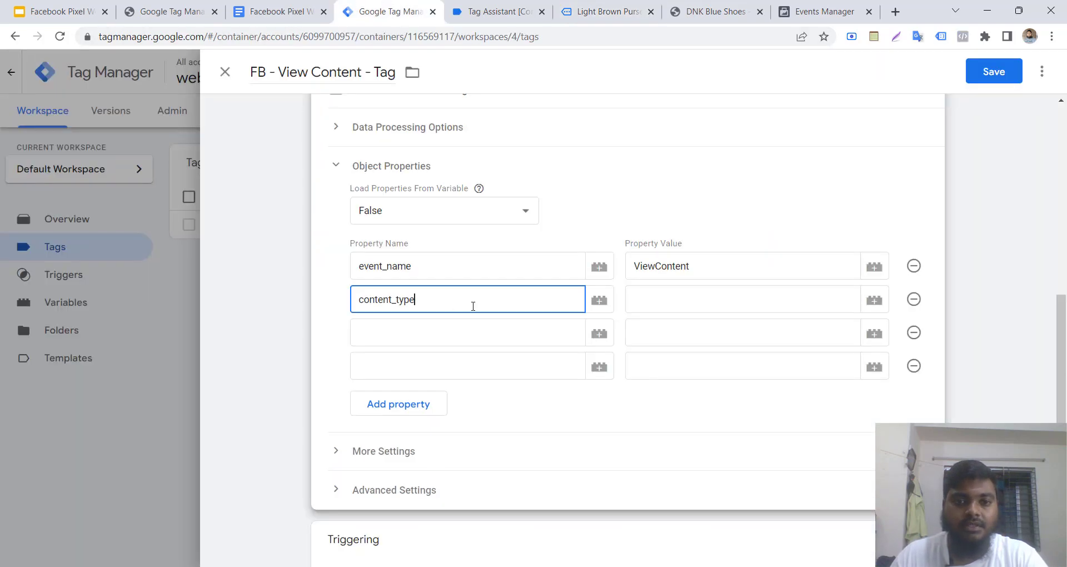
click(667, 290)
key(ctrl+v)
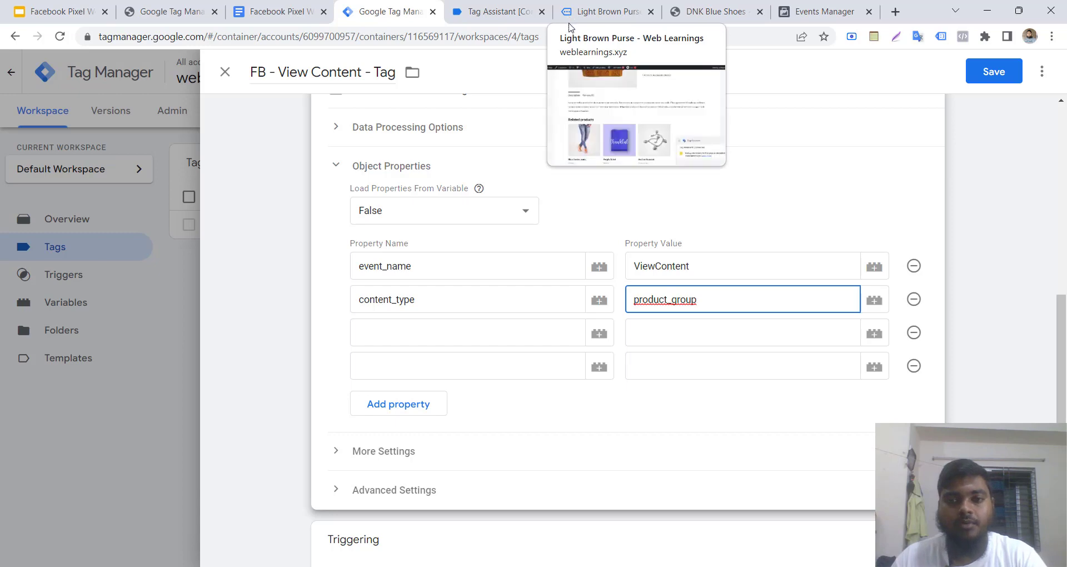
Copy content_name from the Google Docs notes and paste it as the tag's third property name in Tag Manager
click(280, 12)
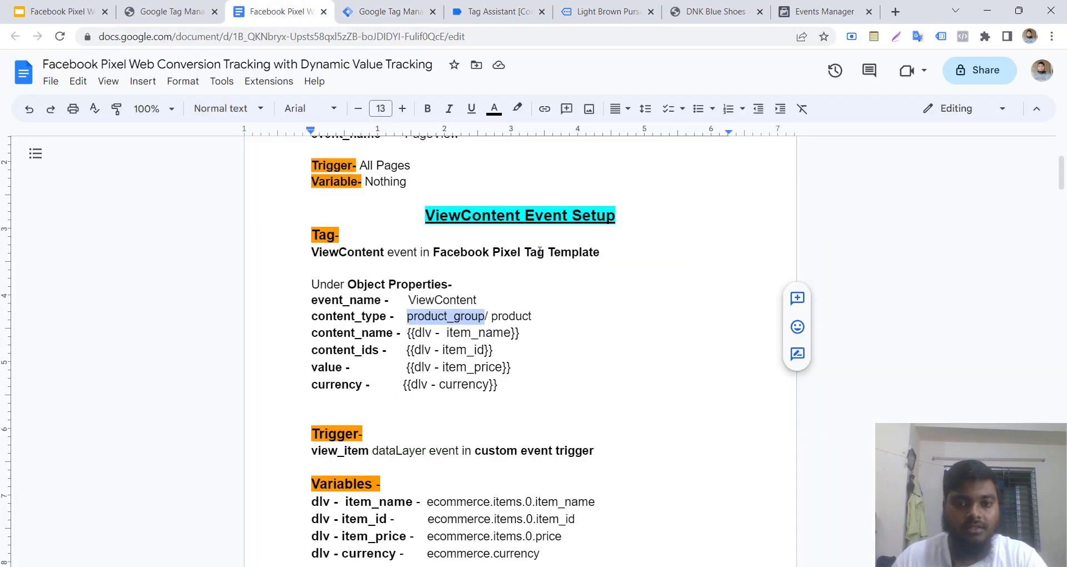
double_click(511, 316)
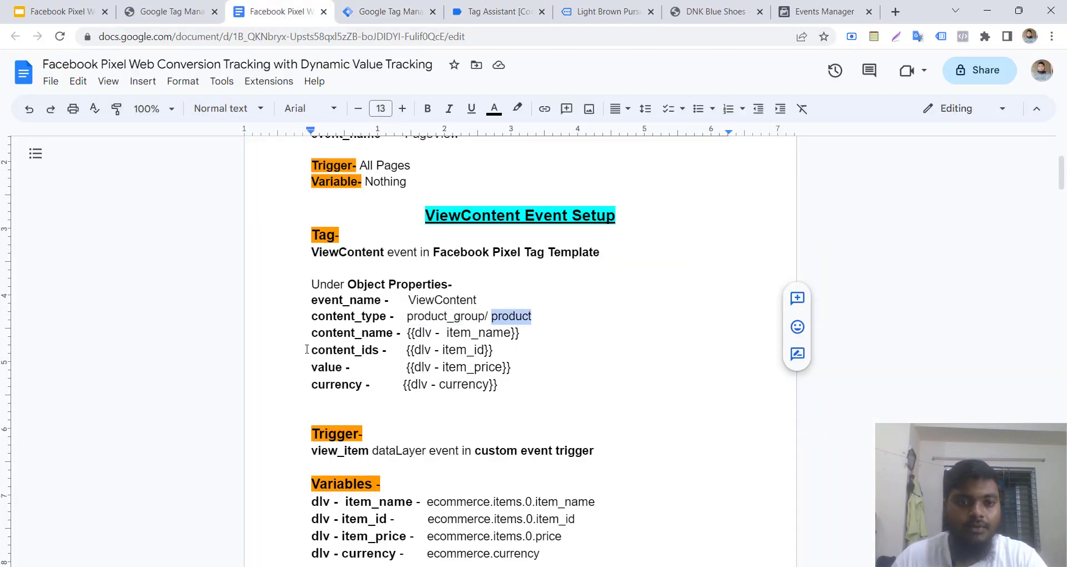
drag(314, 333, 394, 334)
click(342, 7)
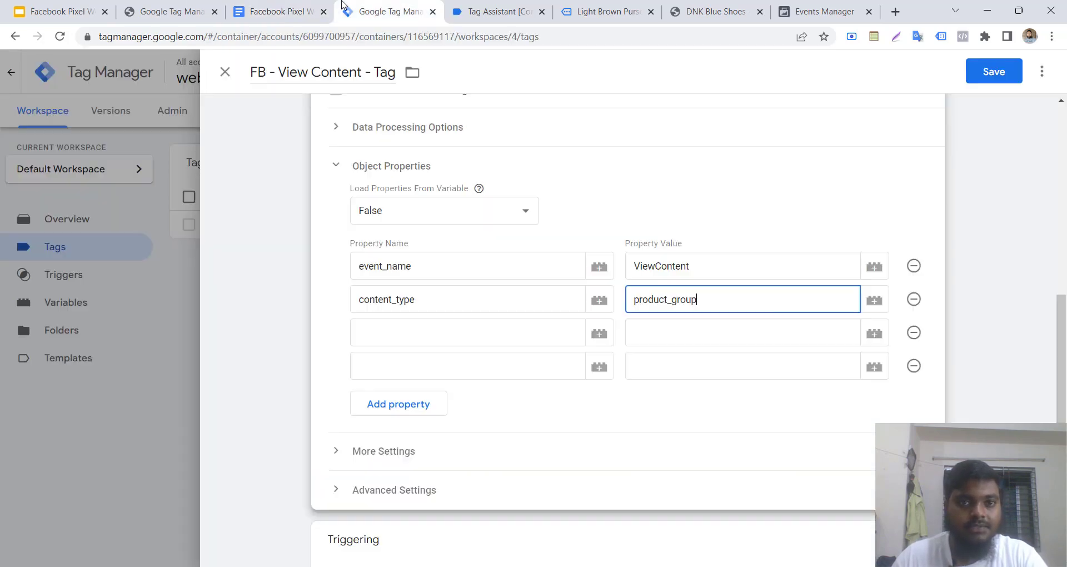
click(395, 338)
key(ctrl+v)
Check the content_name line in the notes and set that property's value in Tag Manager to the dlv - item_name variable
click(288, 6)
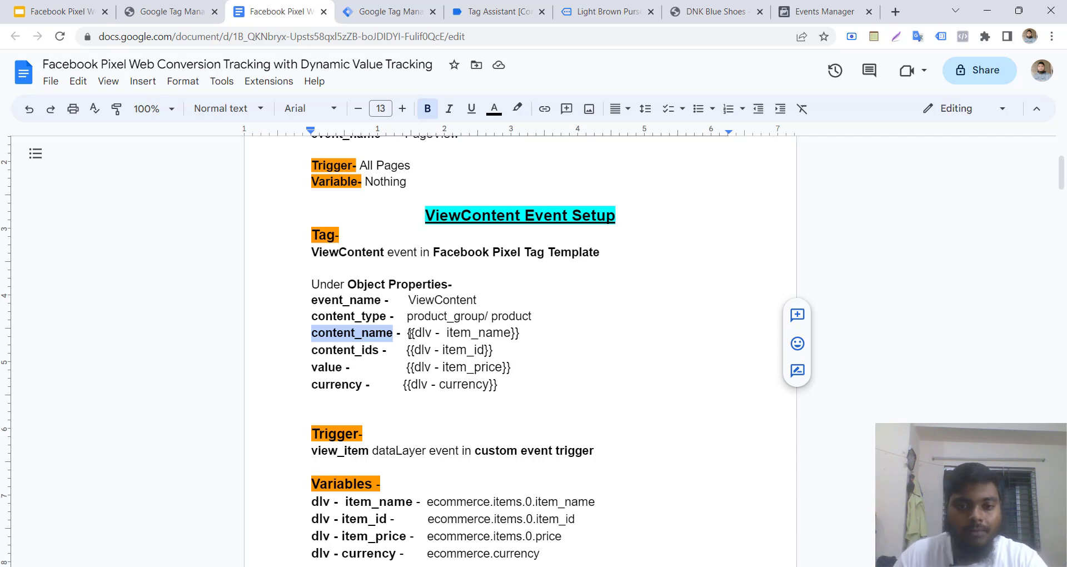
click(379, 6)
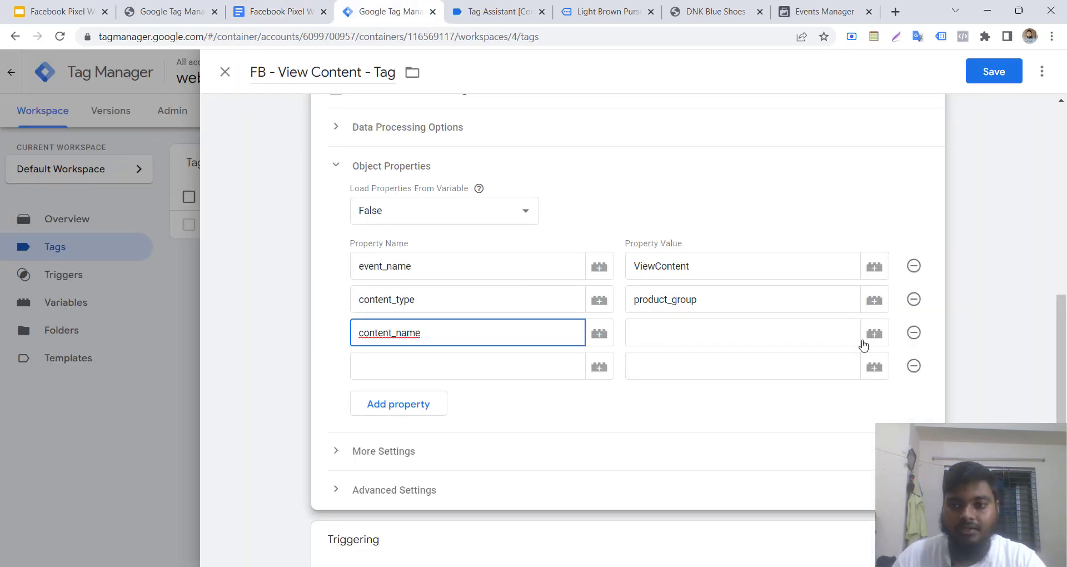
click(868, 336)
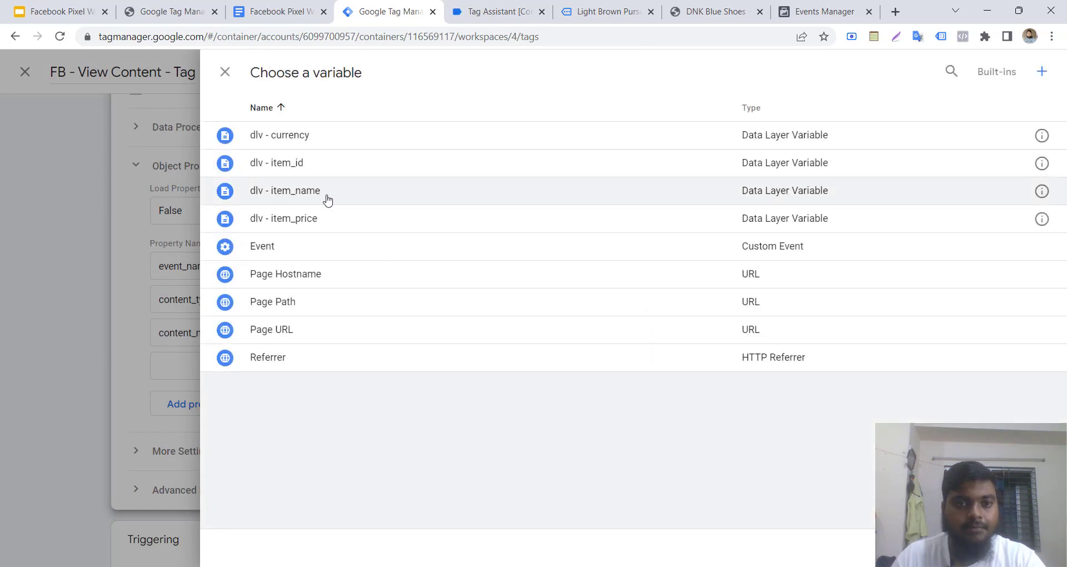
click(328, 200)
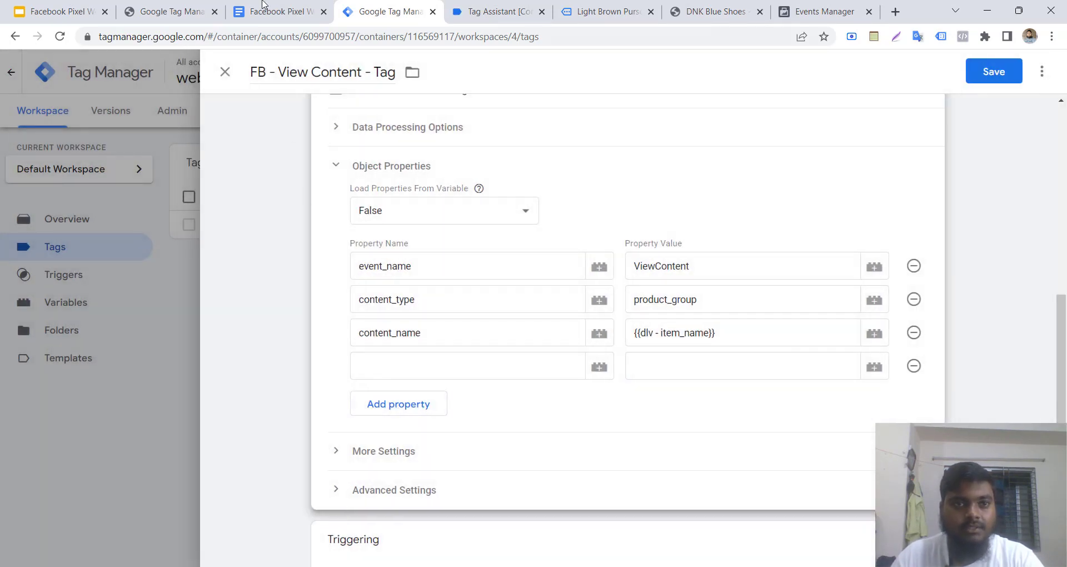
Switch to the Google Docs notes and copy the property name content_ids from the Object Properties list
click(266, 7)
drag(313, 349, 380, 354)
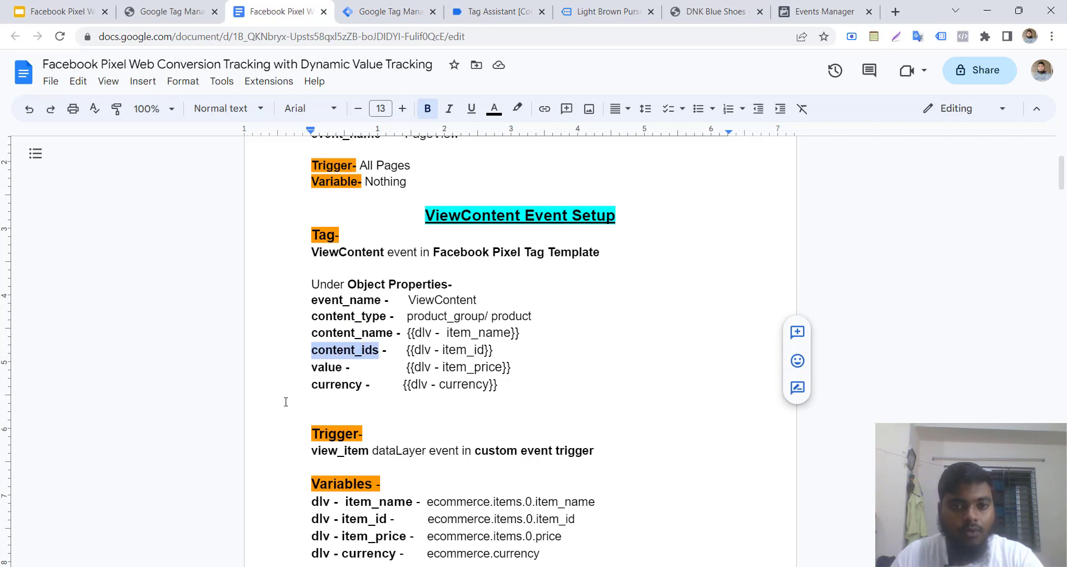
right_click(349, 350)
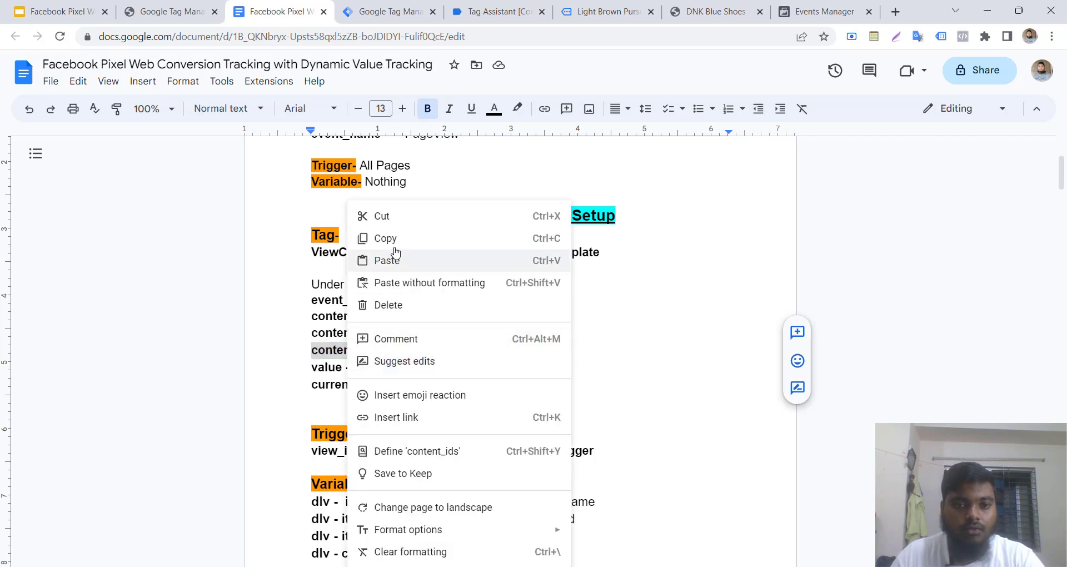
click(375, 238)
In Tag Manager, enter content_ids as the fourth property name and set its value to the dlv - item_id variable
click(394, 16)
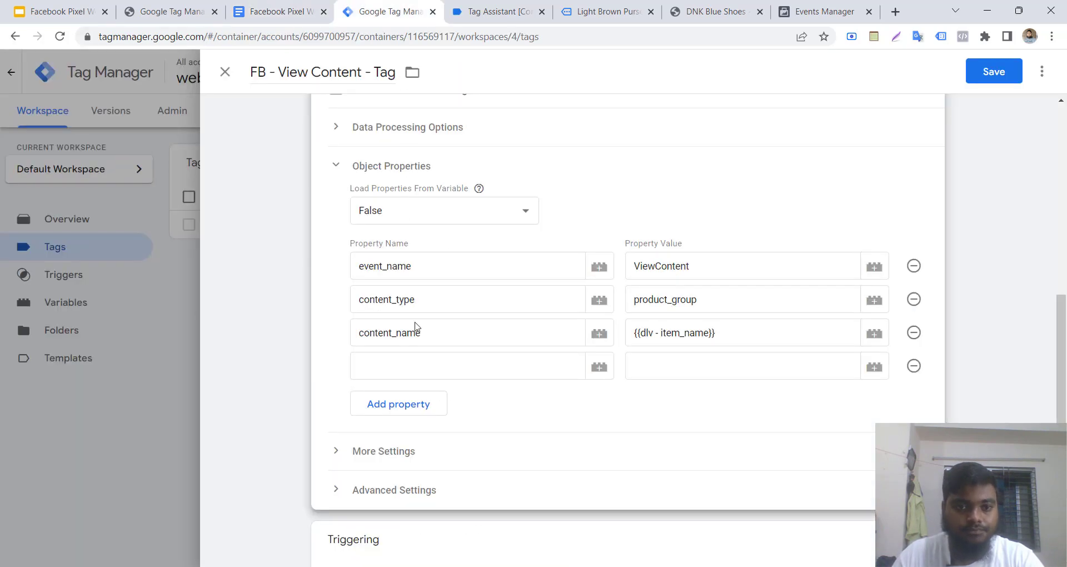
click(402, 371)
key(ctrl+v)
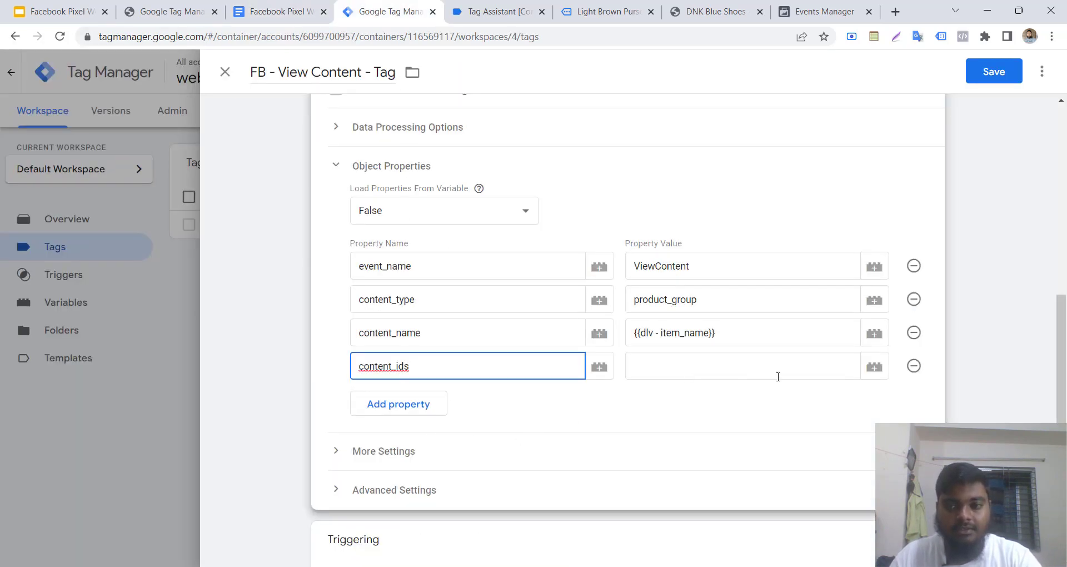
click(874, 366)
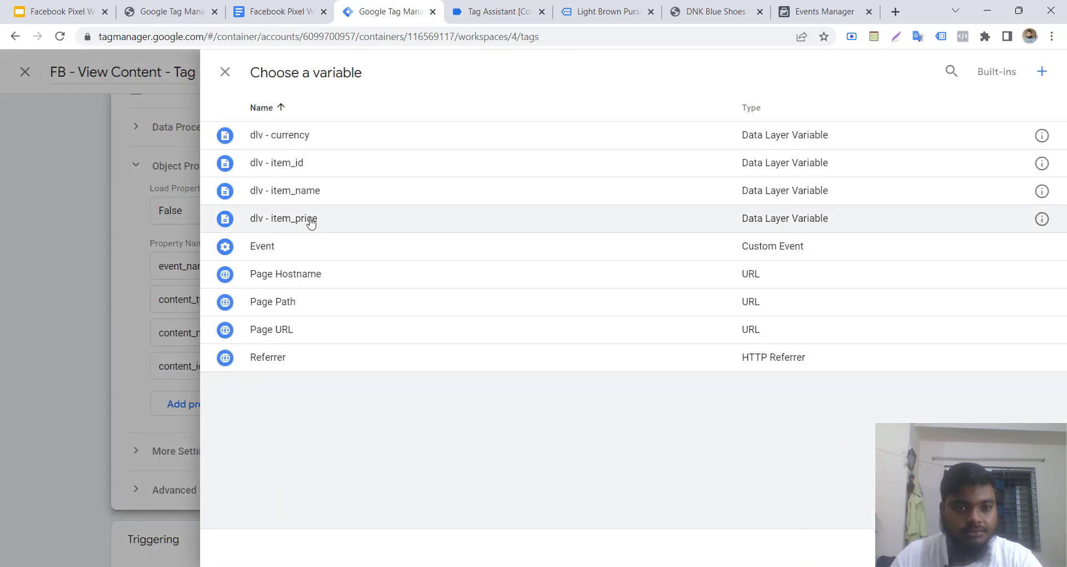
click(285, 163)
Copy the property name value from the Google Docs notes and add two empty property rows to the Tag Manager tag
click(281, 12)
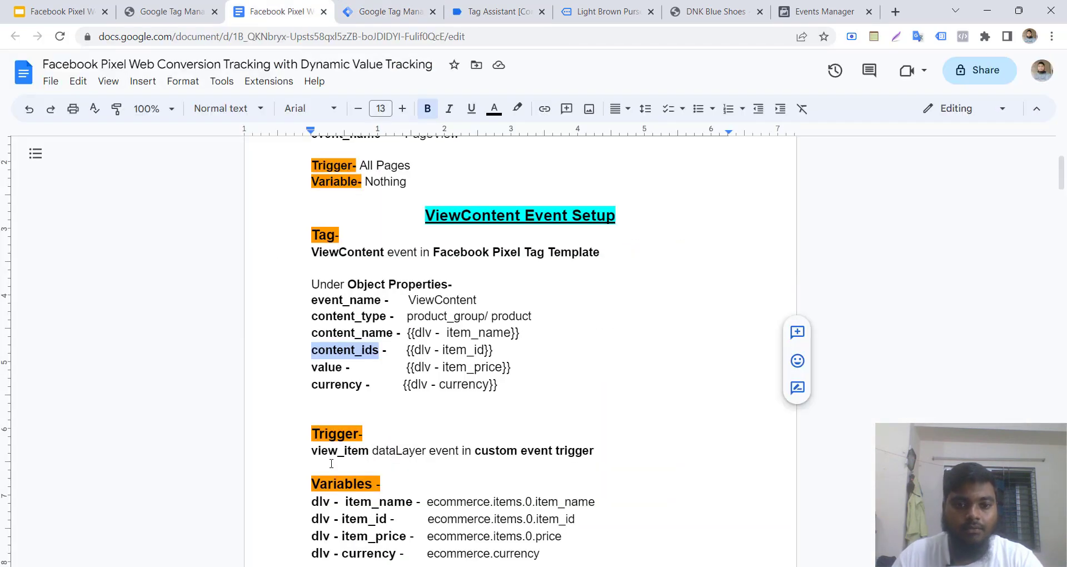
drag(312, 368, 341, 371)
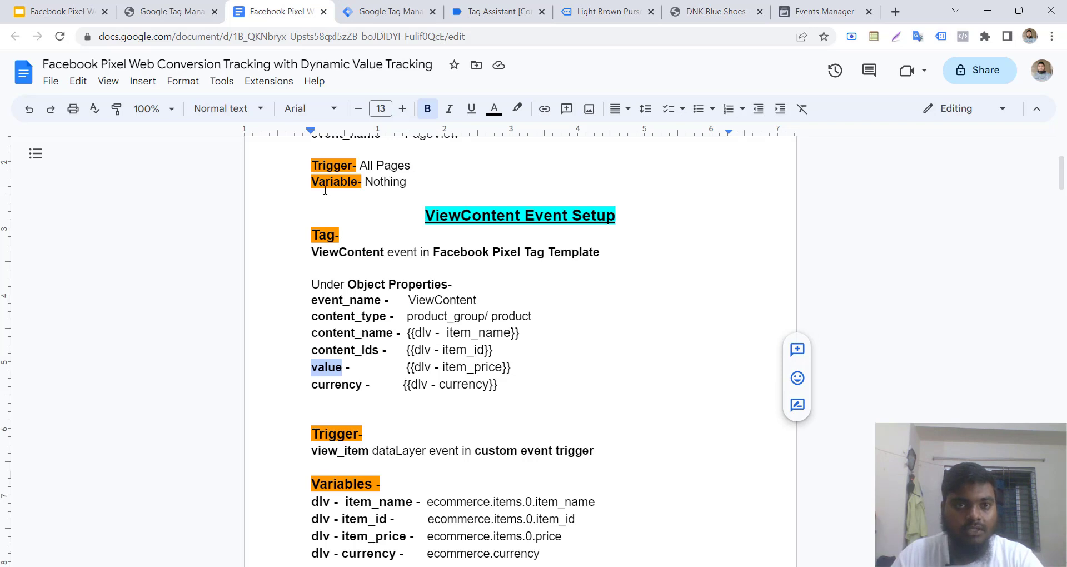
click(387, 12)
click(396, 414)
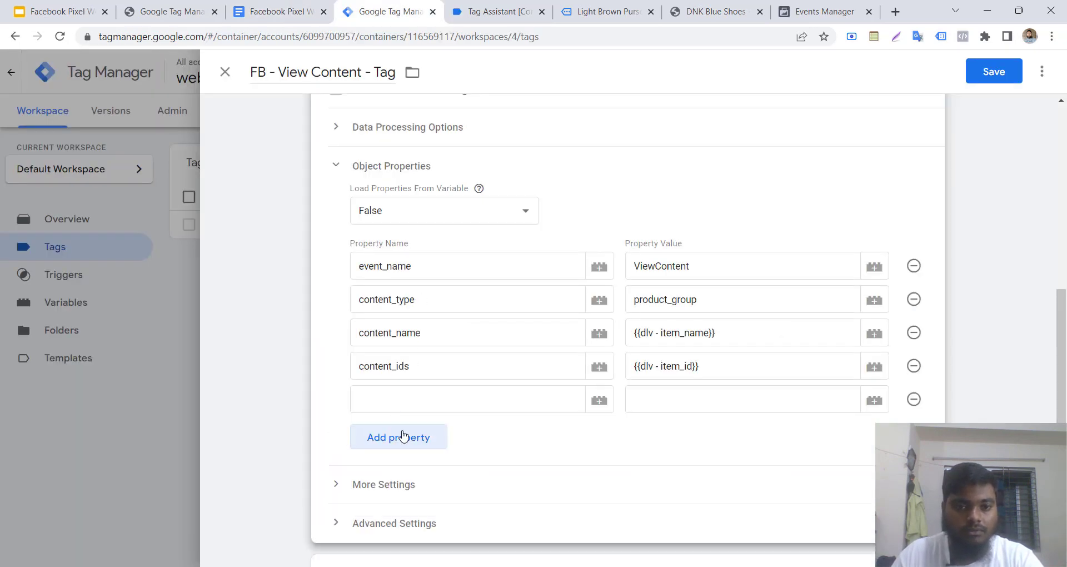
click(404, 437)
Enter value as the fifth property name and set its property value to the dlv - item_price variable
click(412, 398)
key(ctrl+v)
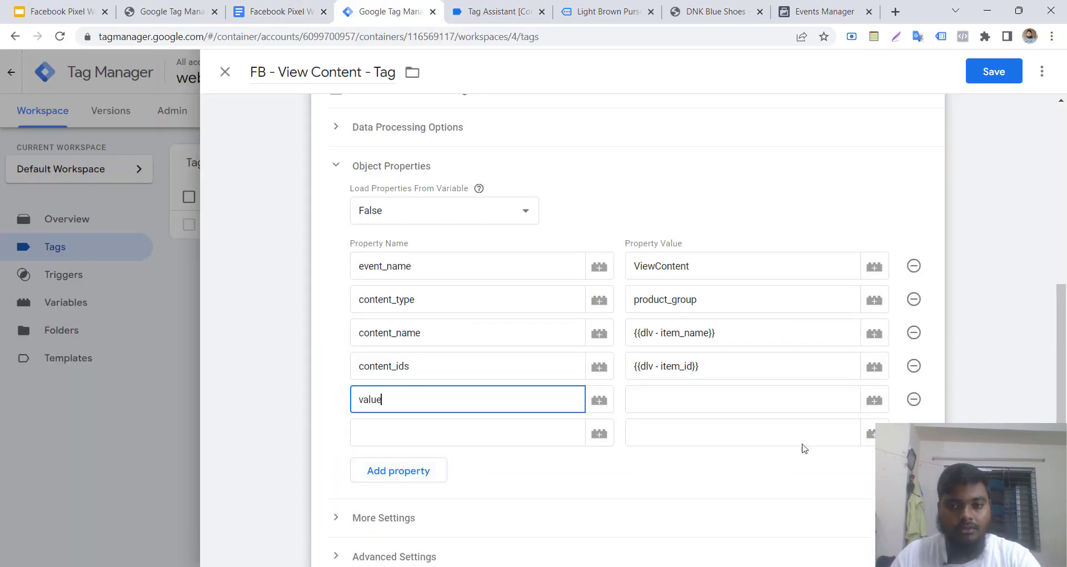
click(874, 400)
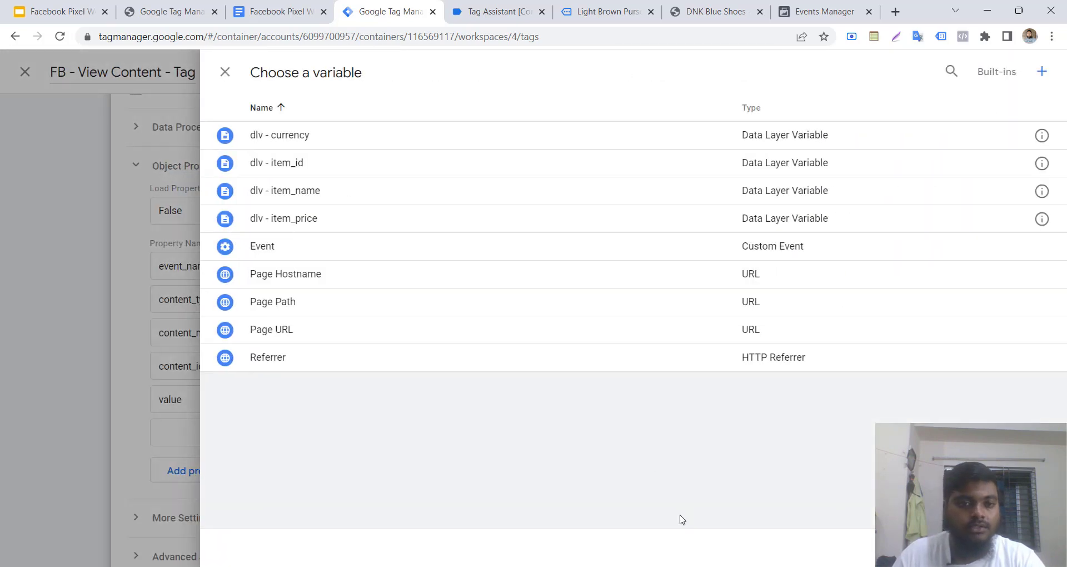
click(333, 219)
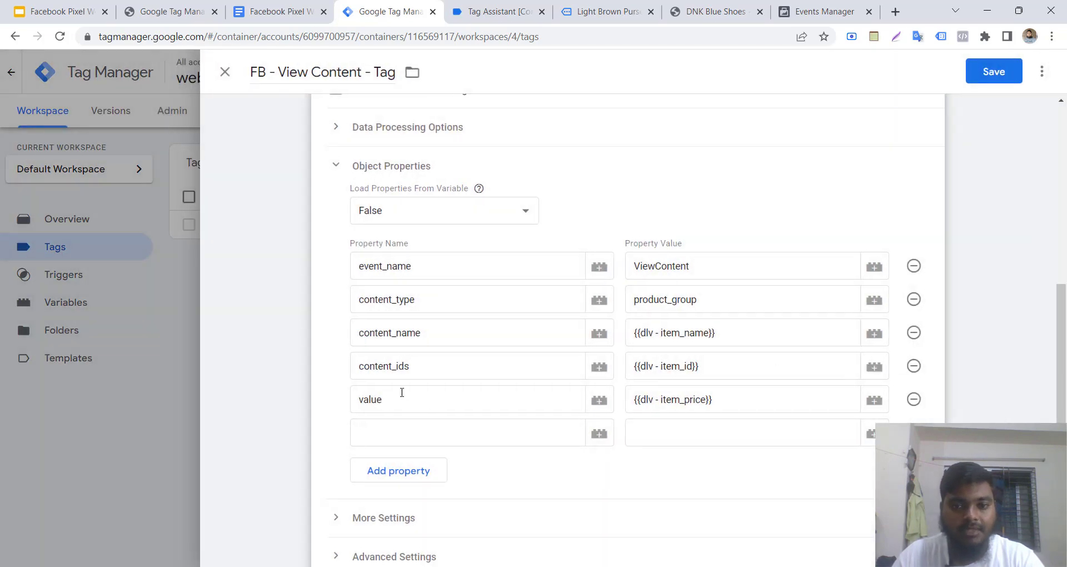
Switch to the Google Docs notes and copy the property name currency from the Object Properties list
click(239, 7)
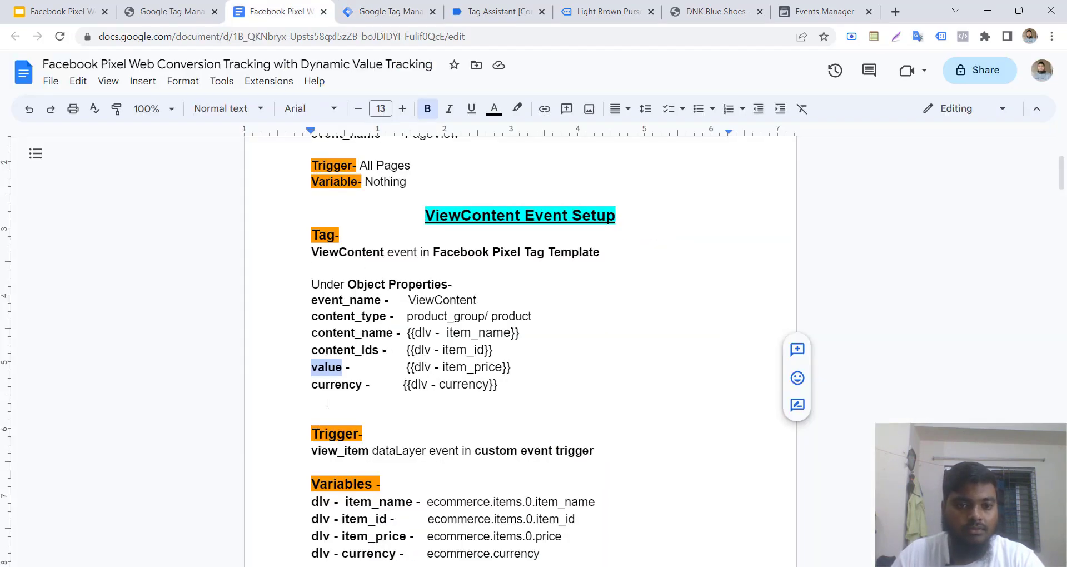
click(316, 384)
double_click(317, 384)
click(316, 384)
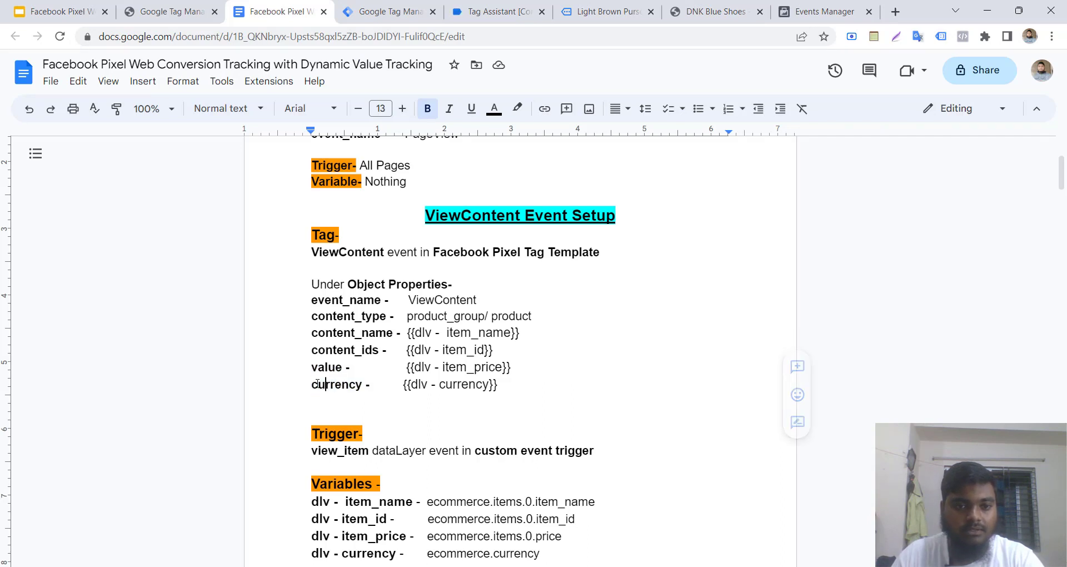
drag(317, 383, 362, 388)
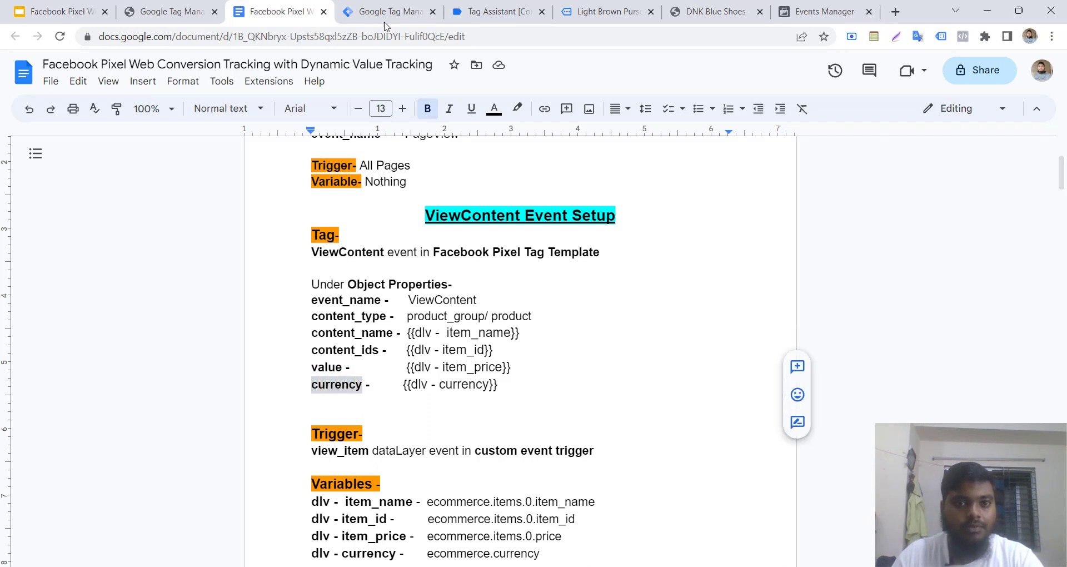
In Tag Manager, enter currency as the sixth property name and set its value to the dlv - currency variable
click(386, 18)
click(400, 436)
key(ctrl+v)
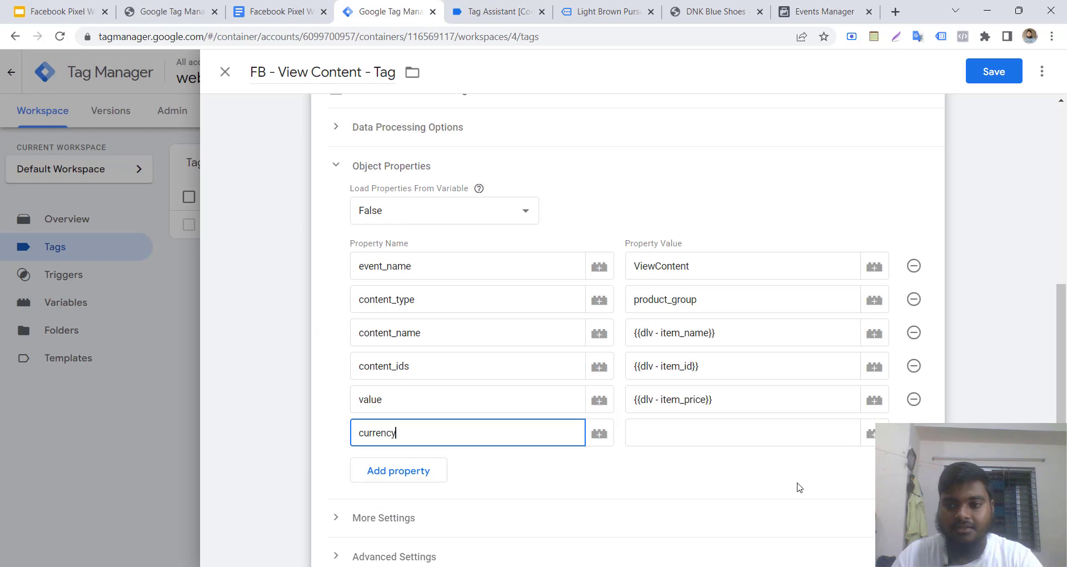
click(870, 436)
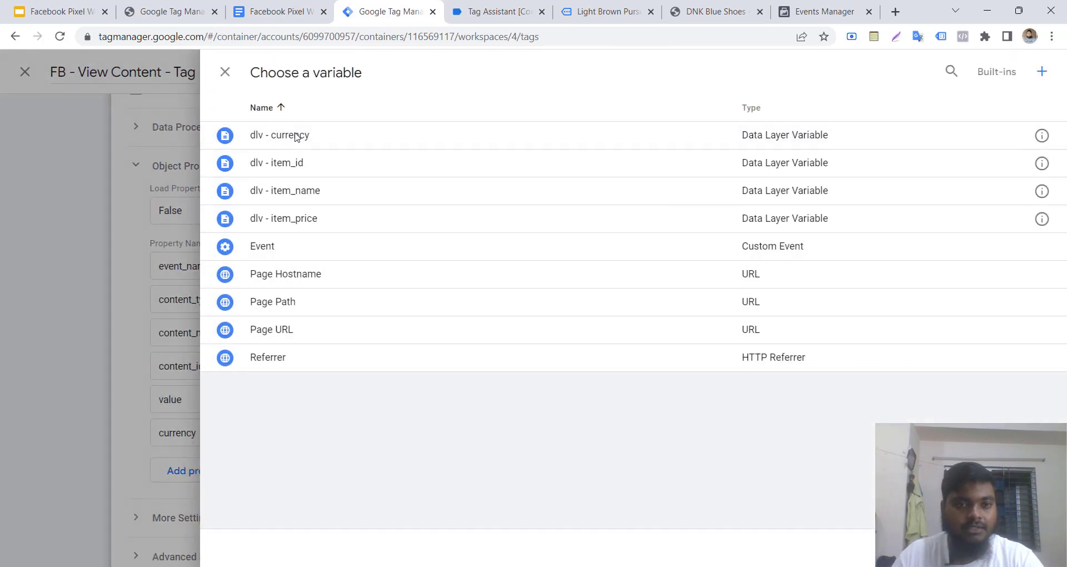
click(296, 137)
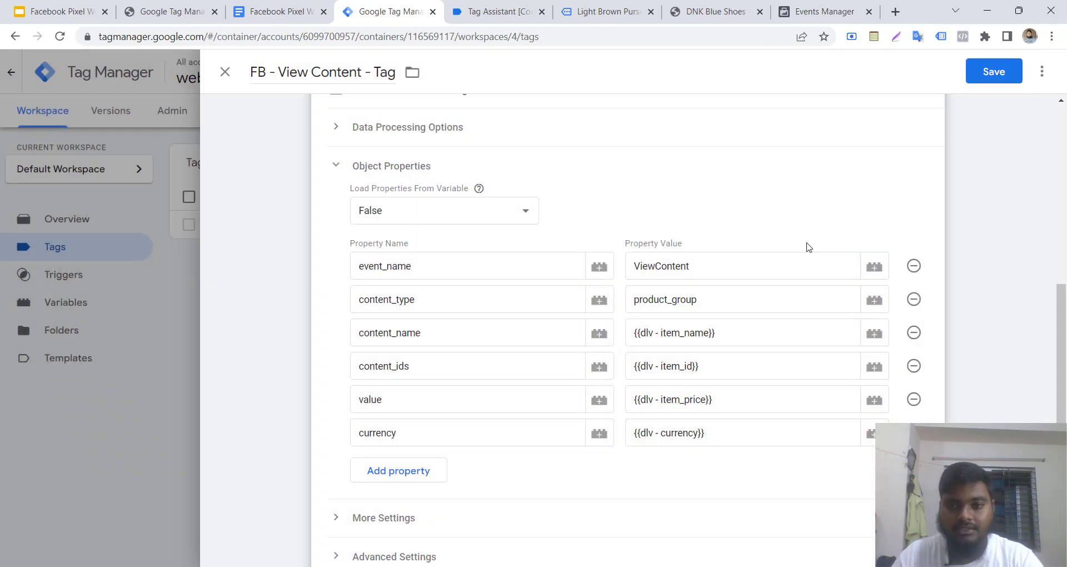
Attach the existing FB ViewContent - Trigger to the FB - View Content - Tag and save the tag
click(994, 72)
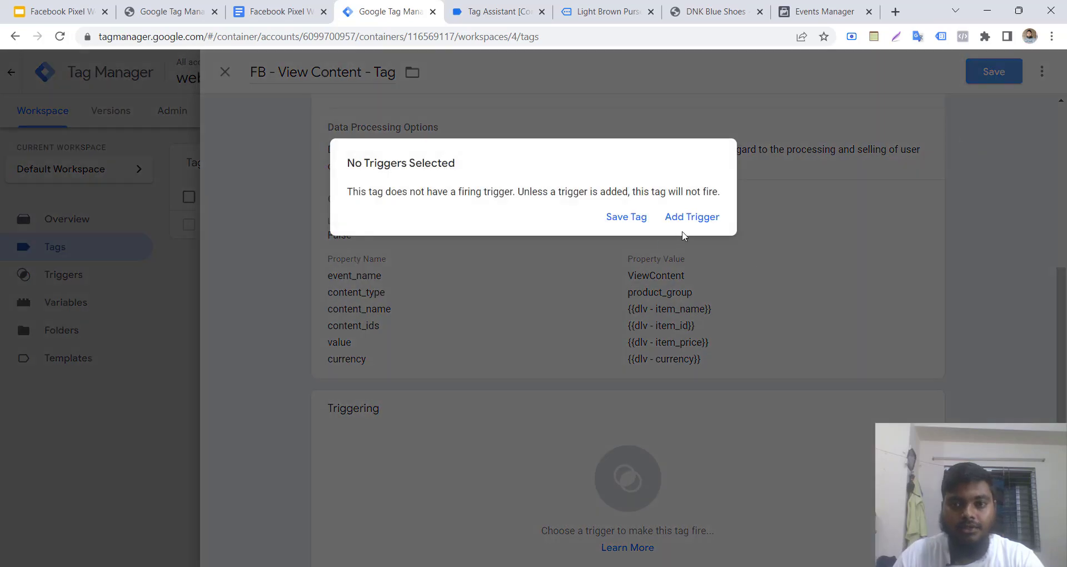
click(678, 221)
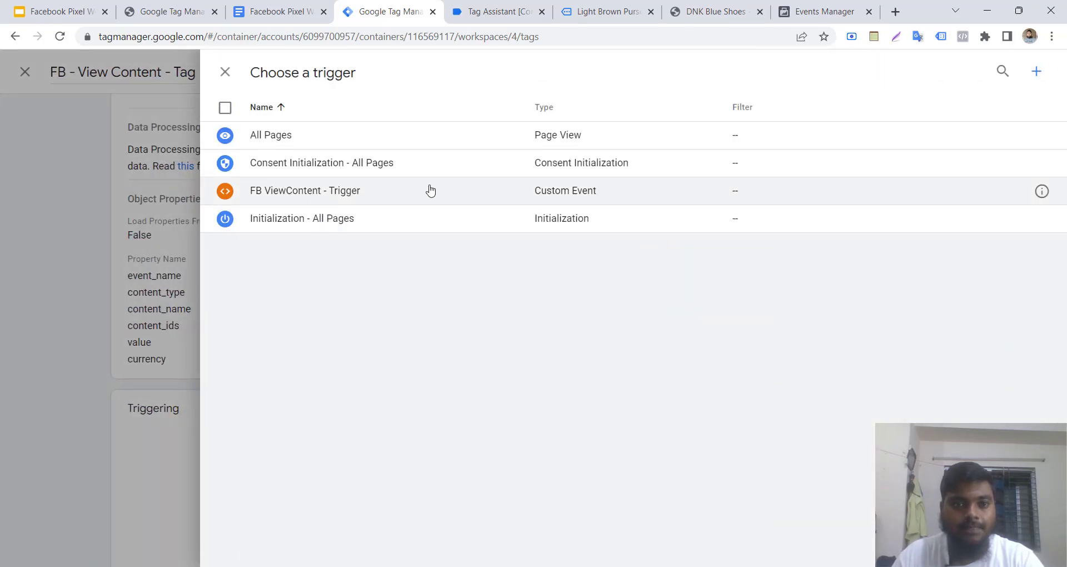
click(368, 191)
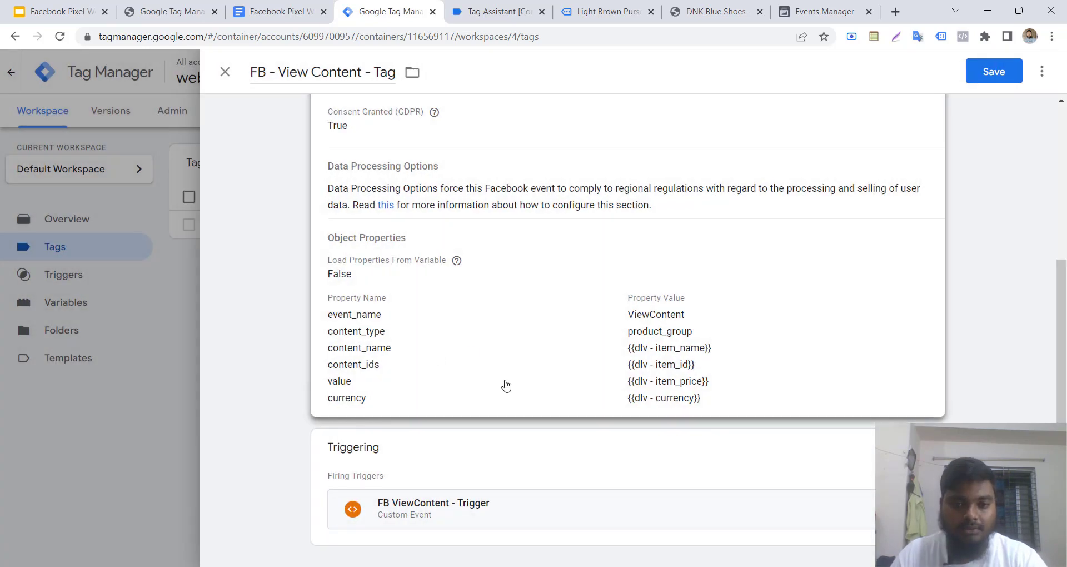
click(994, 73)
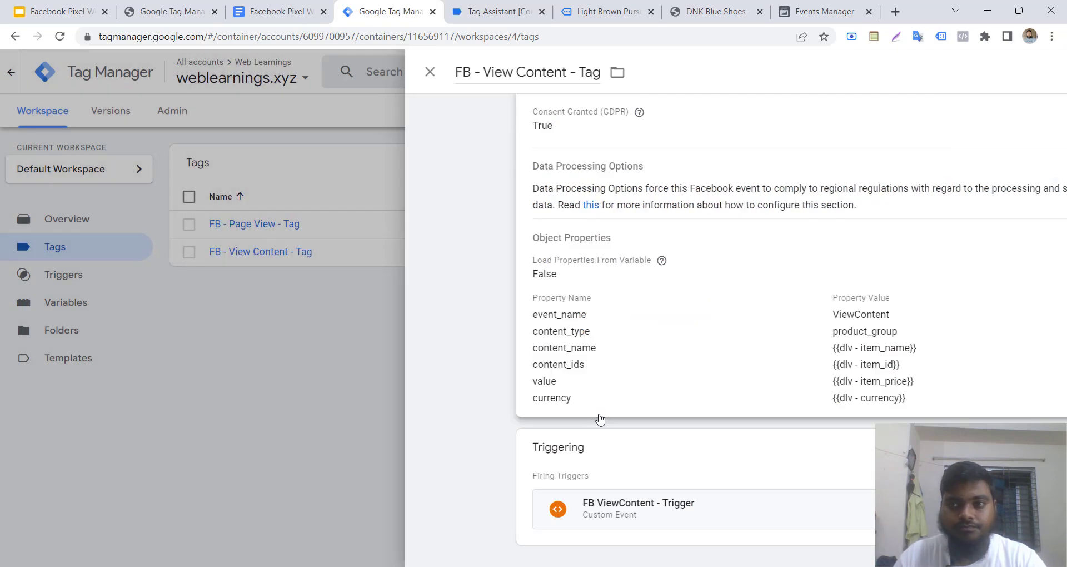
Publish the workspace changes as a version named View Content Event Set Up, and return to the workspace
click(1025, 110)
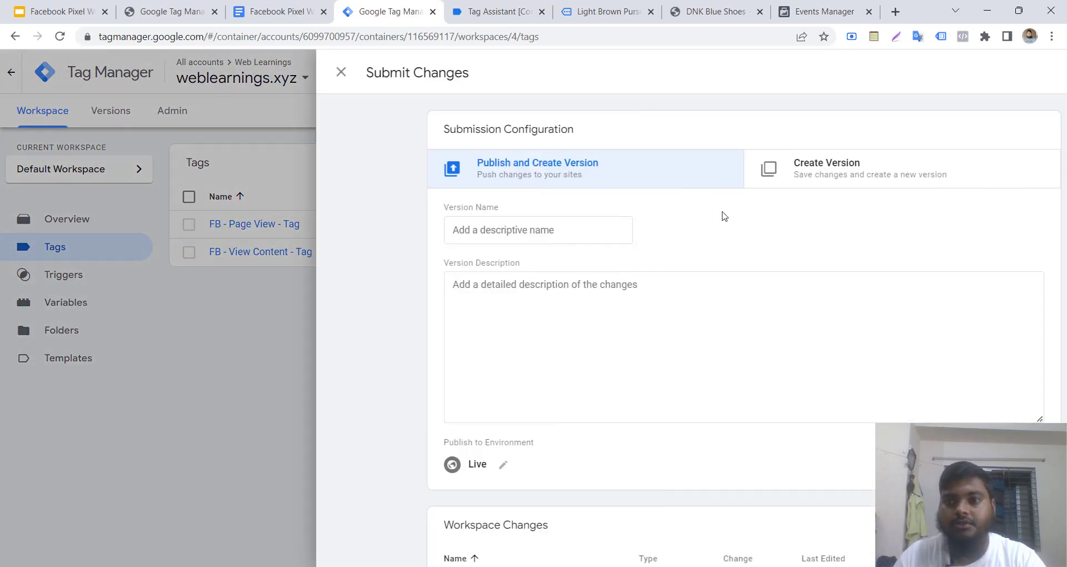
click(447, 242)
text(V)
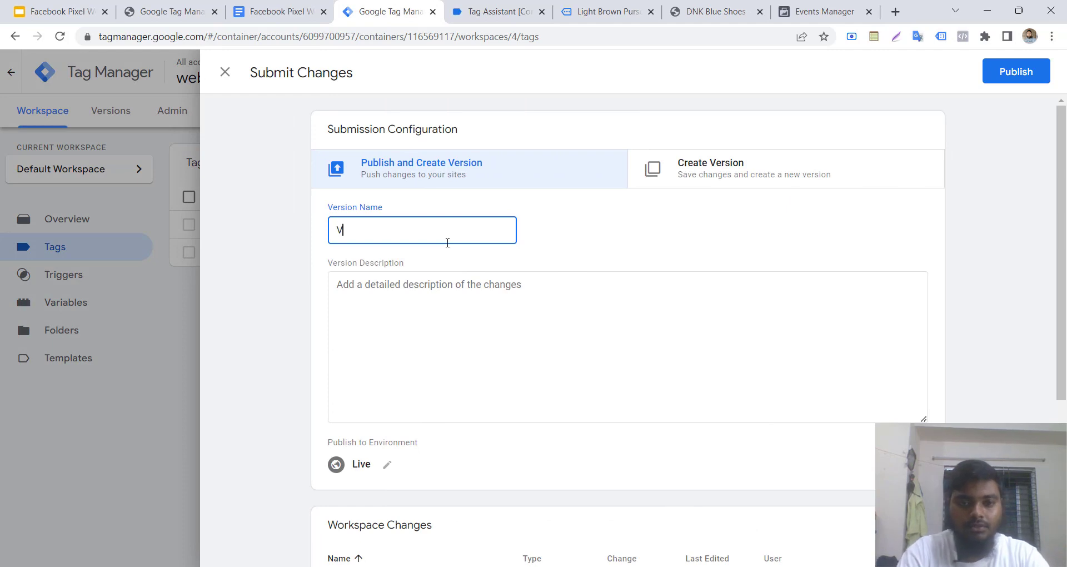
text(iew Content Event Set Up)
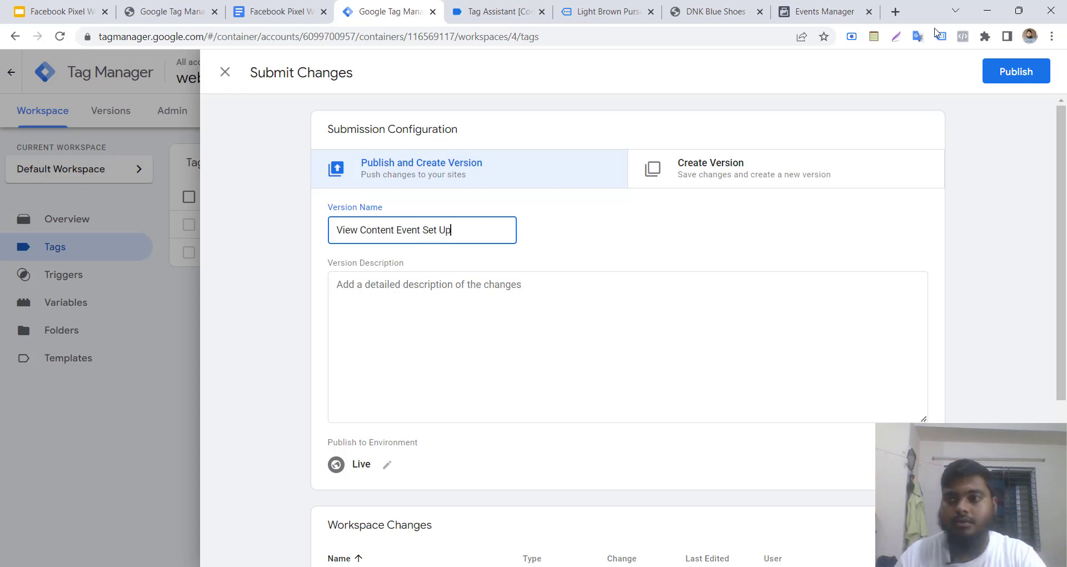
click(992, 79)
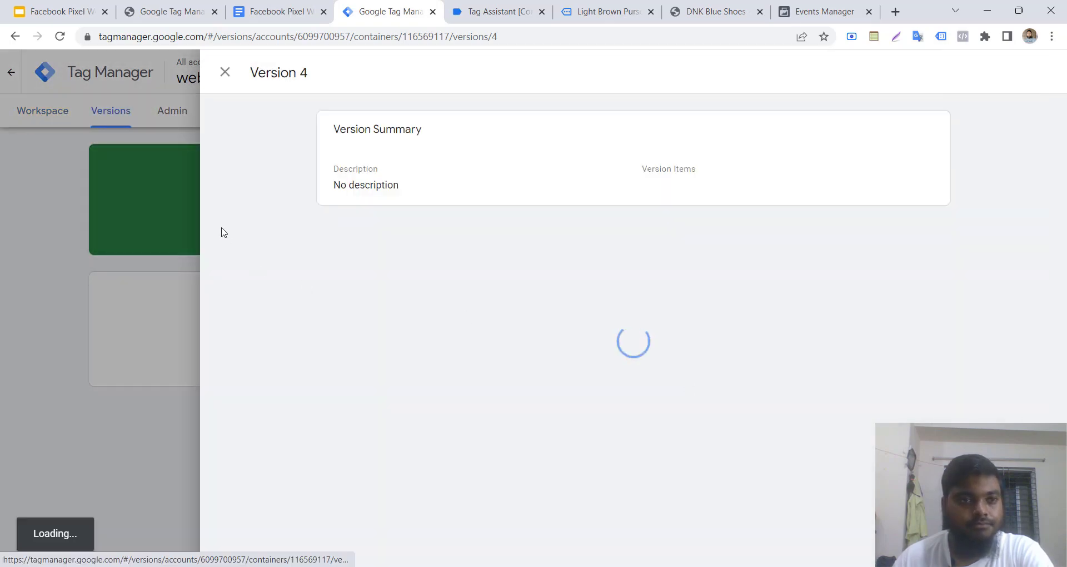
click(119, 222)
click(46, 125)
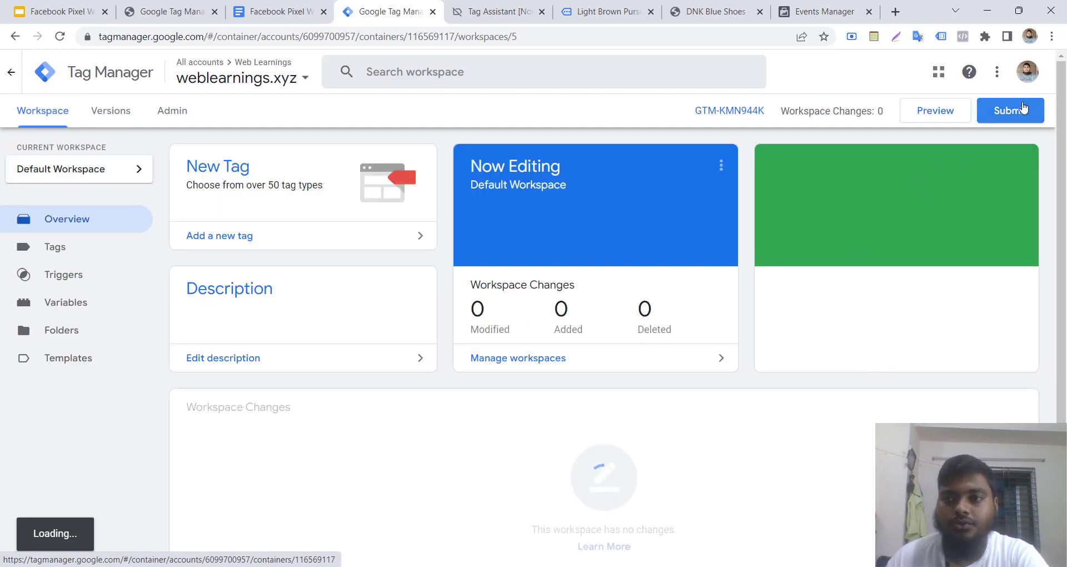
Publish another container version, skipping the name and description, and go back to the workspace
click(1023, 110)
click(1030, 82)
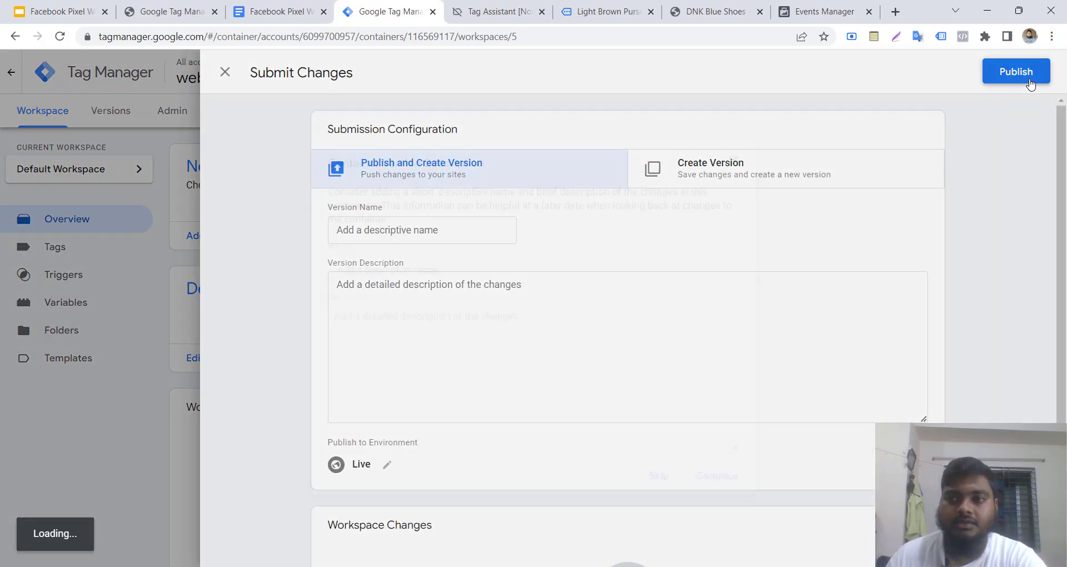
click(670, 473)
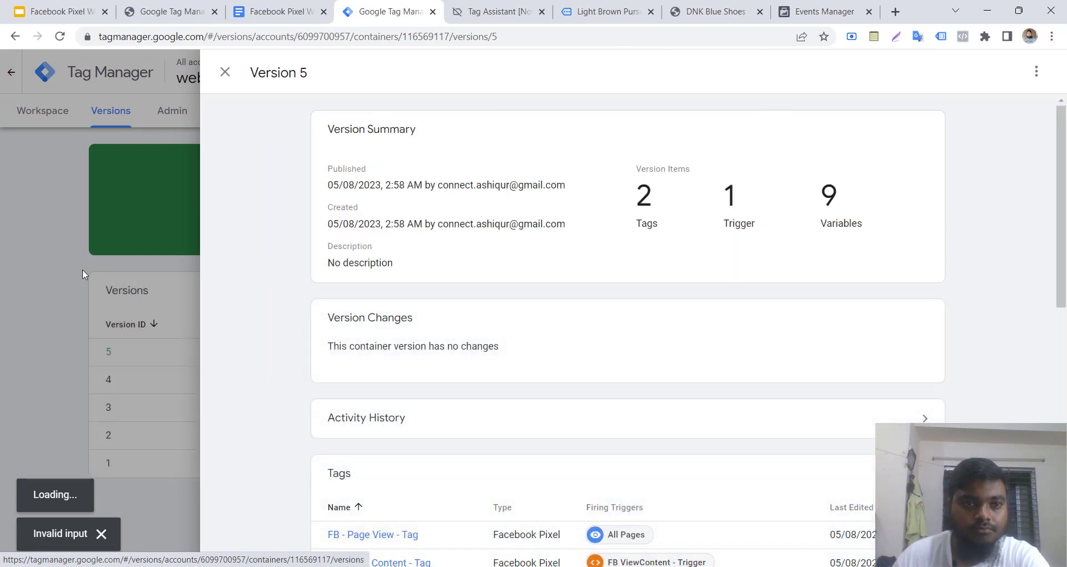
click(82, 269)
click(56, 111)
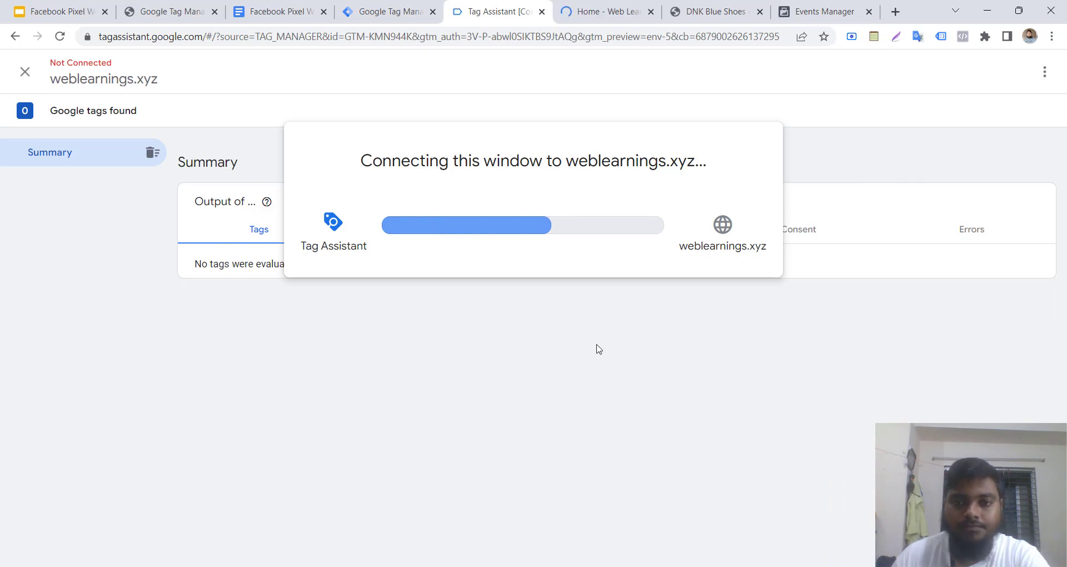
Connect Tag Assistant preview to weblearnings.xyz and check which tags fire on the home page
click(554, 325)
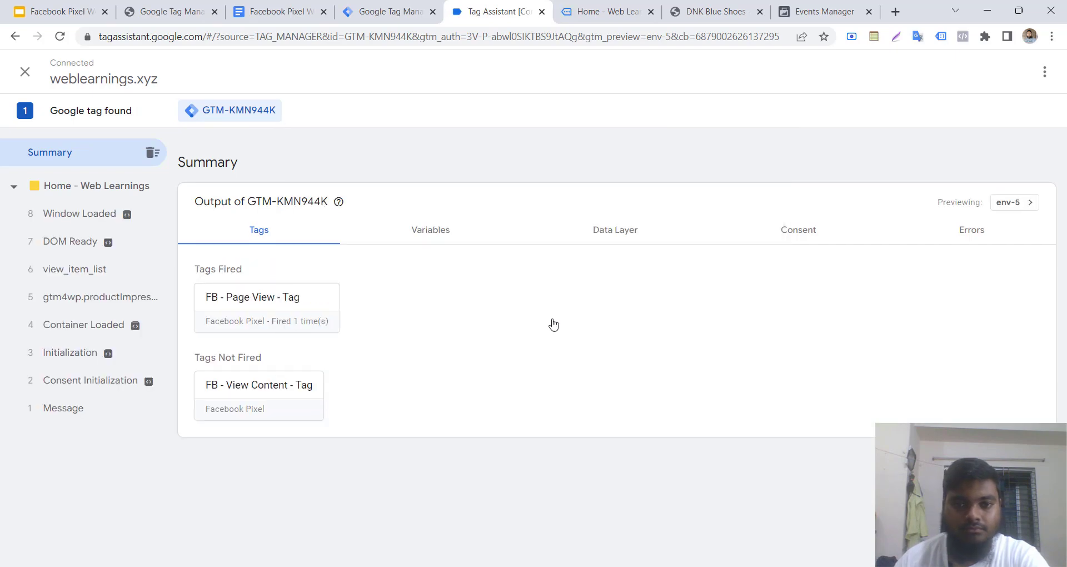
click(564, 4)
scroll(517, 375, down, 18)
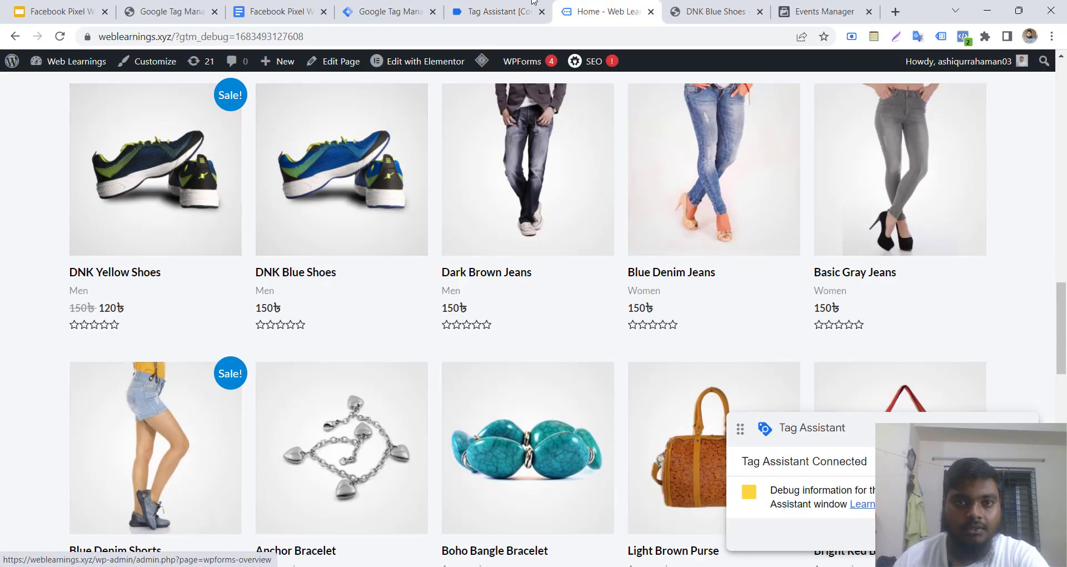
click(532, 3)
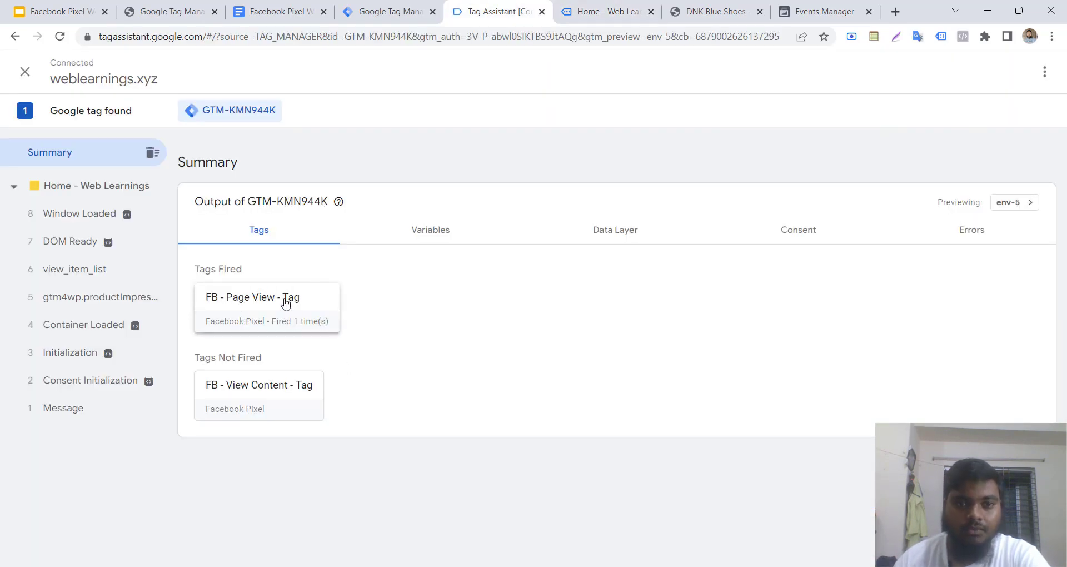
Open the Boho Bangle Bracelet product page in the connected store and check its fired tags in Tag Assistant
click(629, 3)
scroll(365, 435, down, 3)
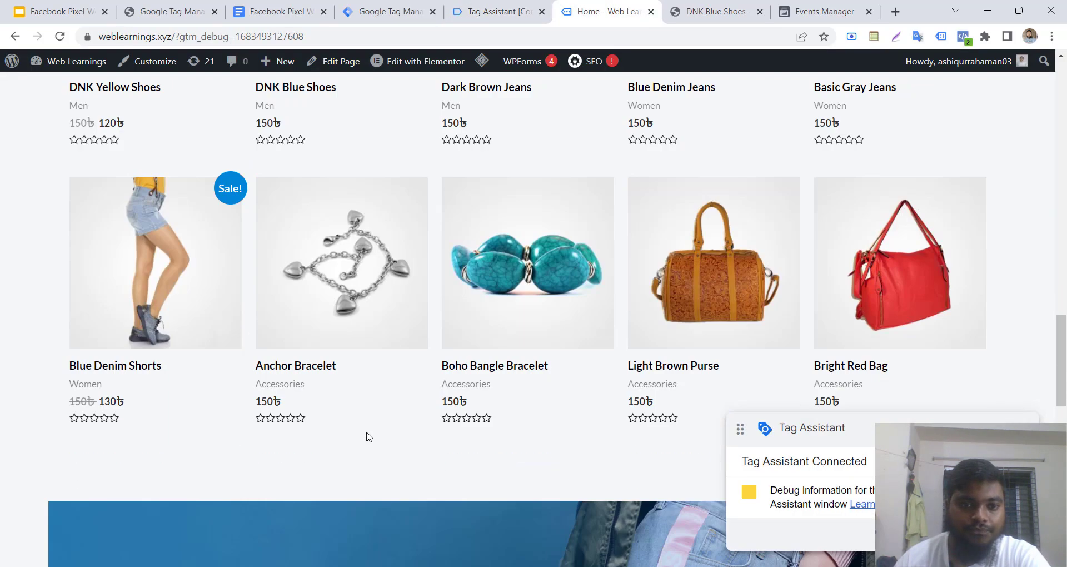
click(561, 244)
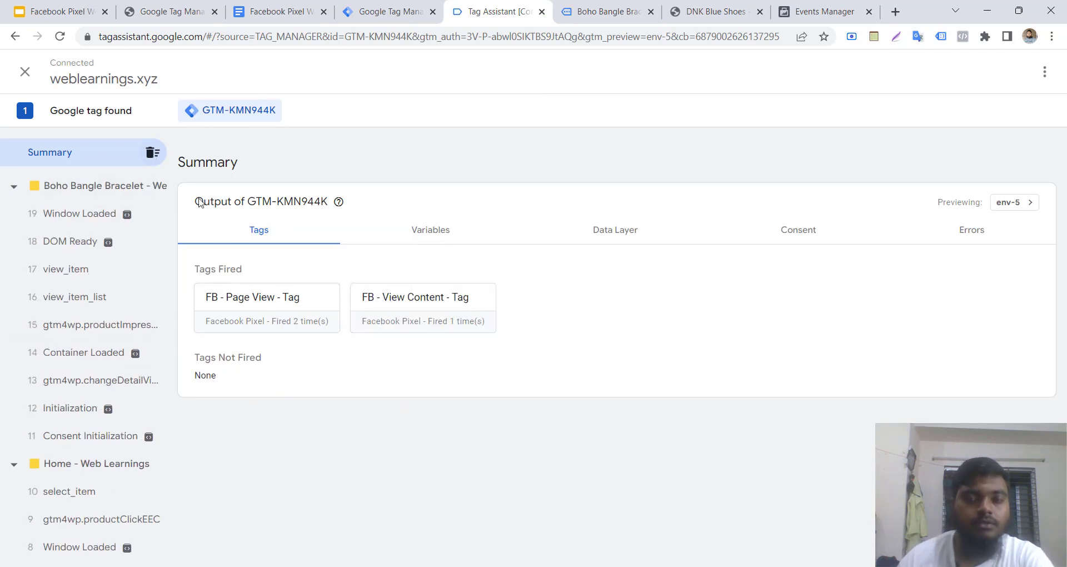
On the bracelet product page, examine the custom parameters sent with the ViewContent event in Meta Pixel Helper
click(623, 3)
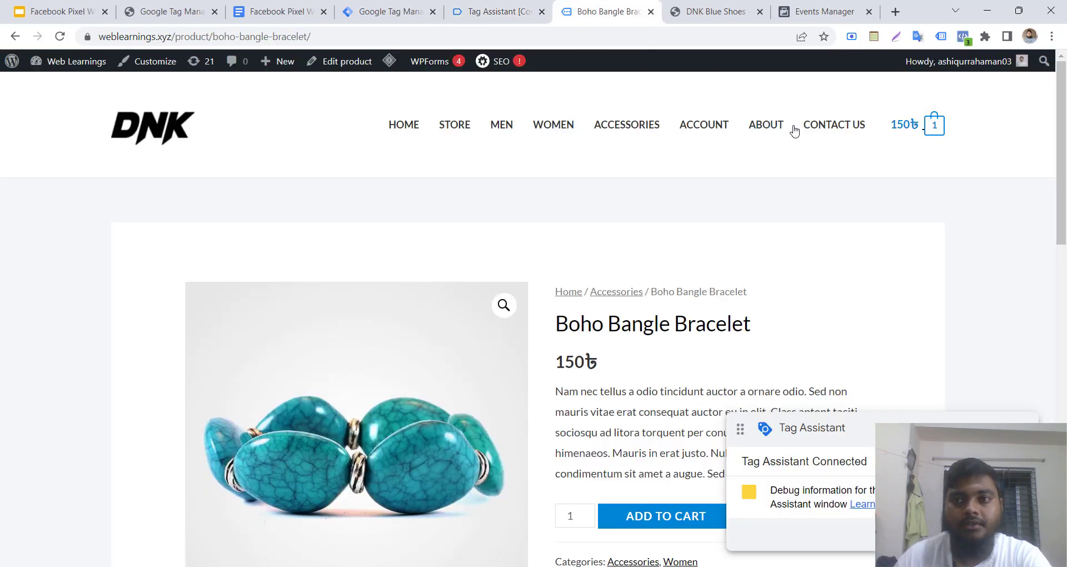
click(963, 36)
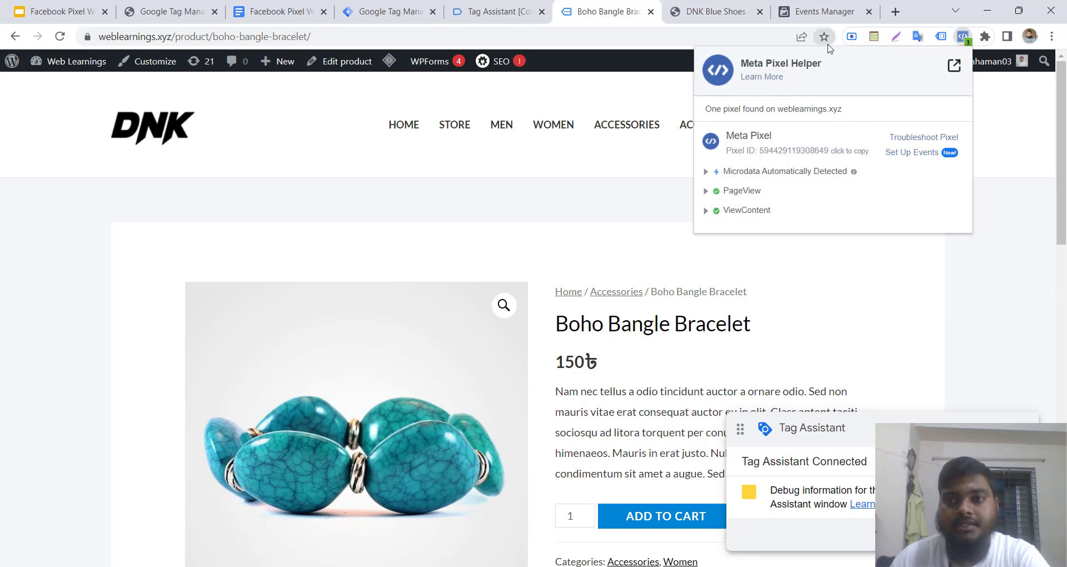
click(751, 213)
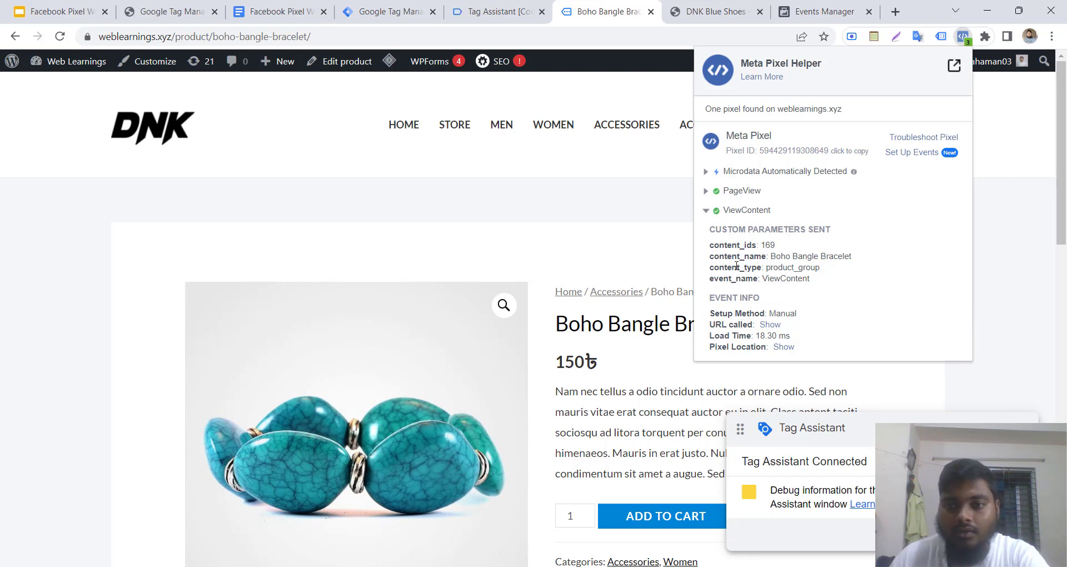
drag(707, 272, 759, 271)
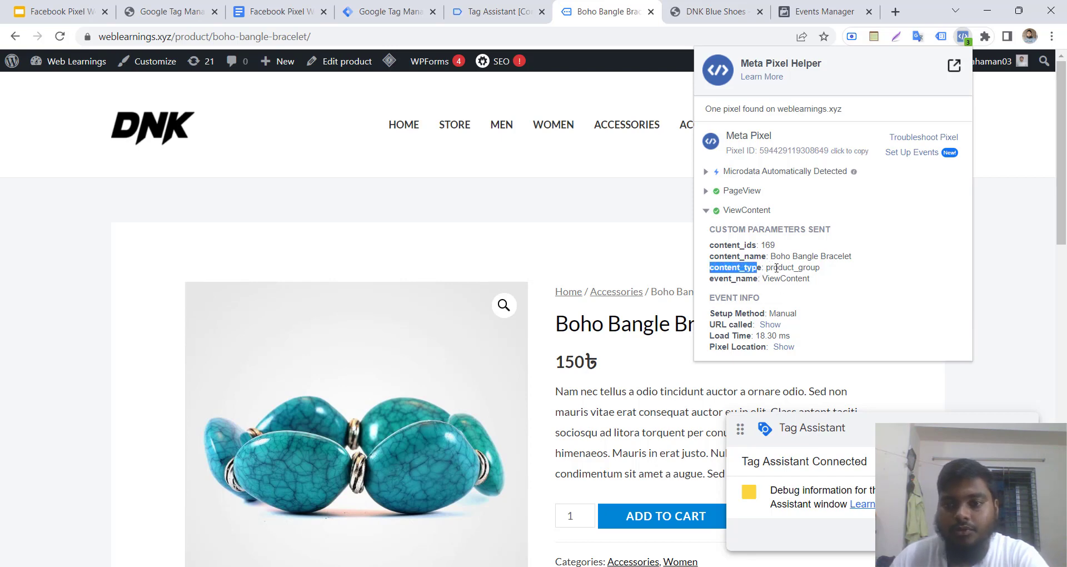
double_click(776, 268)
click(831, 288)
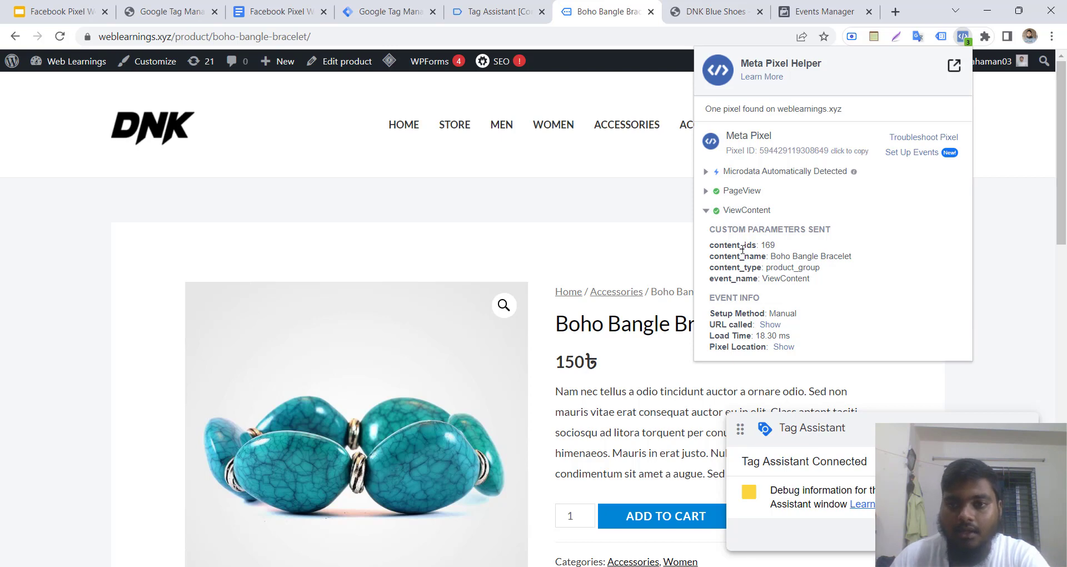
click(599, 232)
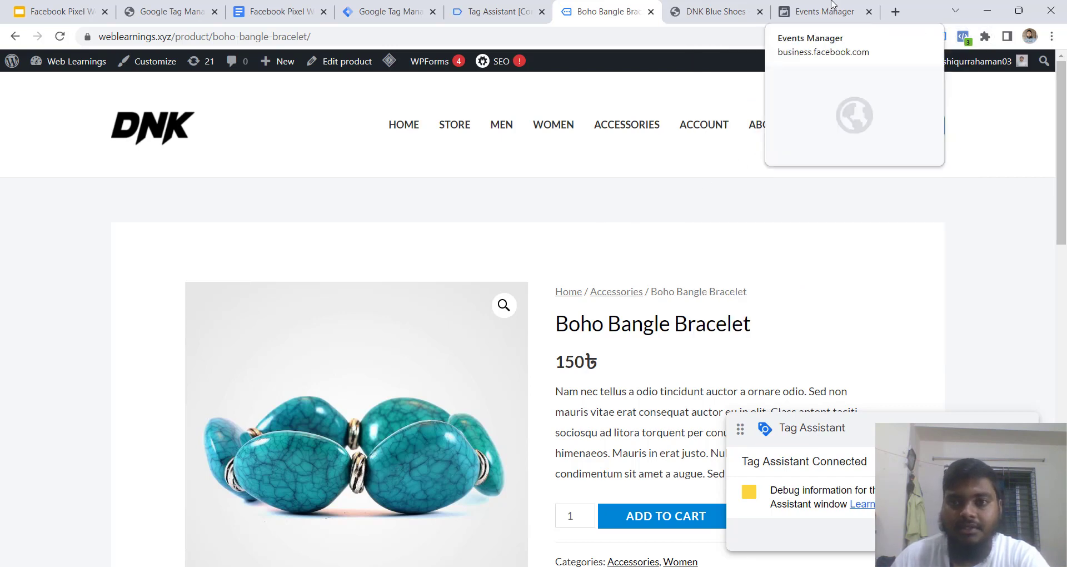
Switch to Events Manager and clear the received activity in the test events of Web Learnings's pixel DEMO
click(831, 5)
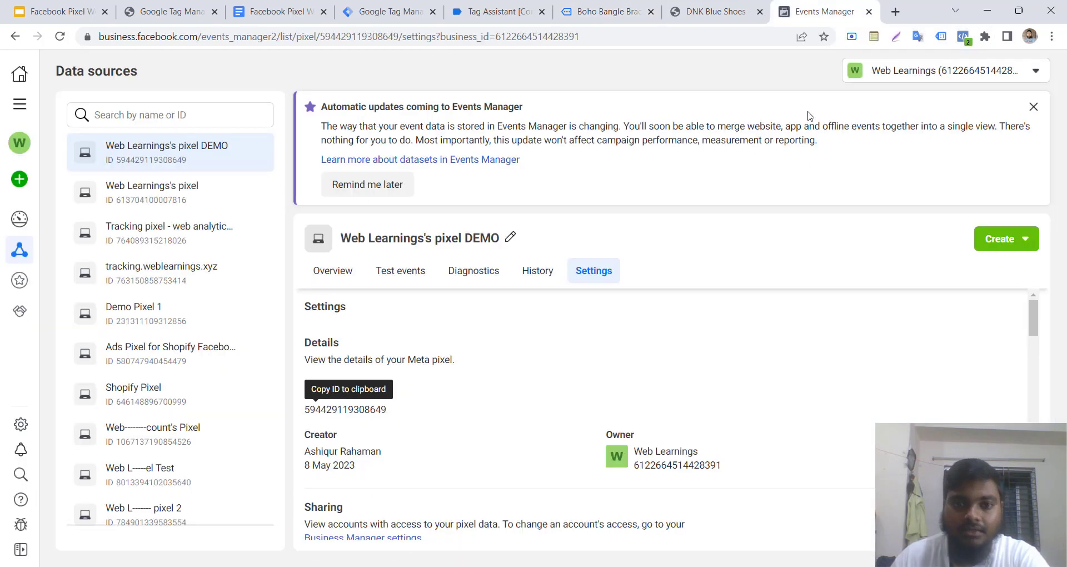
click(411, 275)
scroll(614, 434, down, 2)
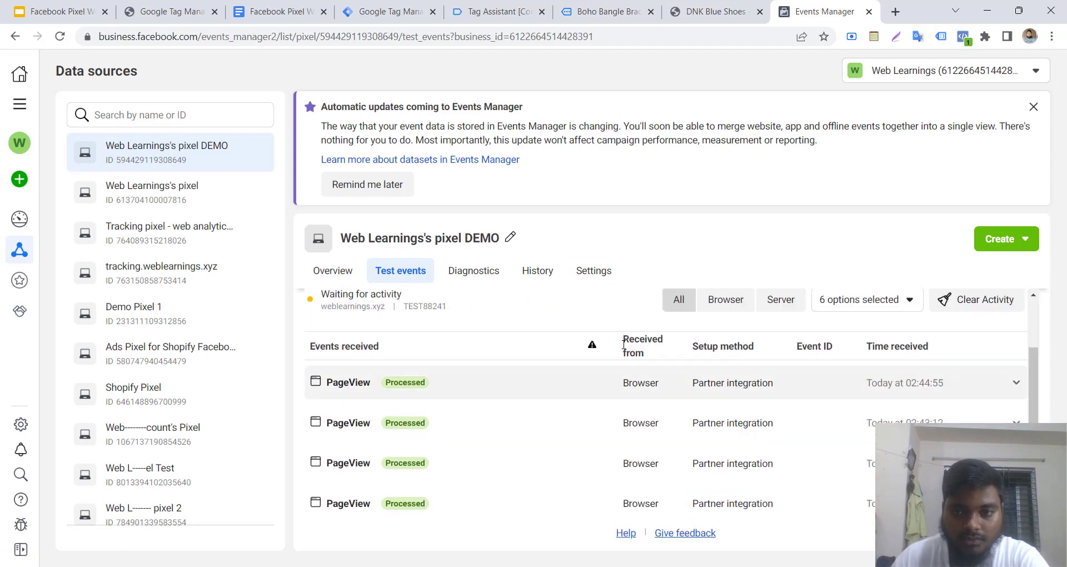
click(956, 300)
click(682, 286)
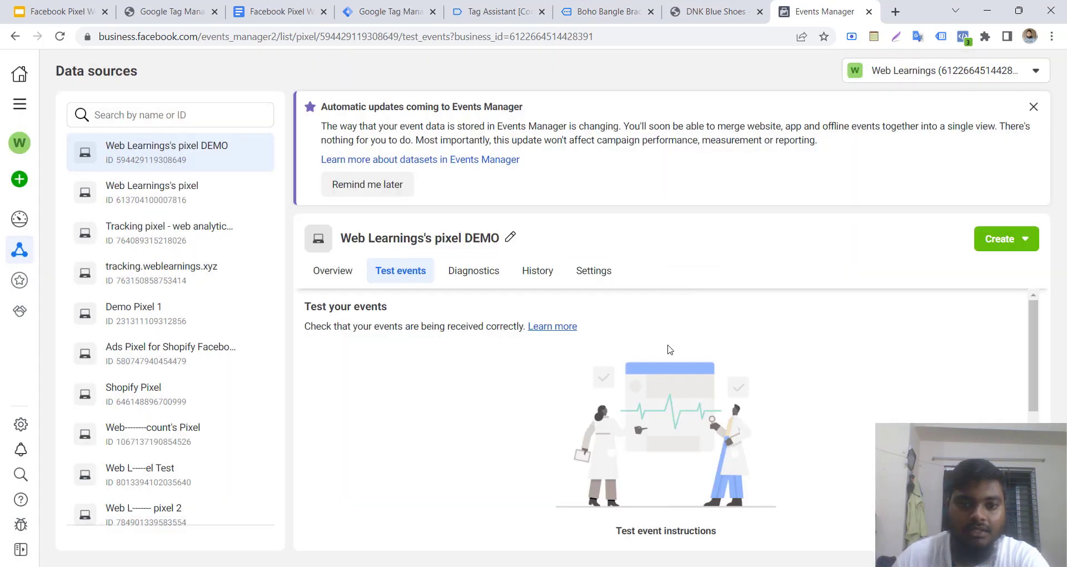
Open weblearnings.xyz as a browser event test from the test event instructions
click(502, 444)
click(436, 469)
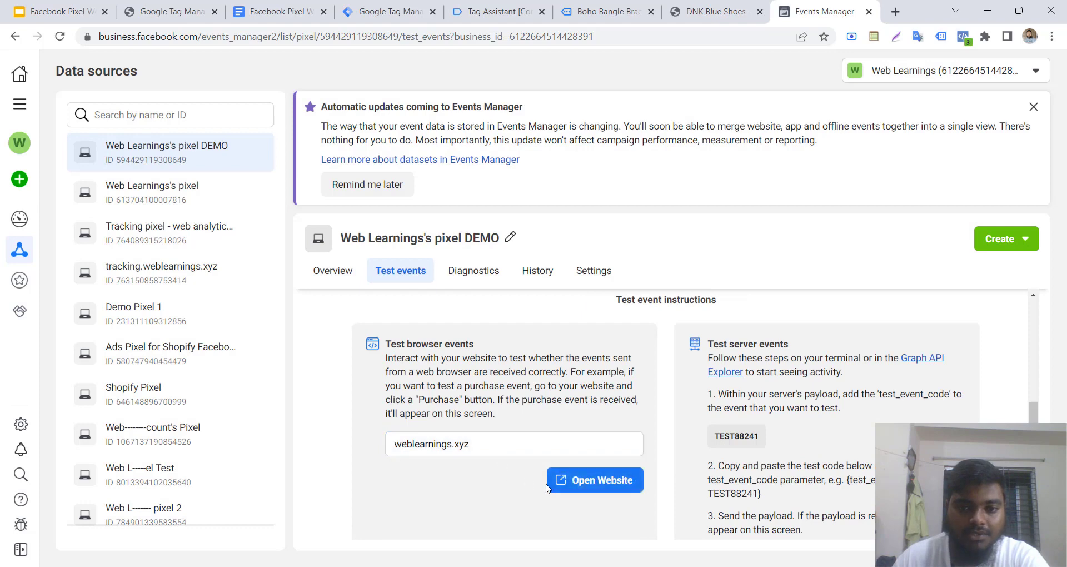
click(578, 482)
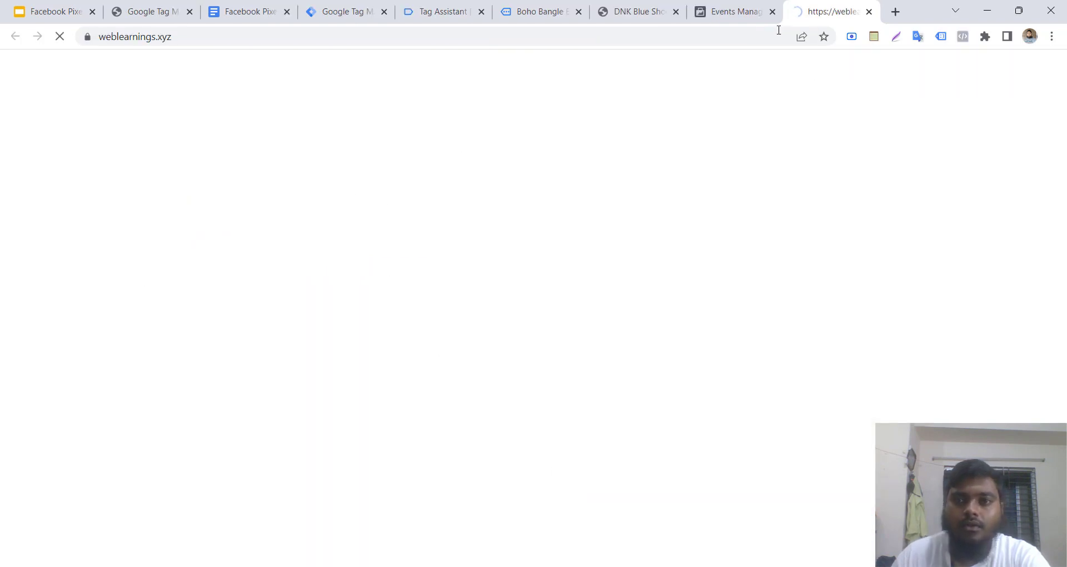
On the newly opened test website, open the DNK Blue Shoes product page from Featured Products
click(734, 12)
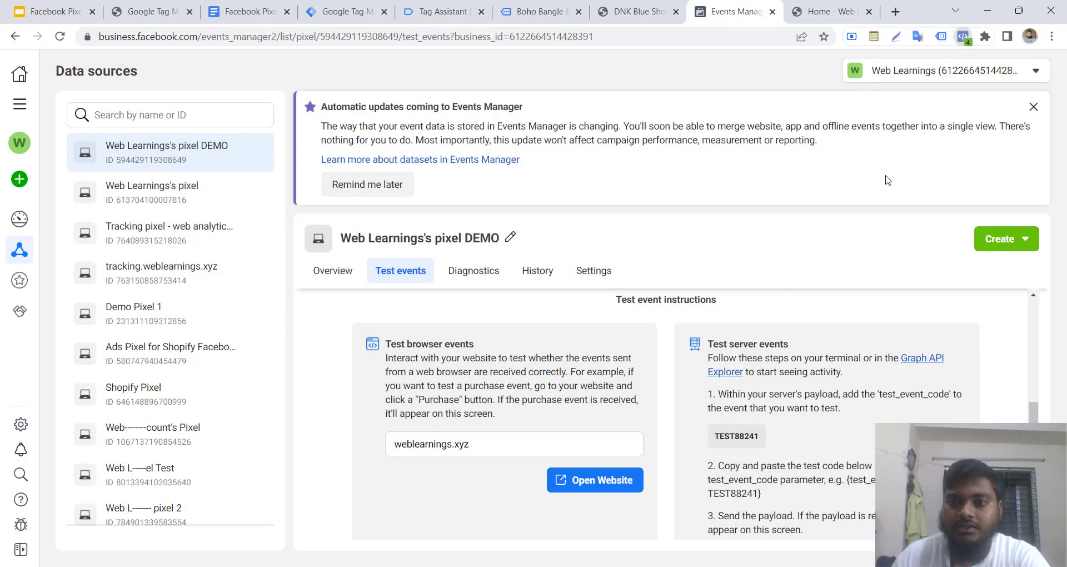
click(962, 36)
click(828, 12)
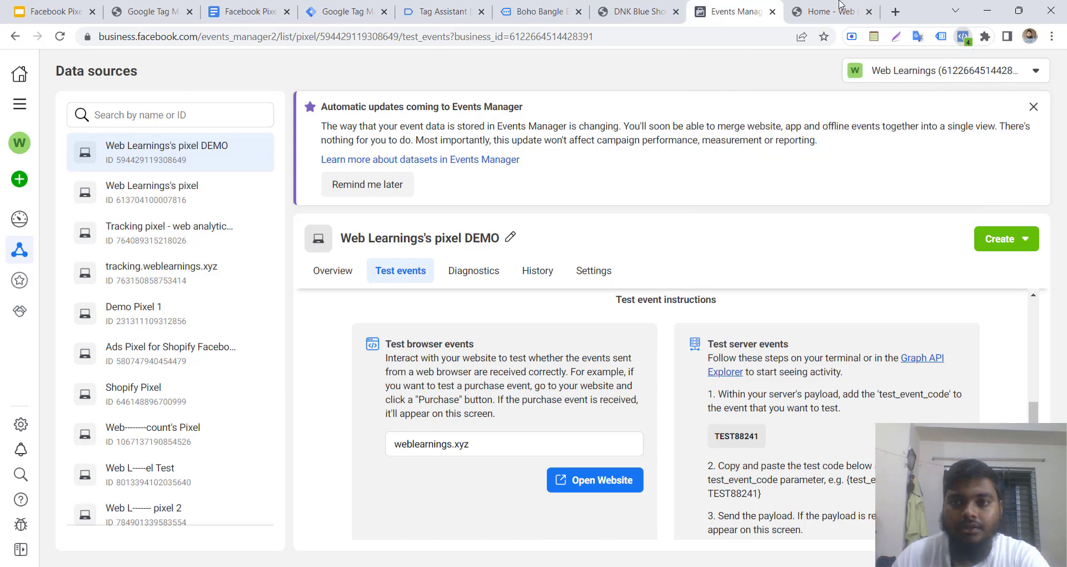
scroll(680, 283, down, 8)
scroll(689, 228, down, 10)
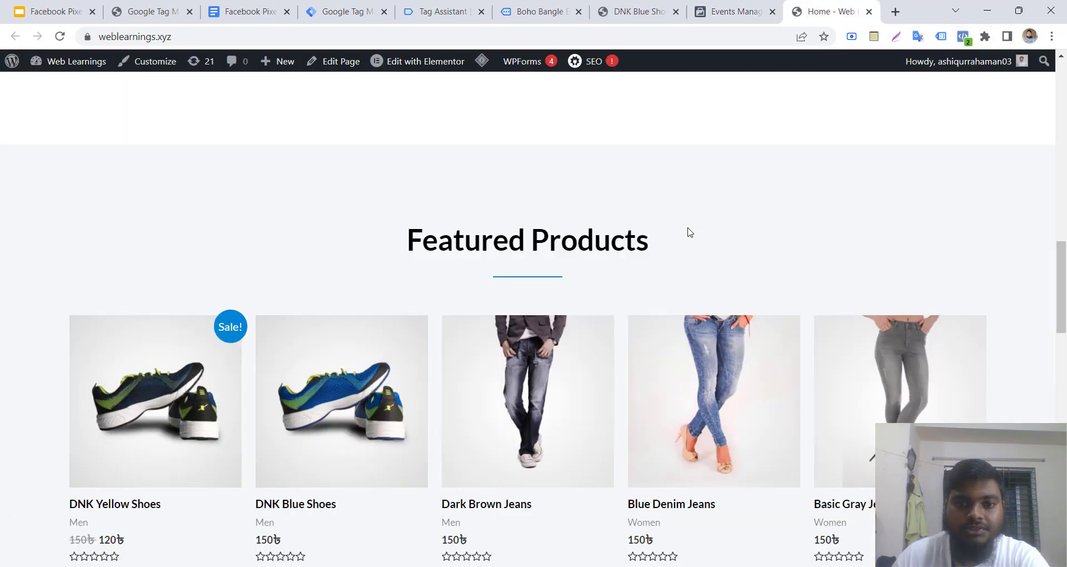
click(384, 245)
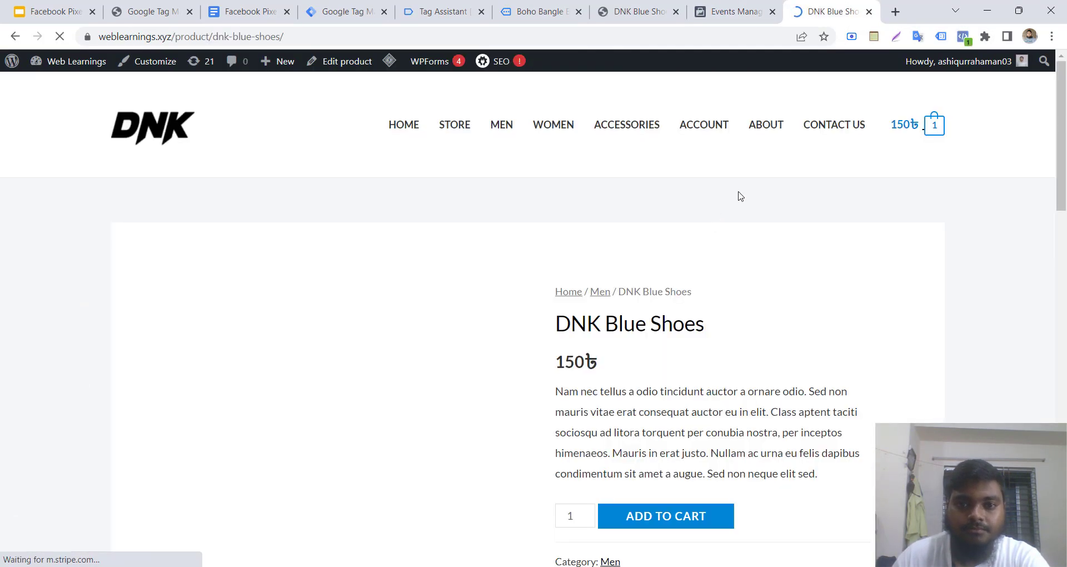
Return to Events Manager, check the test events for activity from the product page, and reload the page
click(747, 15)
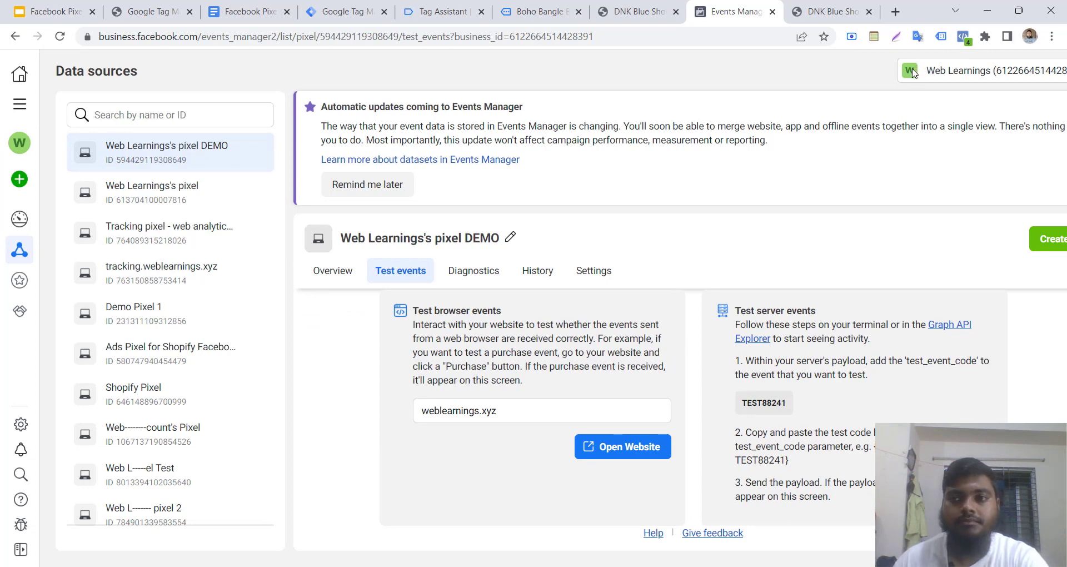
click(963, 36)
click(815, 4)
click(757, 7)
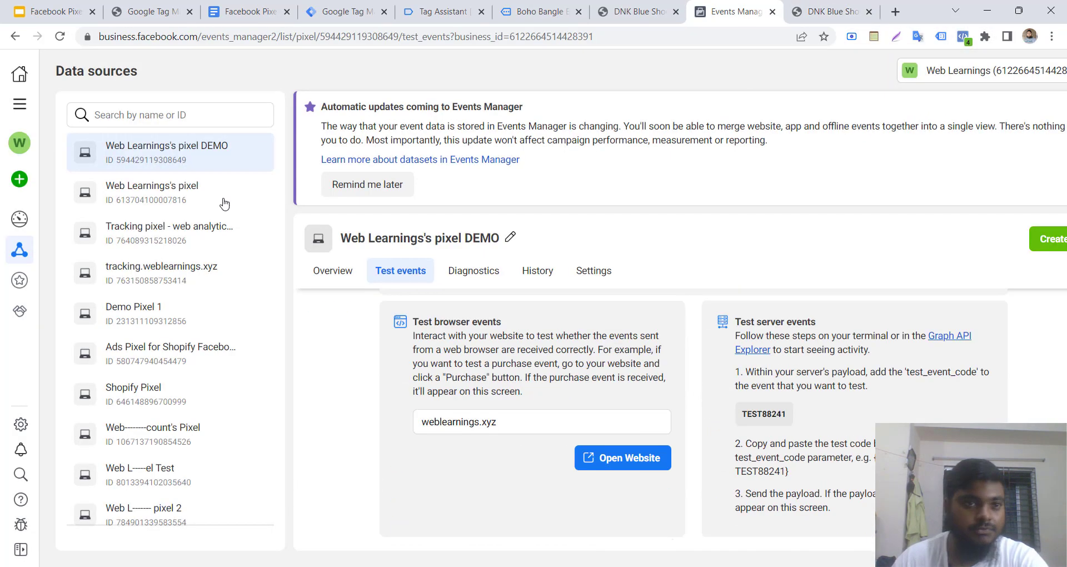
click(60, 36)
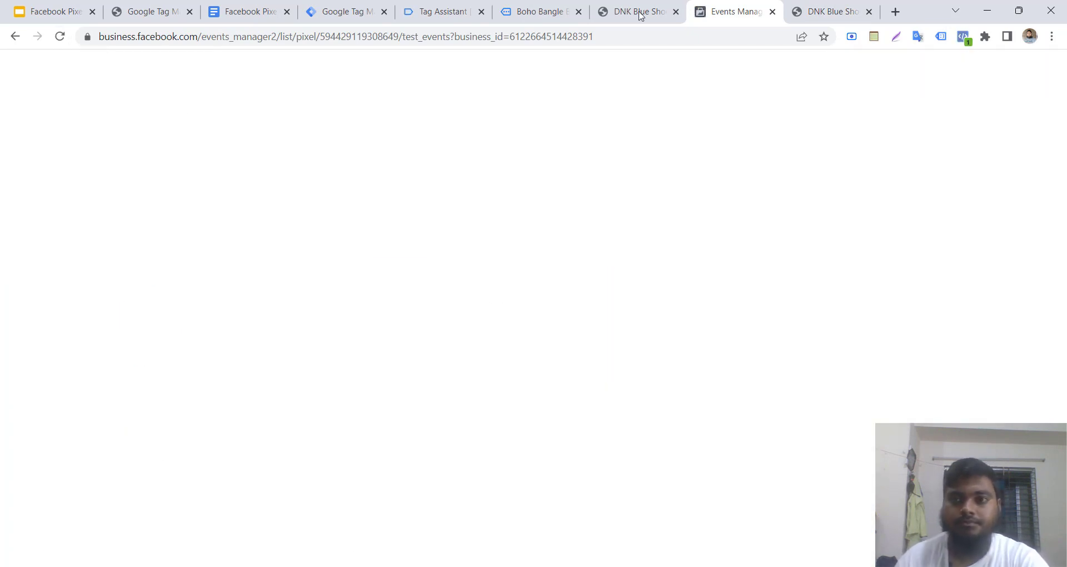
Expand the View content event received from the DNK Blue Shoes page and examine its full list of parameters
scroll(460, 484, down, 5)
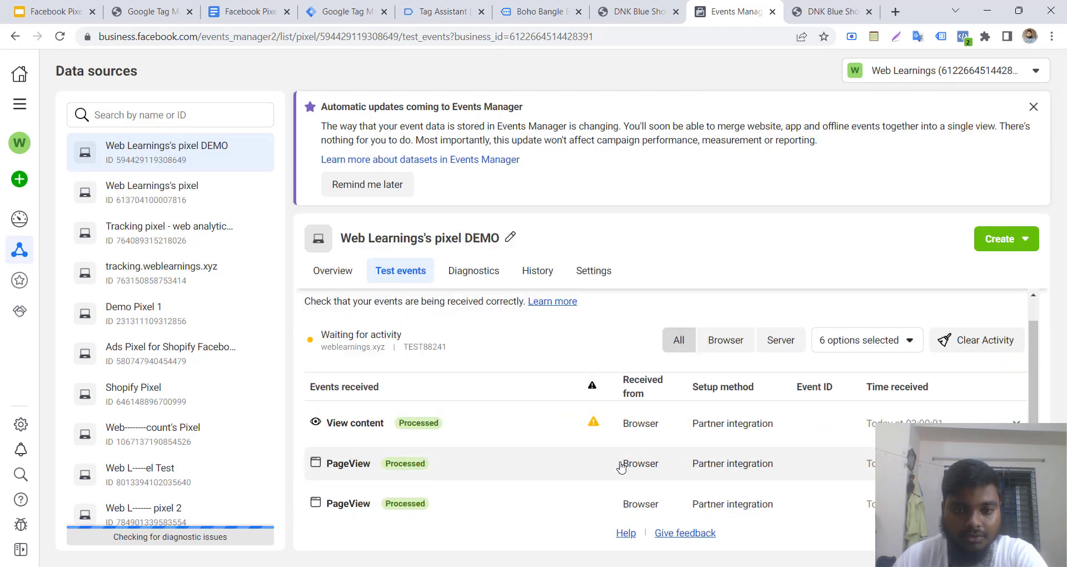
click(372, 432)
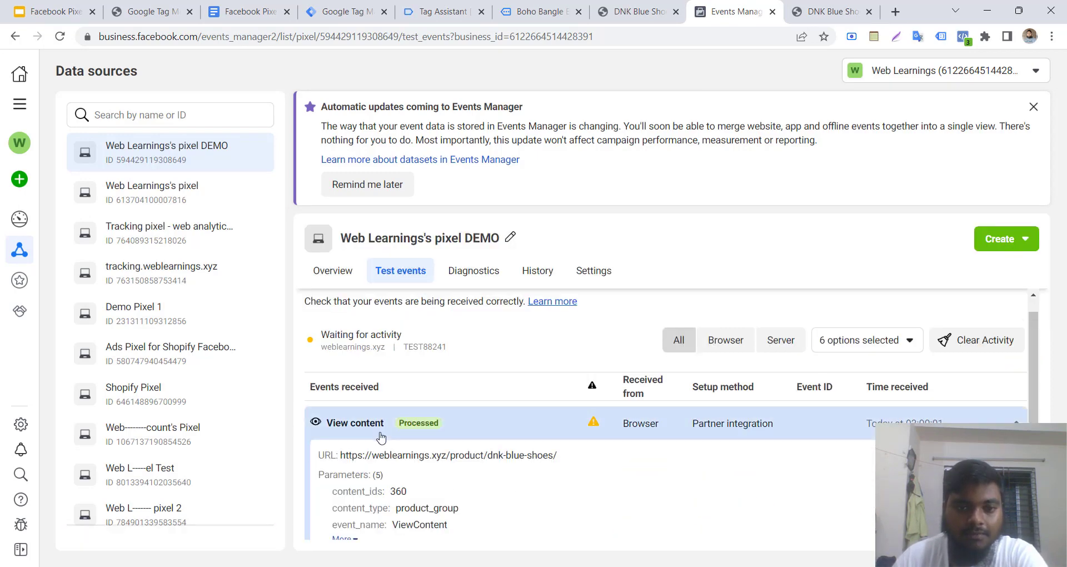
scroll(553, 441, down, 2)
click(345, 448)
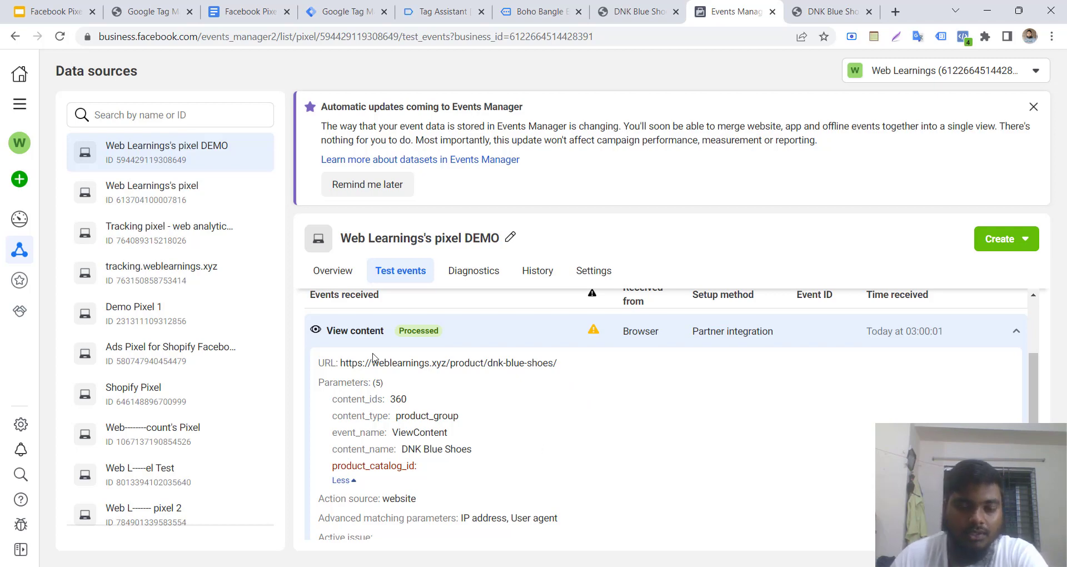
mouse_move(593, 334)
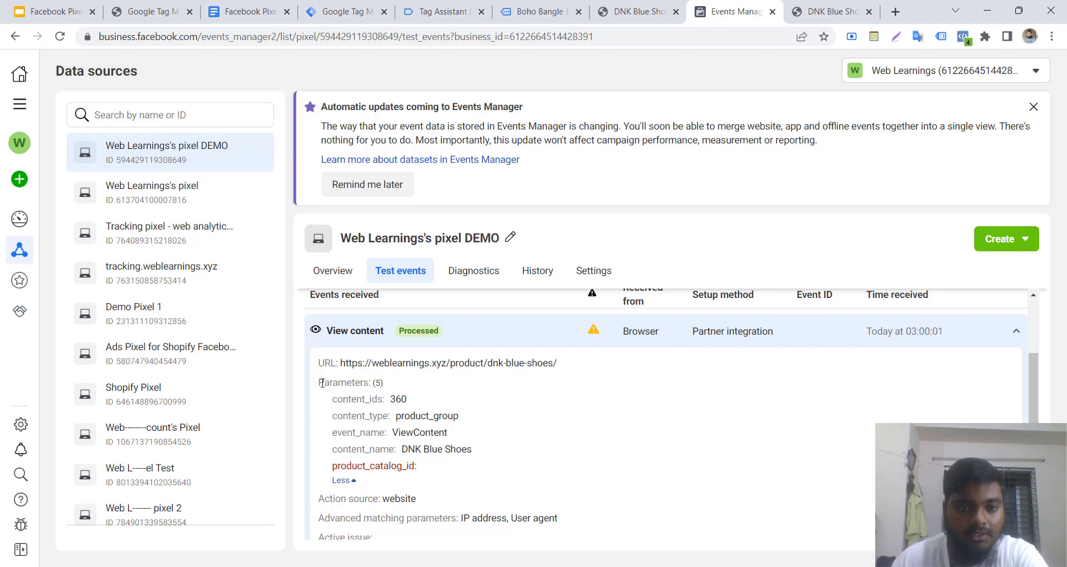
drag(318, 383, 386, 384)
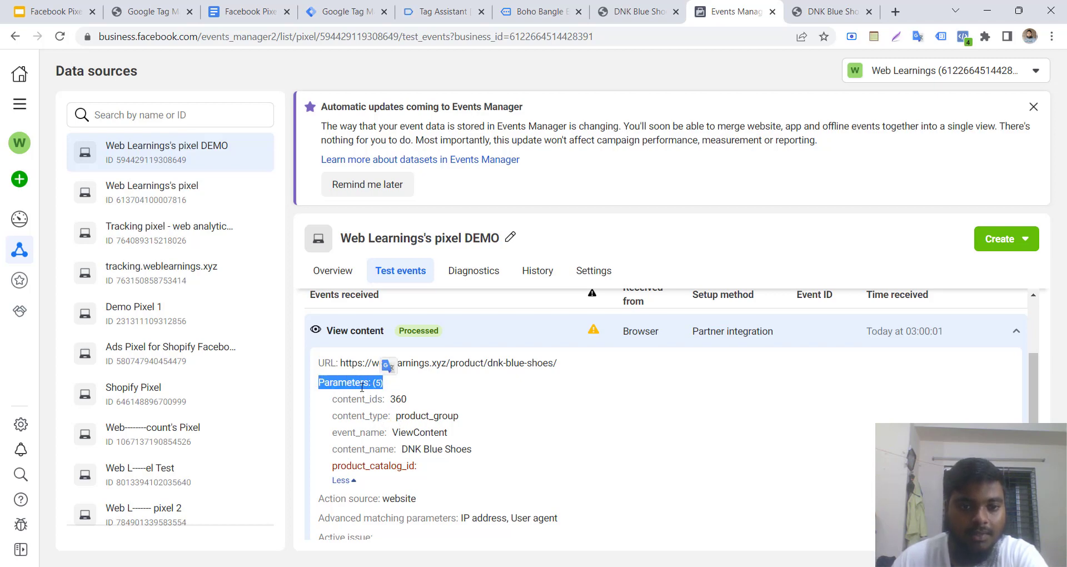
click(407, 388)
Expand the active issue on the View content event and read its explanation and suggested solution
scroll(437, 503, down, 2)
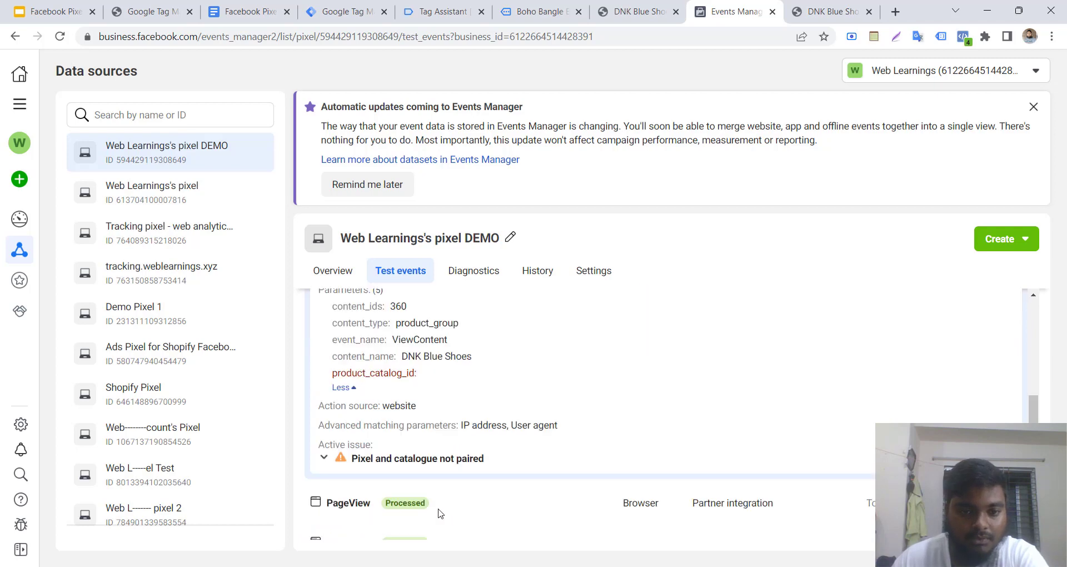
click(414, 459)
scroll(499, 434, down, 2)
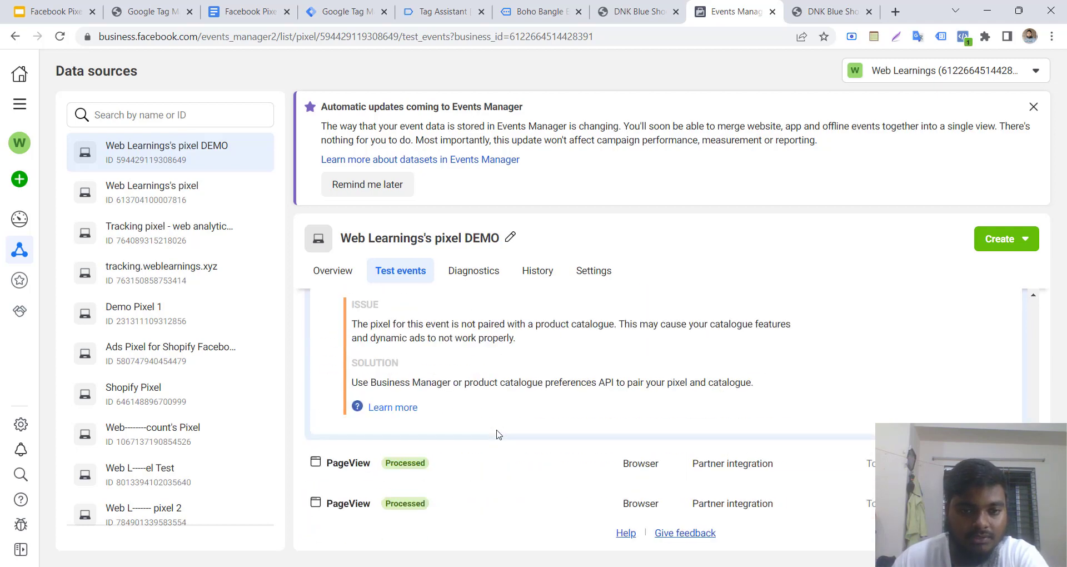
scroll(504, 443, up, 2)
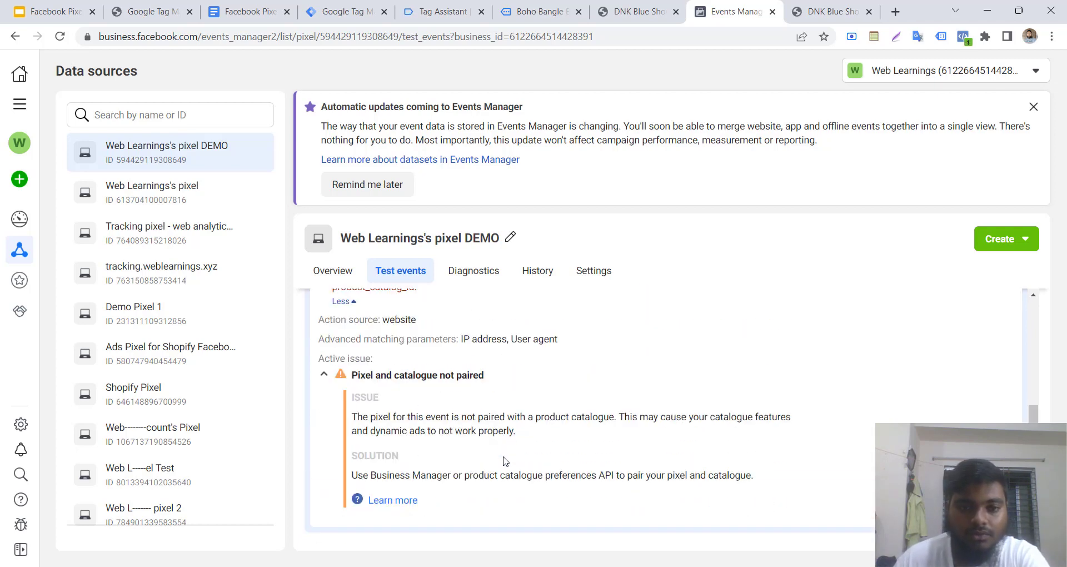
Switch to Google Tag Manager and open FB - View Content - Tag from the workspace's tags
click(349, 12)
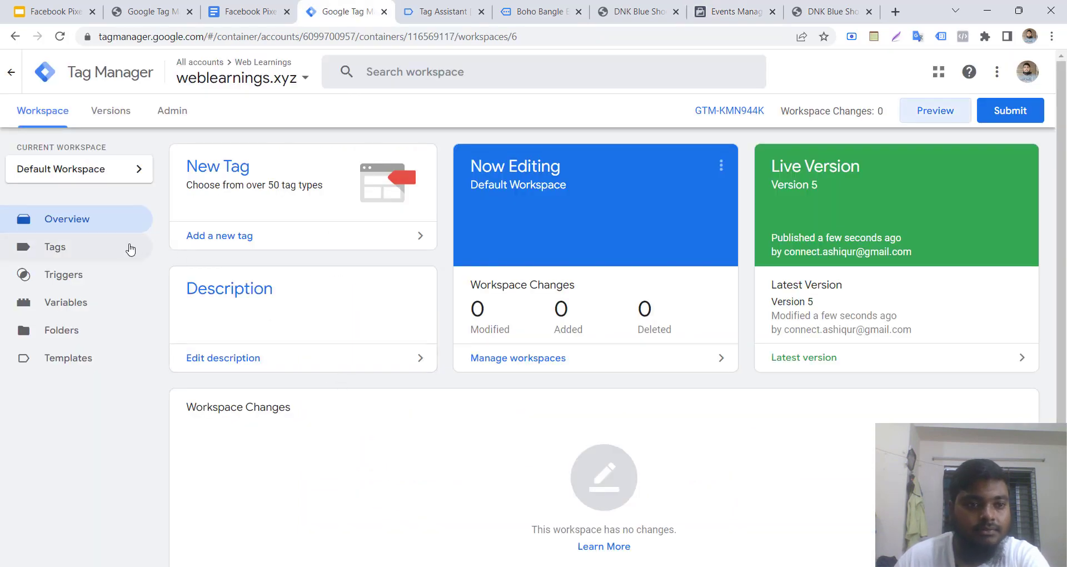
click(109, 245)
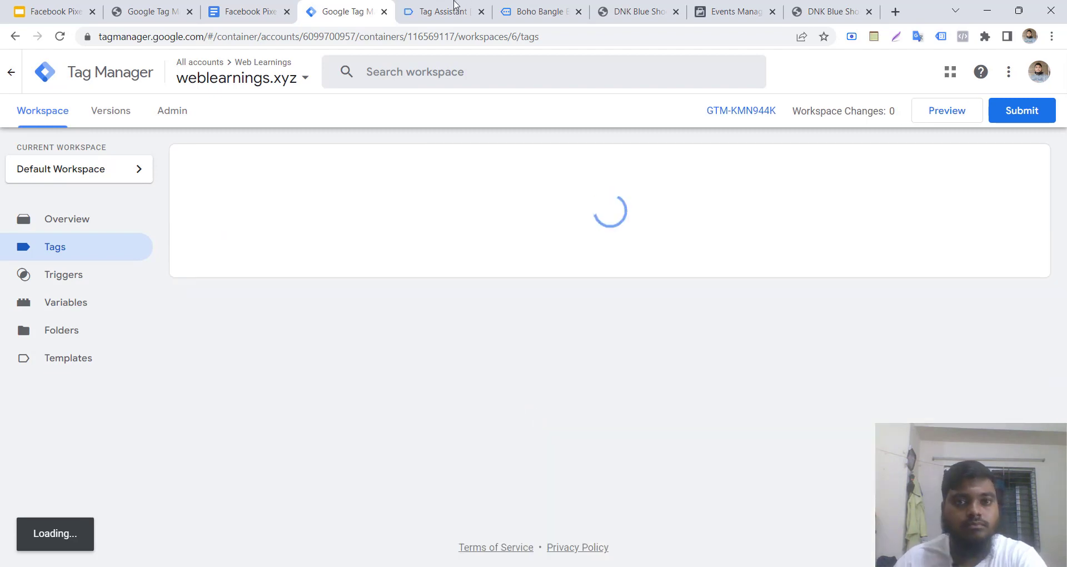
click(449, 7)
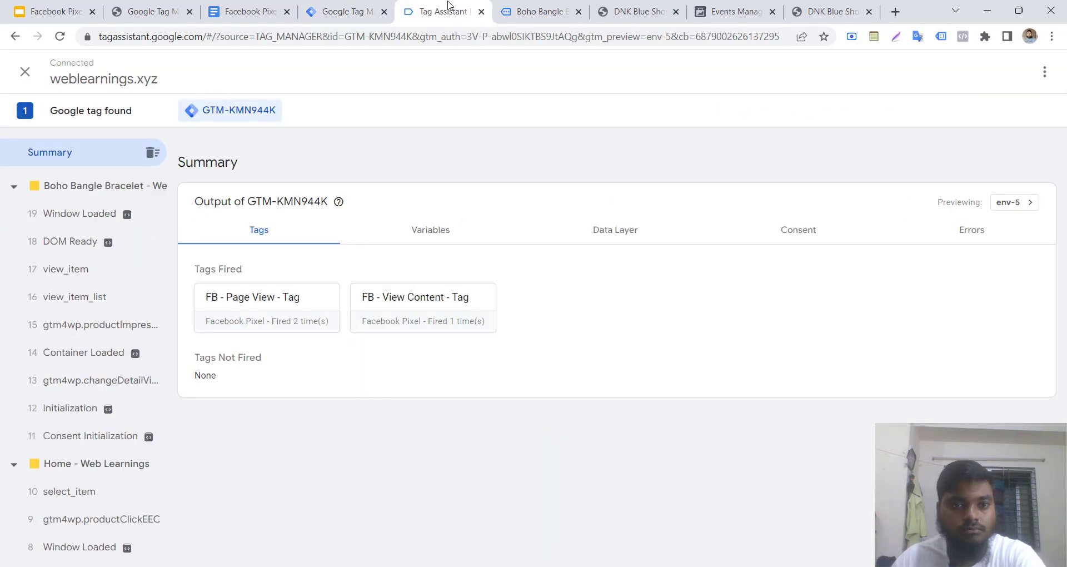
click(367, 6)
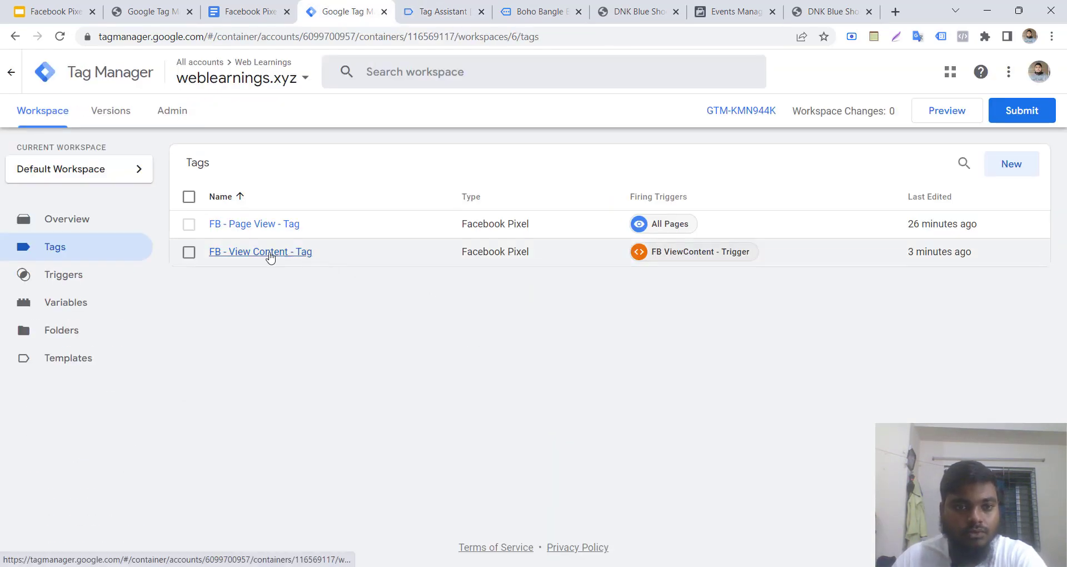
click(270, 253)
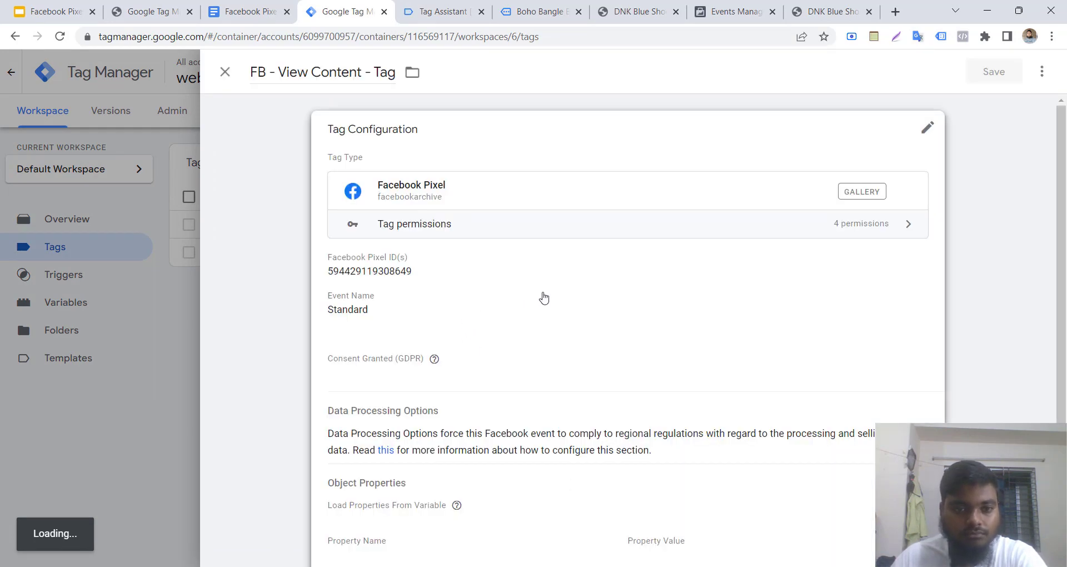
Open the tag configuration for editing, expand Object Properties, and check the value and currency entries
click(543, 299)
scroll(644, 355, down, 5)
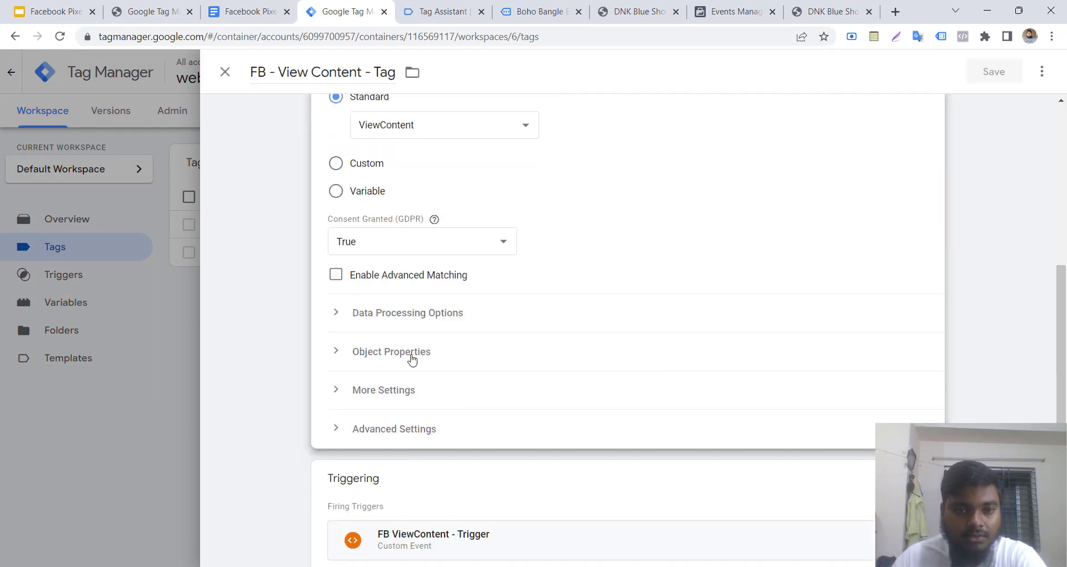
click(412, 358)
scroll(649, 368, down, 2)
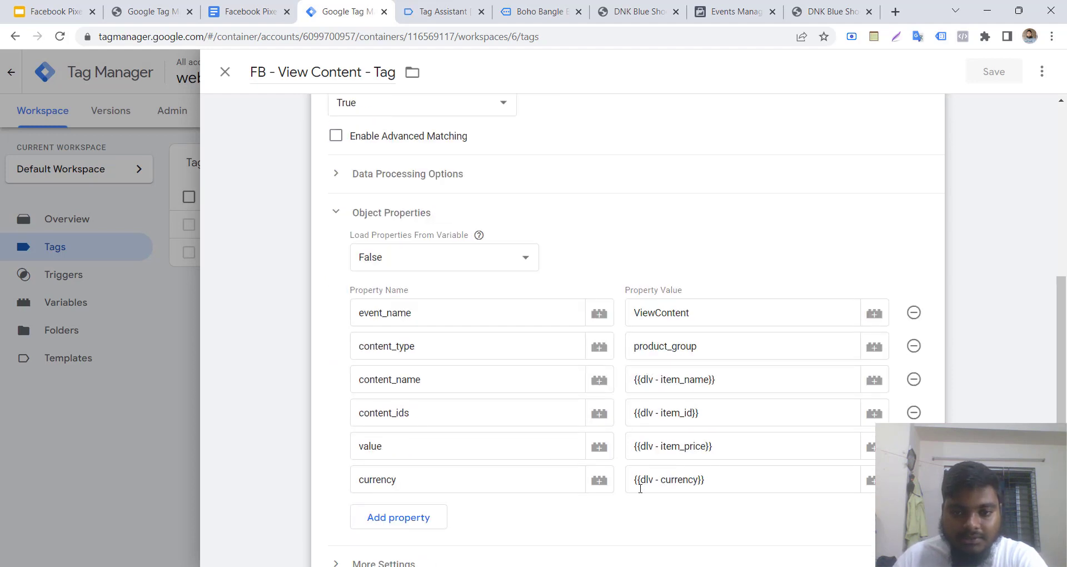
click(492, 450)
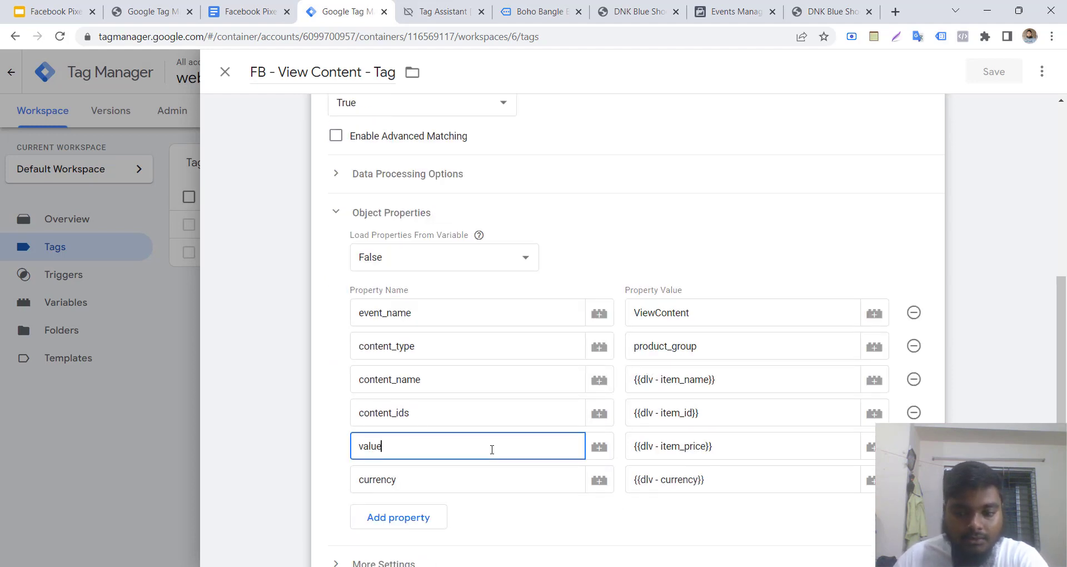
click(490, 487)
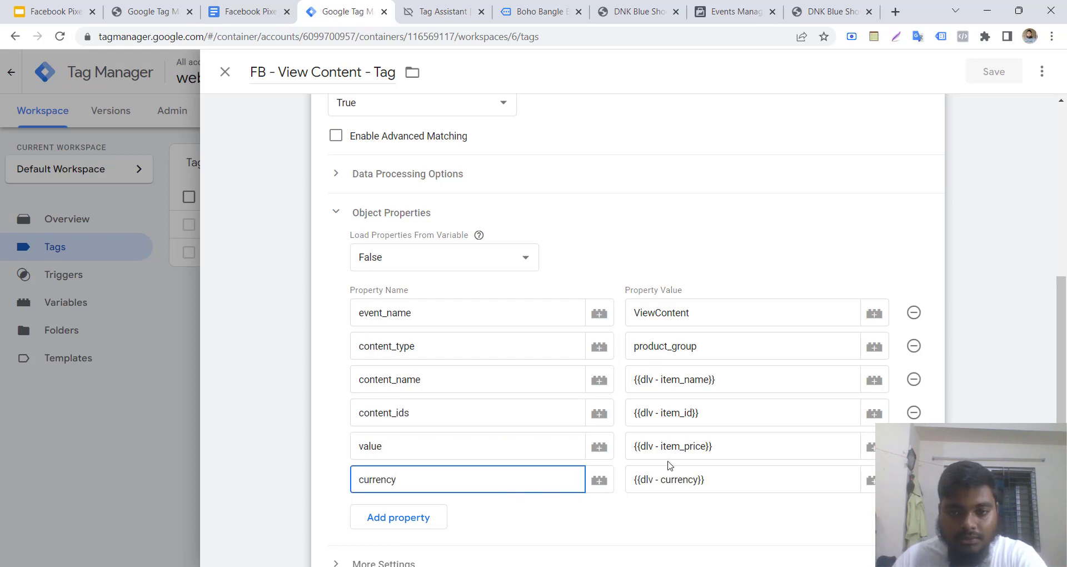
Leave the tag, open the dlv - item_price variable for editing, and clear its data layer variable name
click(87, 304)
click(85, 306)
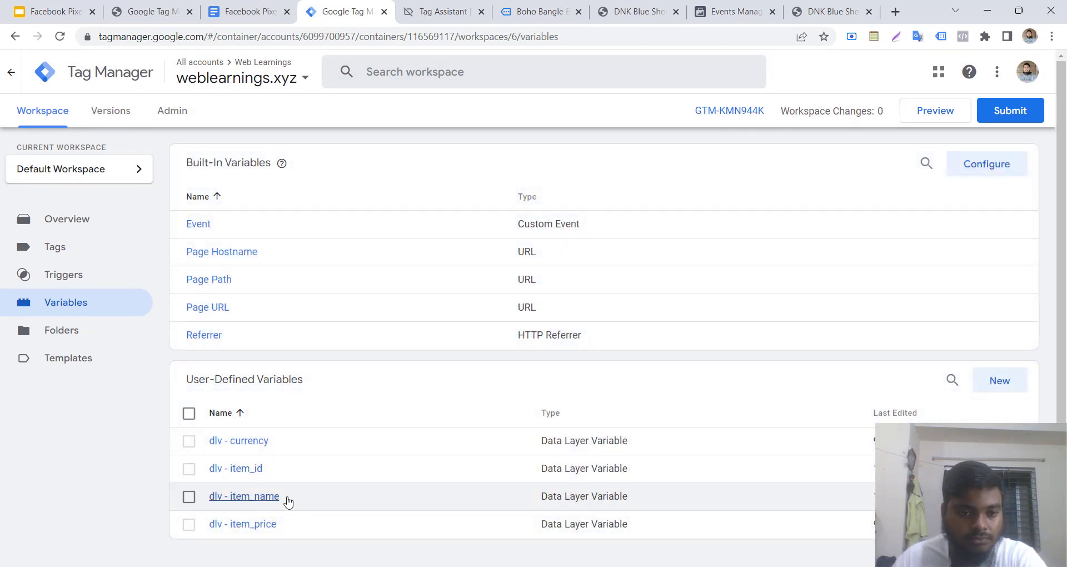
click(265, 526)
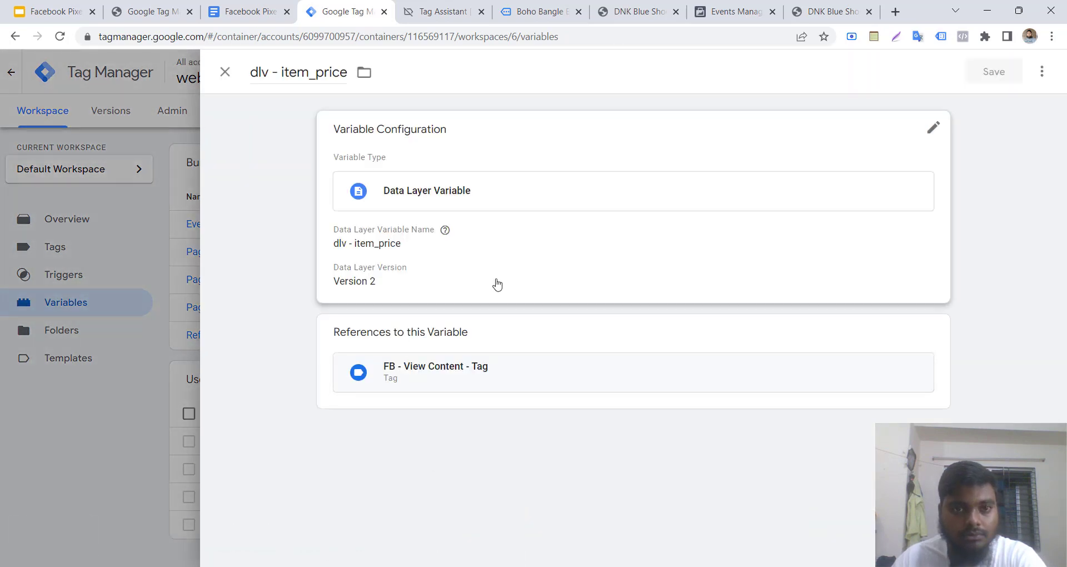
click(589, 250)
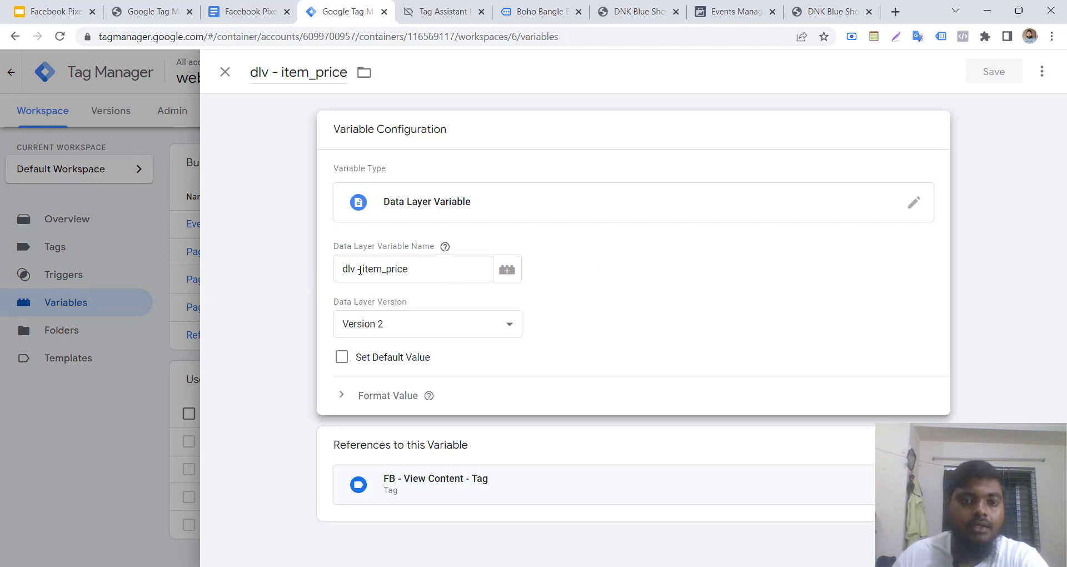
triple_click(436, 272)
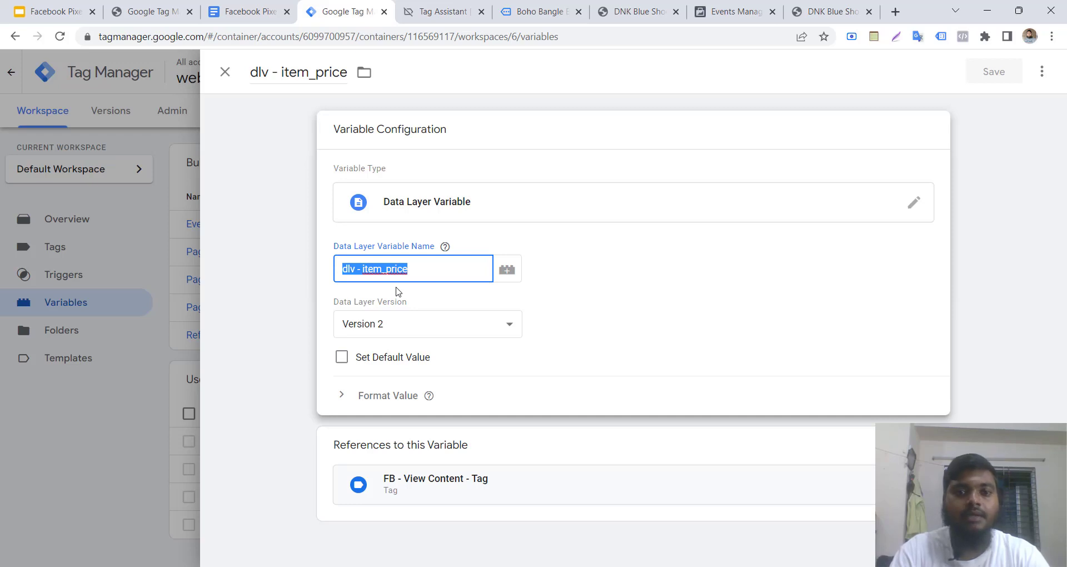
key(BackSpace)
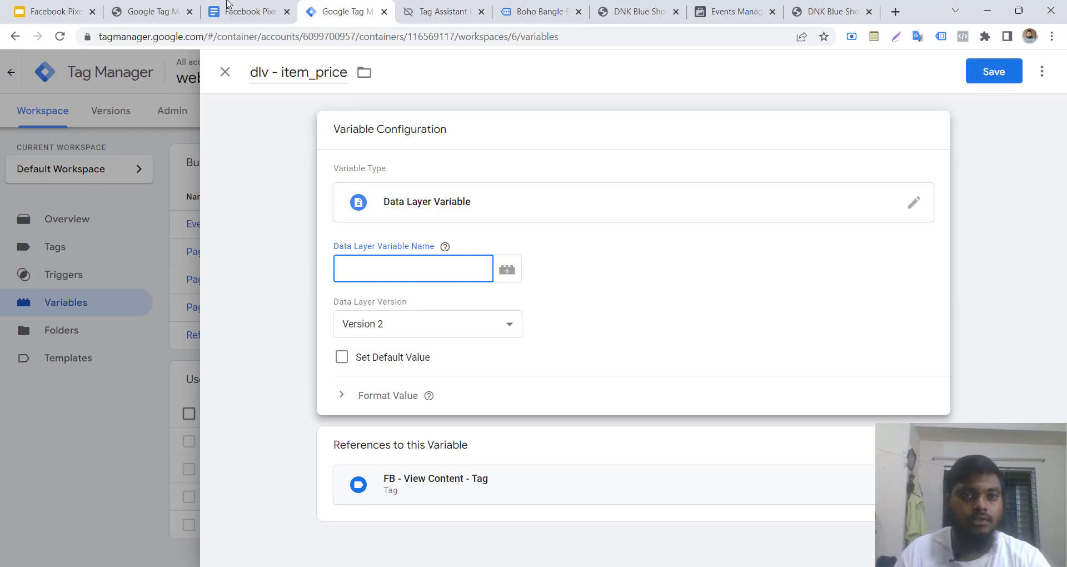
Copy ecommerce.items.0.price from the Google Docs setup notes into dlv - item_price as its data layer variable name, and save the variable
click(227, 3)
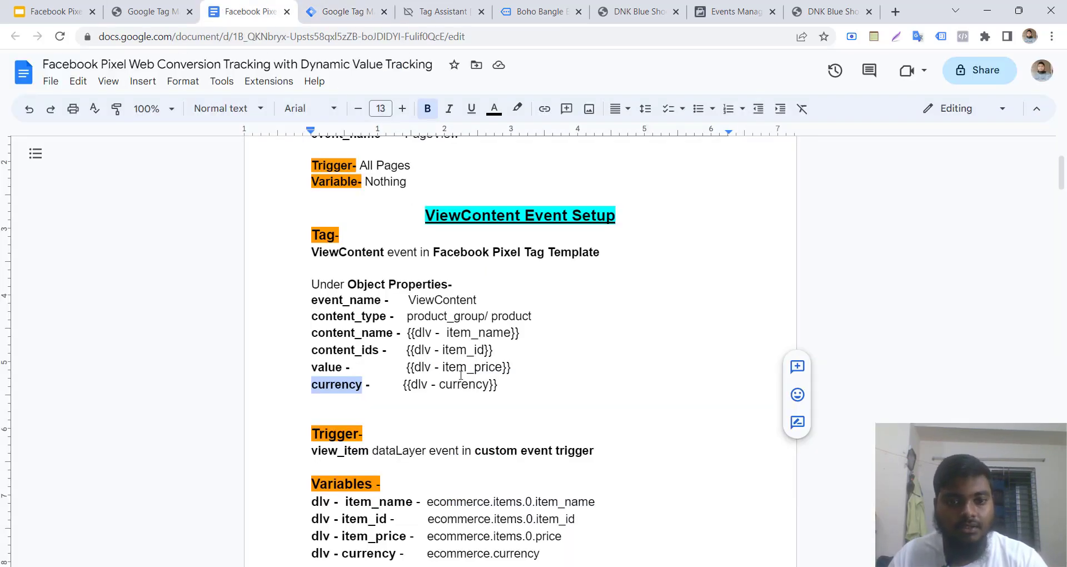
scroll(374, 374, down, 4)
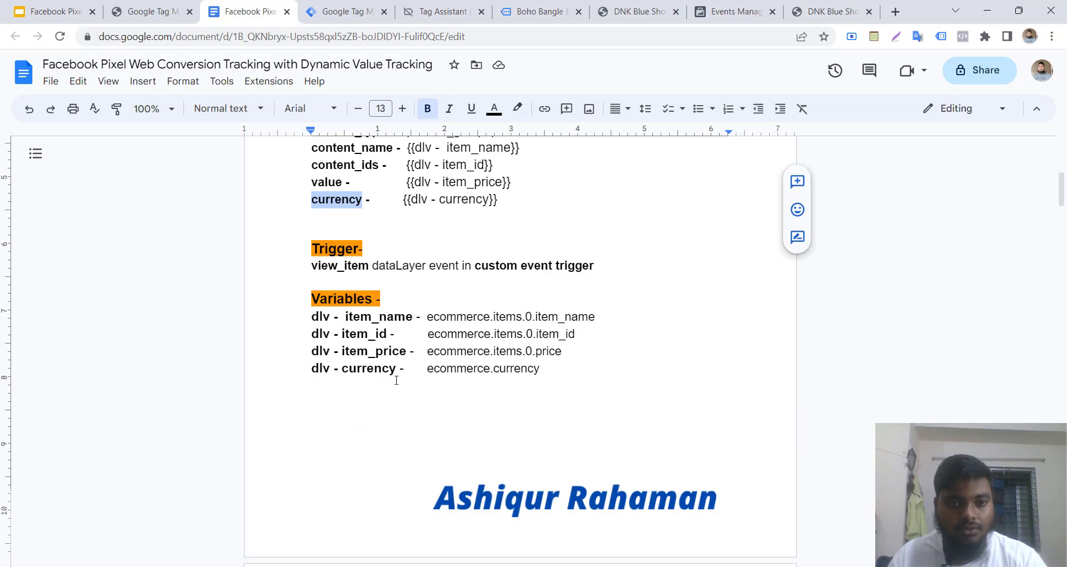
drag(428, 350, 562, 350)
key(ctrl+c)
click(321, 13)
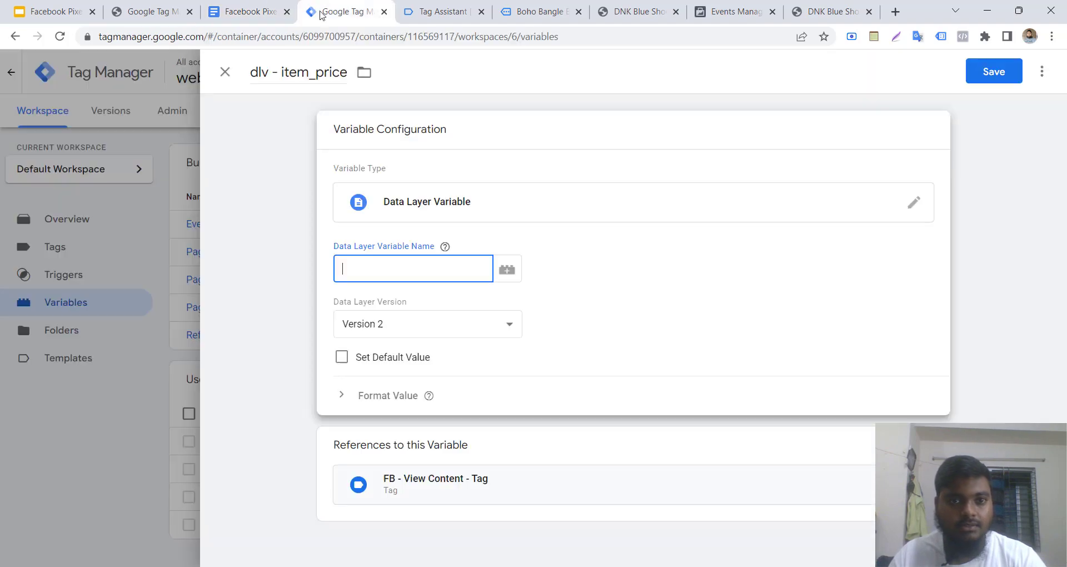
key(ctrl+v)
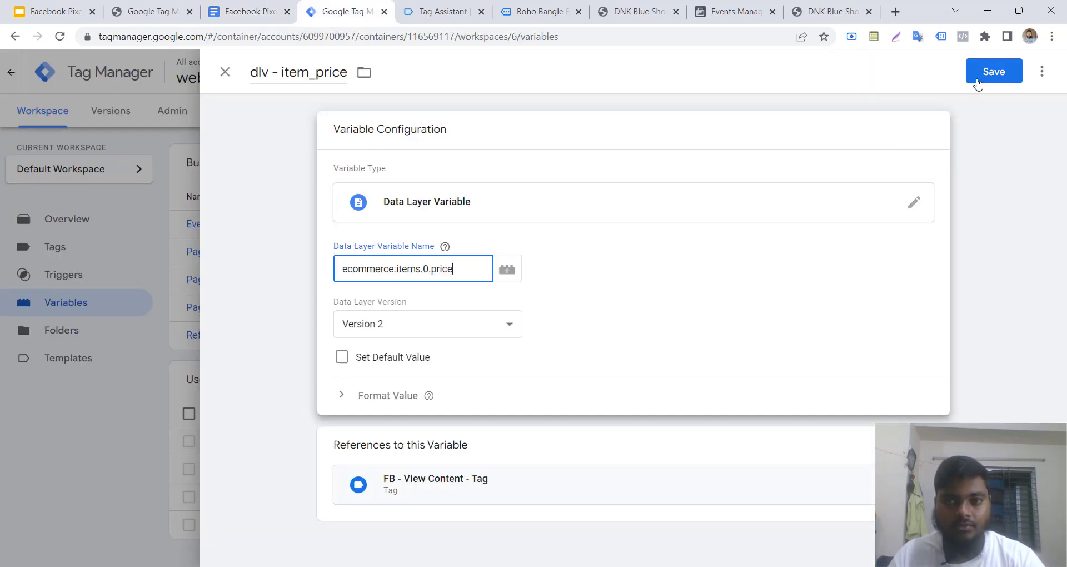
click(979, 83)
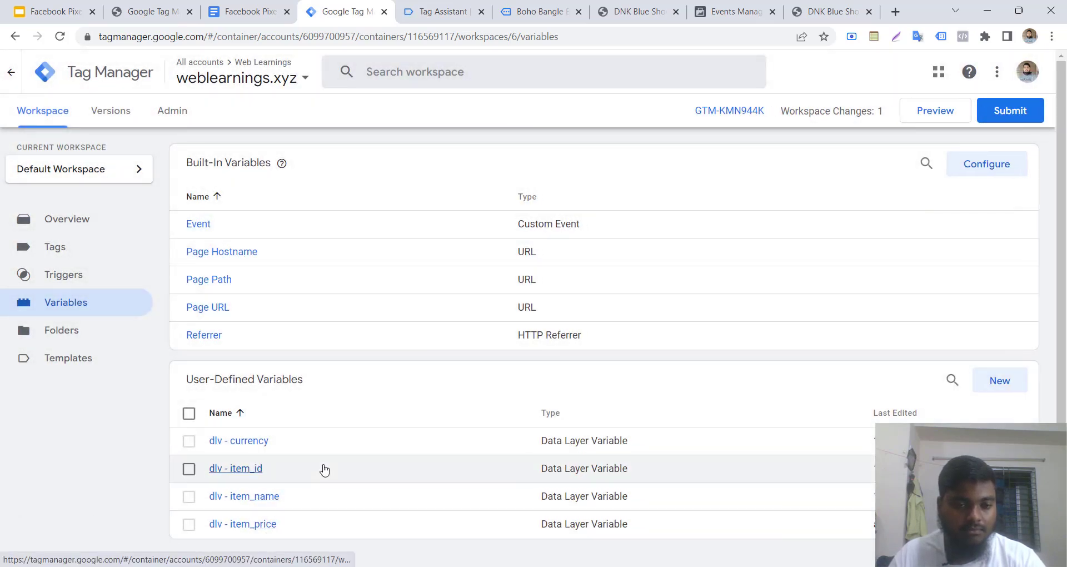
Set the data layer variable name of dlv - currency to ecommerce.currency, copied from the setup notes, and save the variable
scroll(324, 471, down, 1)
click(256, 417)
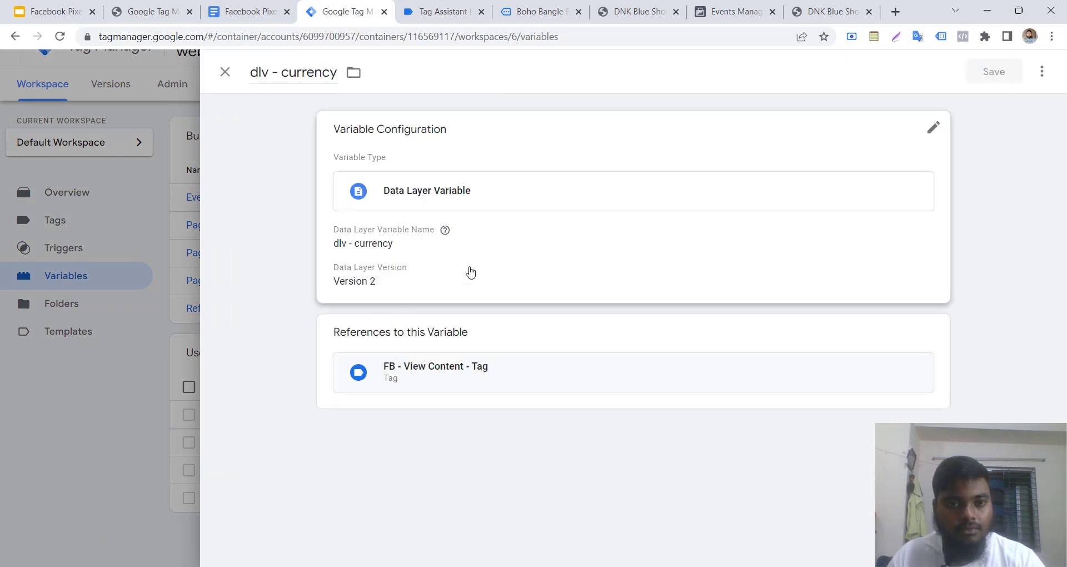
click(420, 267)
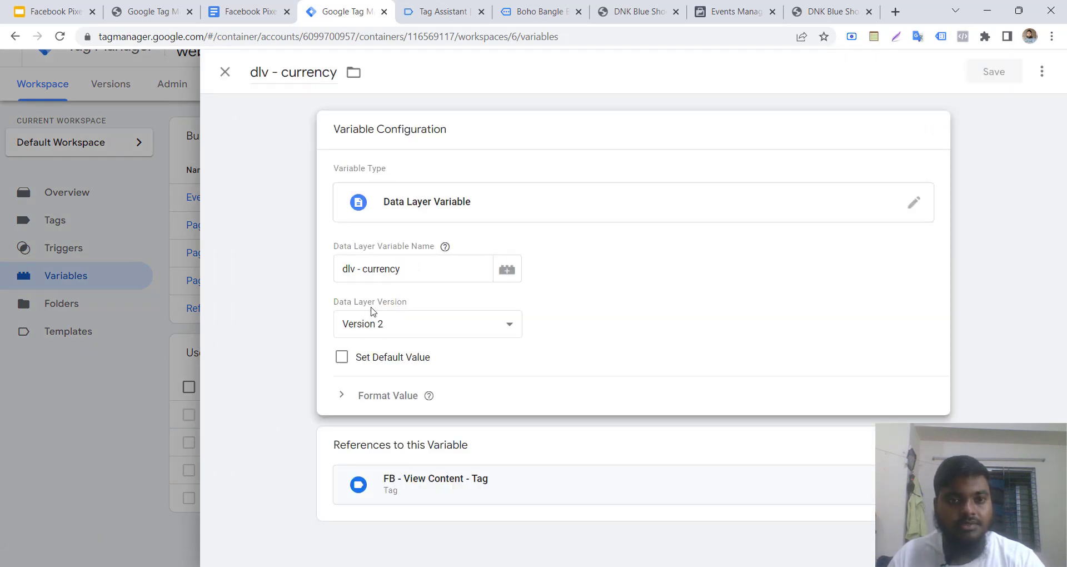
click(264, 7)
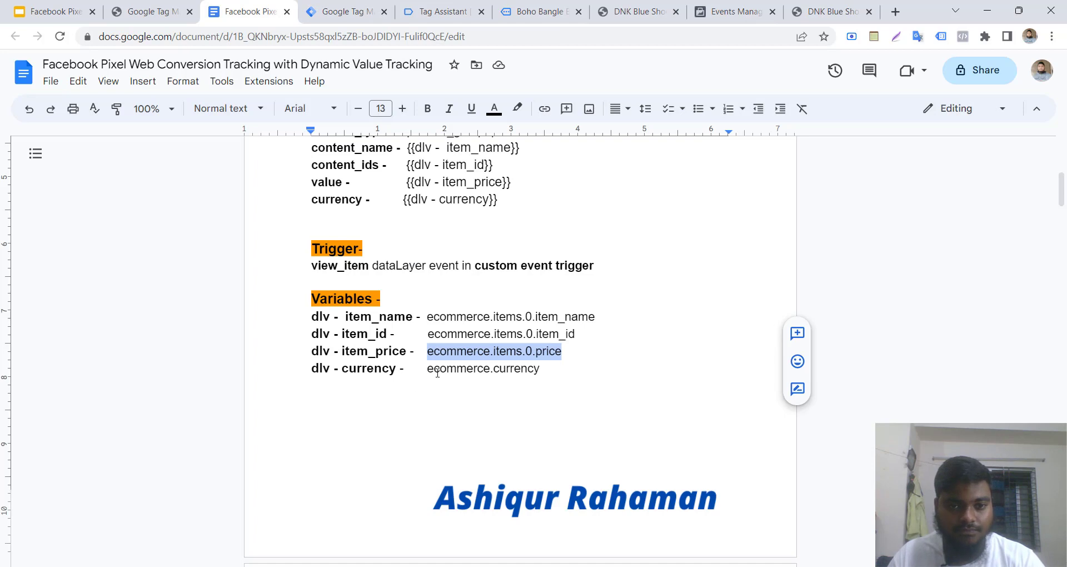
drag(428, 369, 540, 369)
key(ctrl+c)
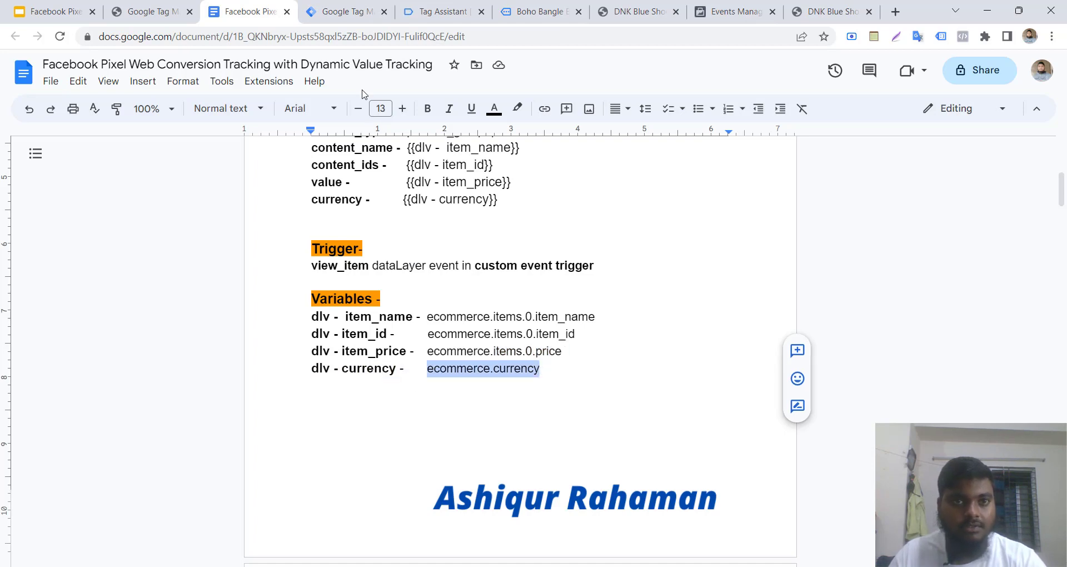
key(ctrl+Tab)
triple_click(404, 278)
key(ctrl+v)
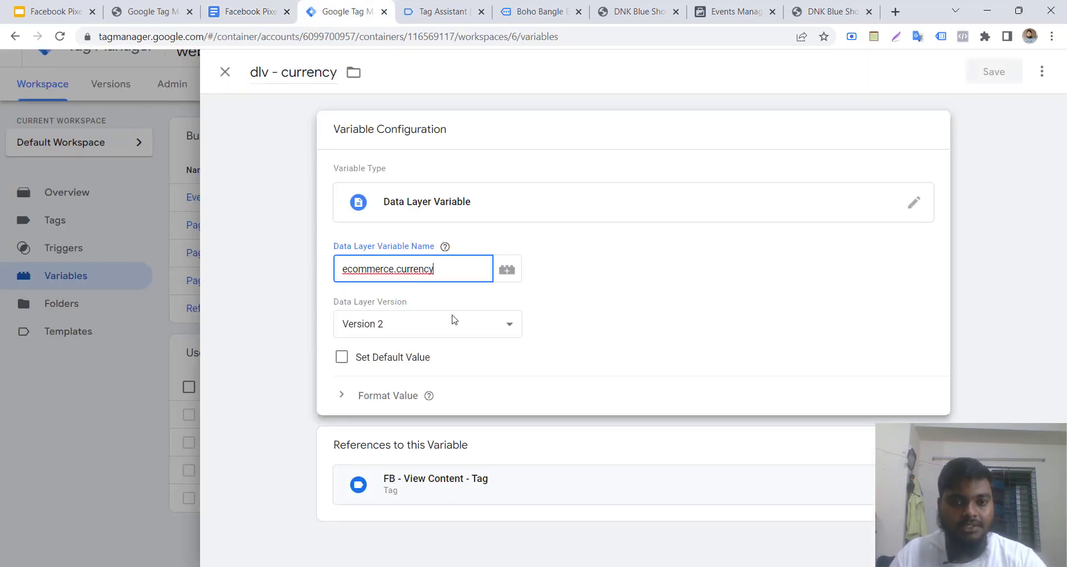
click(987, 72)
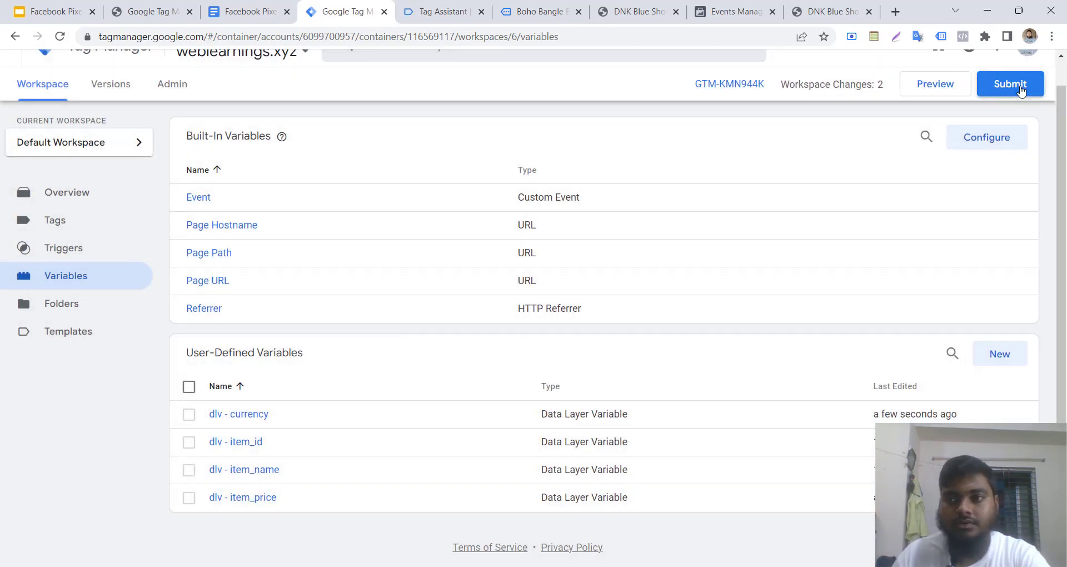
Submit the workspace changes and publish them to the Live environment as a new version without a name or description
click(1020, 89)
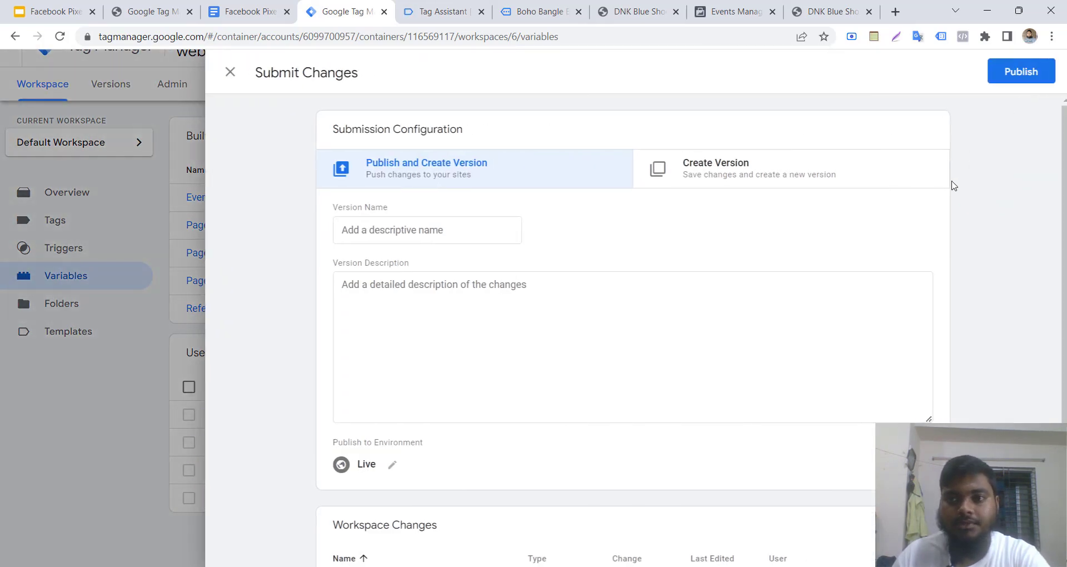
click(1036, 71)
click(701, 475)
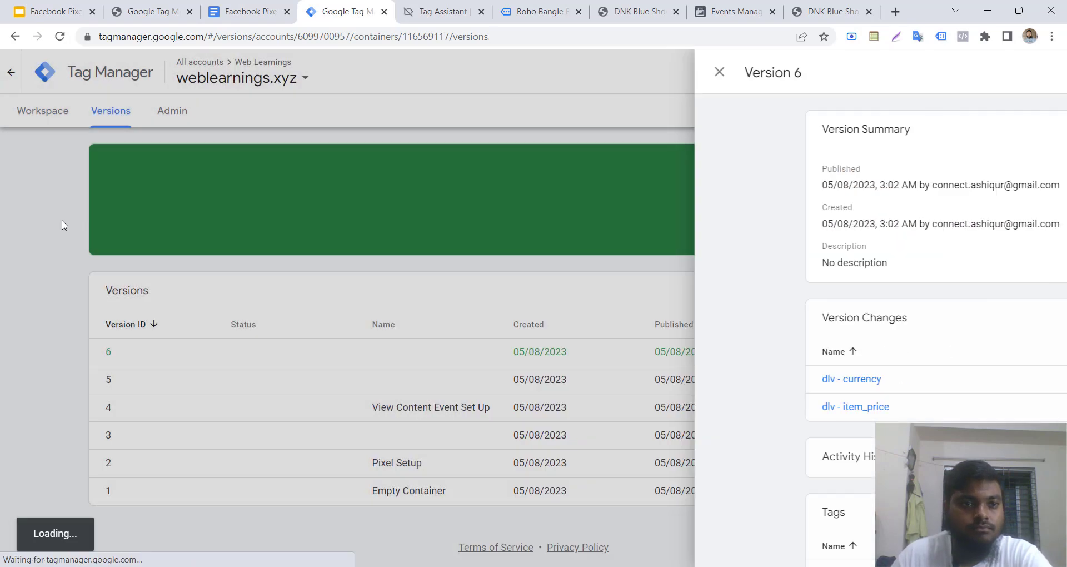
Return from the published version to the container workspace, and open the Dark Blue Denim Jeans product page in the store
click(63, 225)
click(45, 126)
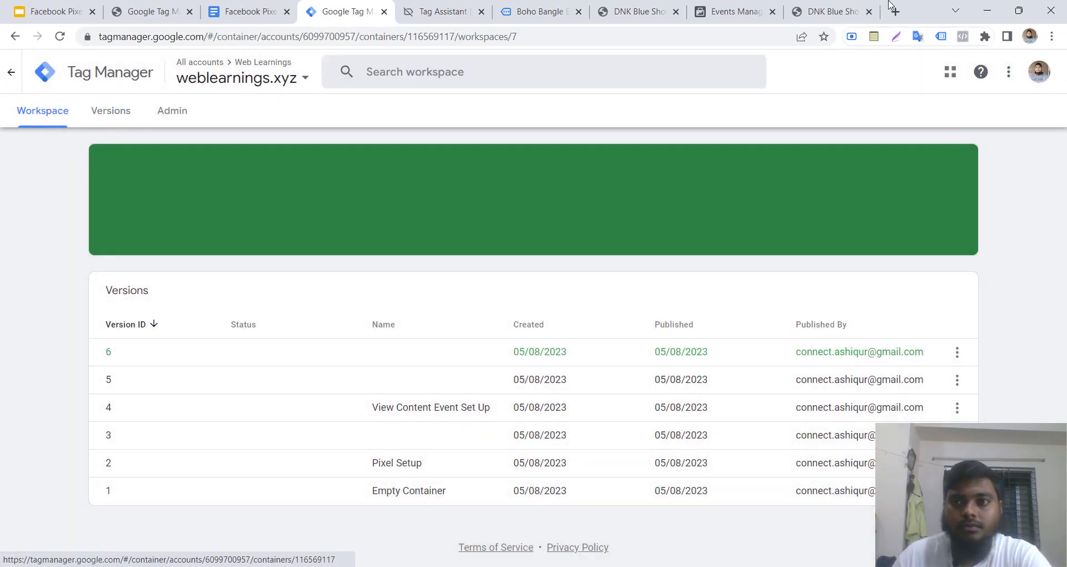
click(825, 12)
scroll(688, 403, down, 10)
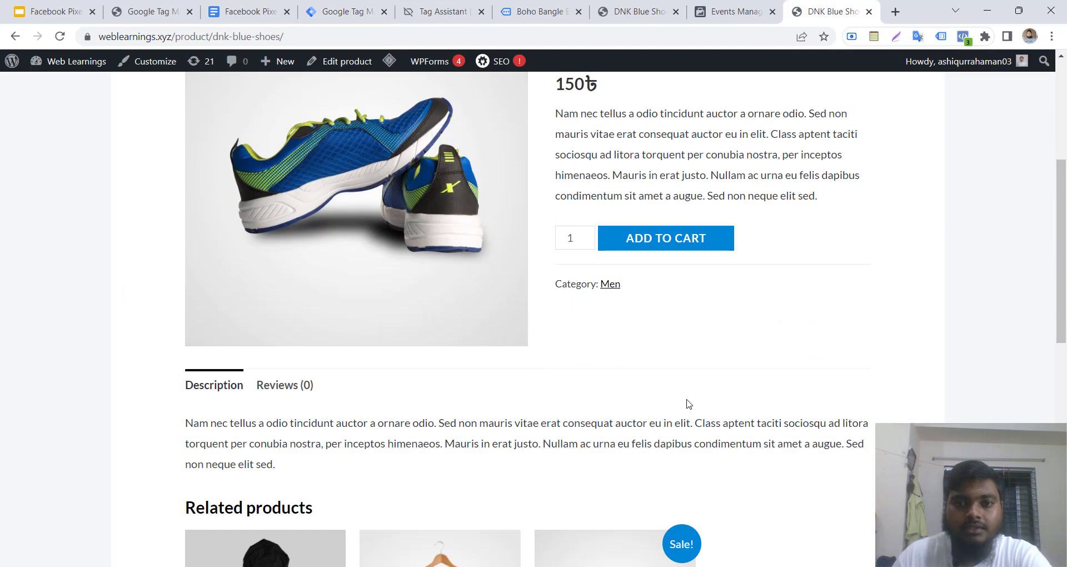
click(421, 356)
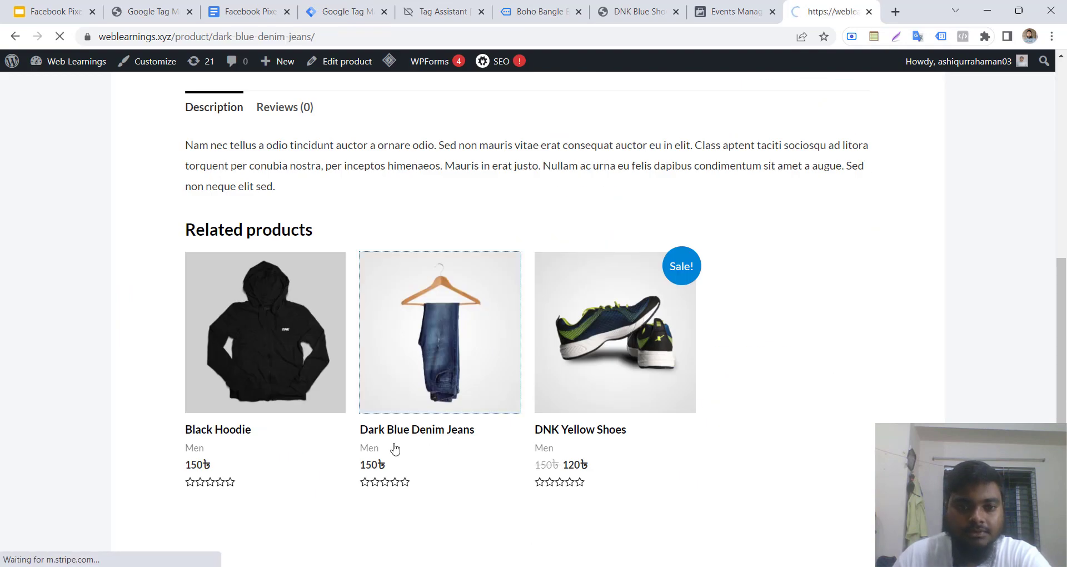
Check the test events received for Web Learnings's pixel DEMO in Events Manager
click(741, 10)
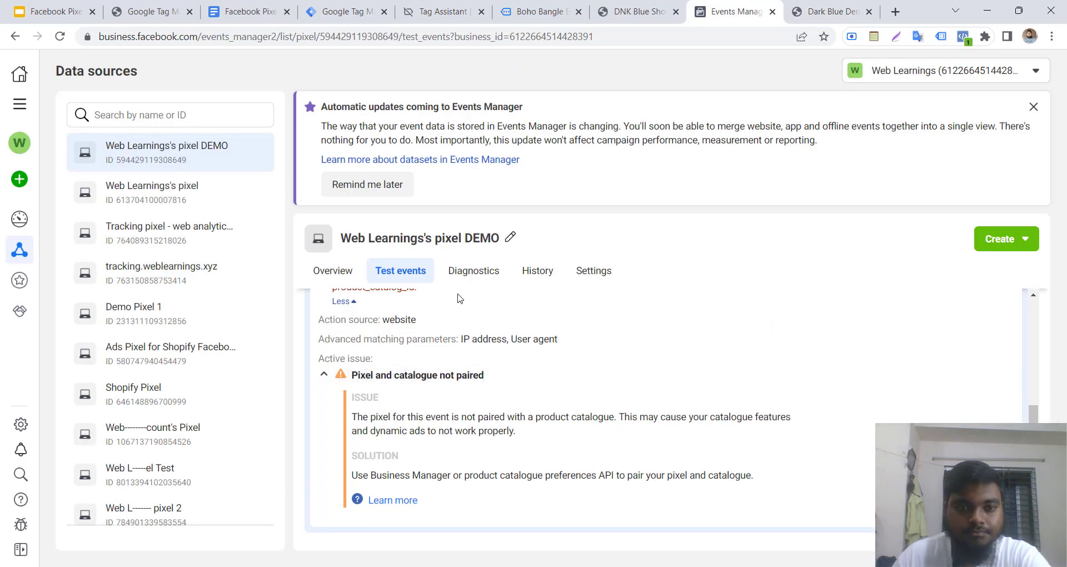
scroll(422, 424, up, 3)
click(455, 349)
scroll(469, 393, up, 1)
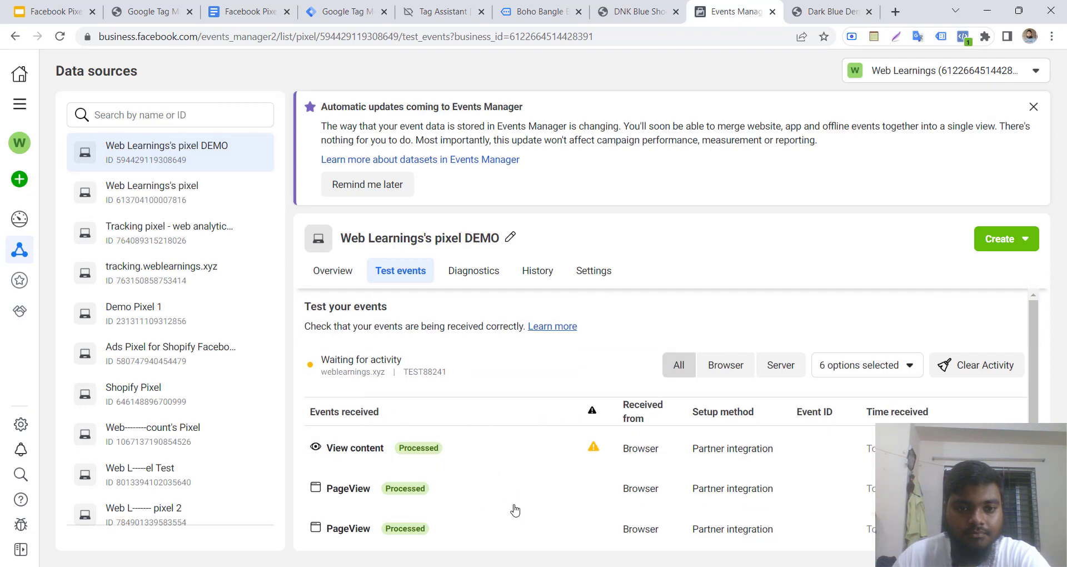
scroll(512, 507, down, 1)
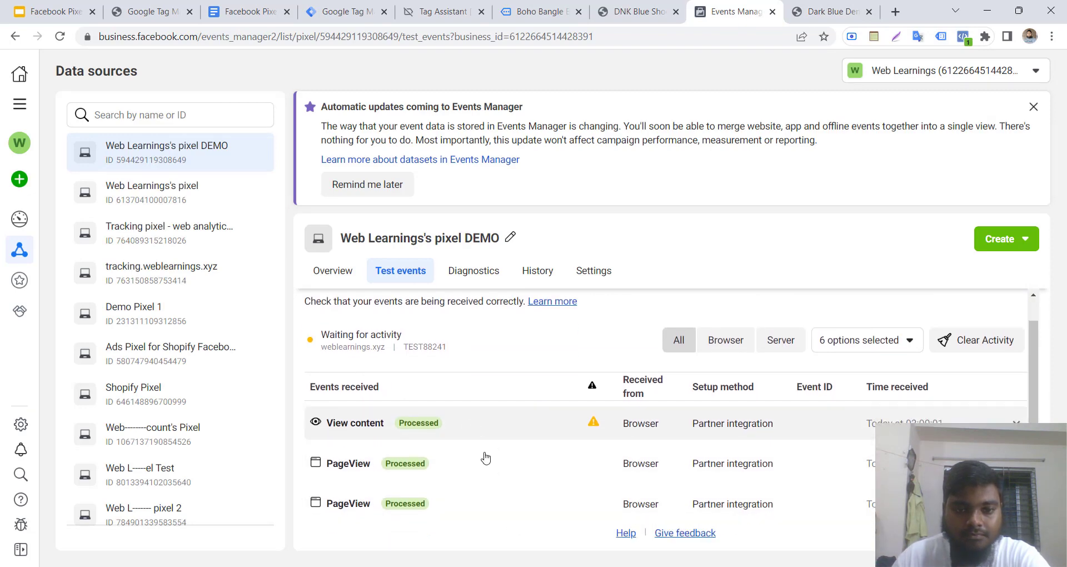
Examine the ViewContent custom parameters sent from the Dark Blue Denim Jeans page in Meta Pixel Helper
click(832, 12)
scroll(579, 258, down, 5)
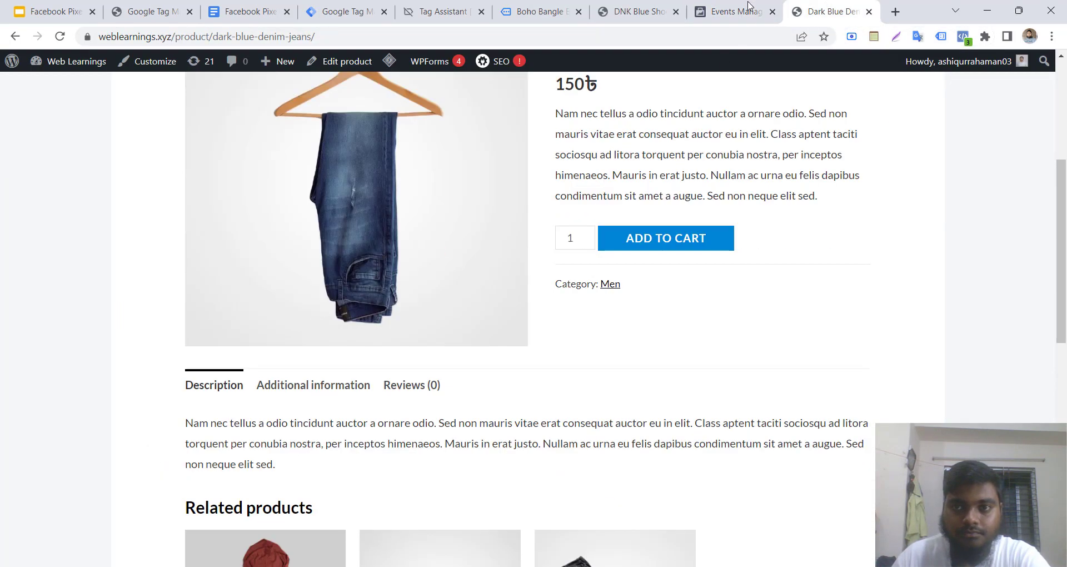
click(963, 37)
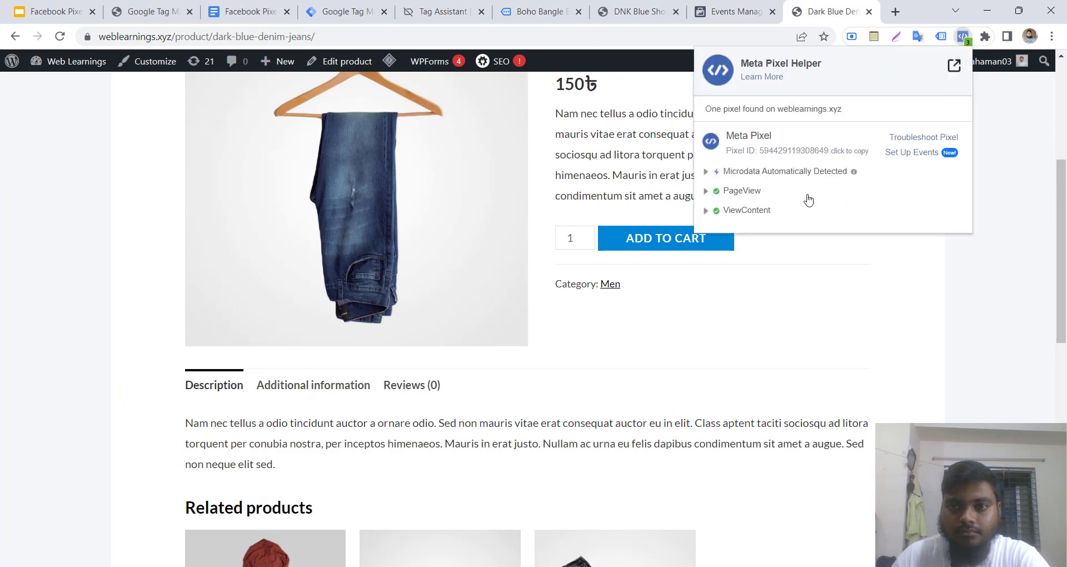
click(747, 211)
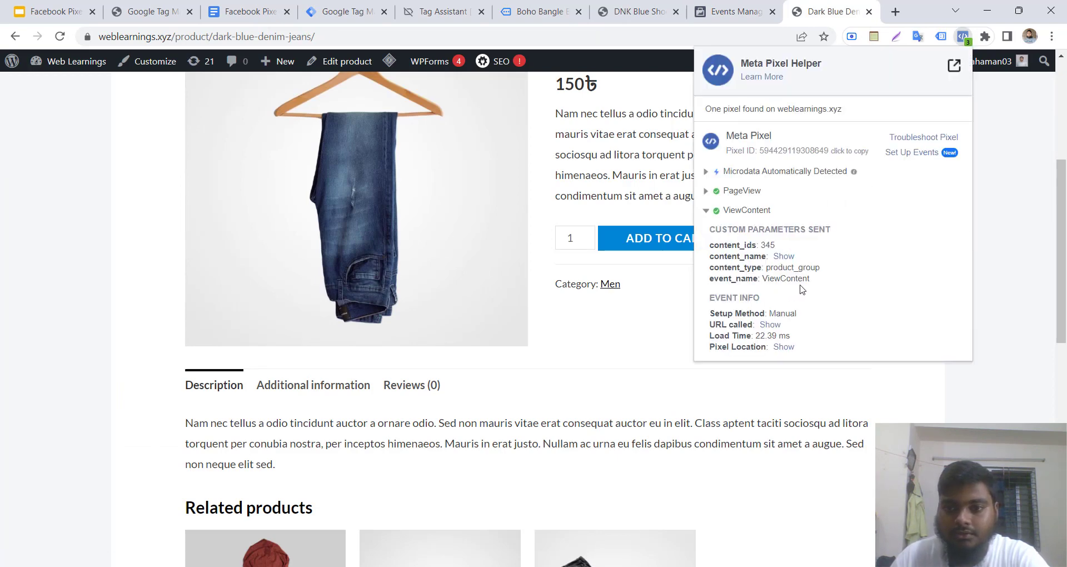
Clear the pixel's test activity in Events Manager and open weblearnings.xyz from the browser events test
click(734, 11)
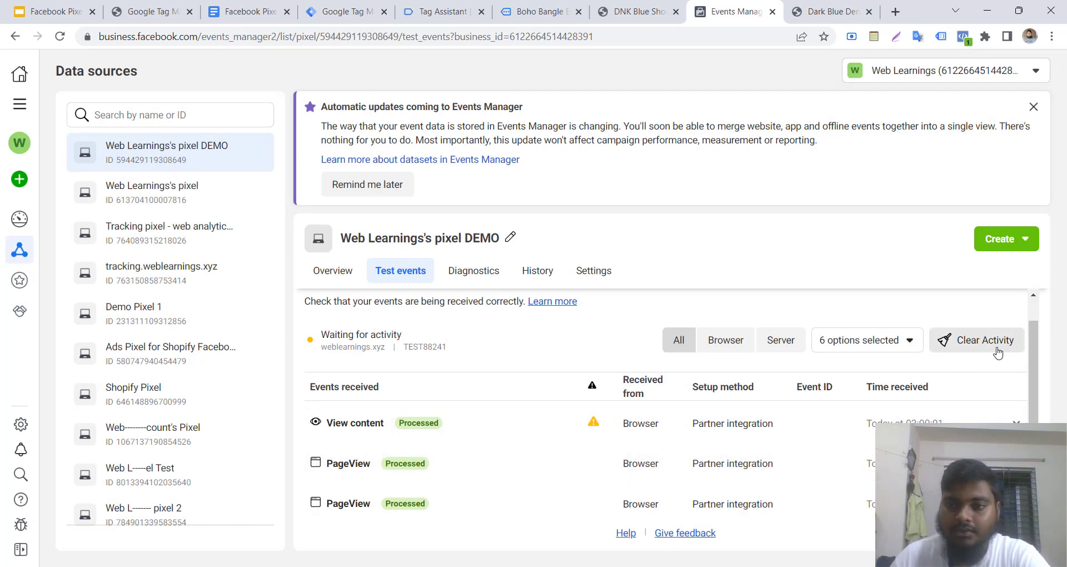
click(979, 339)
click(707, 283)
scroll(528, 416, down, 3)
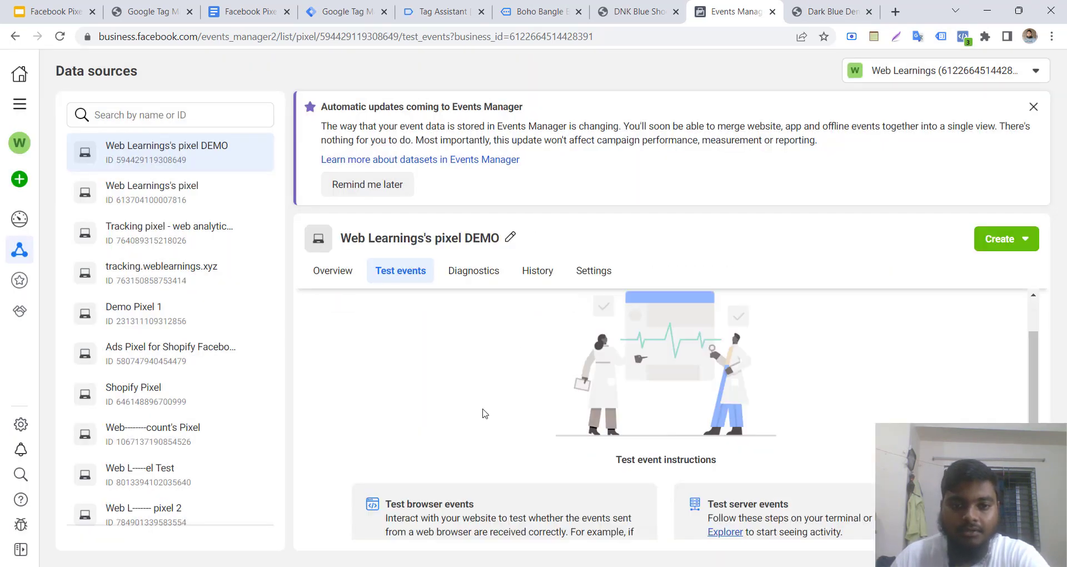
click(464, 466)
click(482, 492)
click(594, 502)
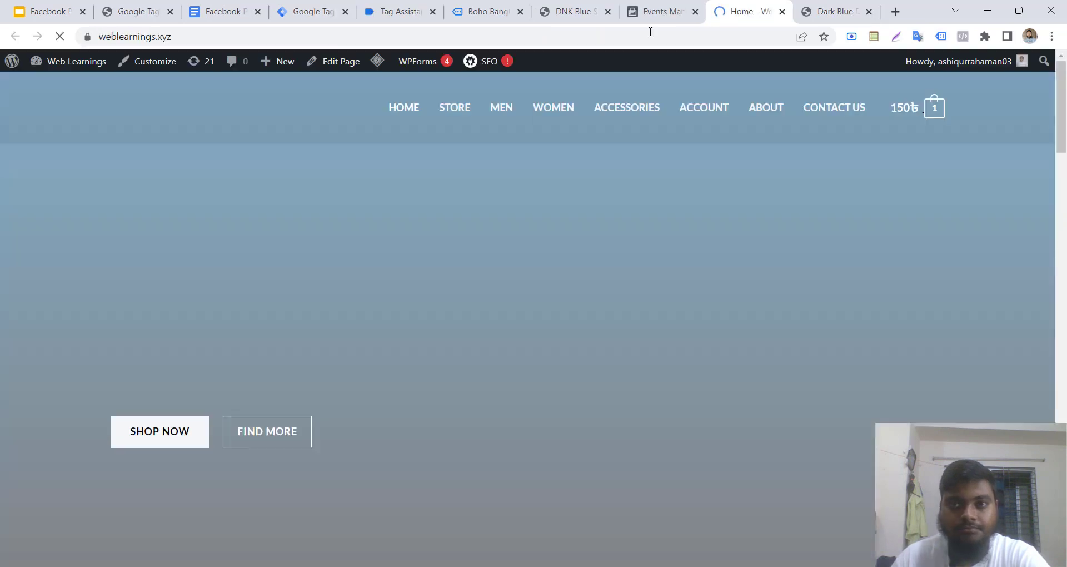
Check Events Manager for test activity and switch to the workspace overview in Tag Manager
click(659, 11)
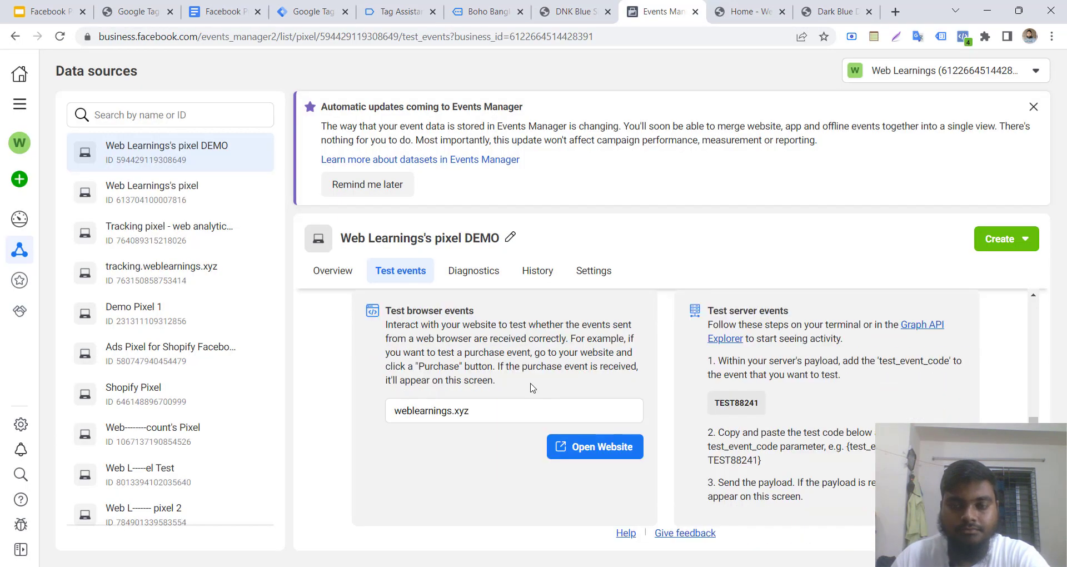
click(334, 11)
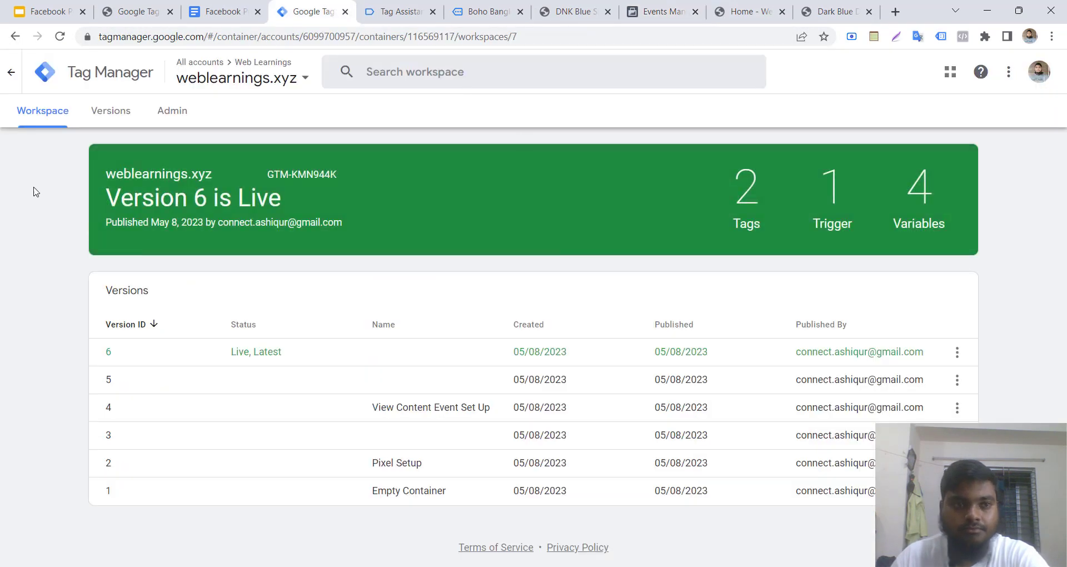
click(108, 113)
click(32, 111)
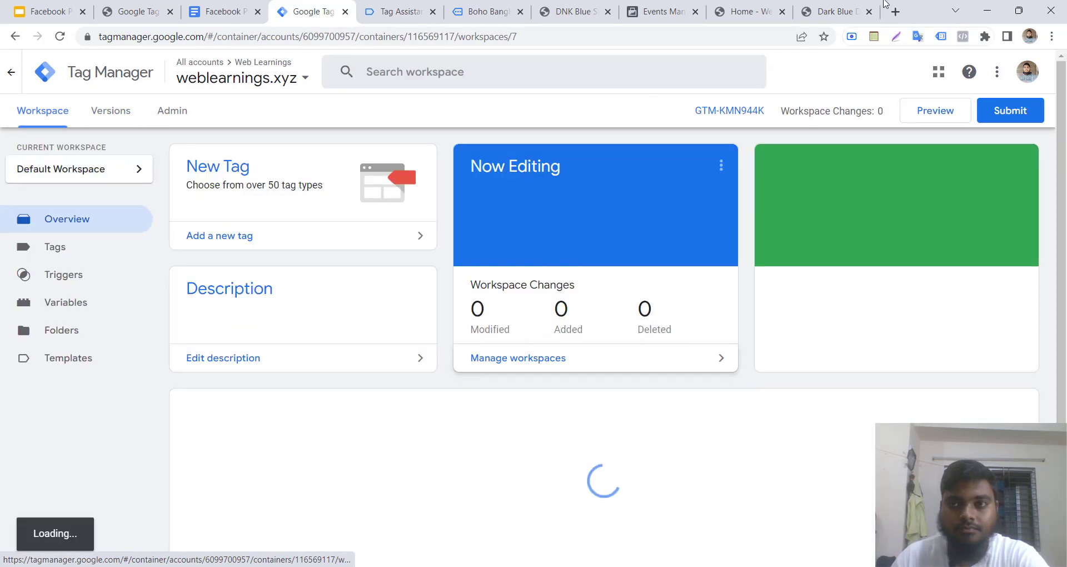
Recheck Events Manager for test activity and inspect the pixel events on the store homepage with Meta Pixel Helper
click(828, 17)
click(760, 5)
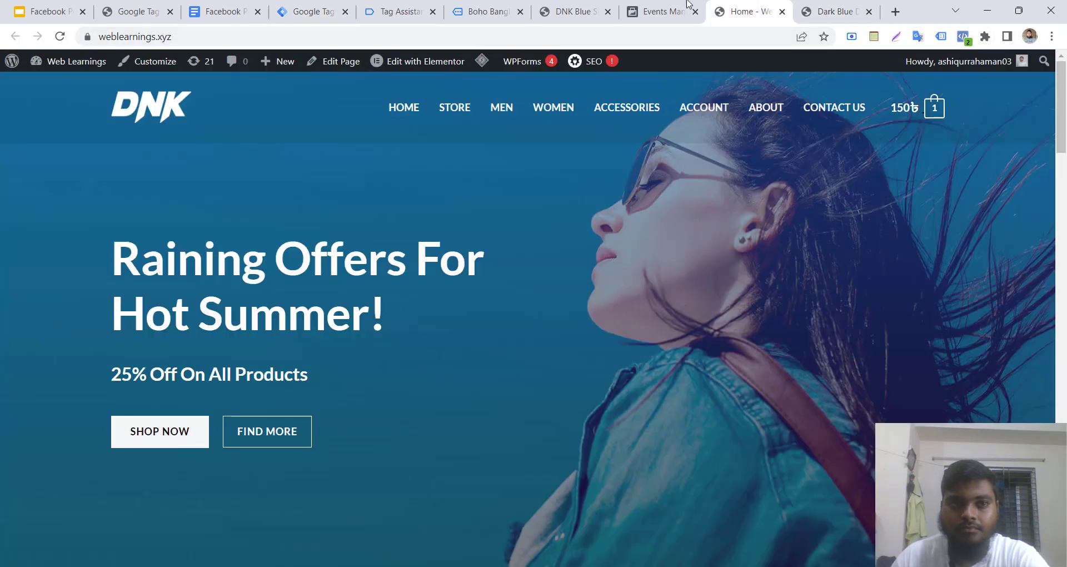
click(687, 4)
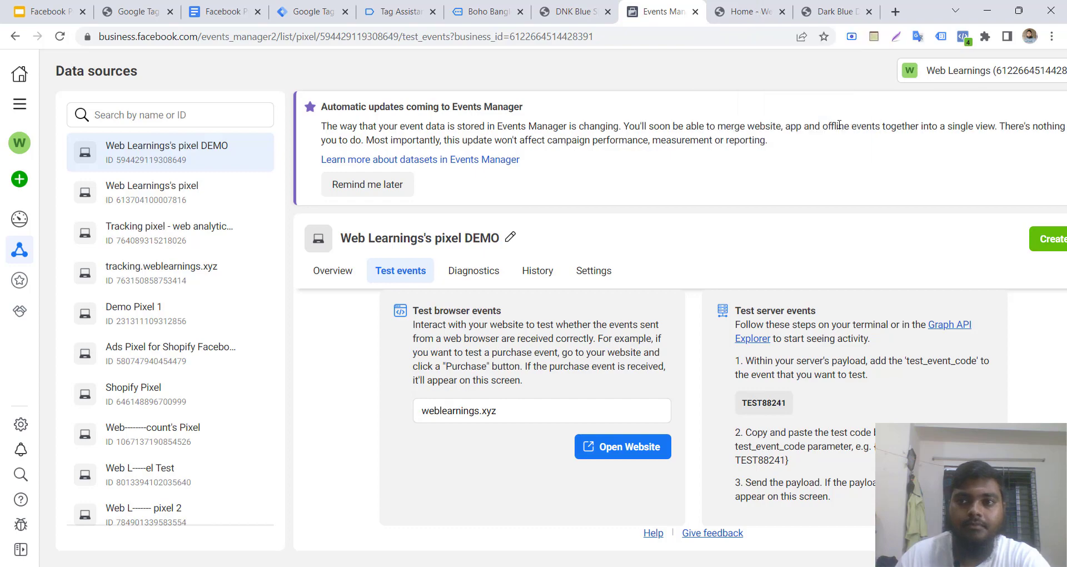
click(753, 7)
click(963, 36)
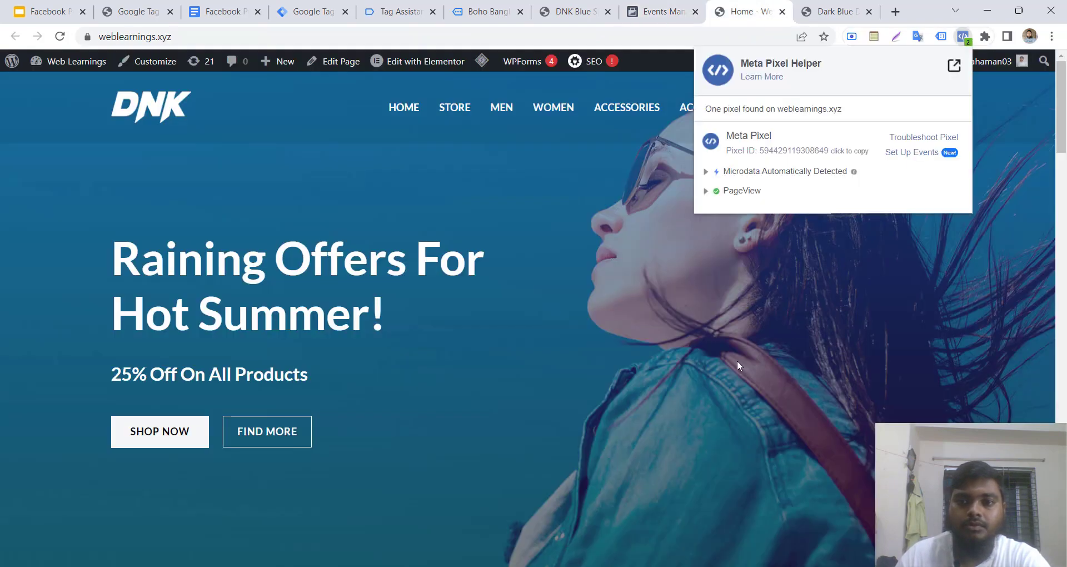
Open a product page from the product listing on the store homepage
scroll(730, 380, down, 4)
scroll(551, 485, down, 10)
click(535, 492)
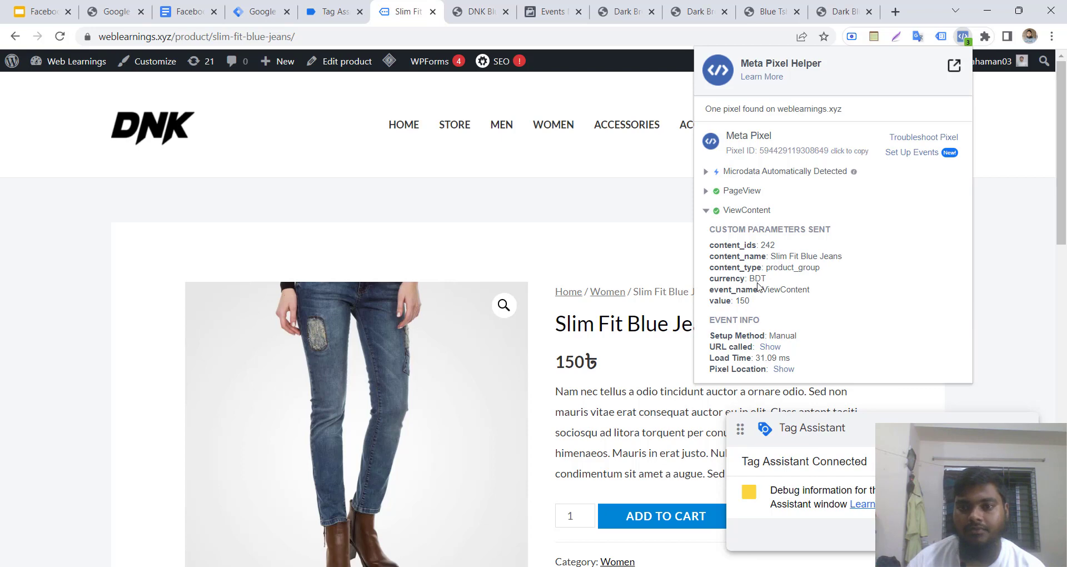
Examine the ViewContent currency and value parameters for Slim Fit Blue Jeans in Meta Pixel Helper, and check Events Manager for test activity
drag(748, 275, 750, 301)
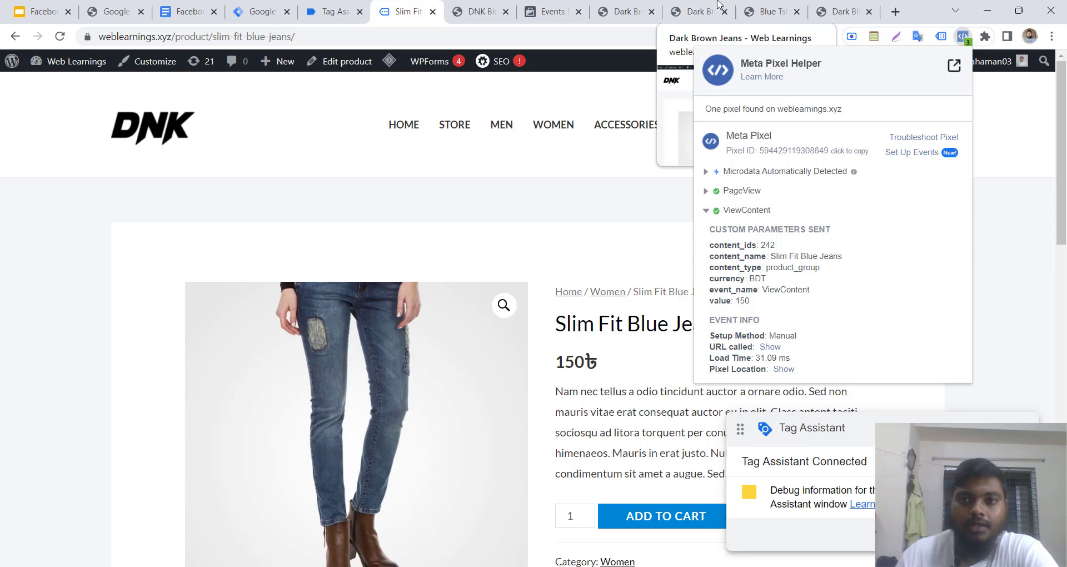
click(553, 11)
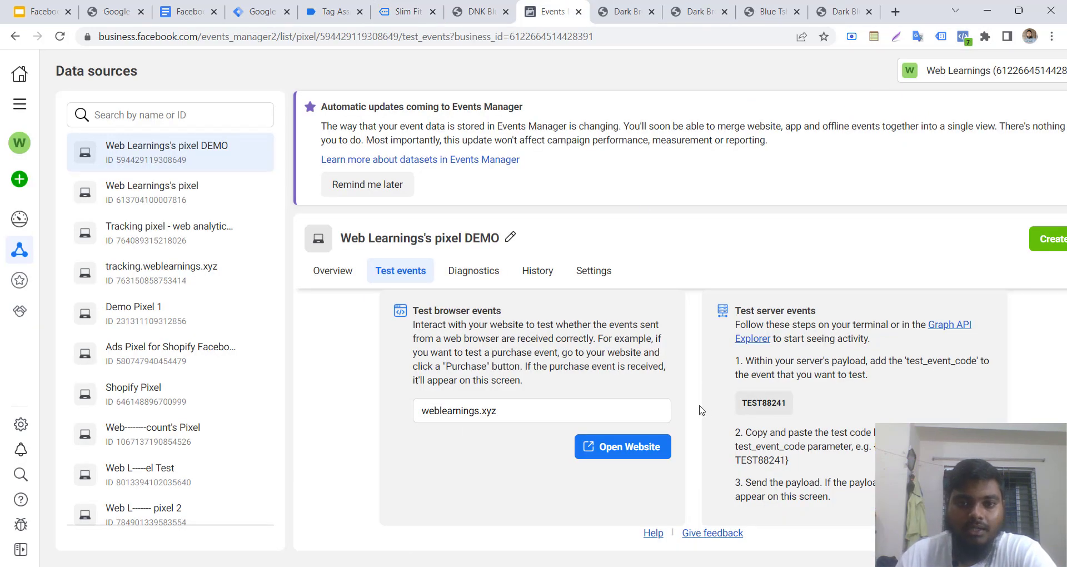
click(408, 11)
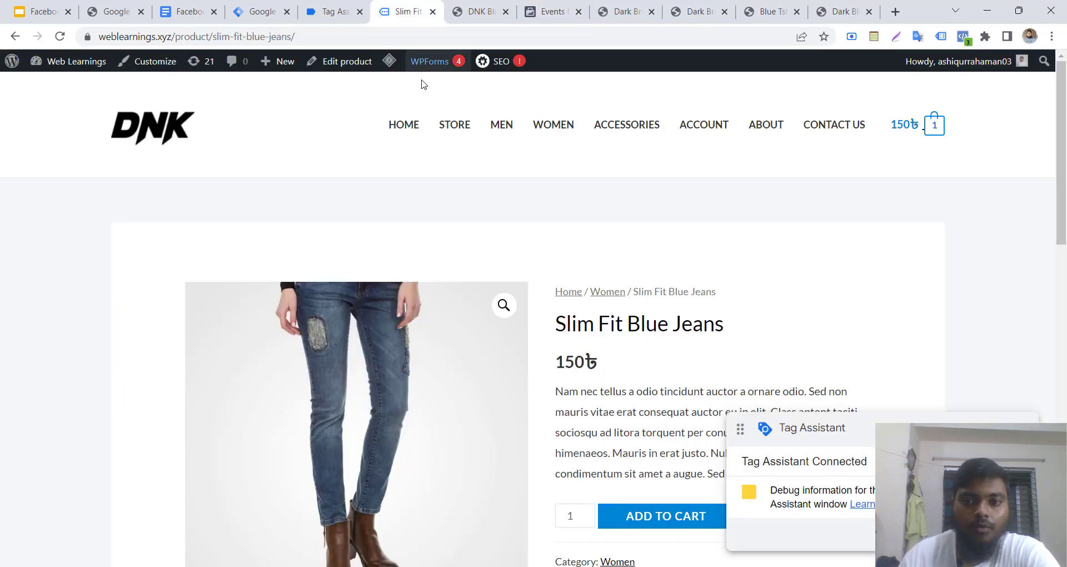
click(329, 7)
click(386, 8)
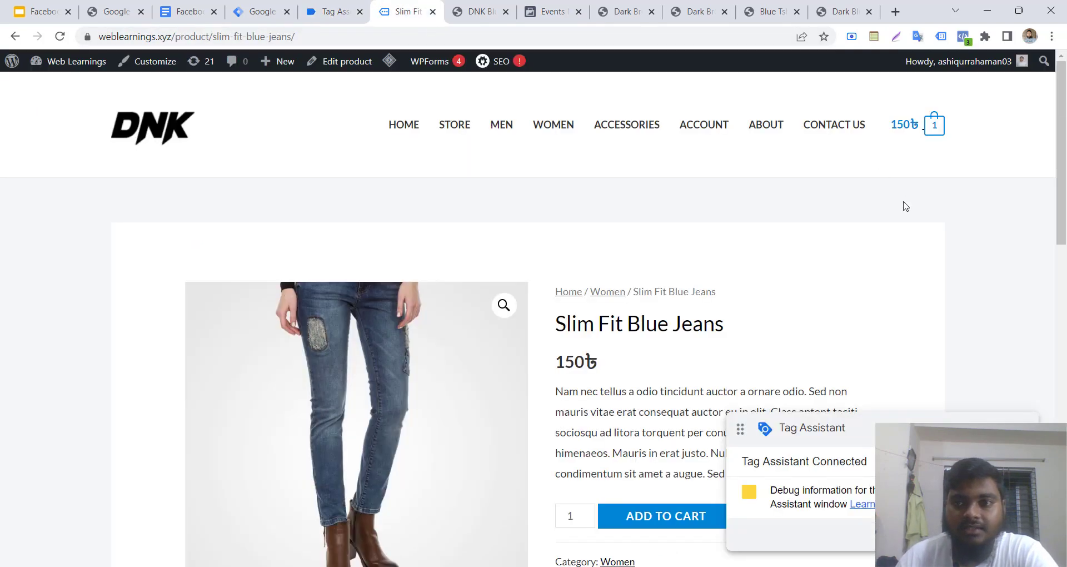
click(962, 37)
click(765, 211)
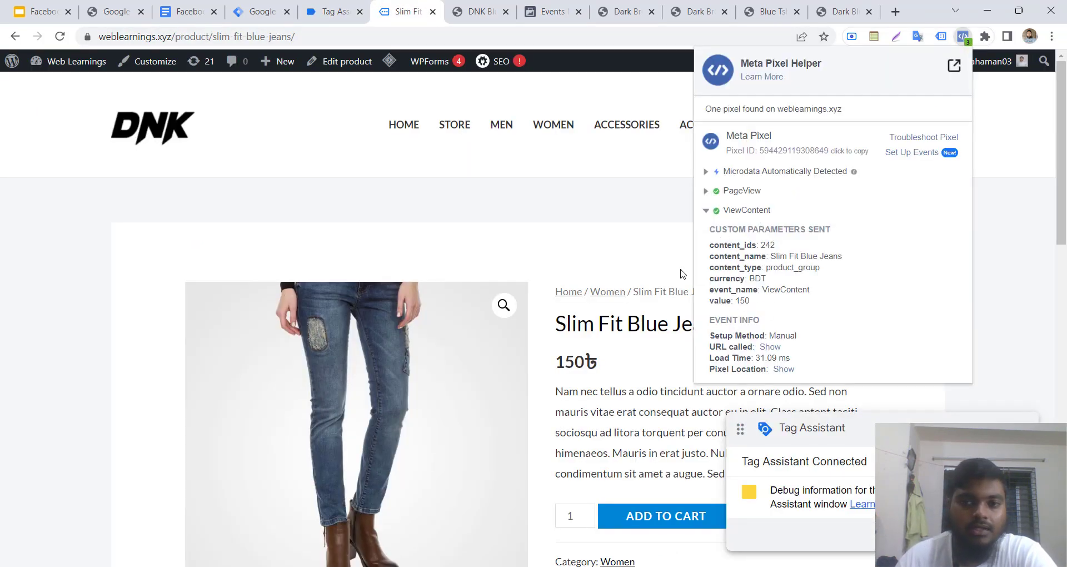
click(609, 240)
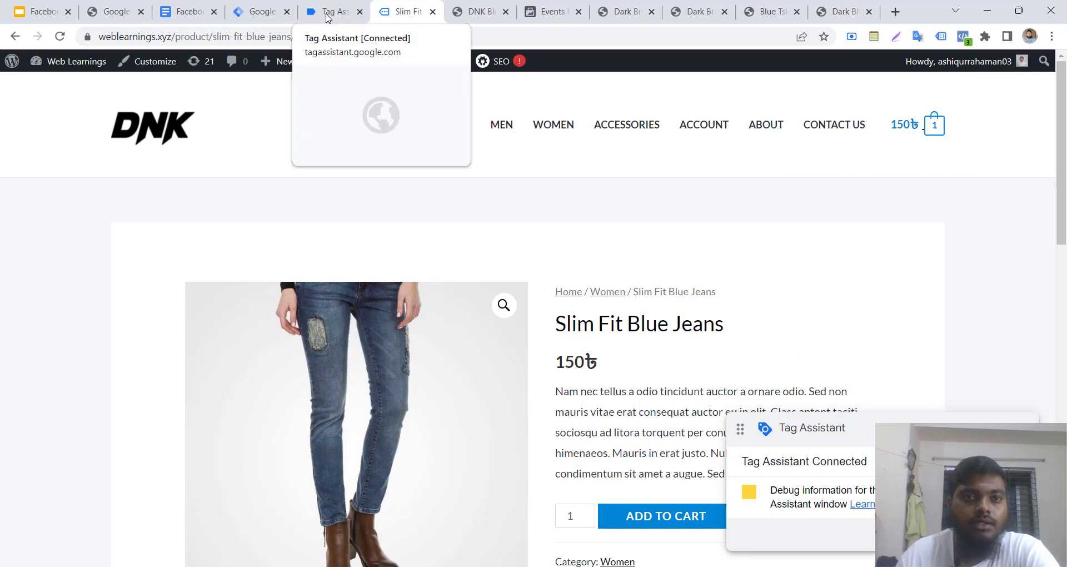
Review the AddToCart event's object properties in the Google Docs setup notes, and open the triggers list in Tag Manager
click(345, 11)
click(261, 11)
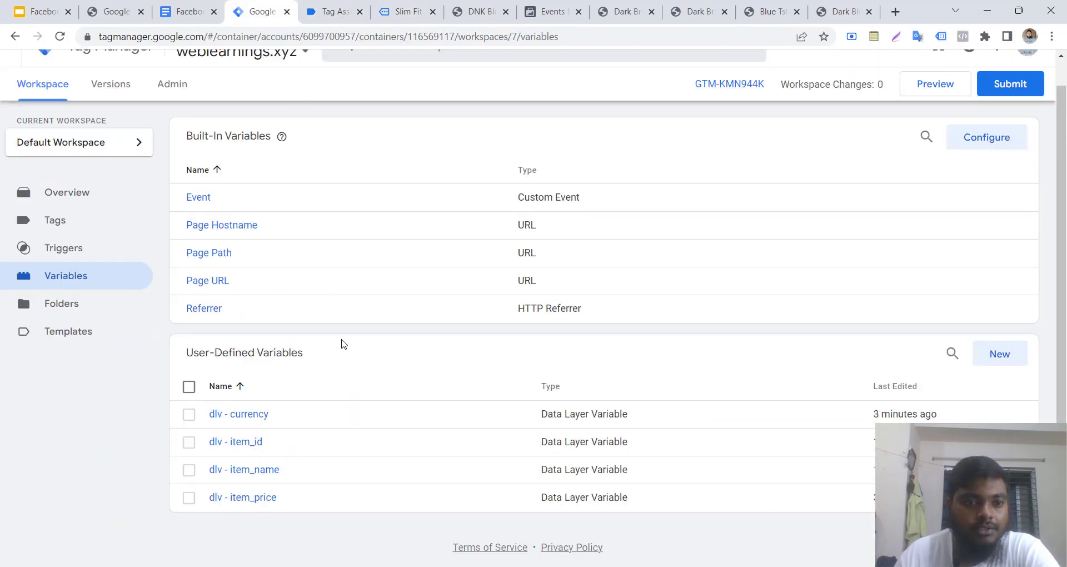
scroll(338, 300, up, 1)
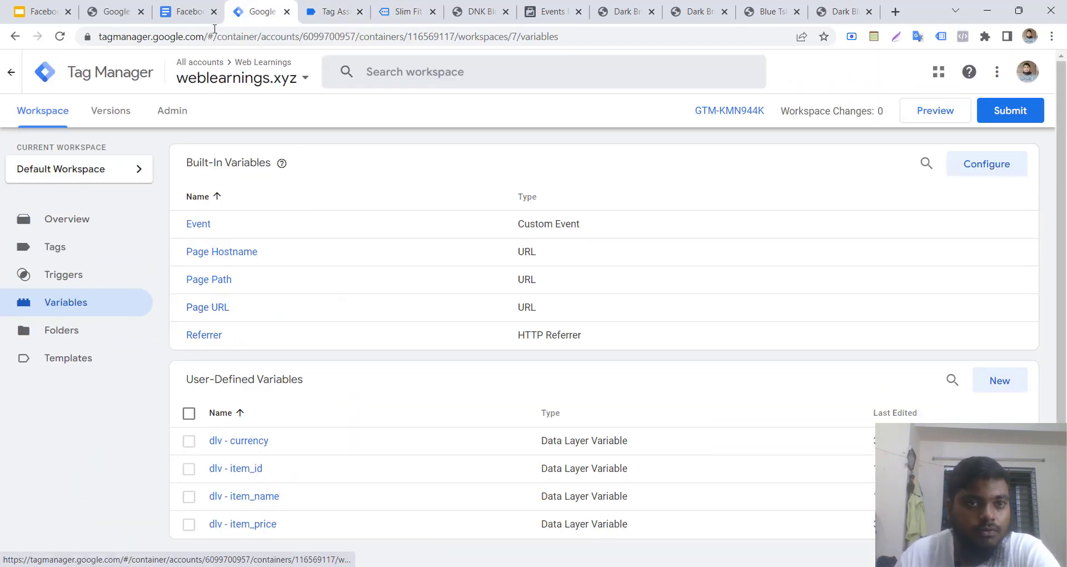
click(194, 12)
scroll(489, 381, up, 3)
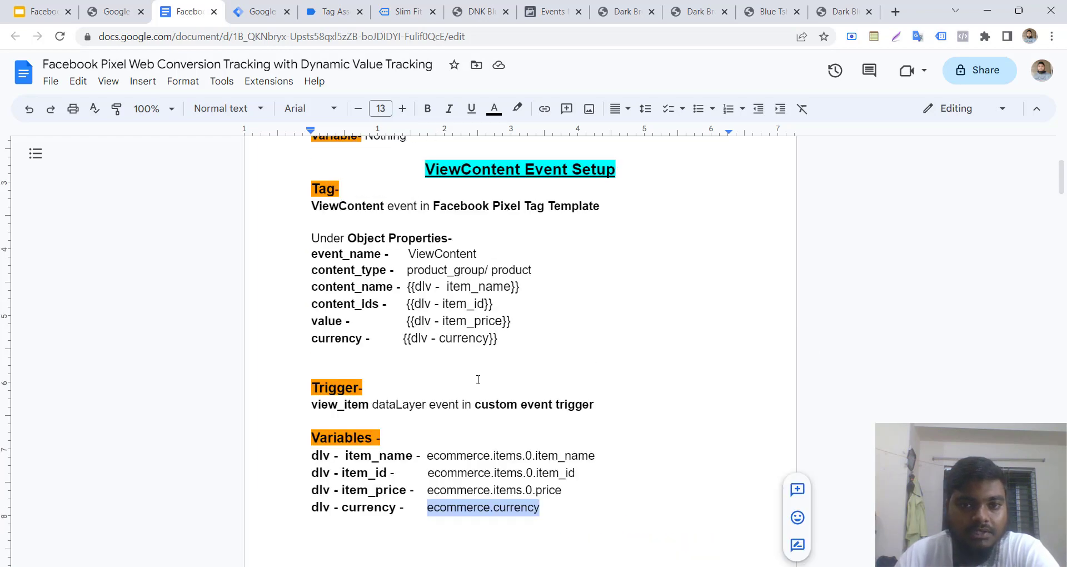
scroll(445, 378, down, 10)
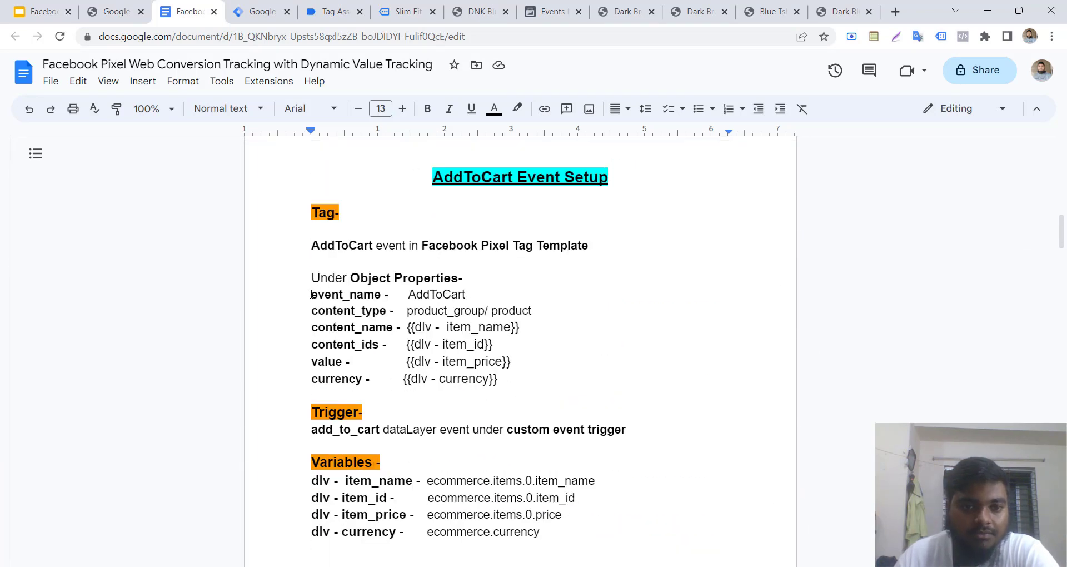
drag(311, 291, 516, 393)
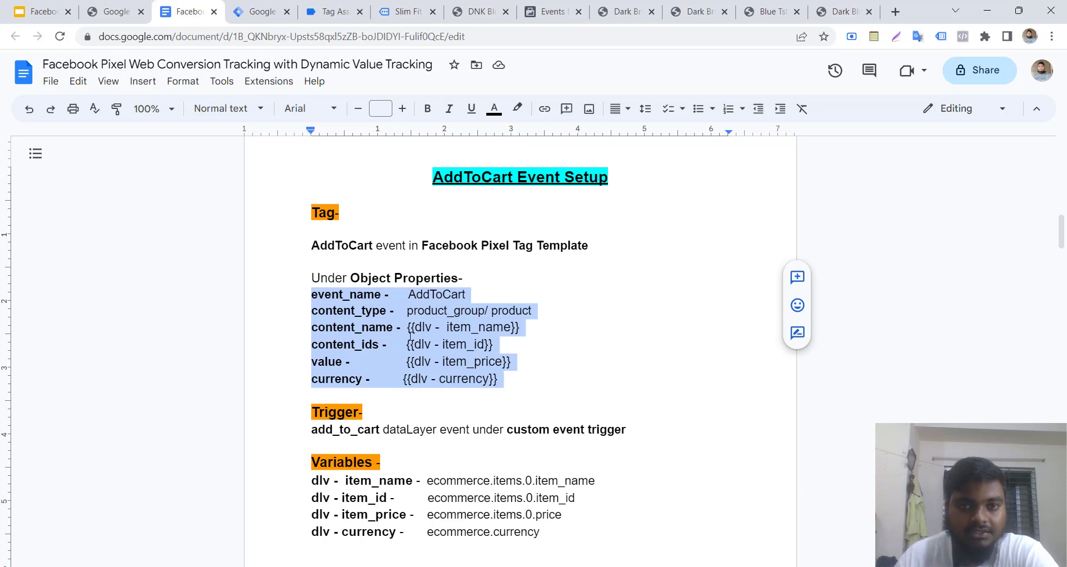
click(257, 11)
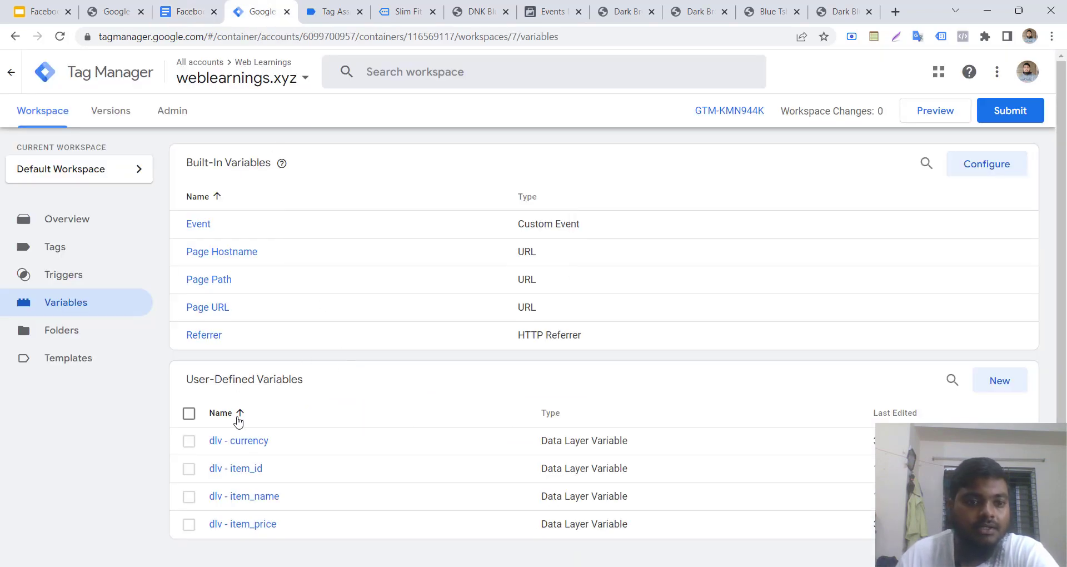
click(63, 275)
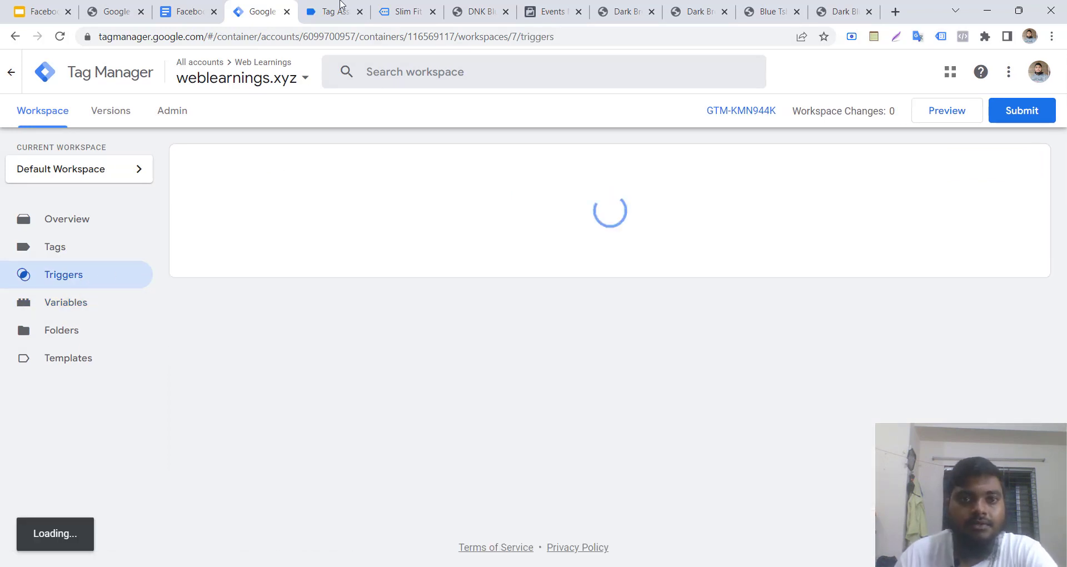
Add Slim Fit Blue Jeans to the cart and find the add_to_cart event in Tag Assistant's event summary
click(333, 12)
click(395, 11)
scroll(555, 262, down, 5)
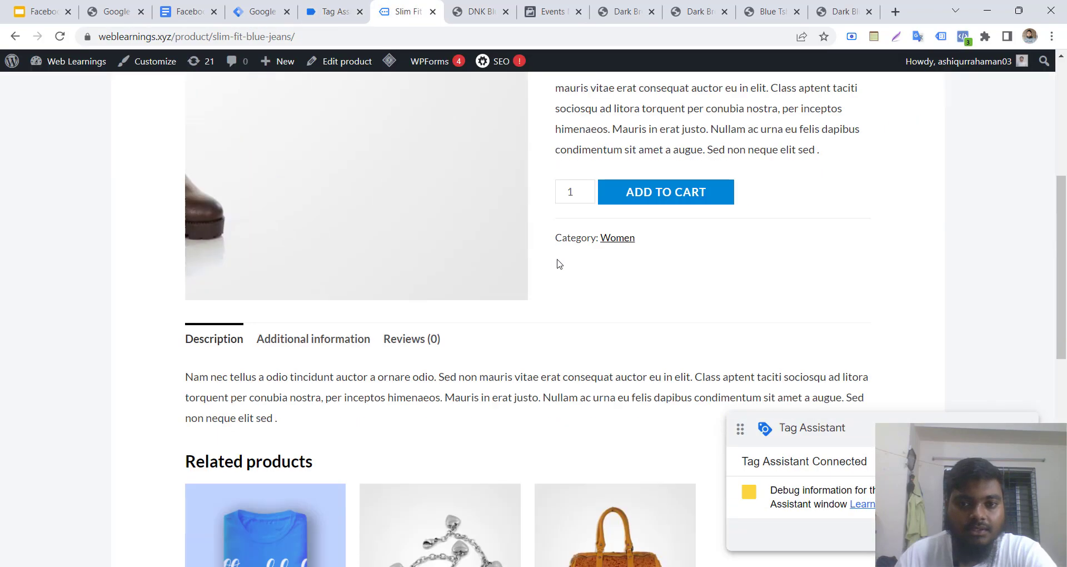
click(645, 195)
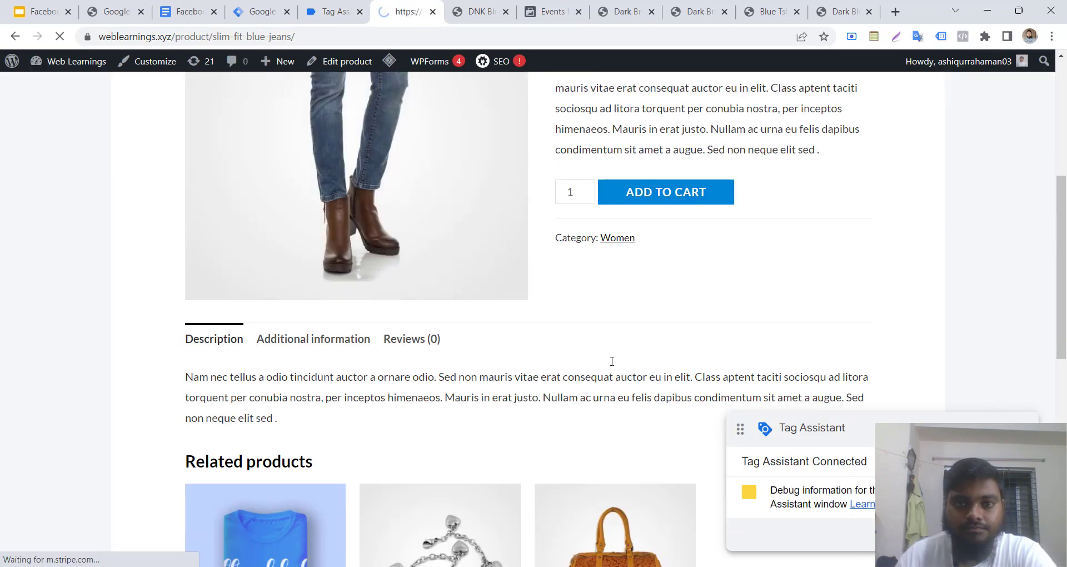
click(333, 11)
scroll(136, 437, down, 1)
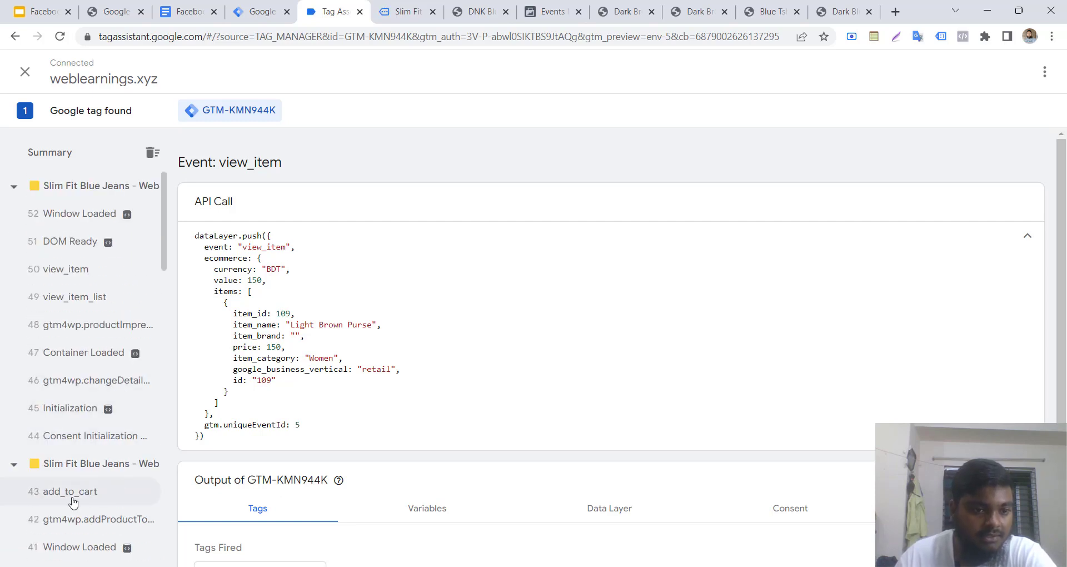
Copy the event name add_to_cart from the API call of the add_to_cart event in Tag Assistant
click(72, 491)
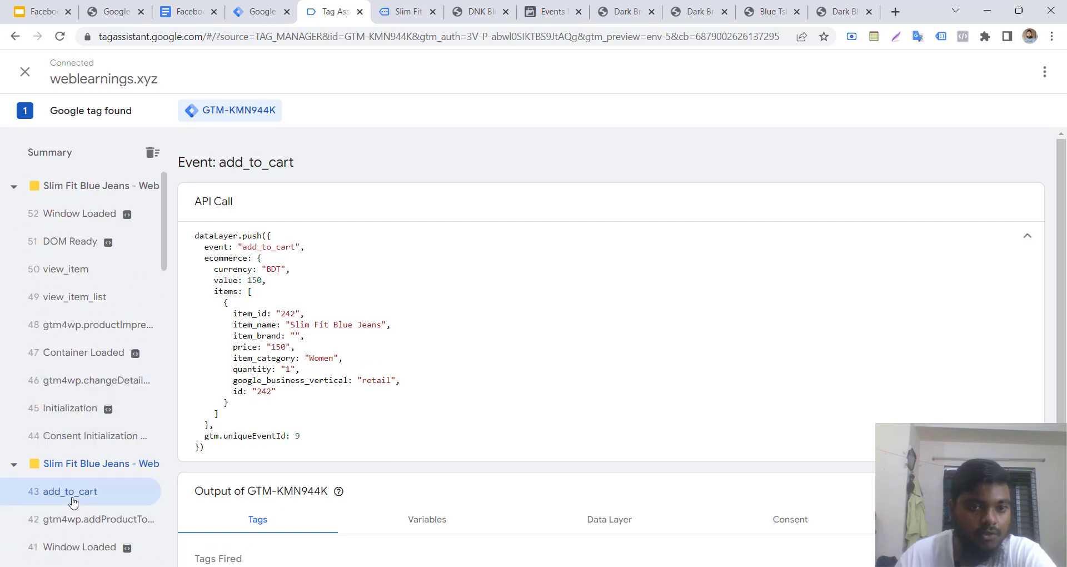
double_click(258, 246)
right_click(269, 247)
click(281, 259)
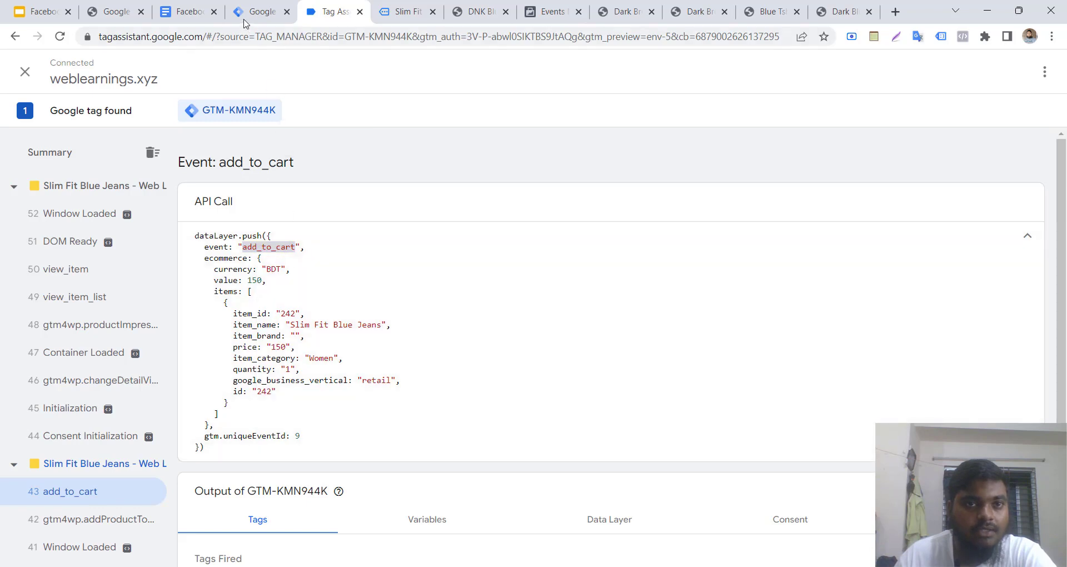
Switch to Tag Manager and create a new trigger named FB - Add To Cart - Trigger
click(247, 17)
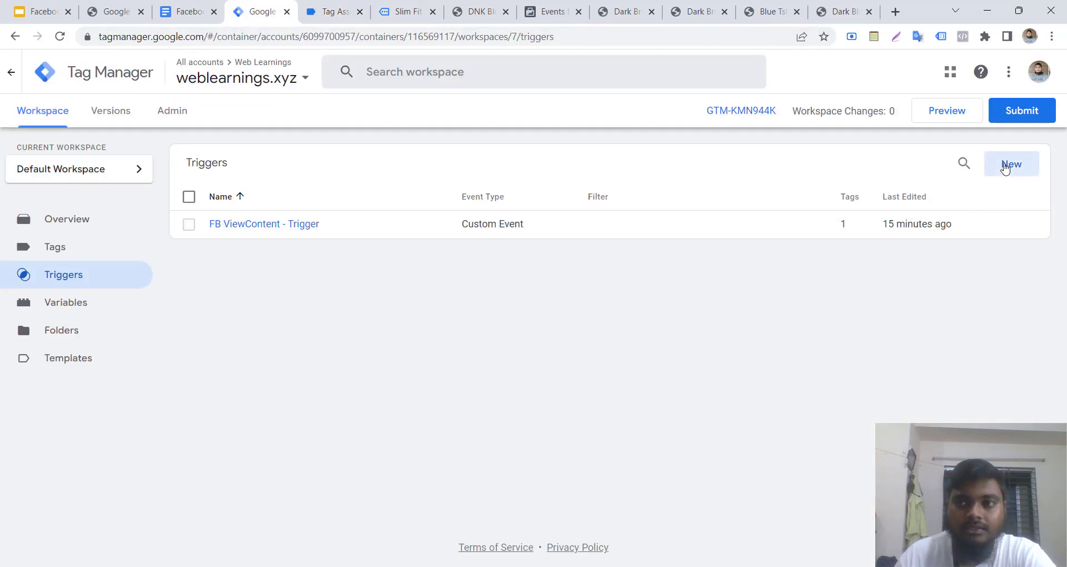
click(1008, 166)
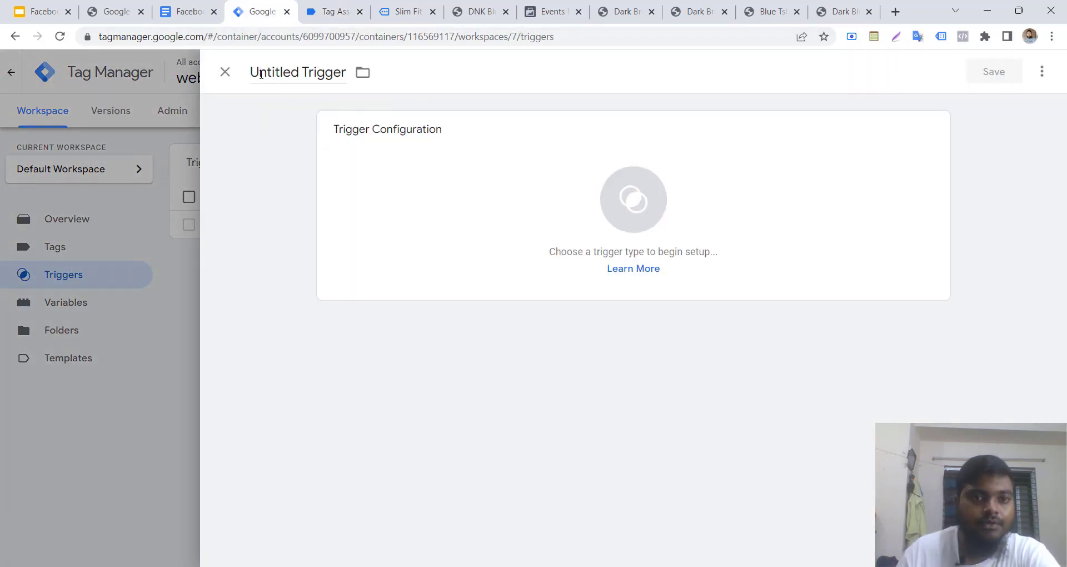
double_click(261, 74)
text(FB )
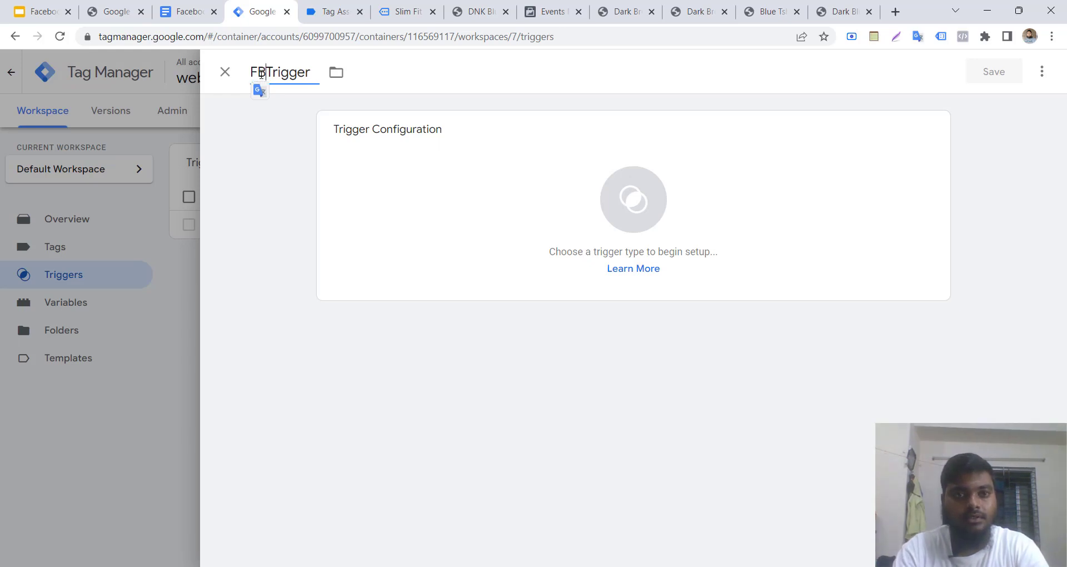
text(- Add To)
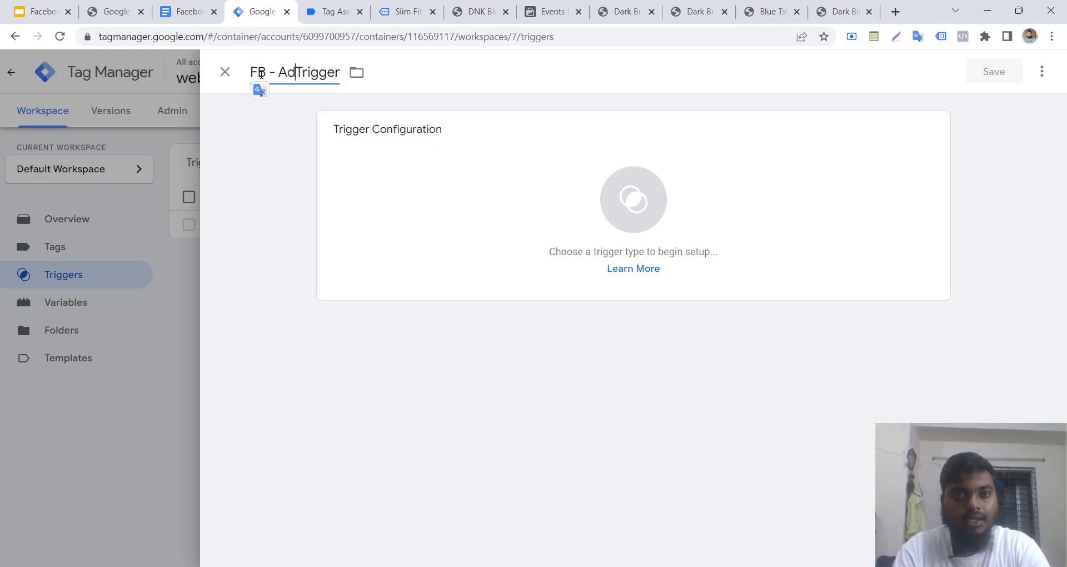
text( Cart )
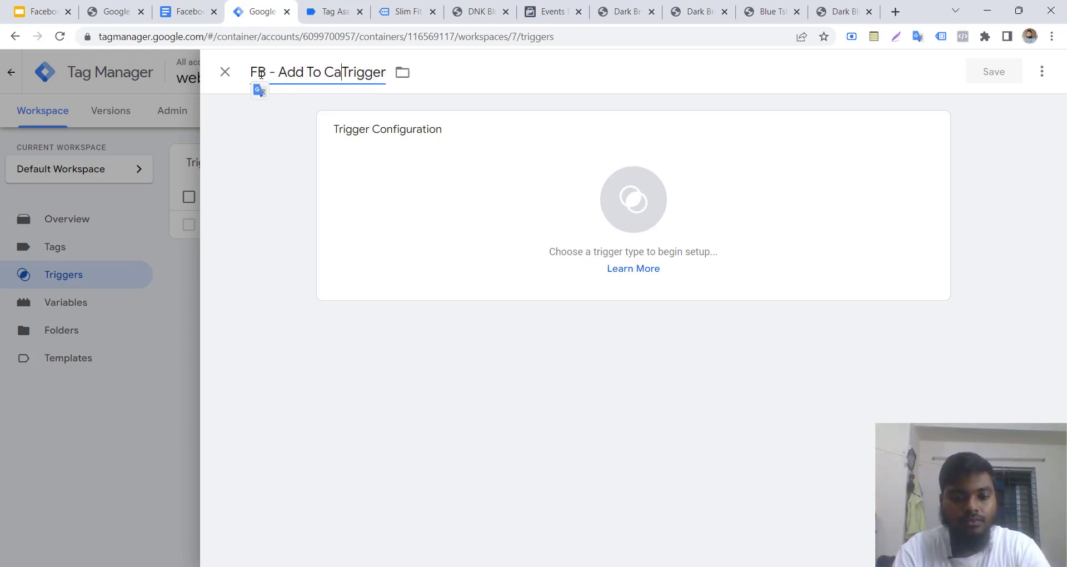
text(-)
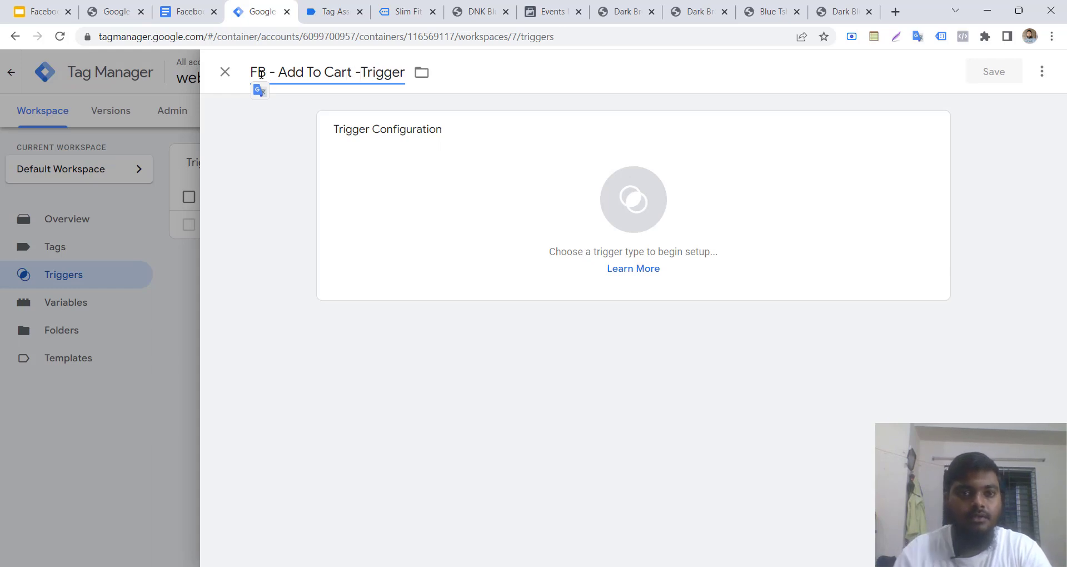
Configure the trigger as a Custom Event with event name add_to_cart, firing on all custom events, and save it
click(442, 170)
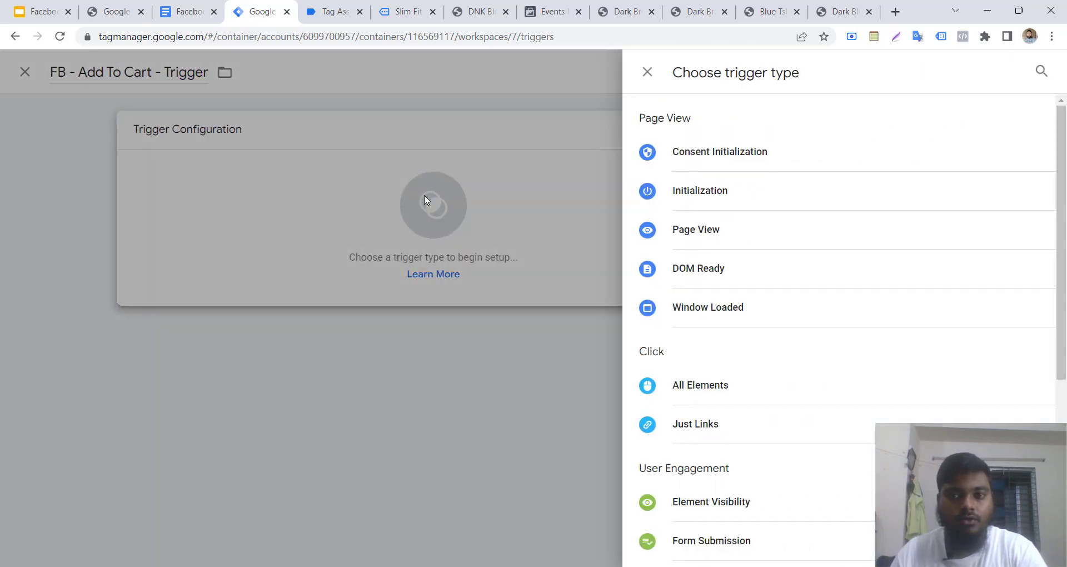
scroll(805, 350, down, 5)
click(712, 432)
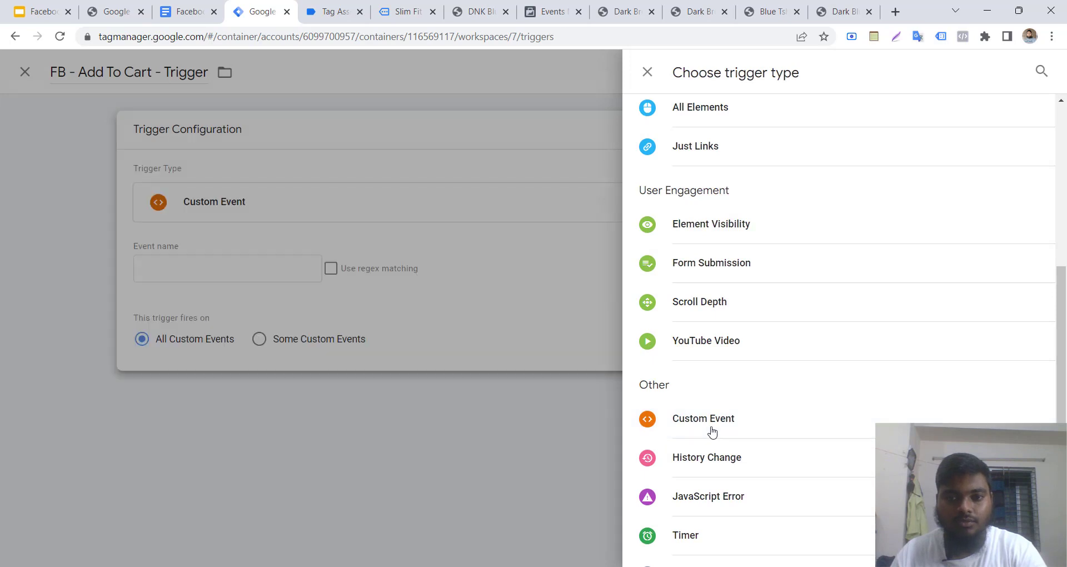
click(456, 274)
key(ctrl+v)
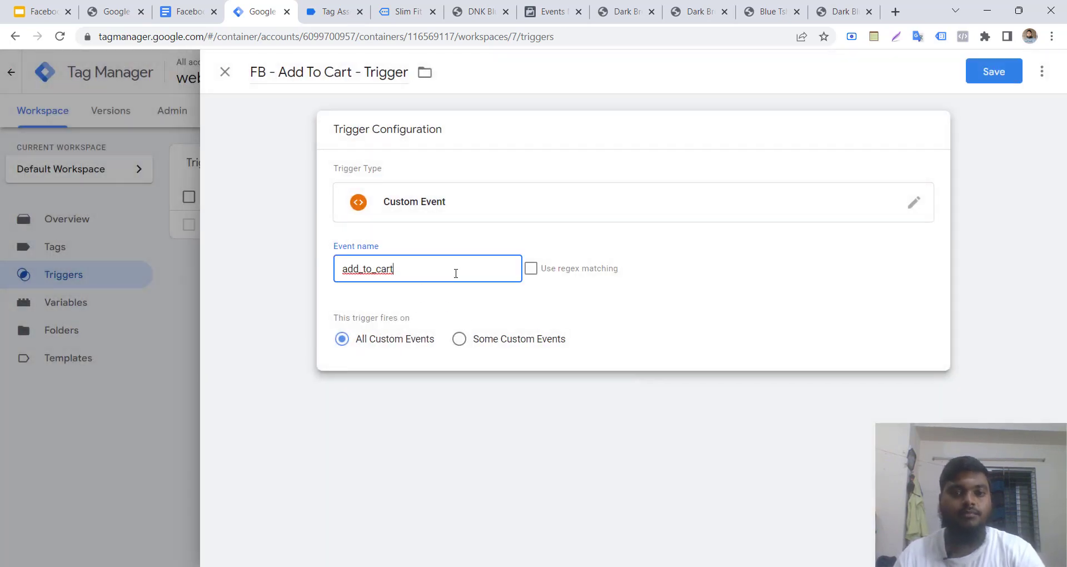
click(232, 286)
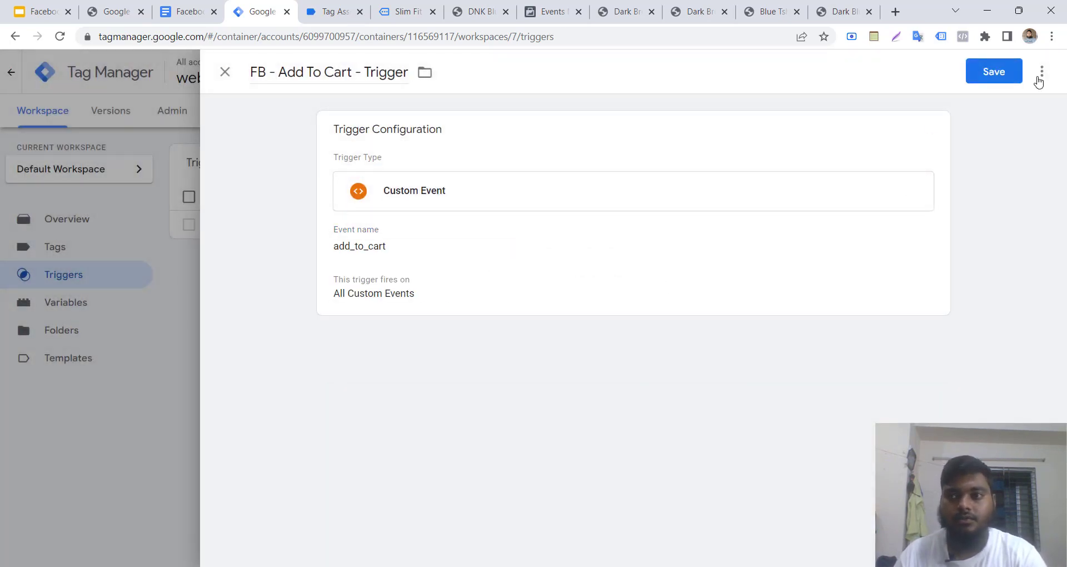
click(992, 72)
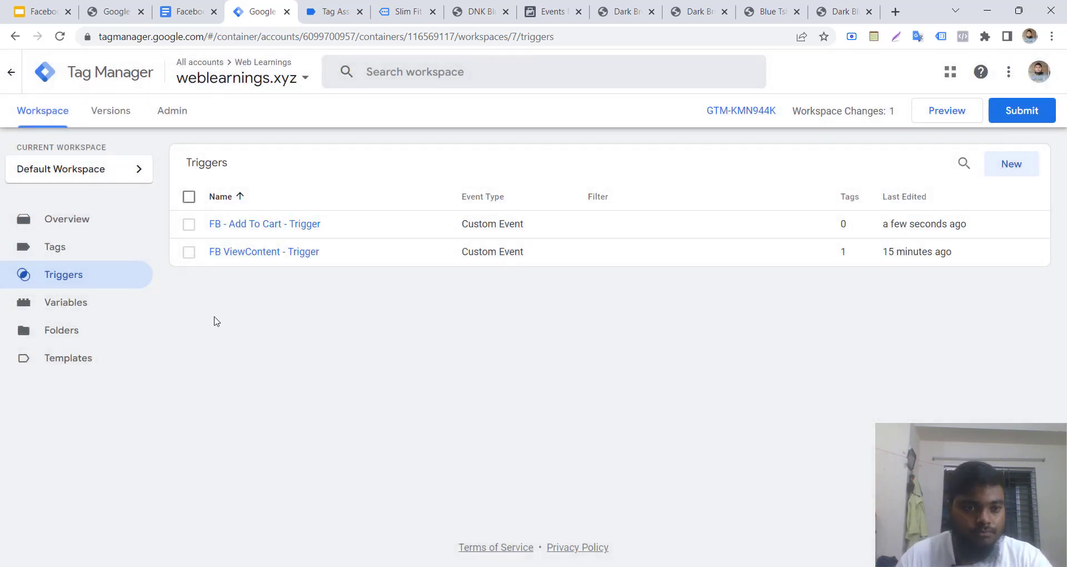
Duplicate the FB - View Content - Tag from the tags list
click(102, 250)
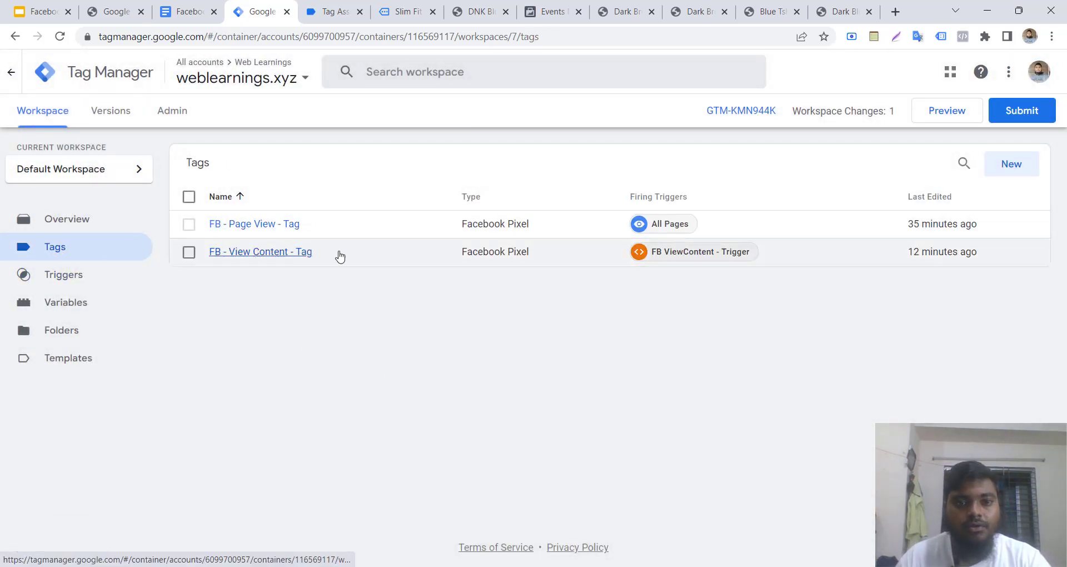
click(290, 261)
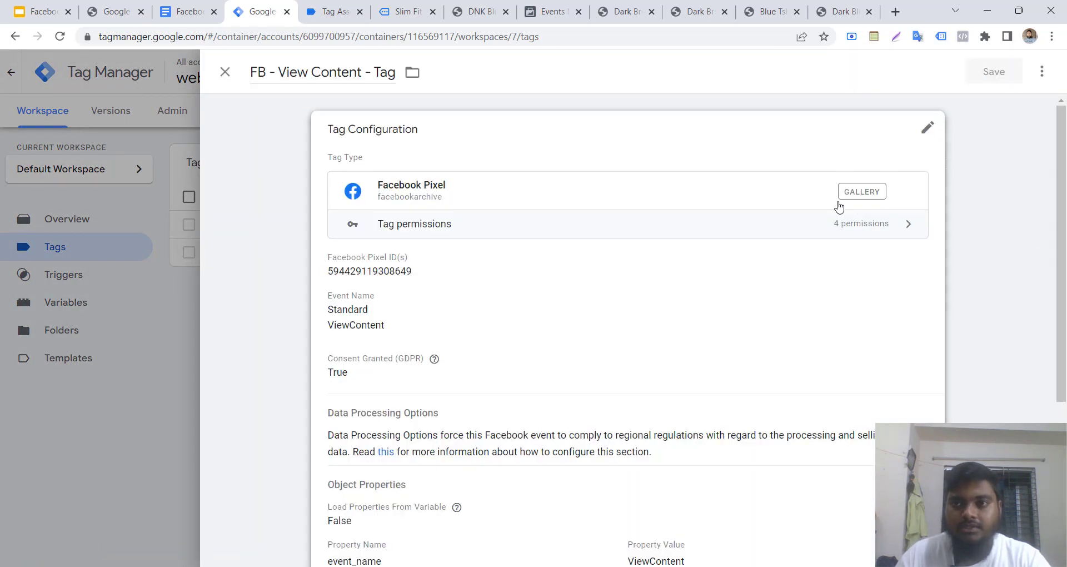
click(1042, 71)
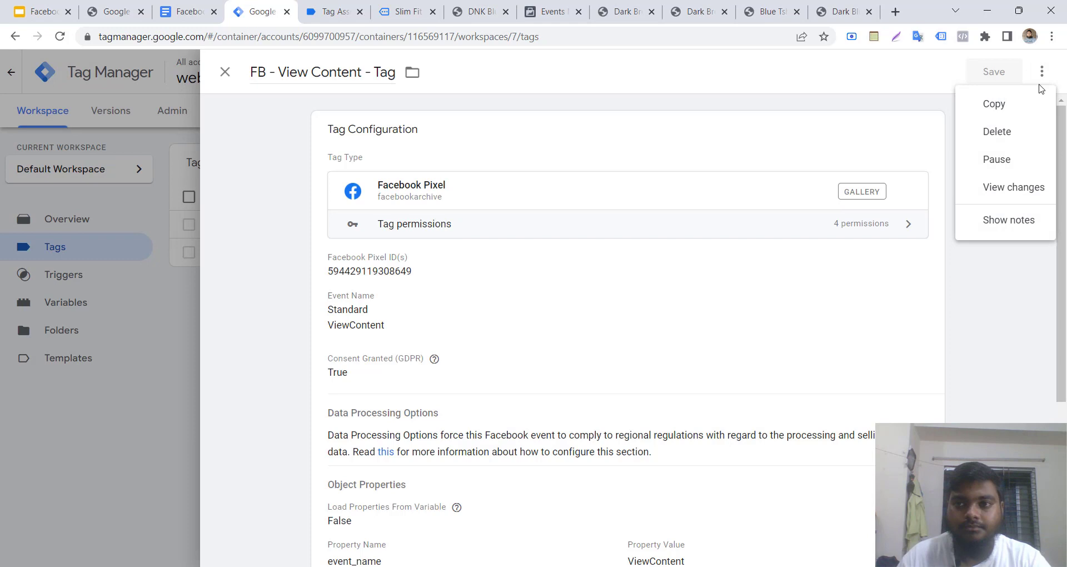
click(1012, 103)
Rename the duplicated tag as FB - Add To Cart - Tag
drag(334, 73, 415, 72)
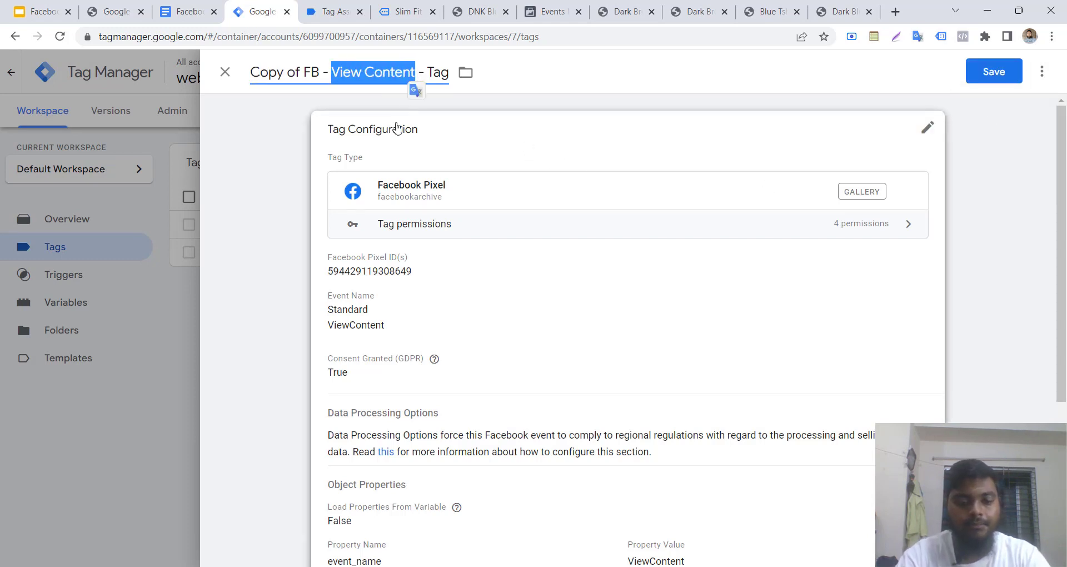
text(Add)
text( to c)
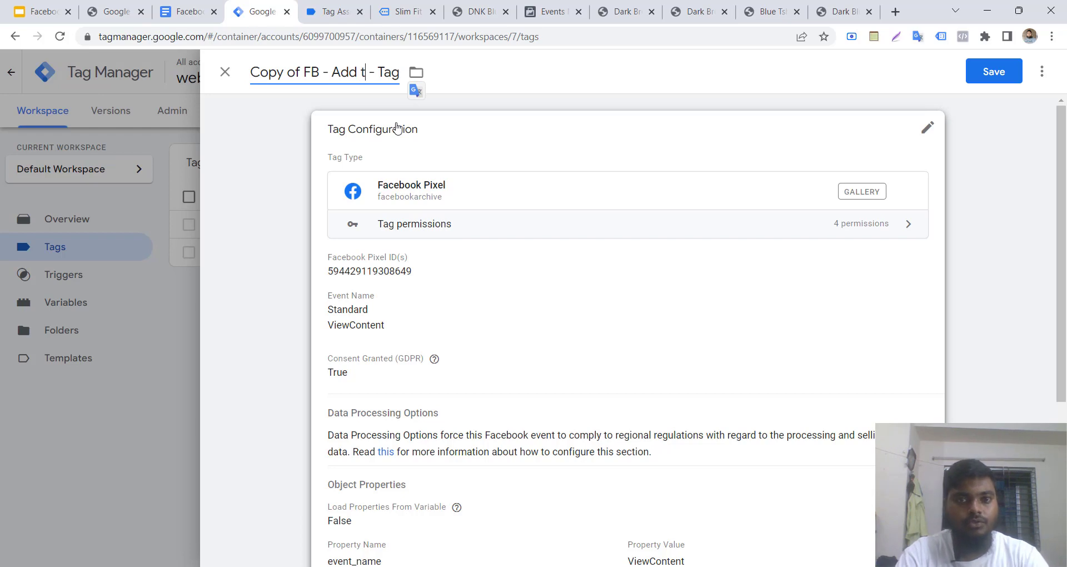
key(BackSpace)
key(BackSpace)
key(BackSpace)
key(BackSpace)
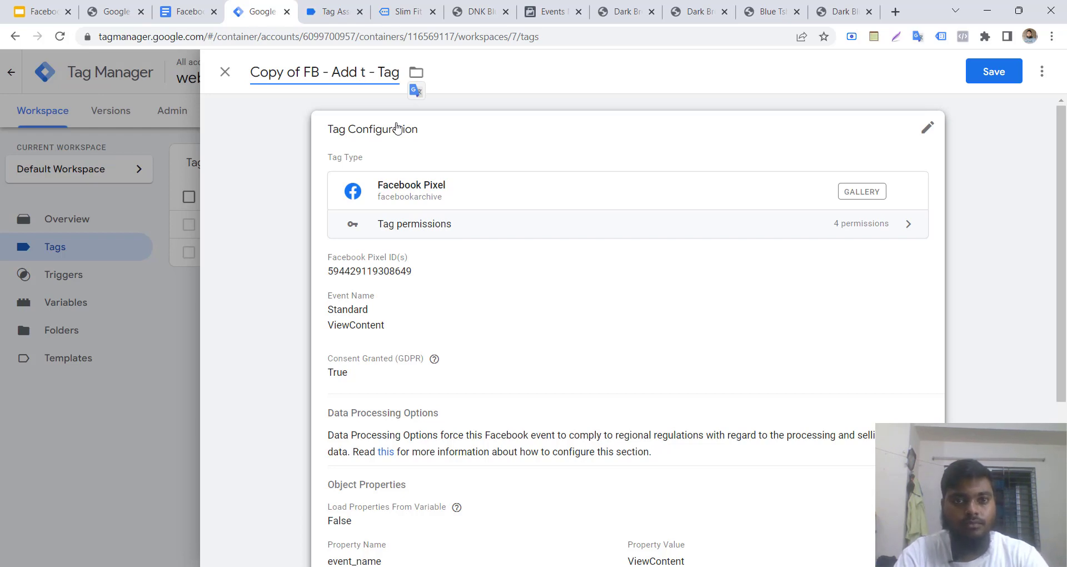
text(To Cart)
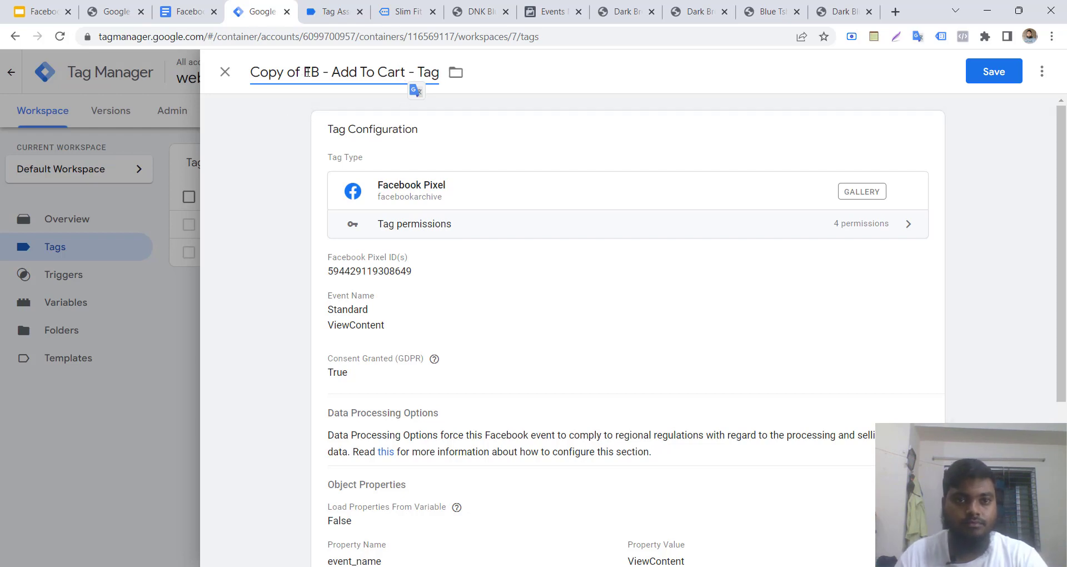
drag(307, 72, 230, 75)
key(BackSpace)
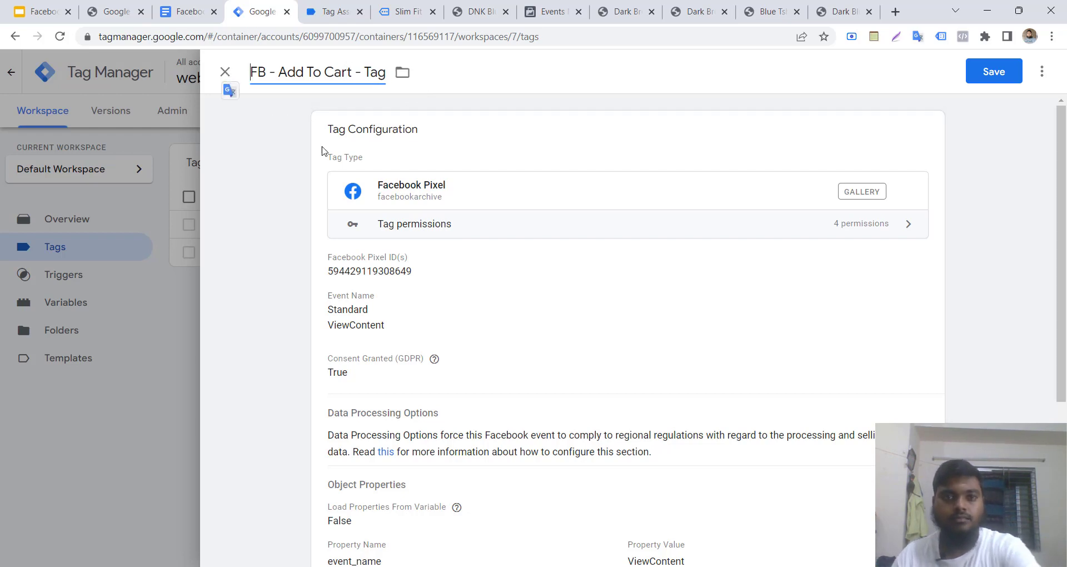
Set the tag's standard event name to AddToCart
click(374, 317)
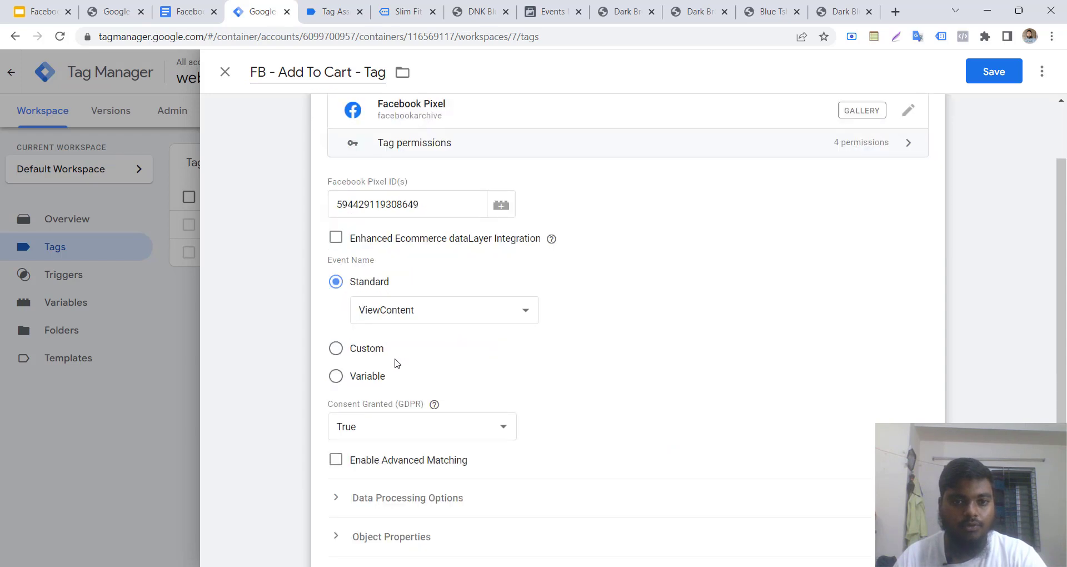
click(389, 314)
click(395, 358)
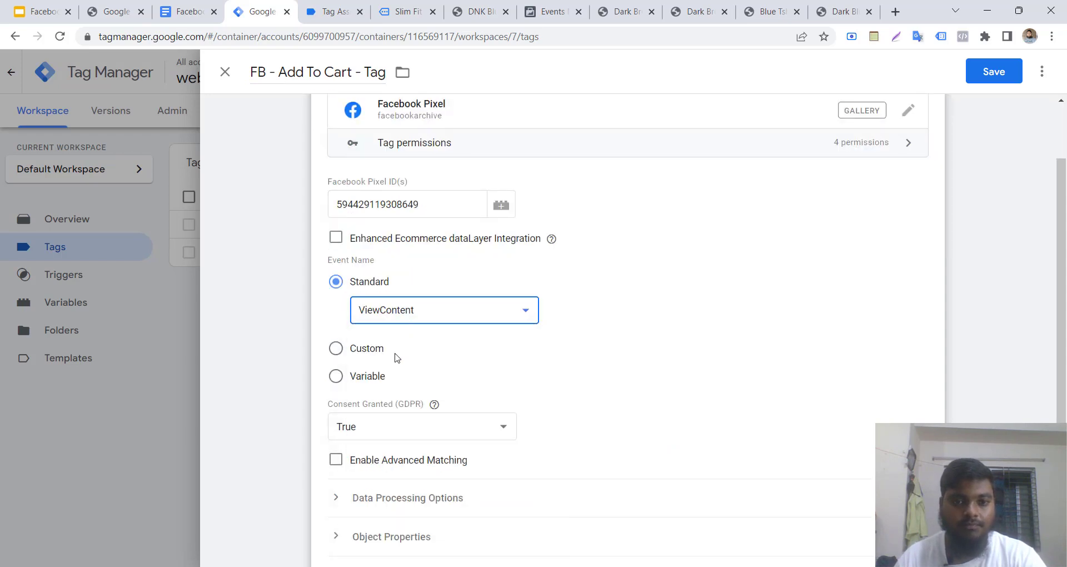
Replace the tag's FB ViewContent - Trigger with FB - Add To Cart - Trigger as the firing trigger
scroll(418, 364, down, 3)
click(524, 472)
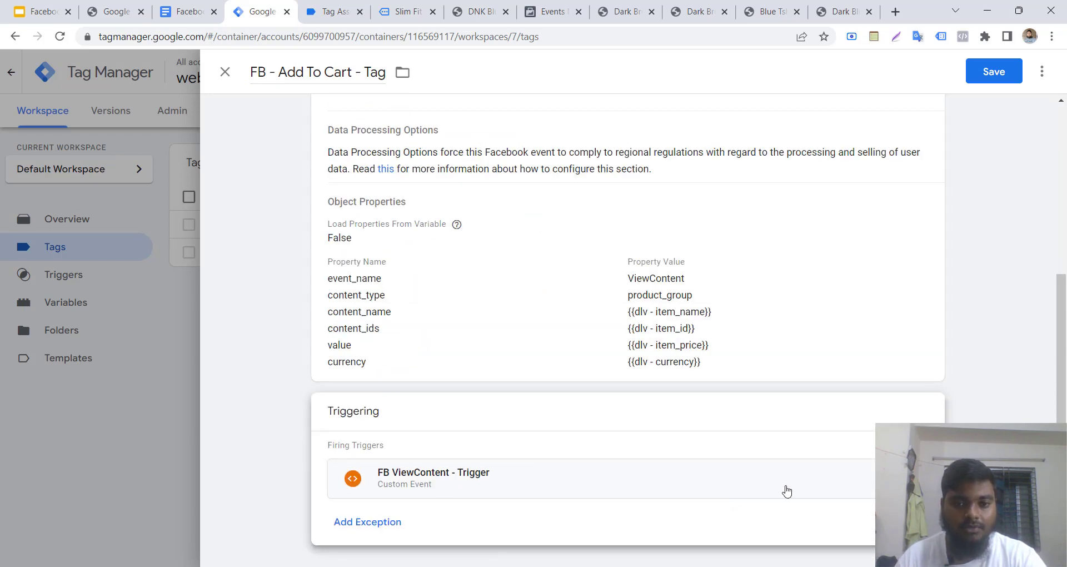
click(911, 478)
click(381, 494)
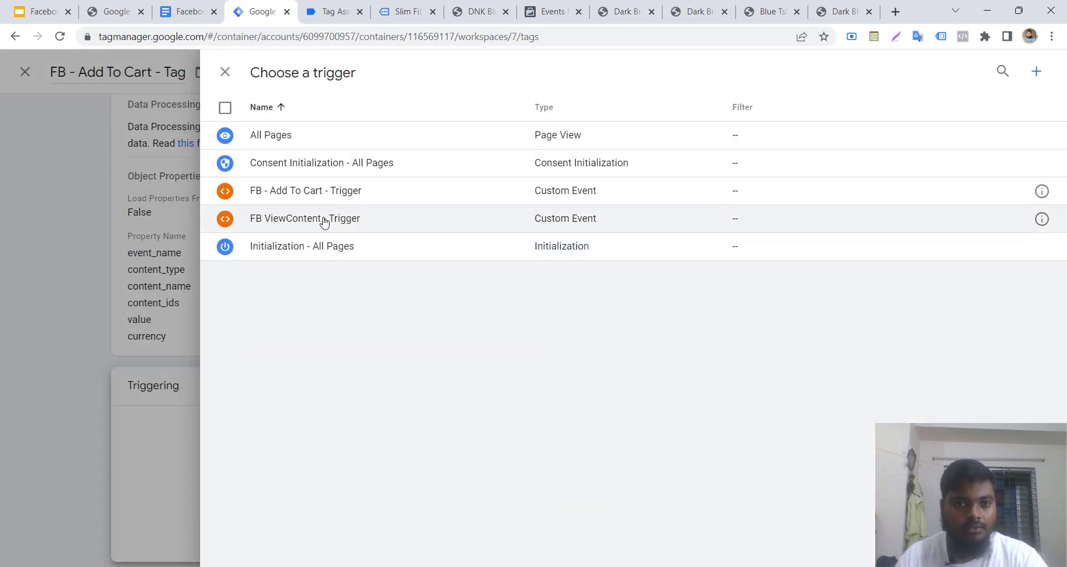
click(292, 190)
Check the tag's event name and firing trigger, and open its object properties for editing
scroll(483, 269, up, 4)
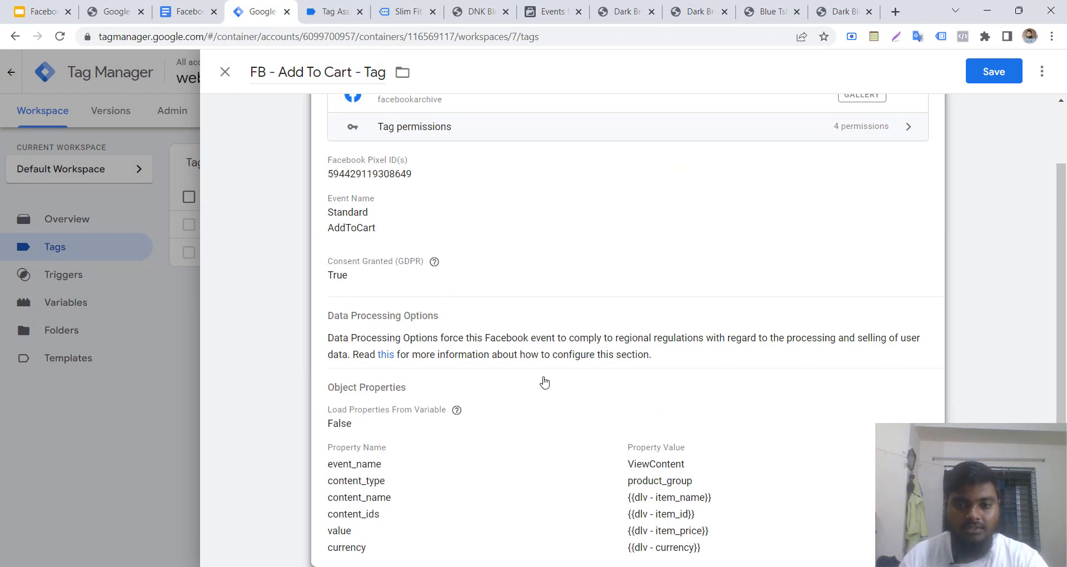
scroll(632, 398, up, 2)
scroll(627, 397, down, 4)
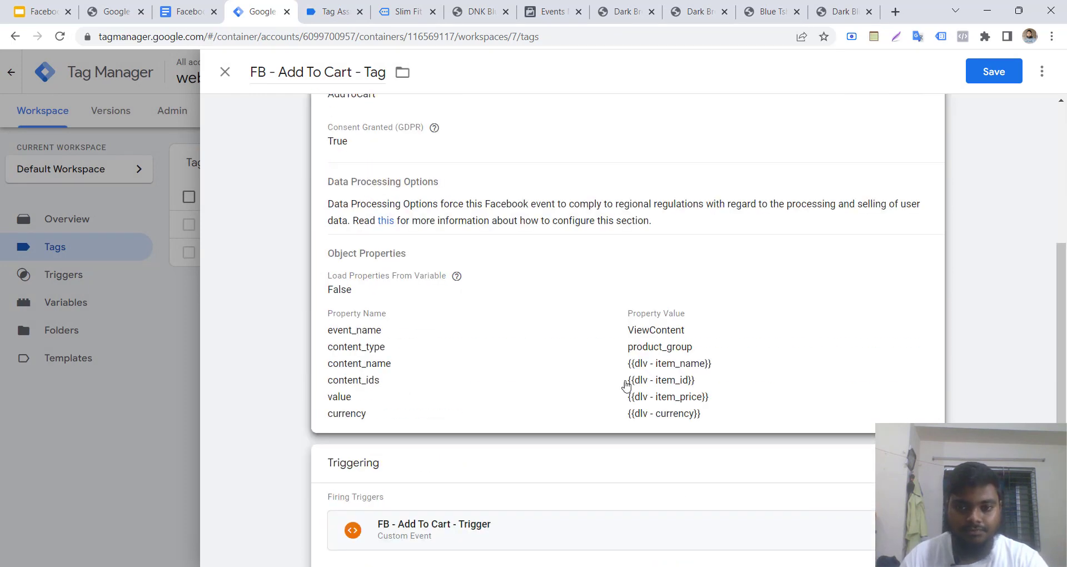
click(403, 338)
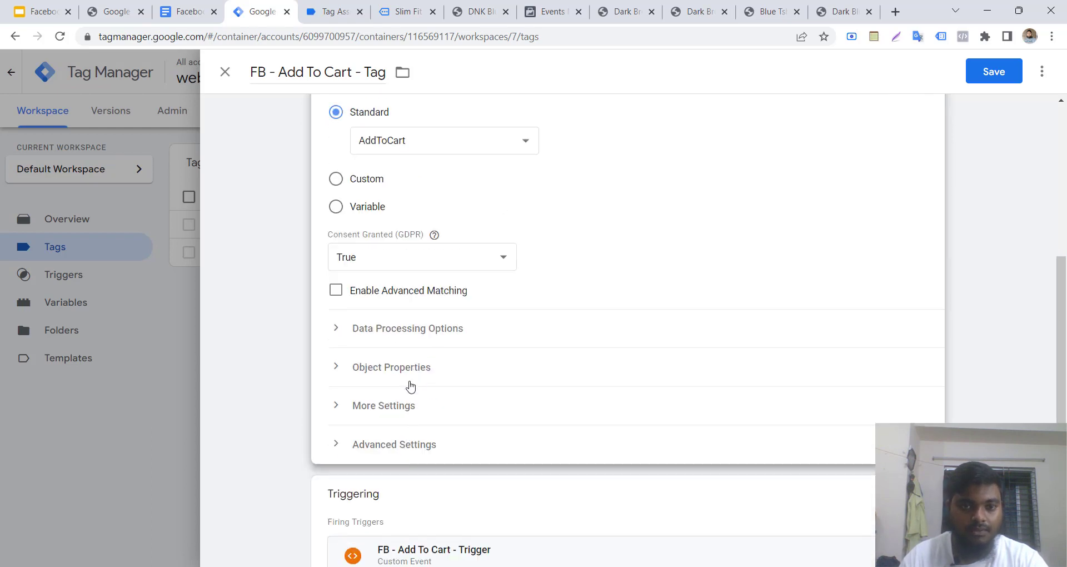
click(407, 371)
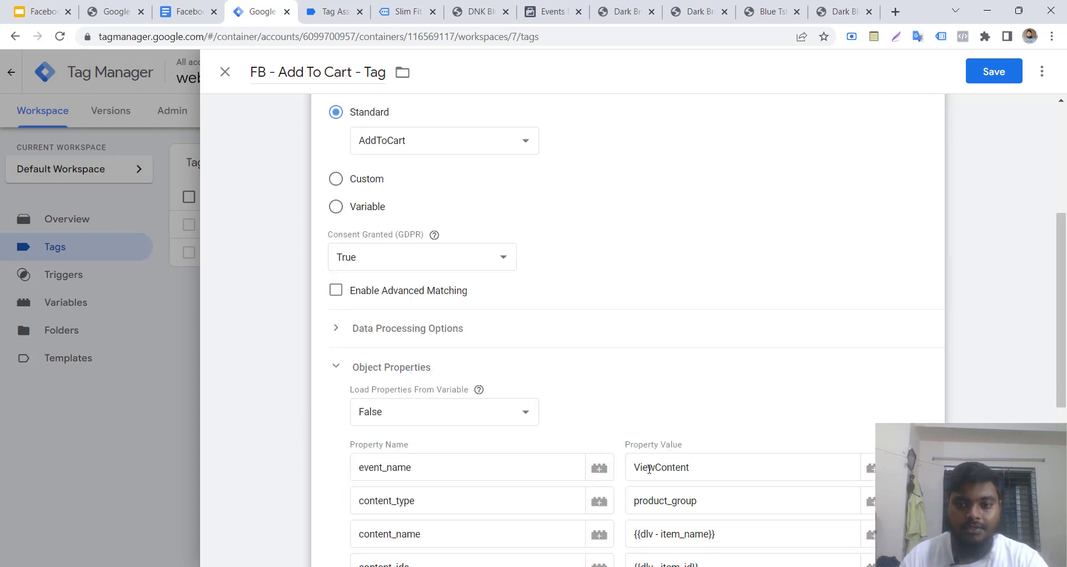
Copy the event_name value AddToCart from the AddToCart Event Setup section of the Google Docs notes
click(196, 4)
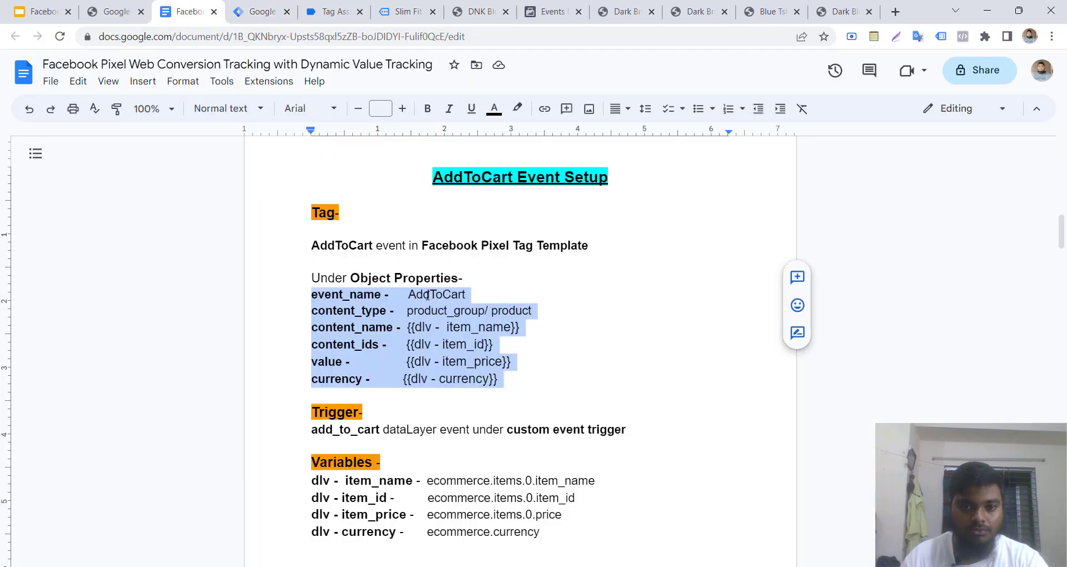
scroll(463, 378, down, 4)
scroll(465, 379, up, 4)
click(452, 276)
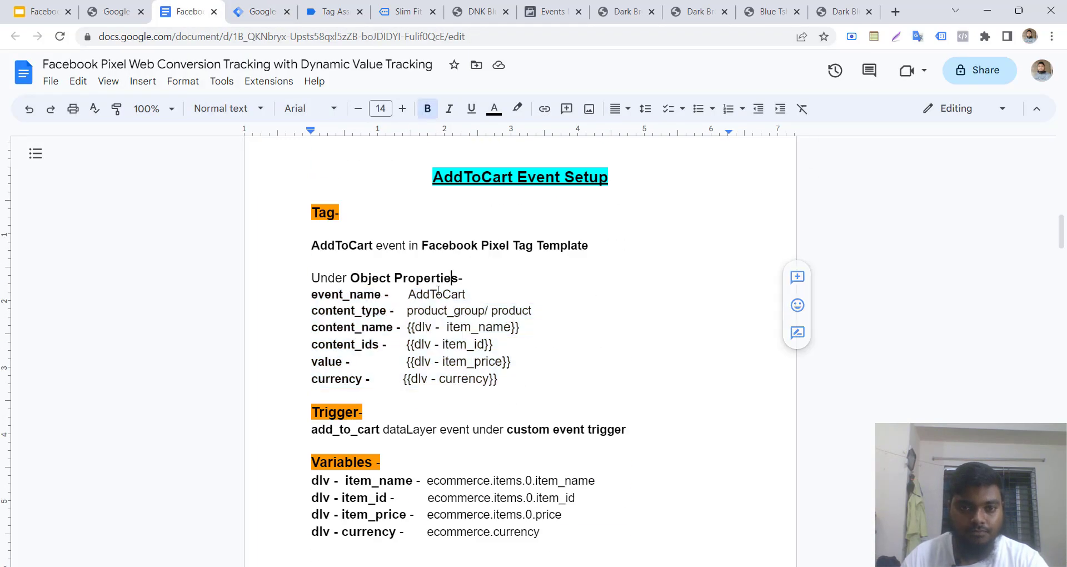
right_click(421, 296)
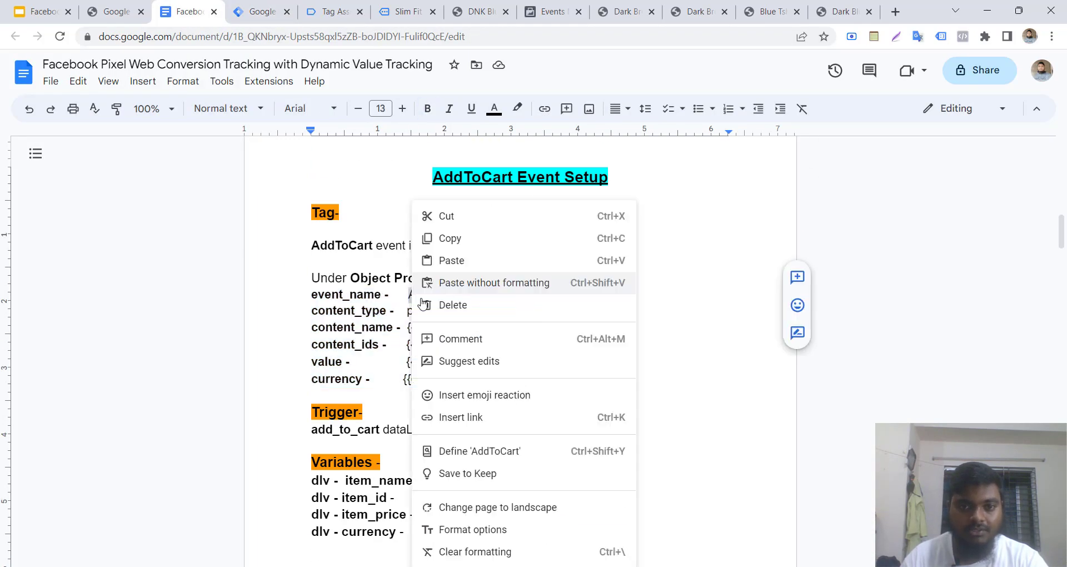
click(440, 238)
Set the event_name object property of the Tag Manager tag to AddToCart
click(270, 8)
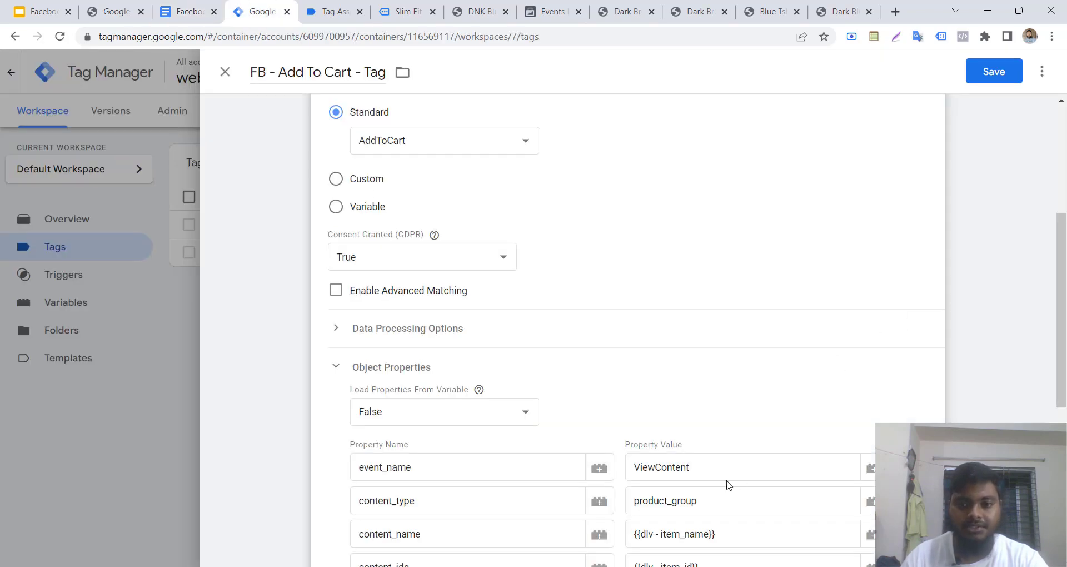
double_click(724, 461)
key(ctrl+v)
scroll(765, 331, down, 2)
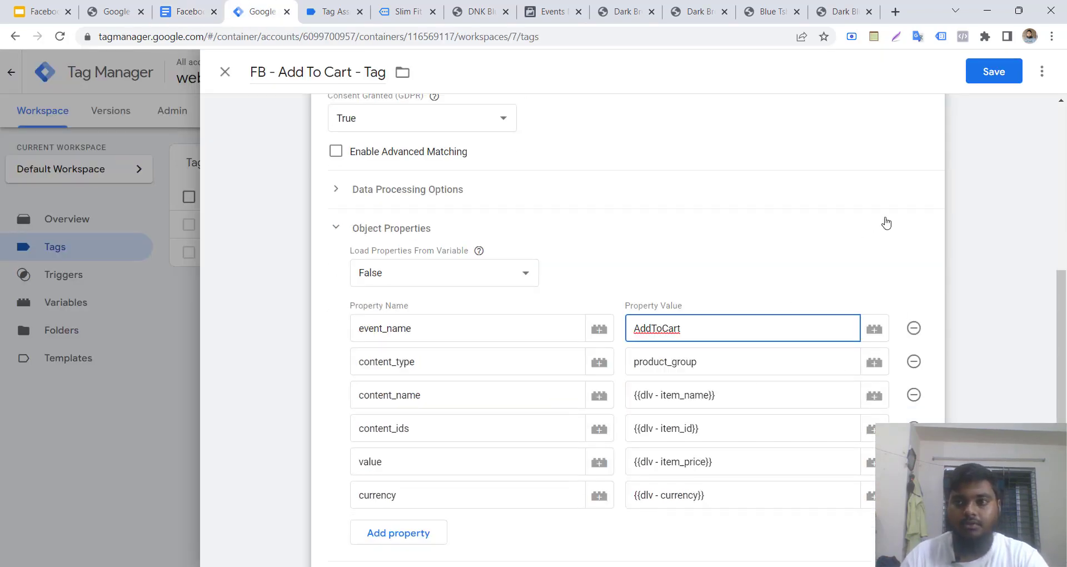
click(1041, 76)
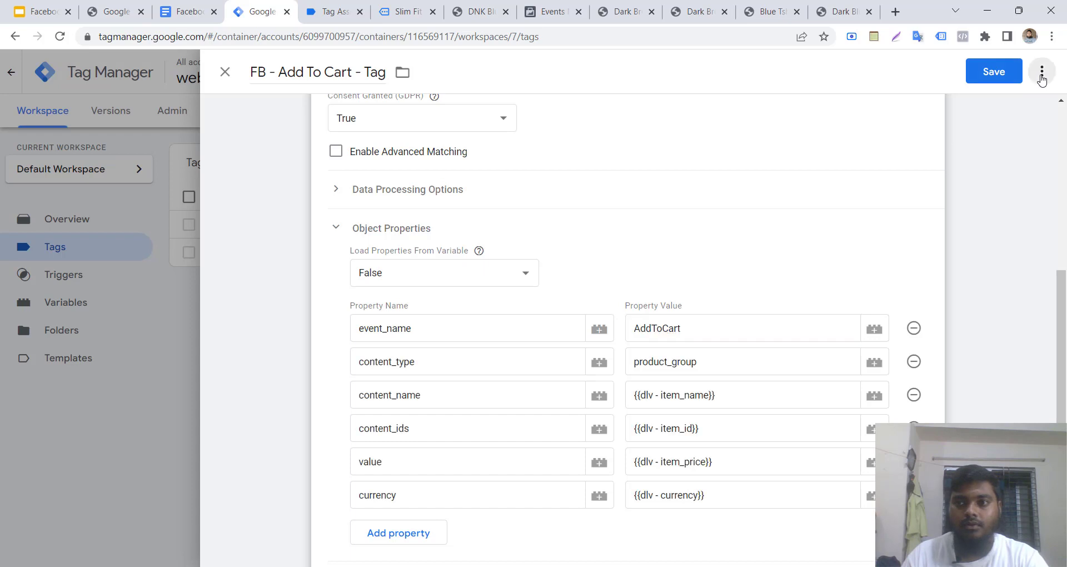
Save the FB - Add To Cart - Tag with its AddToCart event_name property
click(1009, 71)
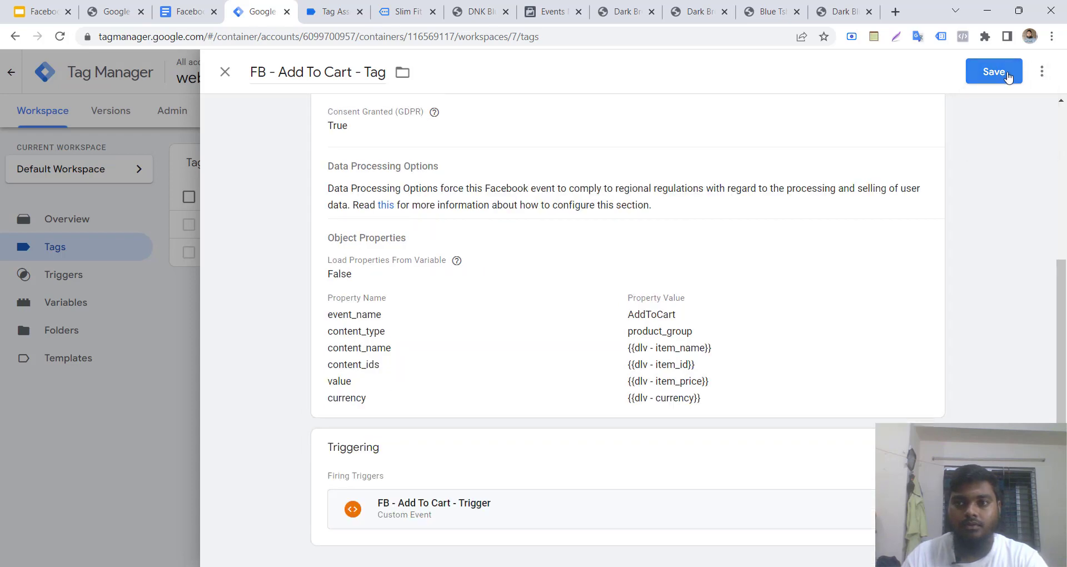
click(1008, 75)
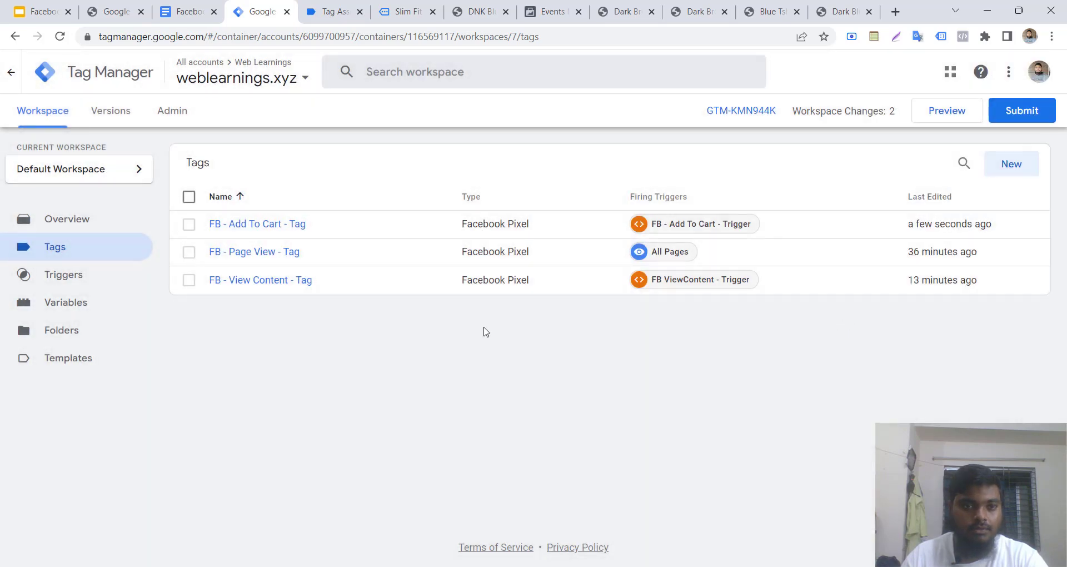
click(249, 283)
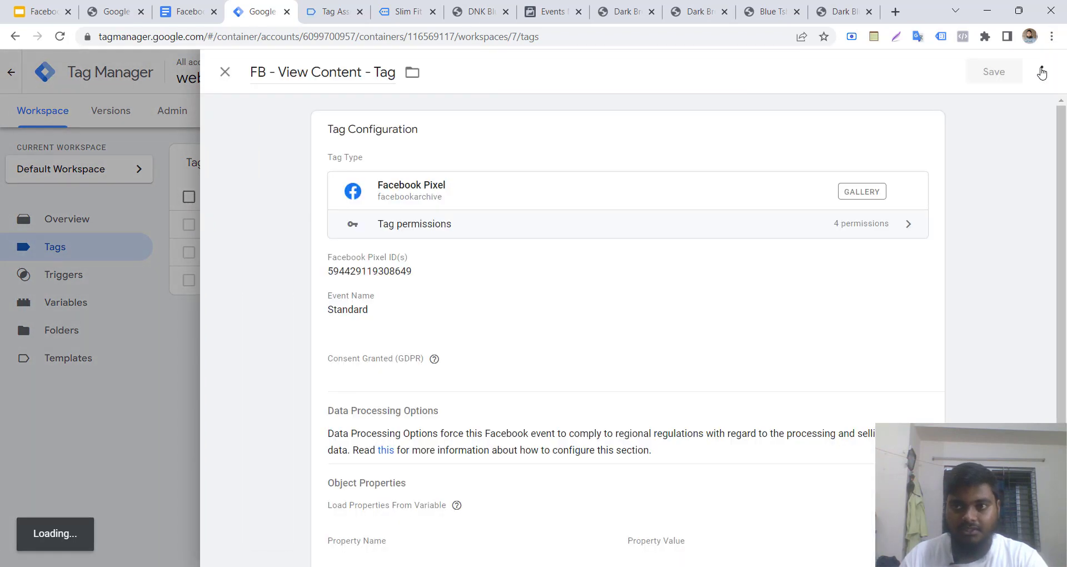
click(1042, 69)
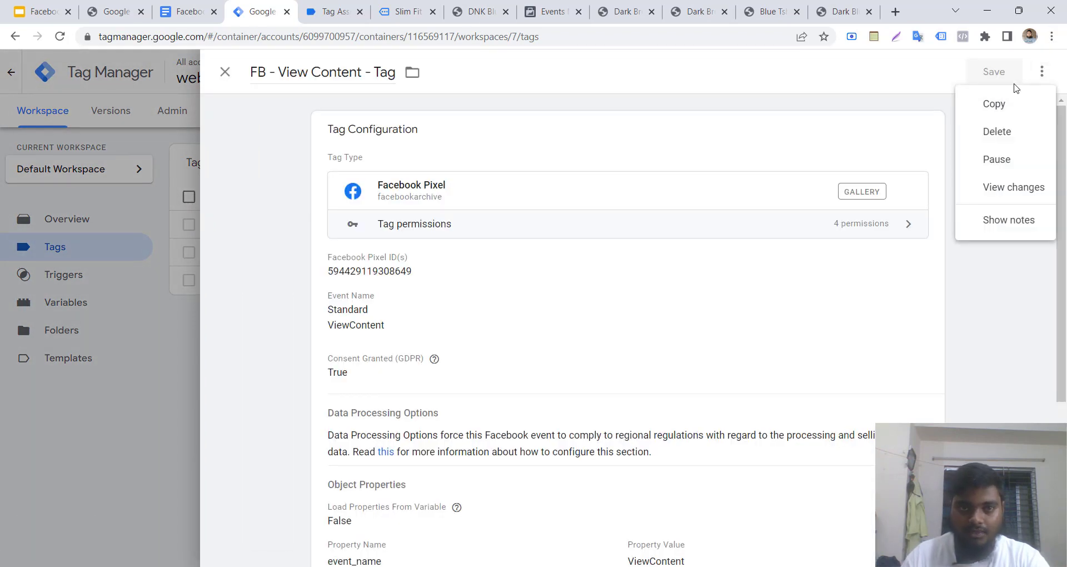
click(148, 425)
click(141, 381)
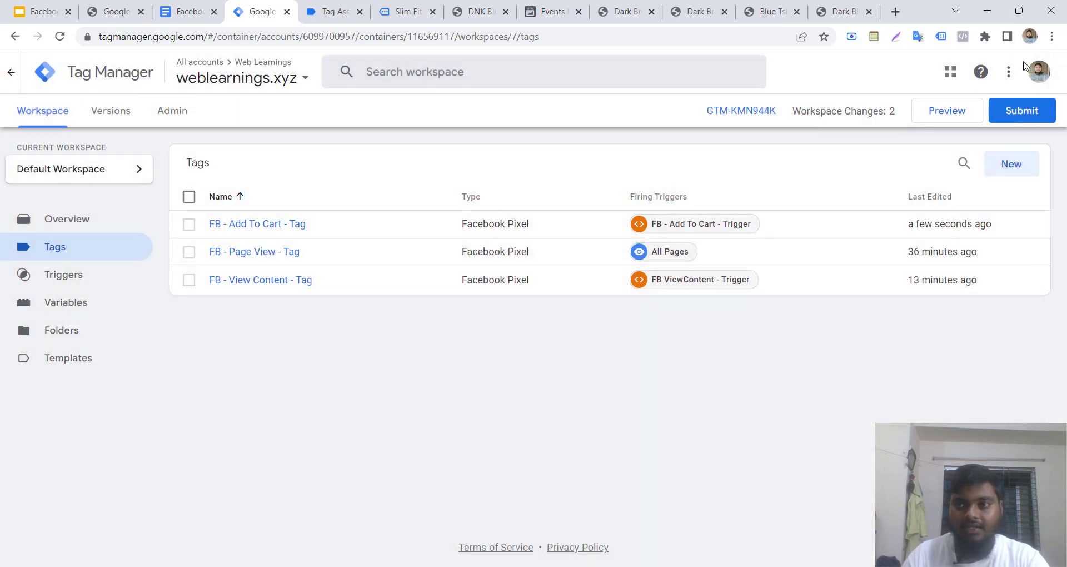
Publish the workspace changes as a container version named Add To Cart Event Set Up
click(1024, 109)
click(1000, 72)
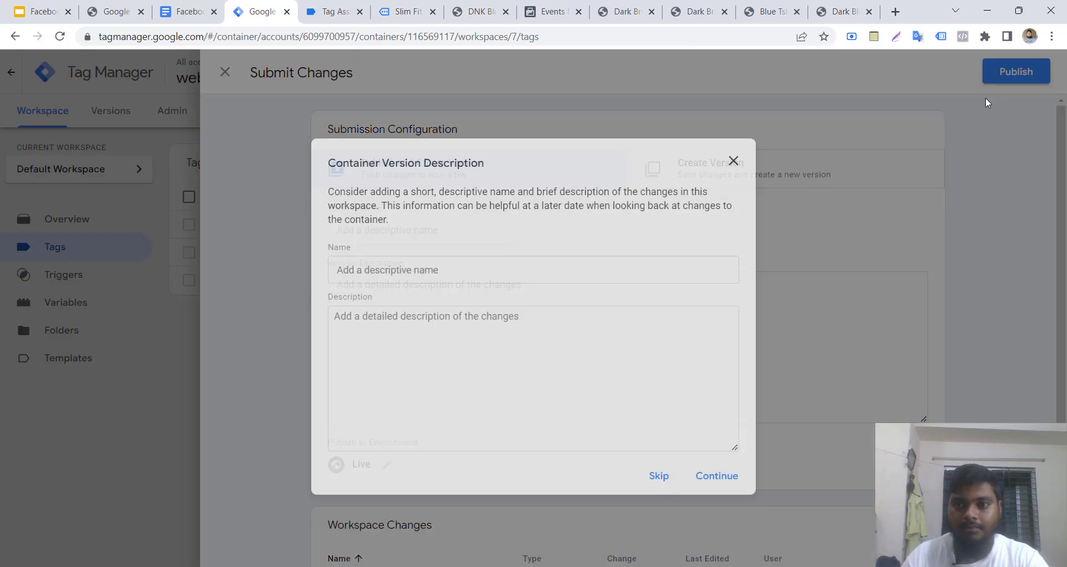
click(461, 268)
text(Add To Cart Event Set Up)
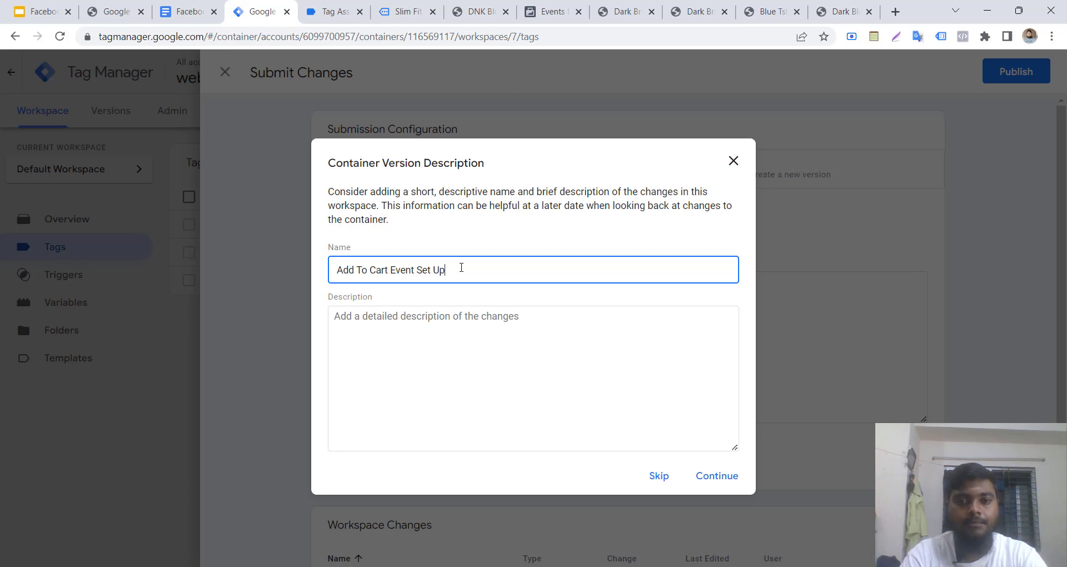
key(Return)
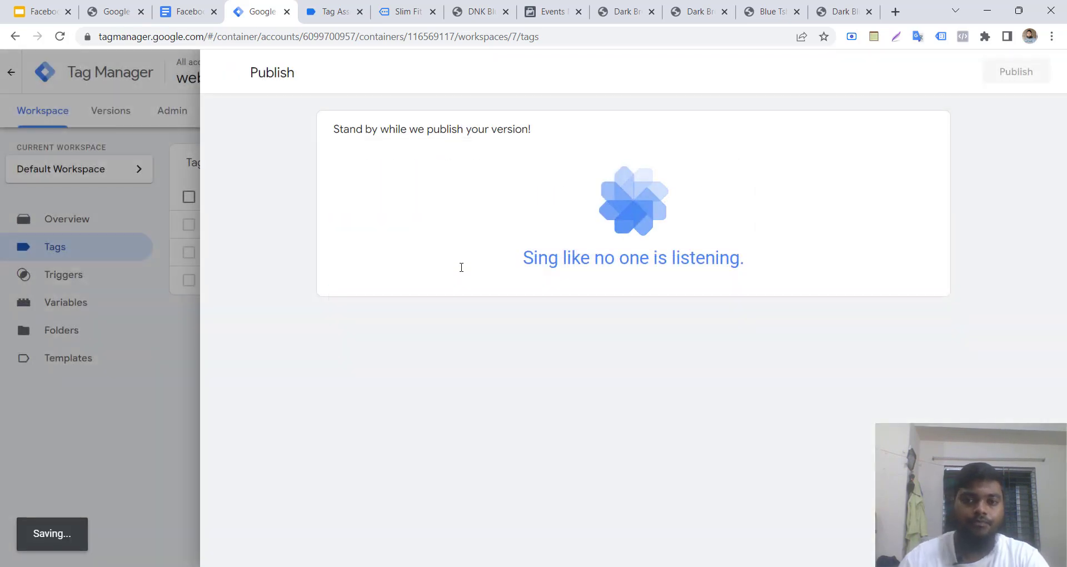
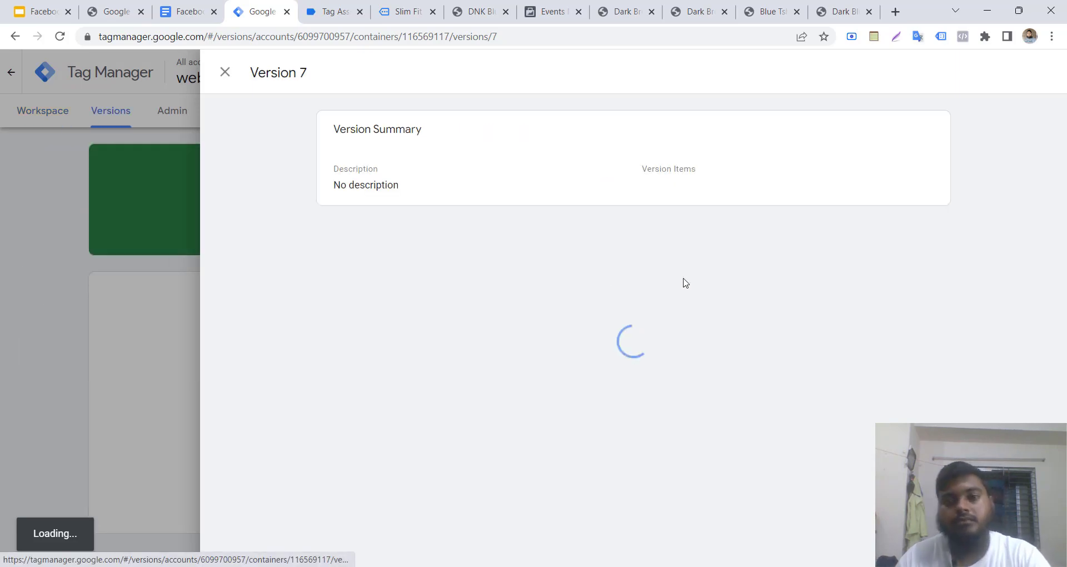
Return to the workspace and start a preview debugging session connected to weblearnings.xyz
click(118, 225)
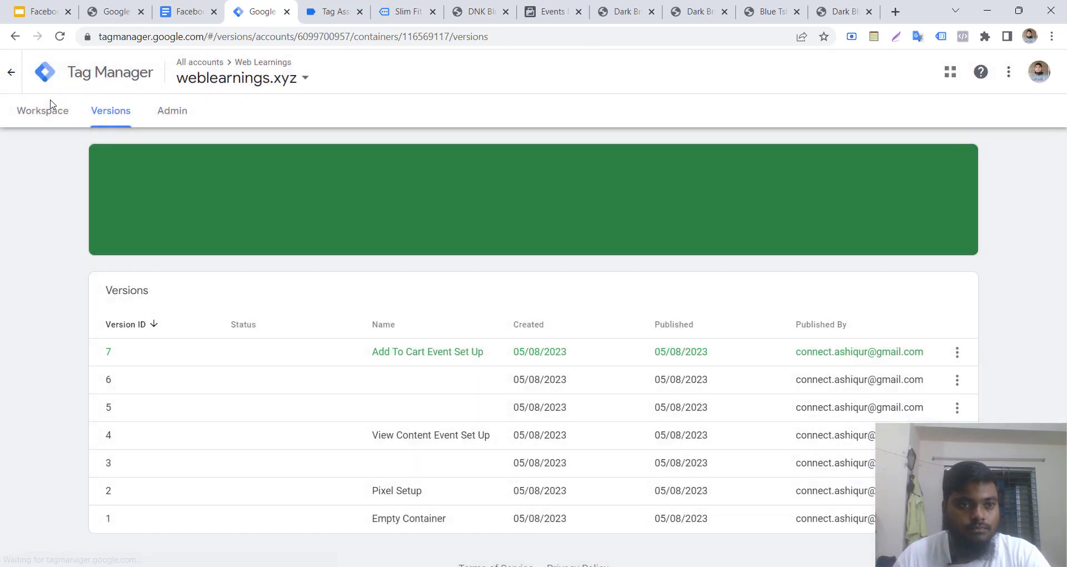
click(52, 107)
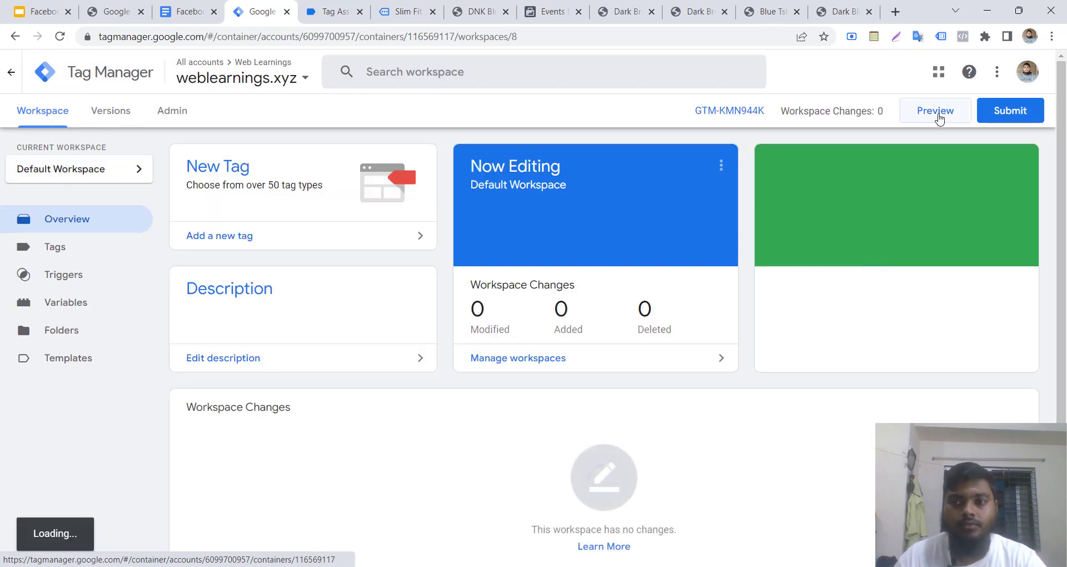
click(938, 111)
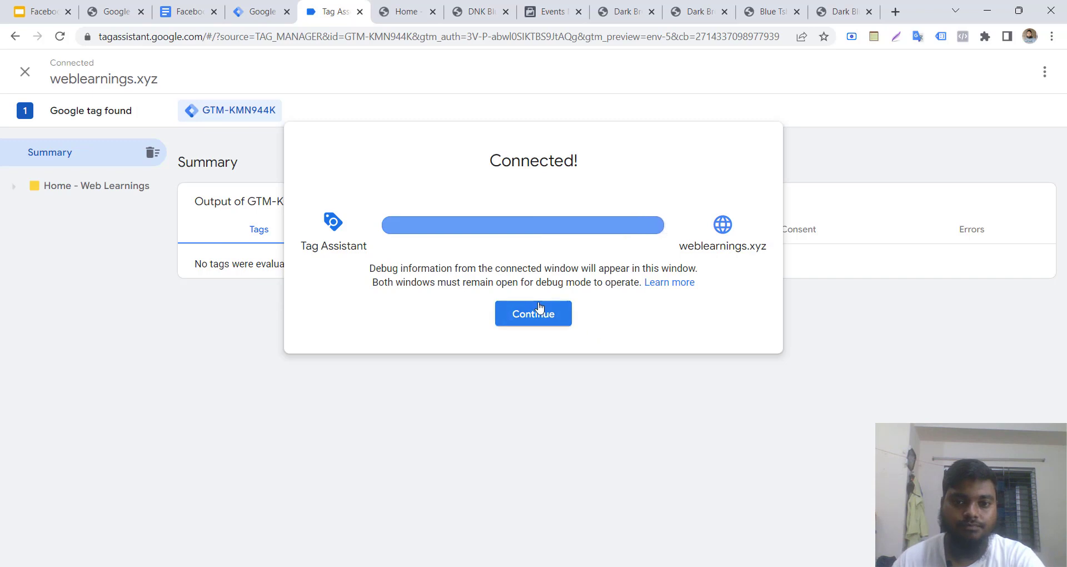
click(534, 311)
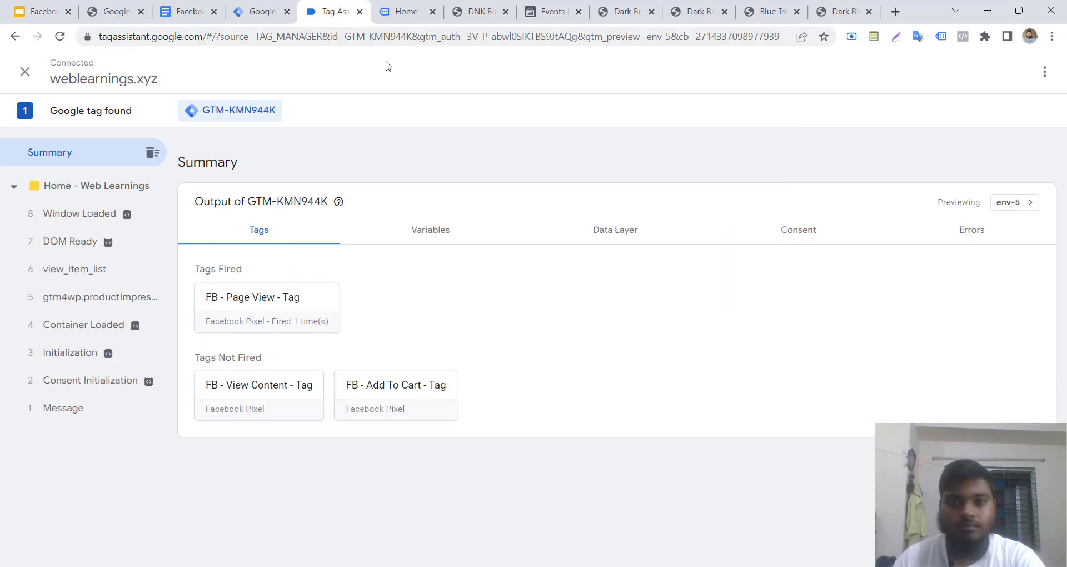
Open the Dark Brown Jeans product on the connected store site and add one pair to the cart
click(401, 15)
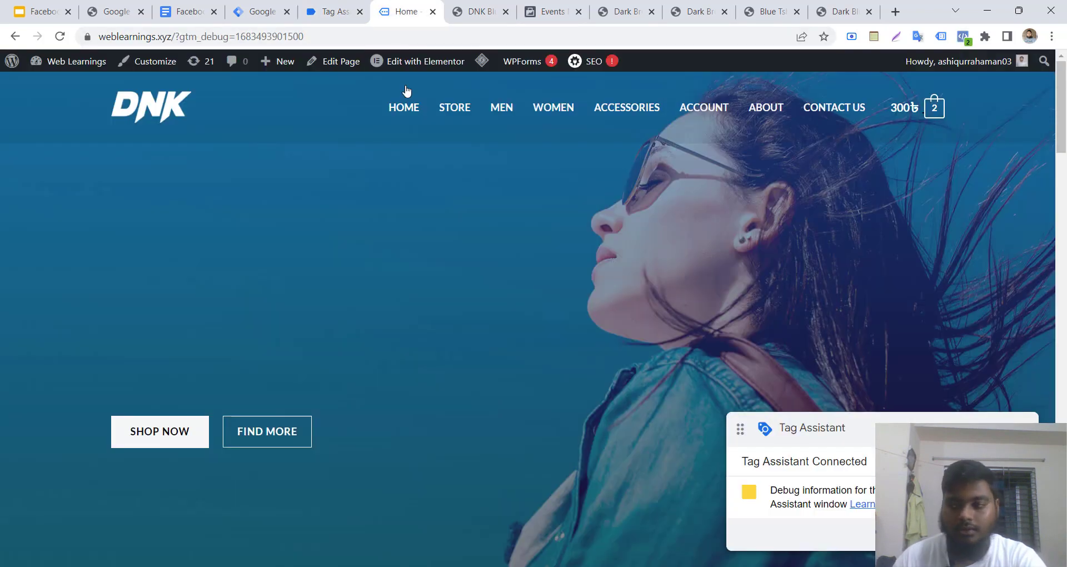
scroll(392, 408, down, 5)
scroll(391, 408, down, 12)
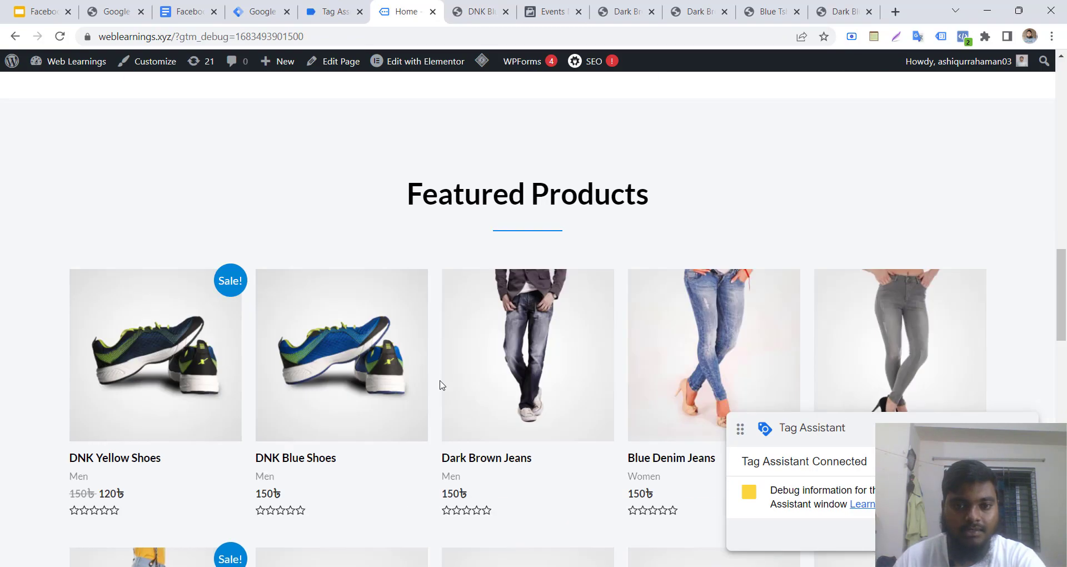
click(521, 369)
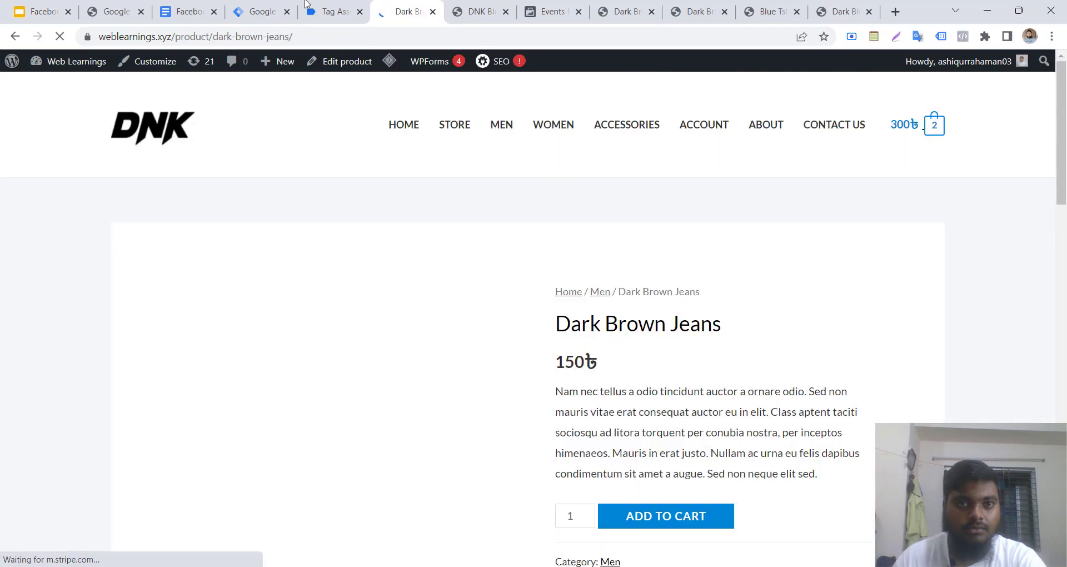
click(670, 385)
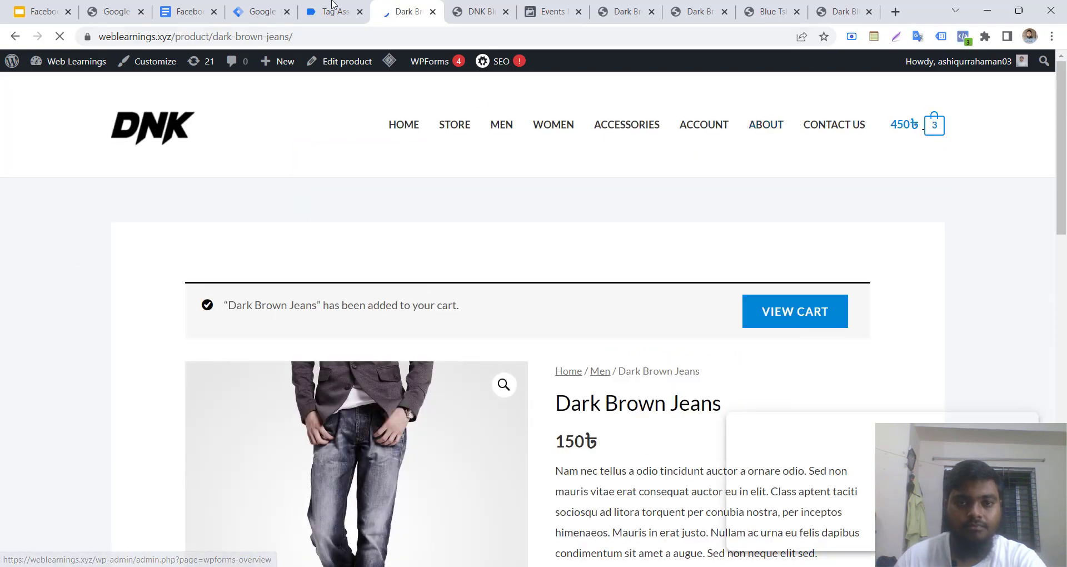
Check in Tag Assistant whether FB - Add To Cart - Tag fired, and review the product page's events in Meta Pixel Helper
key(ctrl+shift+Tab)
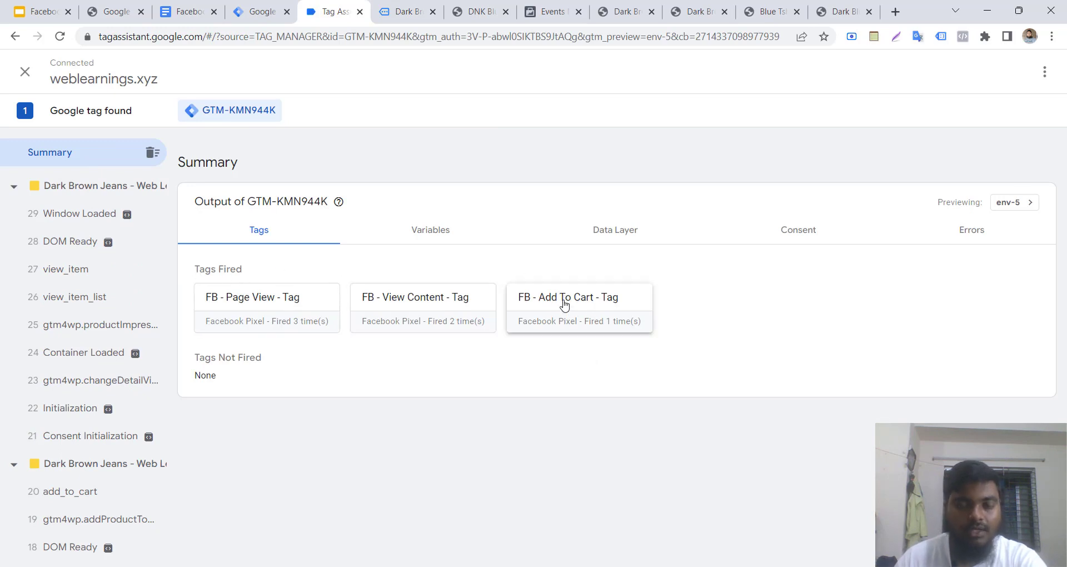
click(417, 4)
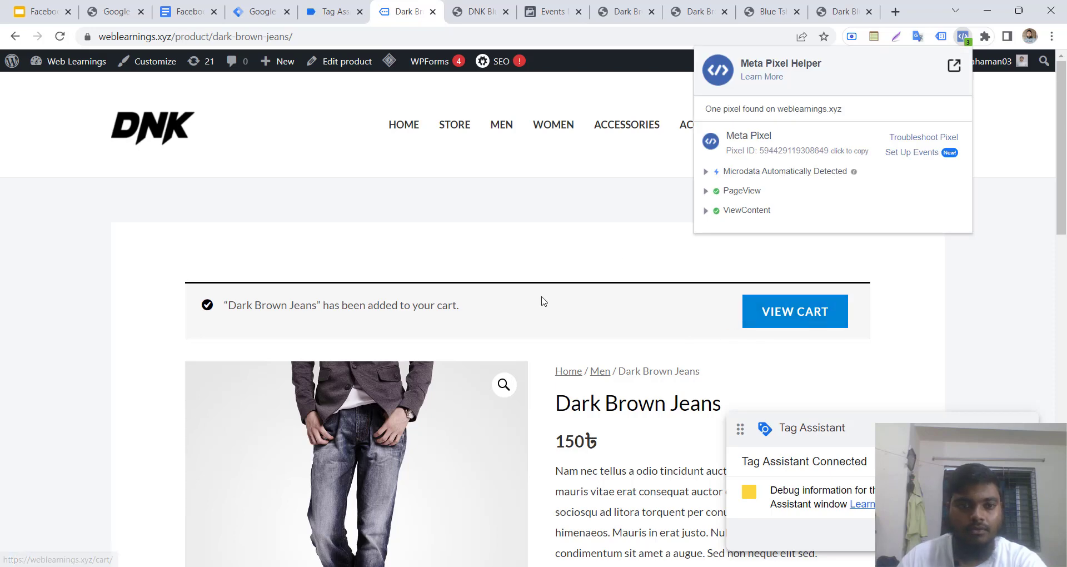
click(496, 238)
click(963, 37)
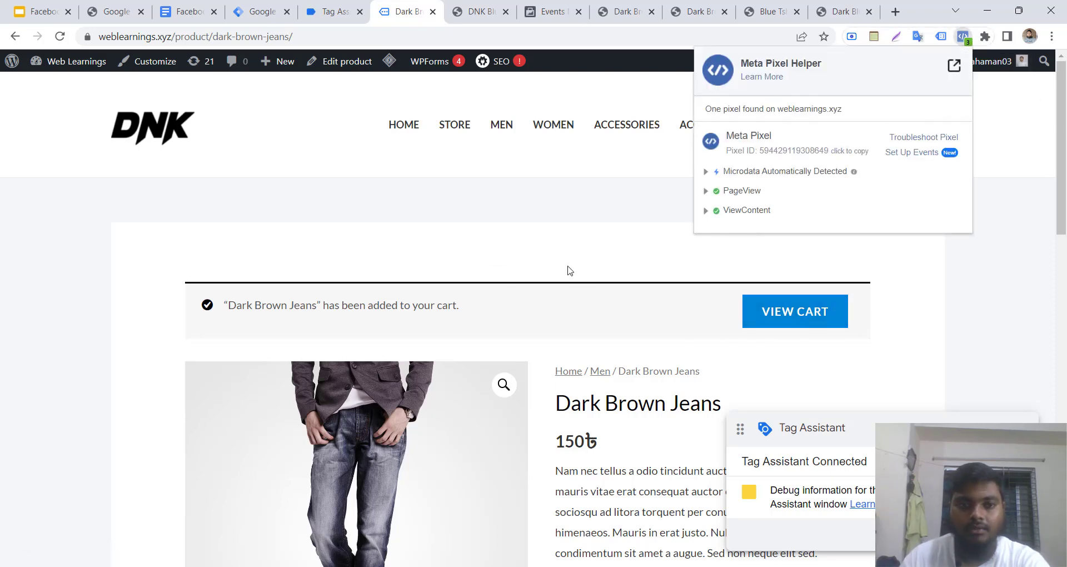
scroll(673, 312, down, 1)
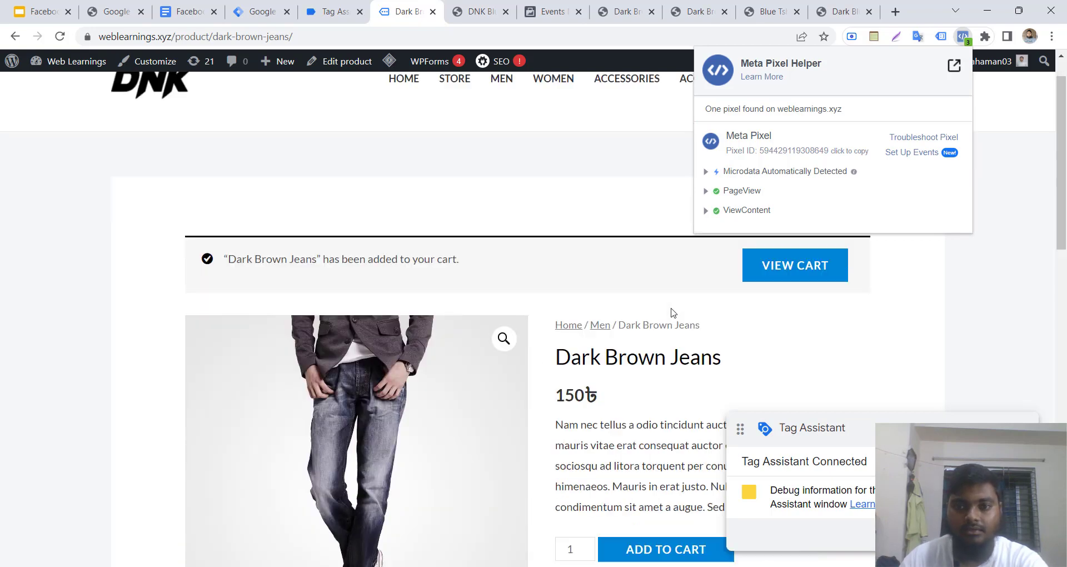
scroll(653, 342, down, 6)
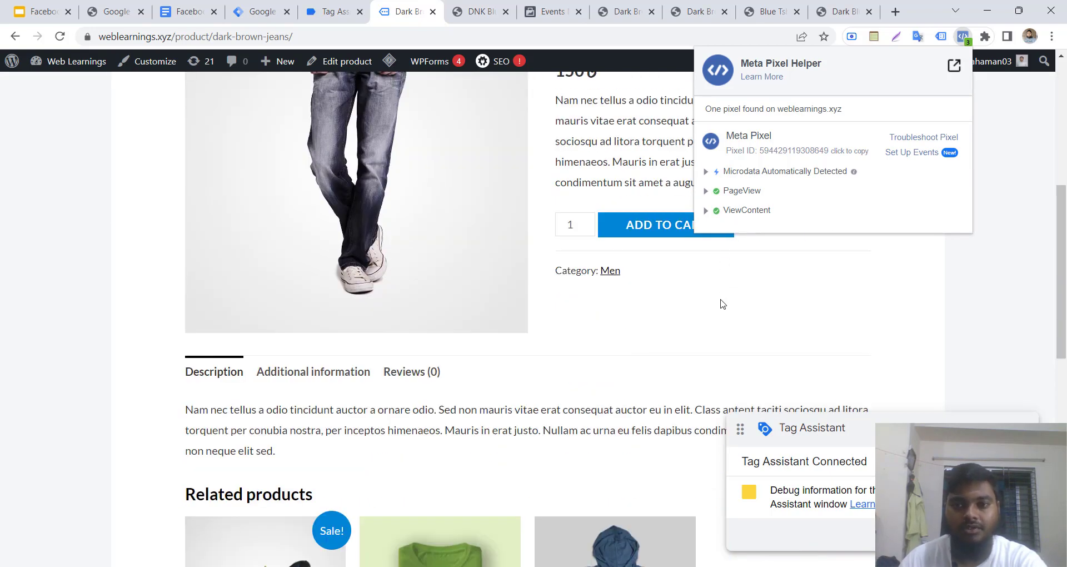
click(725, 213)
click(671, 321)
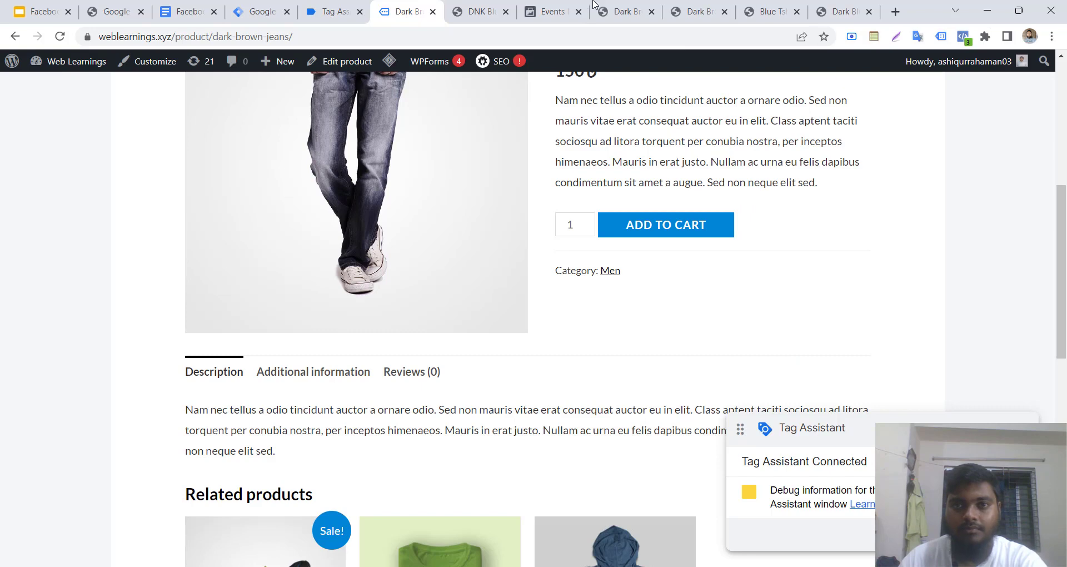
Switch to Meta Events Manager and reload the demo pixel's test events page
click(573, 2)
scroll(551, 391, up, 3)
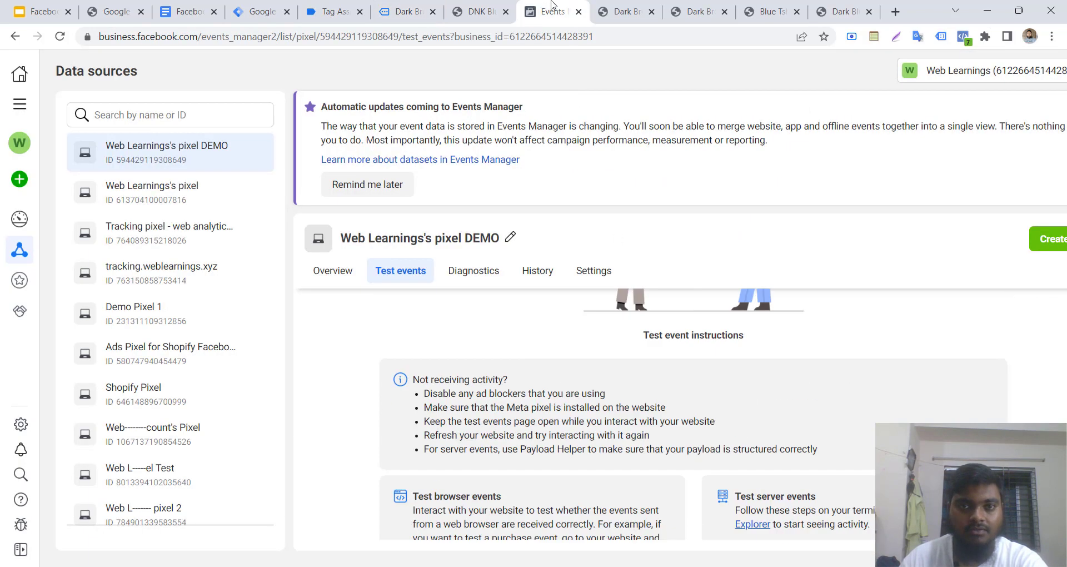
click(619, 37)
key(Return)
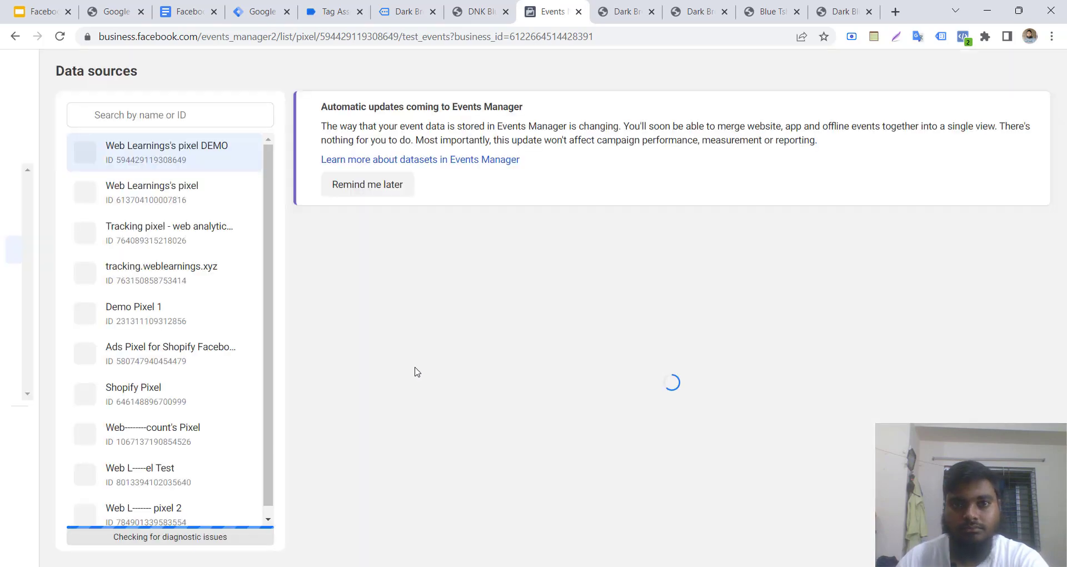
Expand the Add to cart event in the received test events and inspect all of its parameters
scroll(578, 364, down, 2)
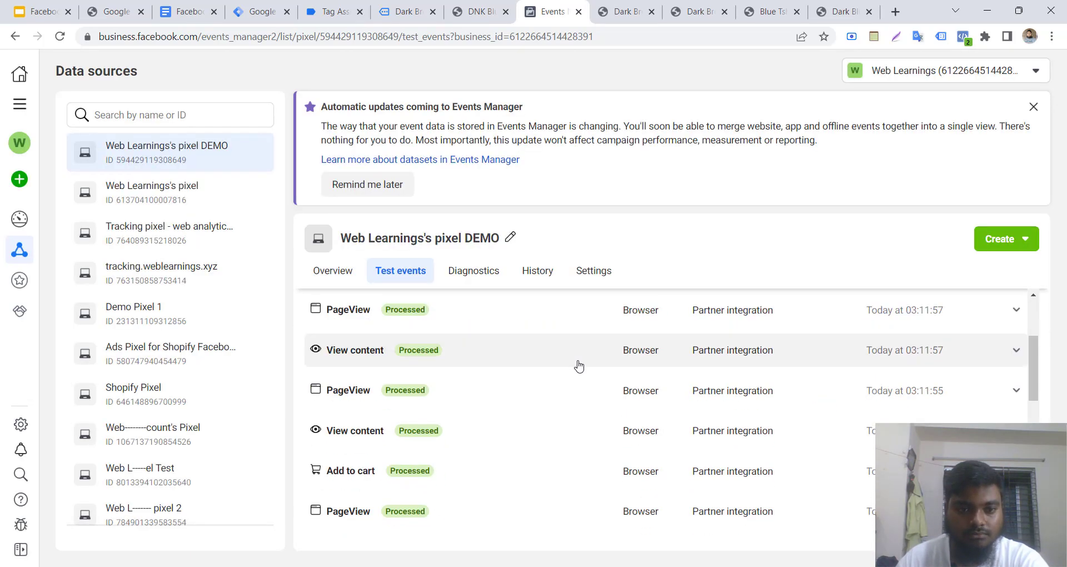
scroll(472, 411, down, 2)
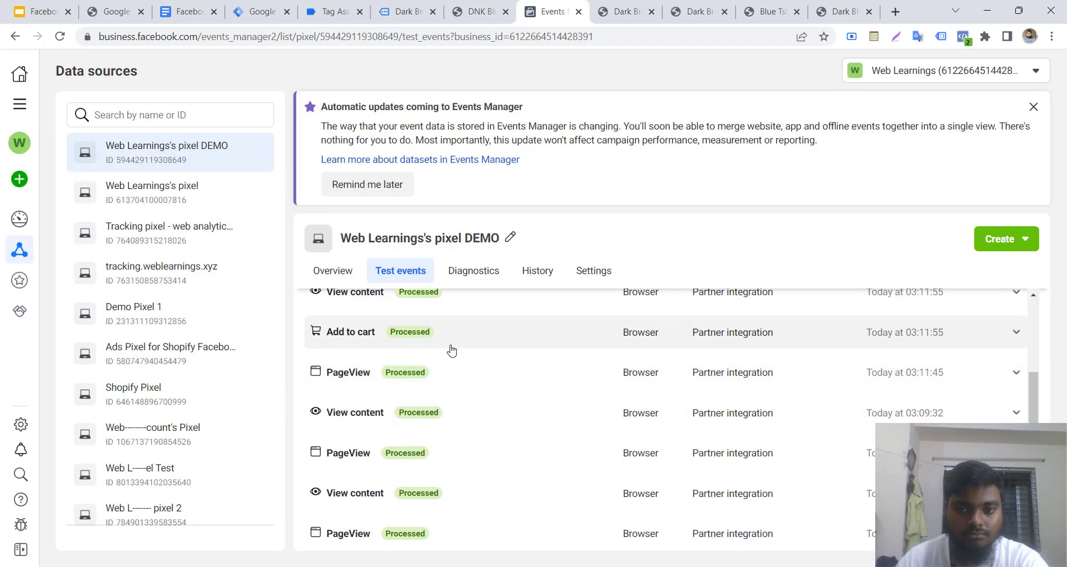
scroll(533, 389, down, 1)
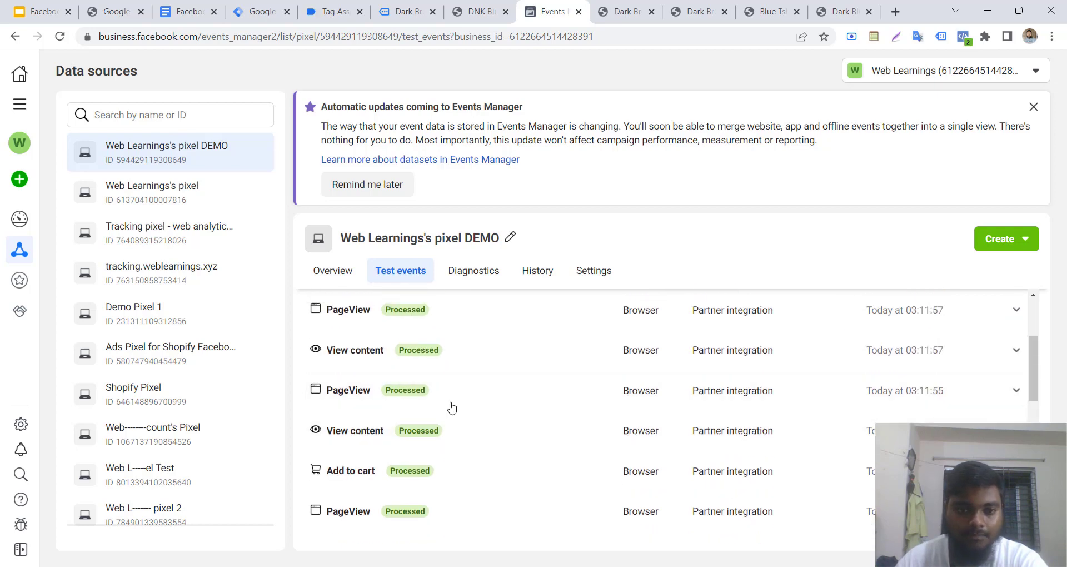
click(556, 464)
scroll(501, 431, down, 3)
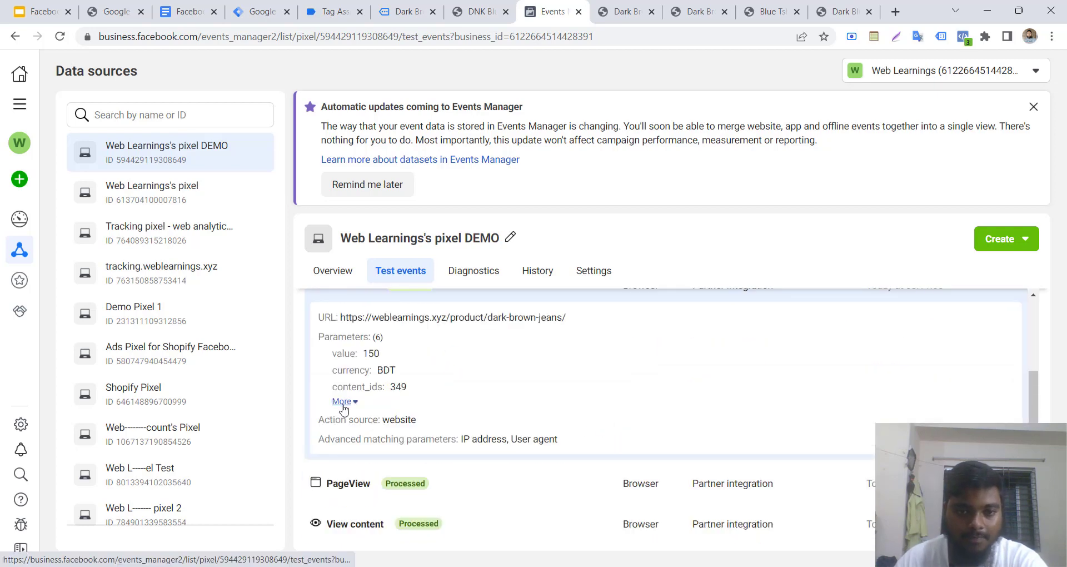
click(345, 400)
scroll(344, 400, up, 10)
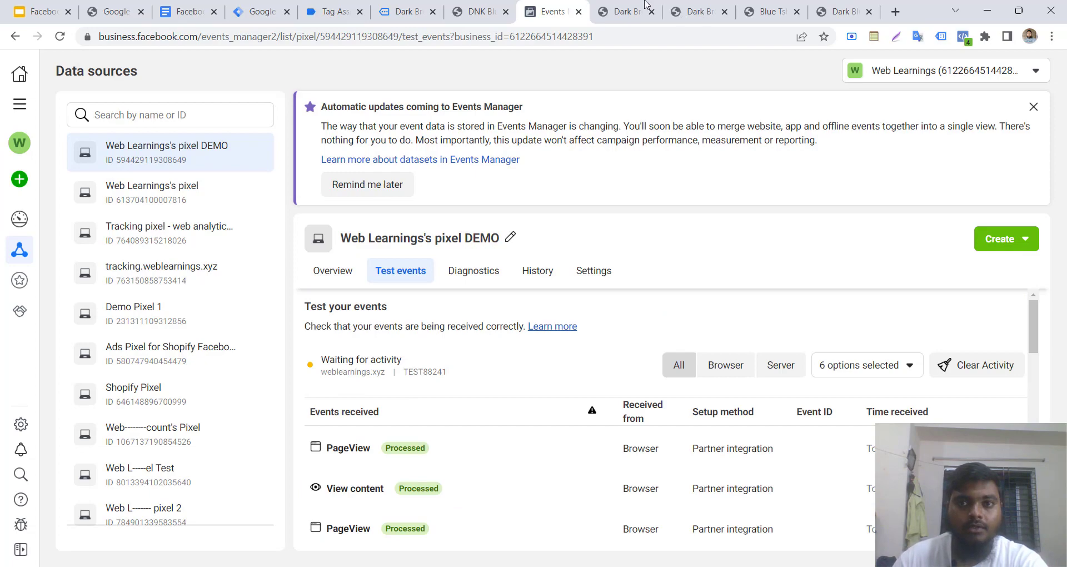
Open the DNK Blue Shoes from the related products on the store site and add one pair to the cart
key(ctrl+Tab)
scroll(460, 357, down, 10)
click(422, 207)
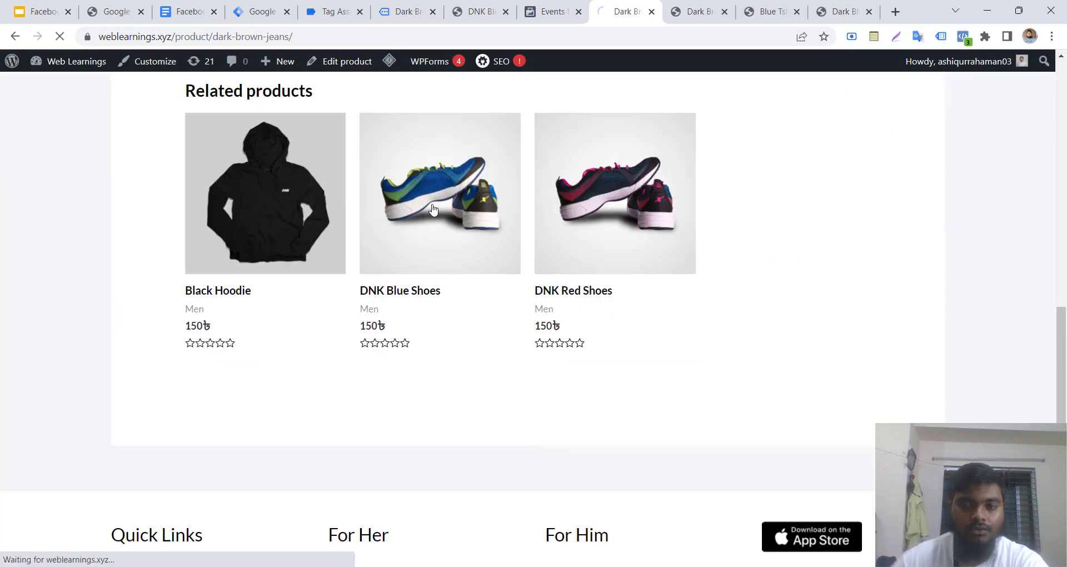
scroll(621, 349, down, 3)
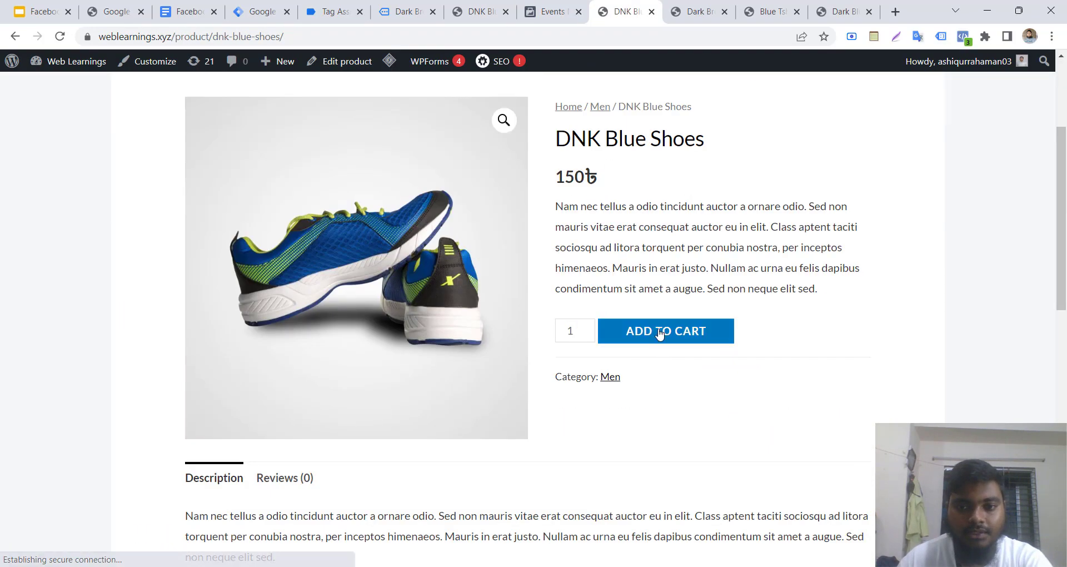
click(660, 335)
Check the test events in Events Manager for the DNK Blue Shoes Add to cart event, comparing with the product page
click(555, 12)
scroll(516, 452, down, 2)
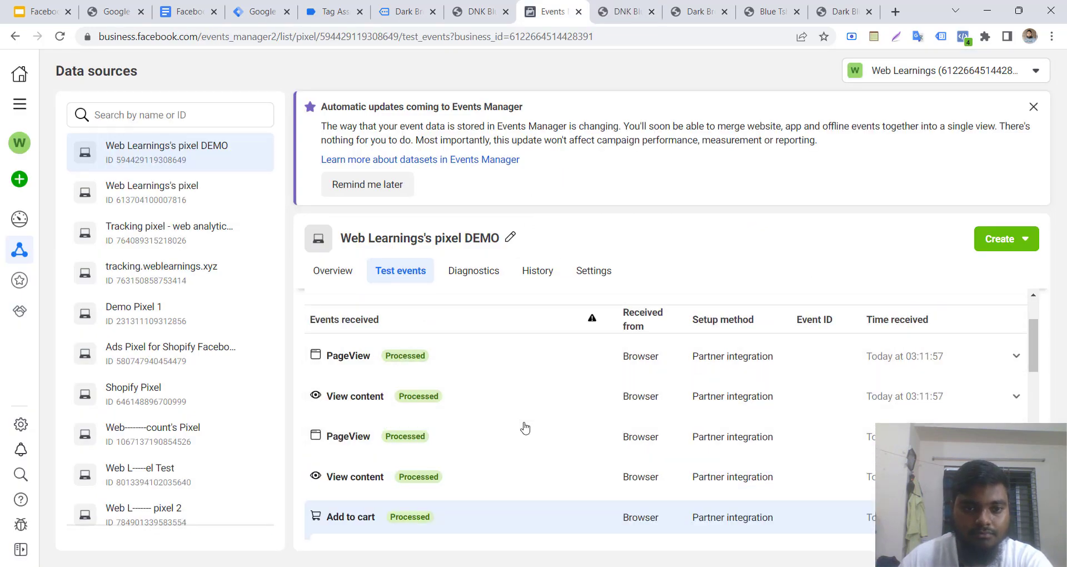
click(609, 12)
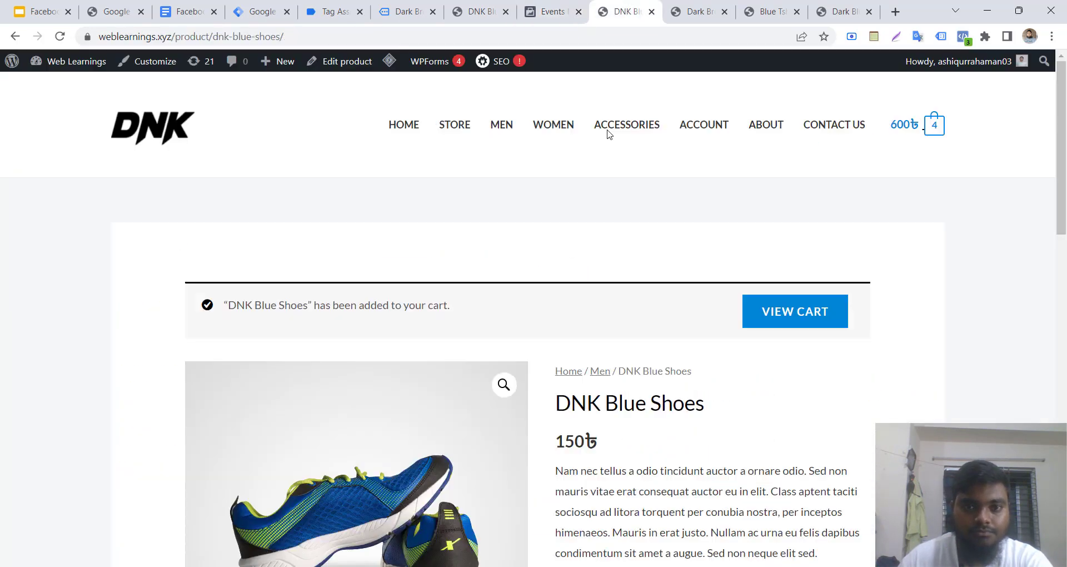
scroll(550, 439, down, 5)
scroll(552, 389, up, 3)
click(550, 12)
scroll(444, 421, up, 2)
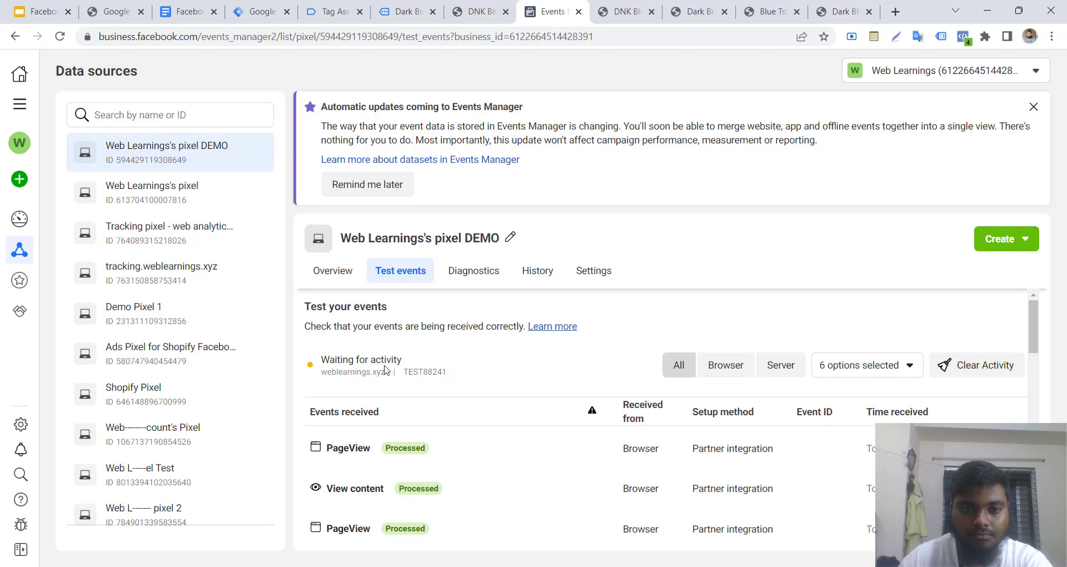
Look through the received test events and examine the latest View content event, comparing it with the DNK Blue Shoes product page
scroll(556, 392, down, 1)
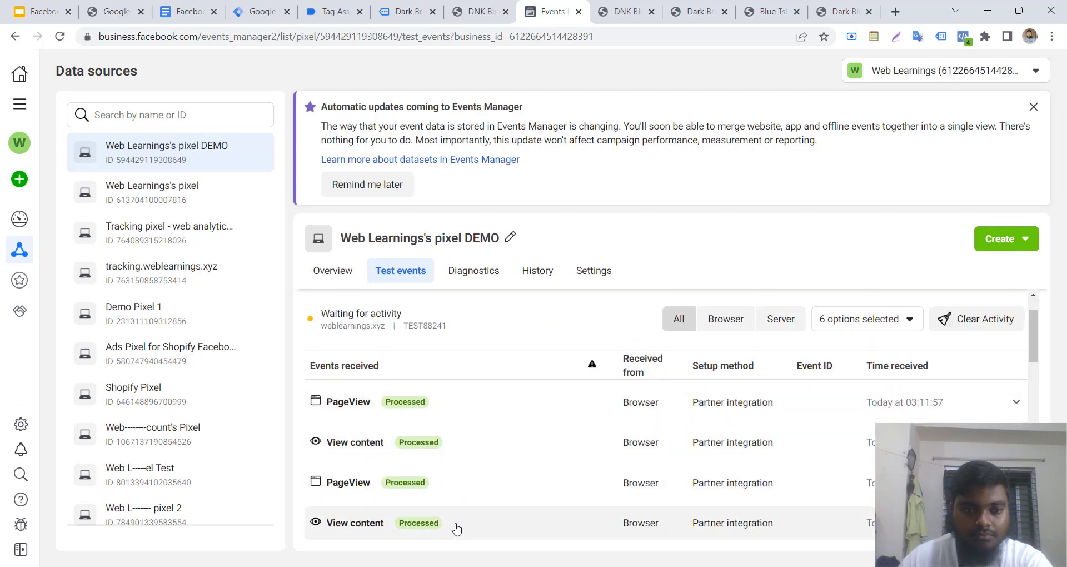
scroll(457, 517, down, 1)
scroll(475, 479, down, 5)
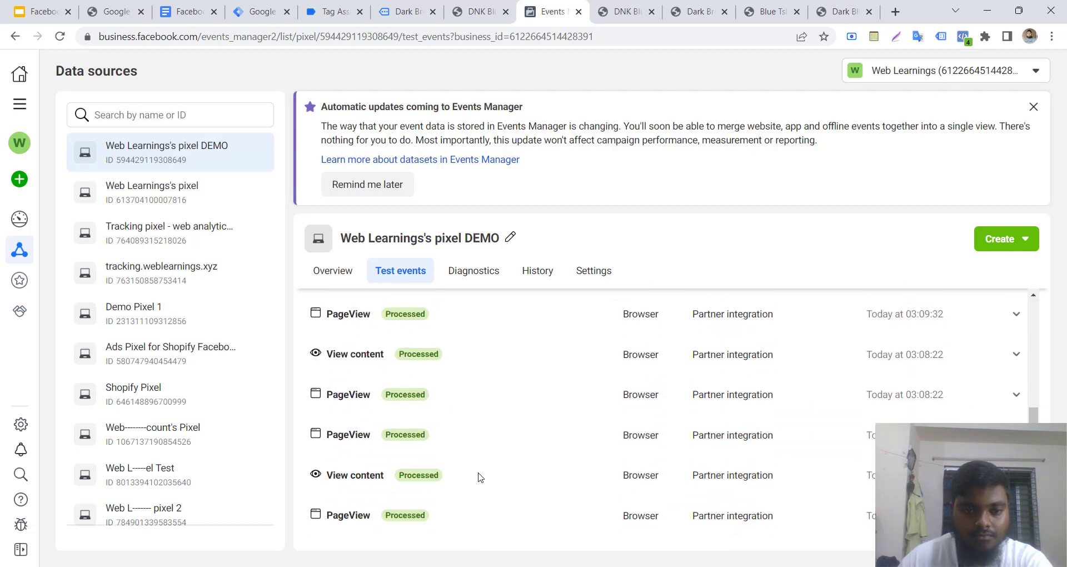
scroll(481, 477, up, 7)
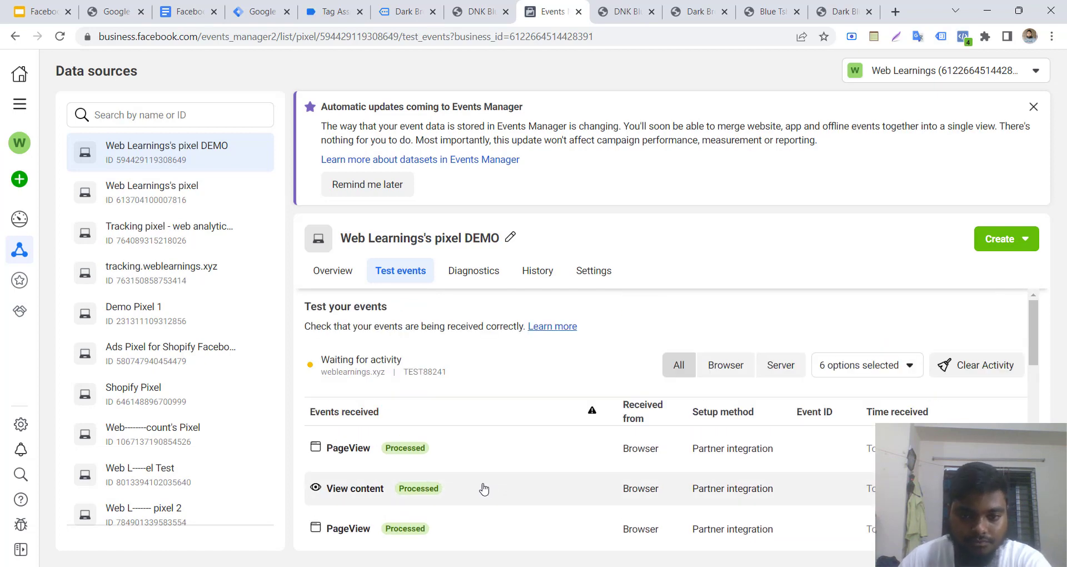
scroll(473, 475, down, 3)
scroll(524, 307, up, 3)
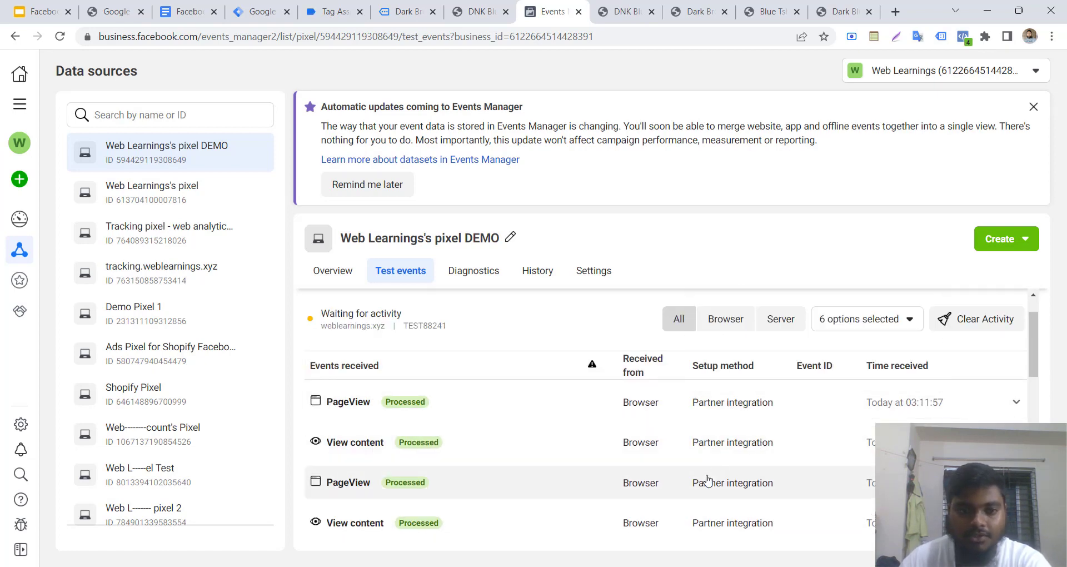
click(470, 457)
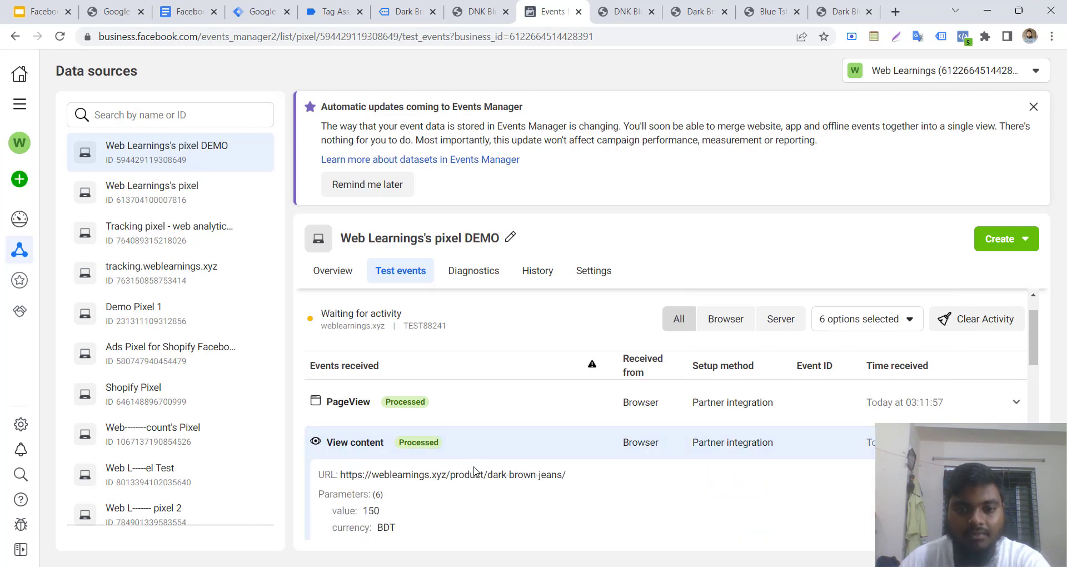
click(621, 12)
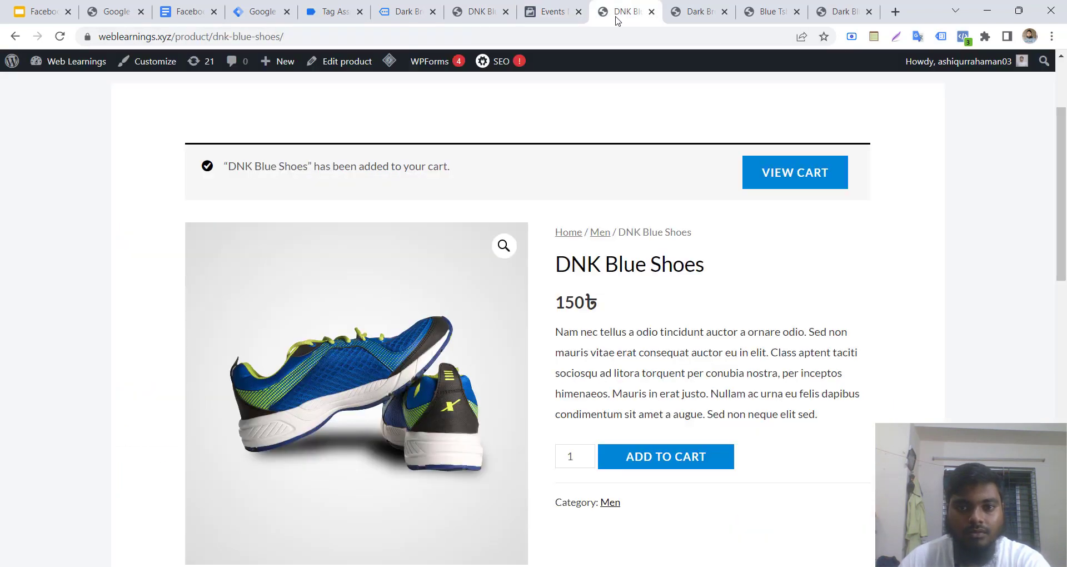
click(566, 6)
click(500, 452)
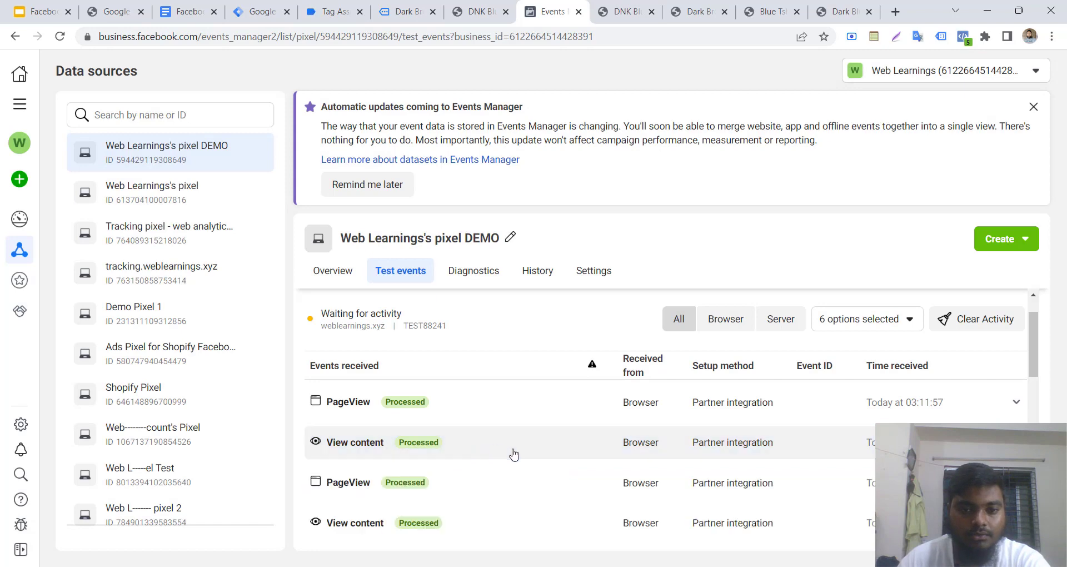
Inspect all parameters of the latest Add to cart event in the received test events and switch back to the Google Tag Manager workspace
scroll(445, 481, down, 2)
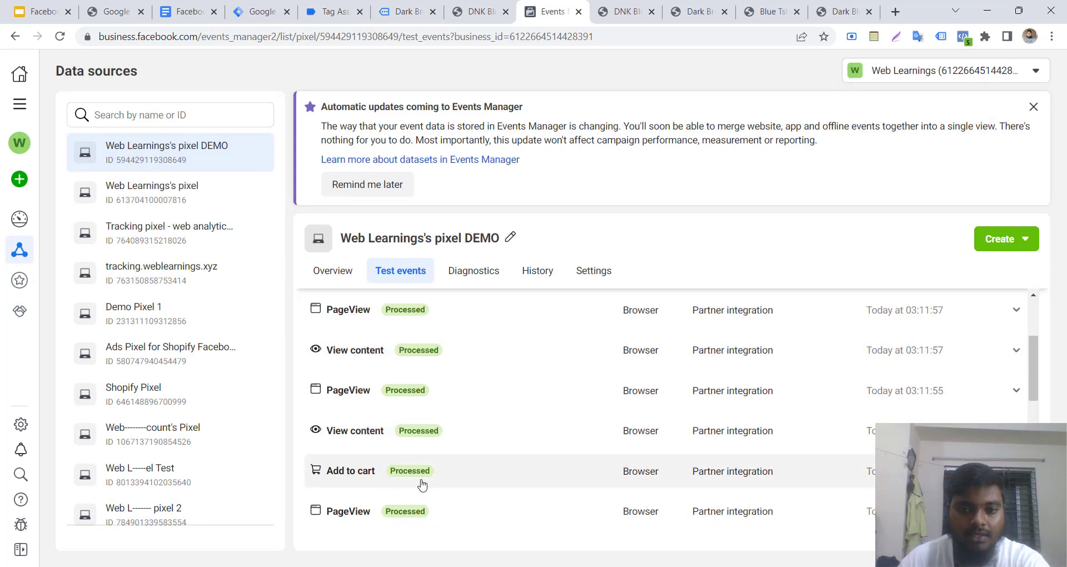
click(423, 485)
scroll(529, 434, down, 2)
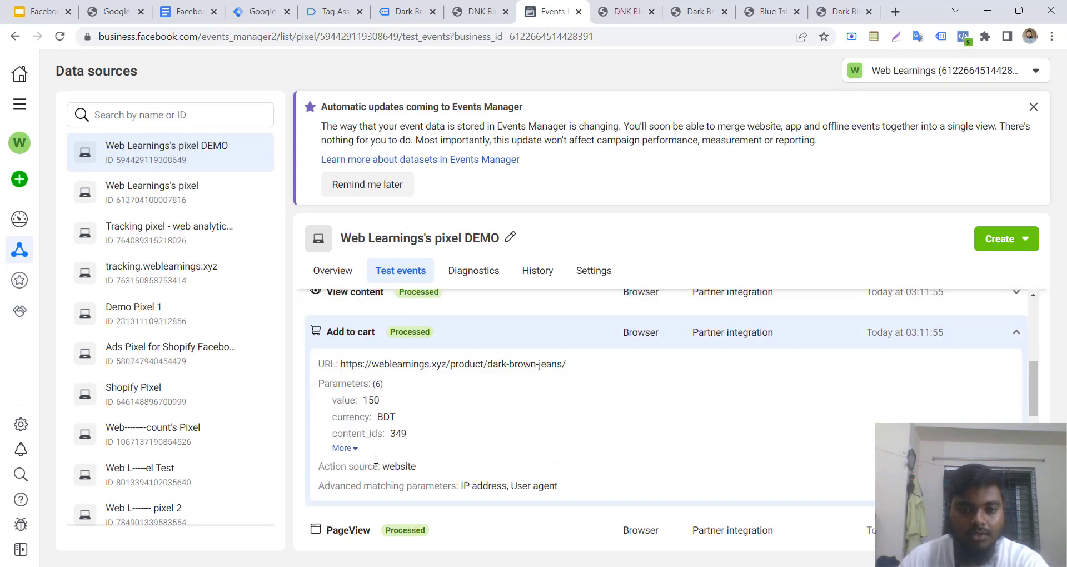
click(342, 448)
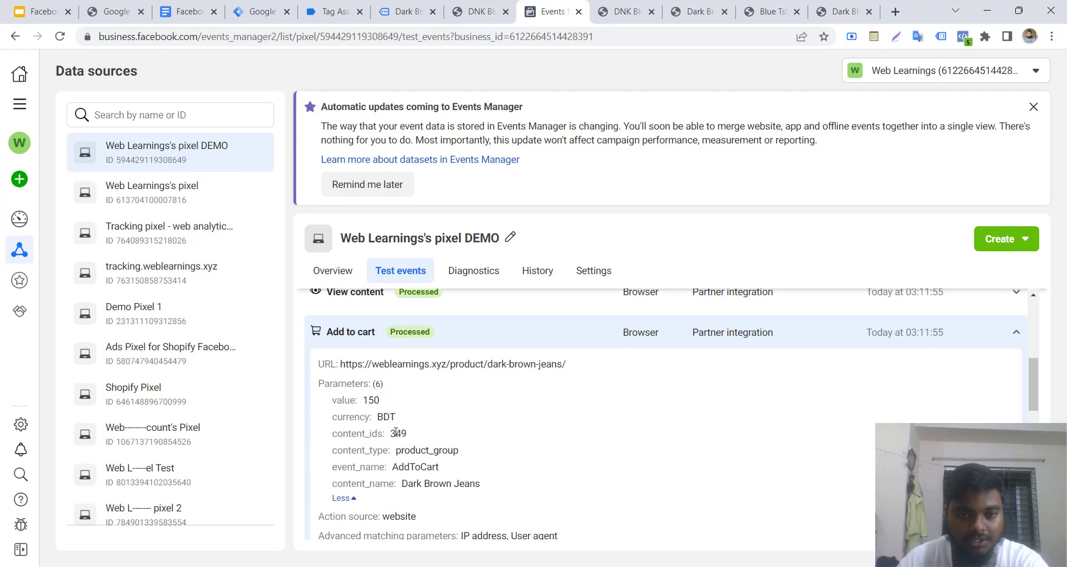
scroll(427, 466, up, 5)
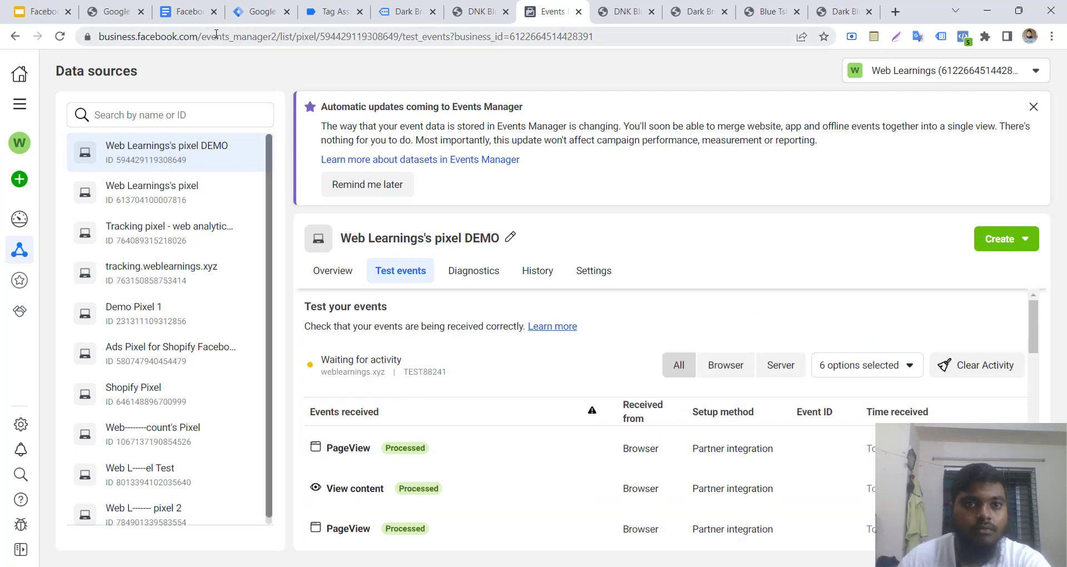
click(254, 11)
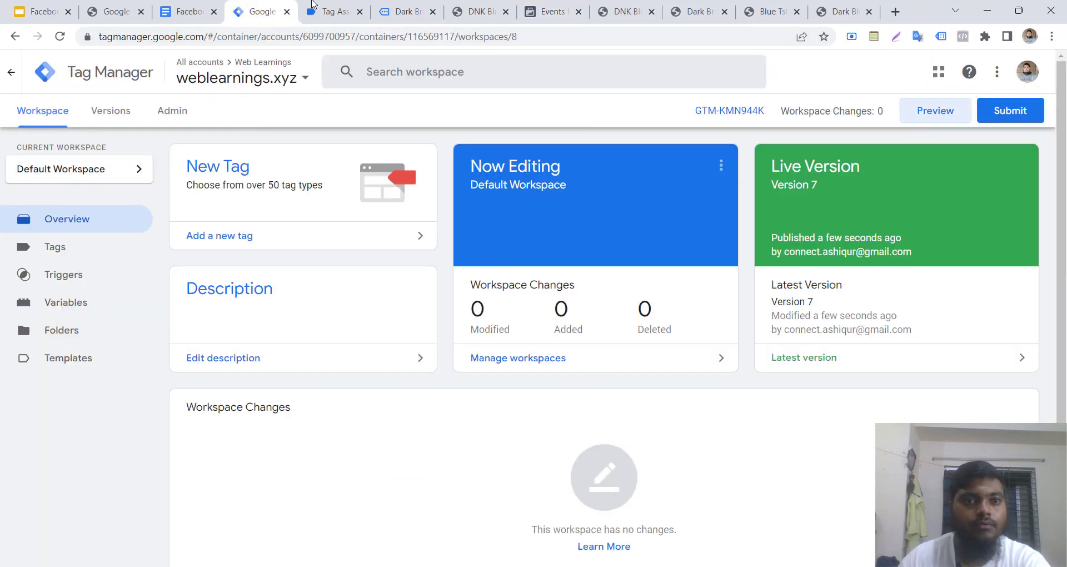